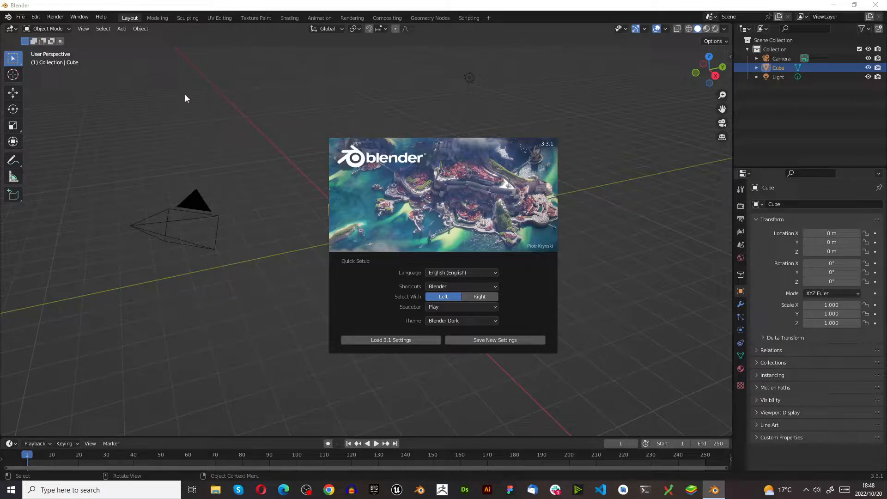
- Close the splash screen and examine the default cube from several angles and distances
click(148, 89)
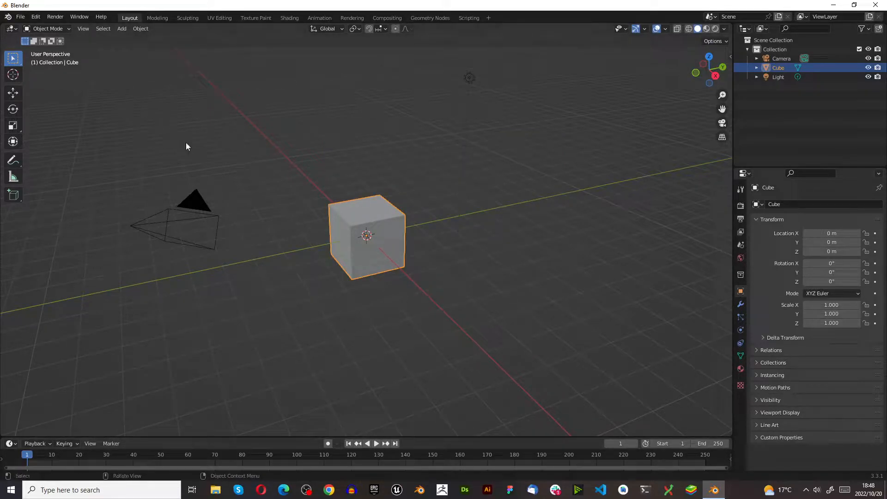
click(12, 29)
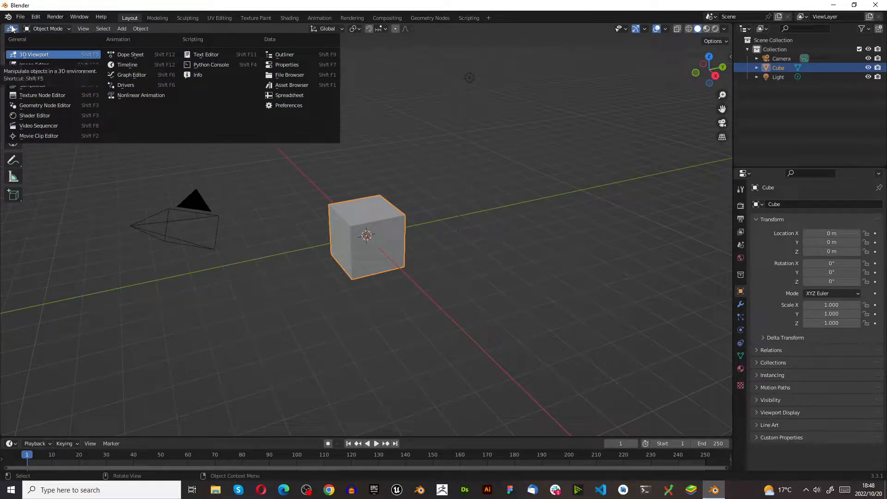
middle_drag(274, 244, 257, 237)
scroll(348, 245, up, 4)
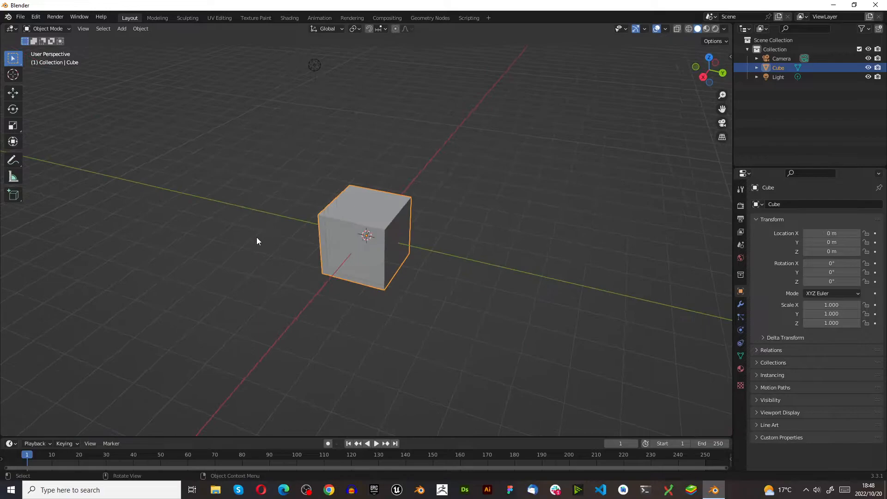
scroll(318, 245, down, 3)
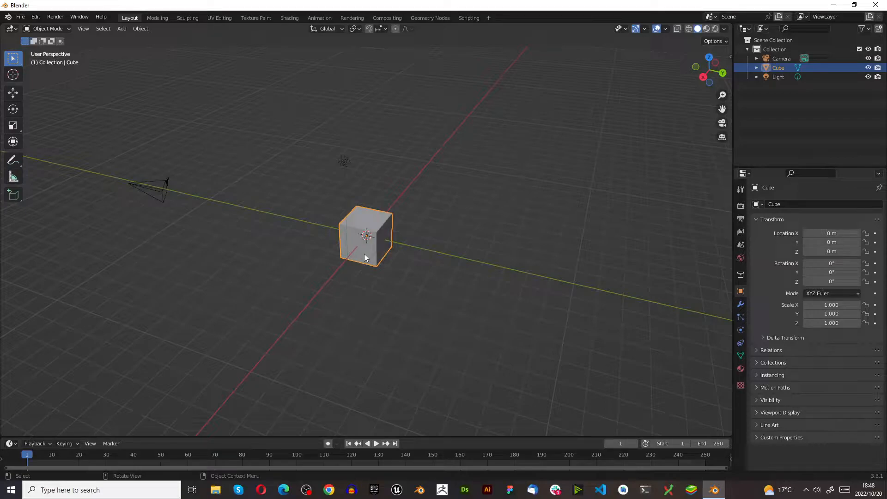
middle_drag(332, 254, 426, 231)
scroll(425, 231, up, 3)
middle_drag(331, 250, 345, 233)
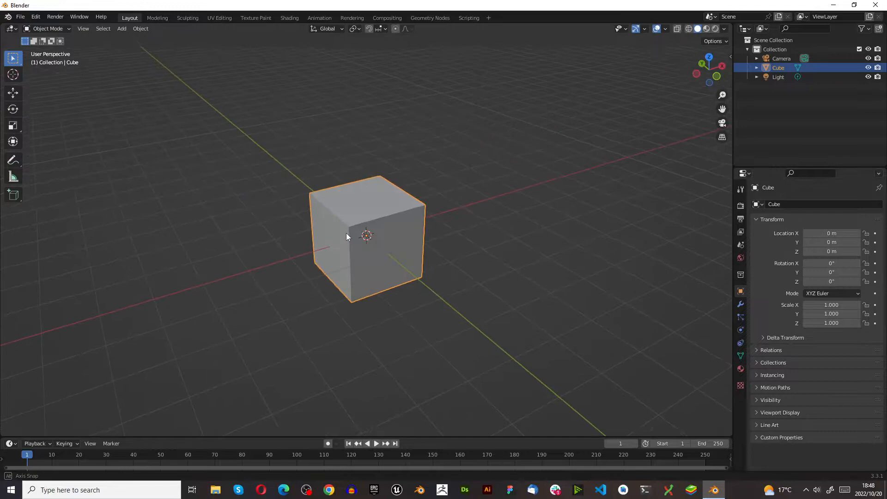
key(grave)
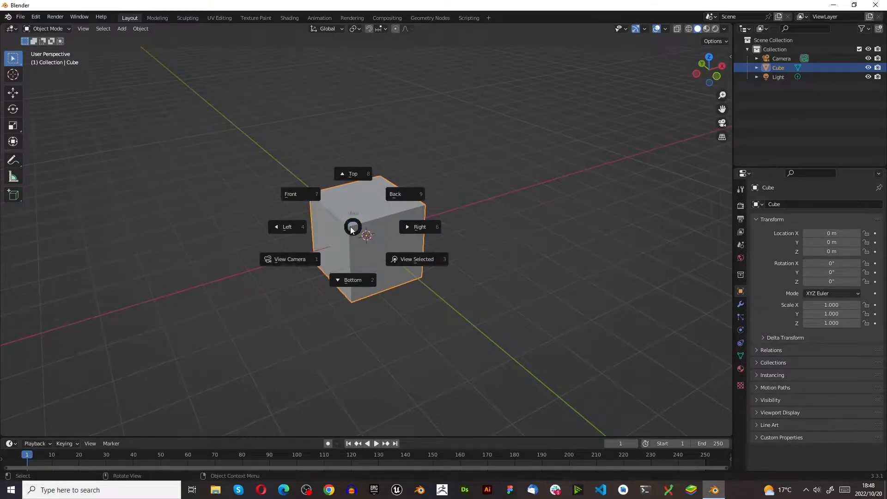
key(Escape)
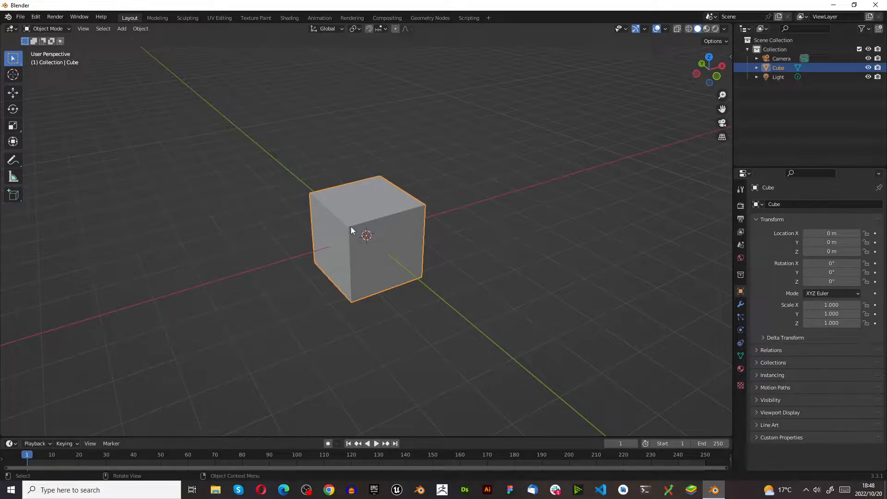
- Examine the cube and its surroundings from a new angle, both close up and from far away
middle_drag(255, 136, 365, 226)
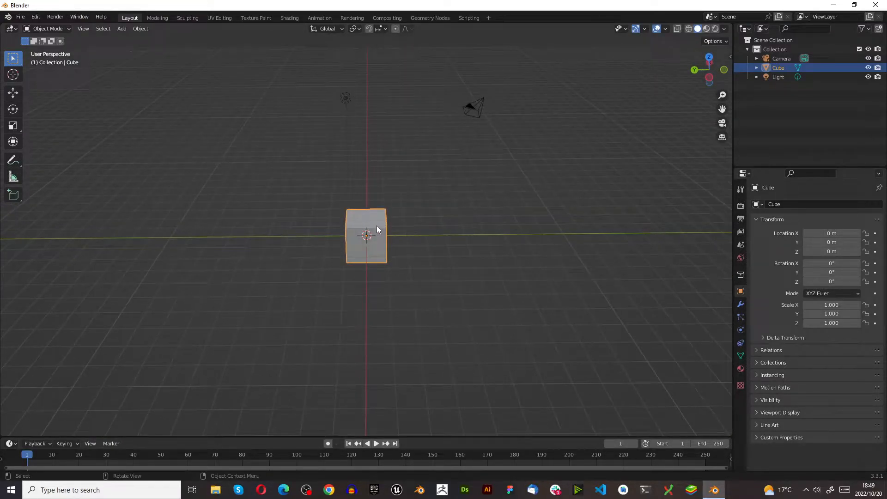
scroll(393, 217, up, 5)
scroll(396, 223, down, 5)
scroll(396, 222, up, 5)
scroll(400, 190, down, 8)
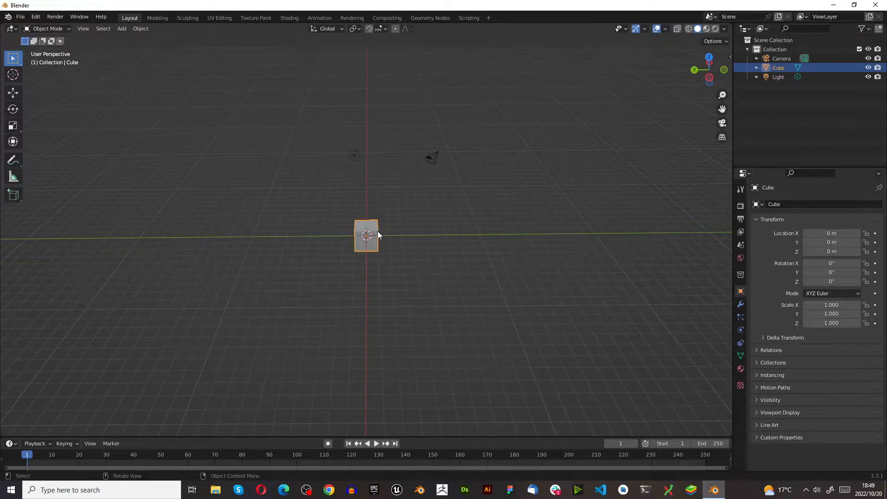
scroll(375, 236, up, 8)
scroll(375, 237, down, 5)
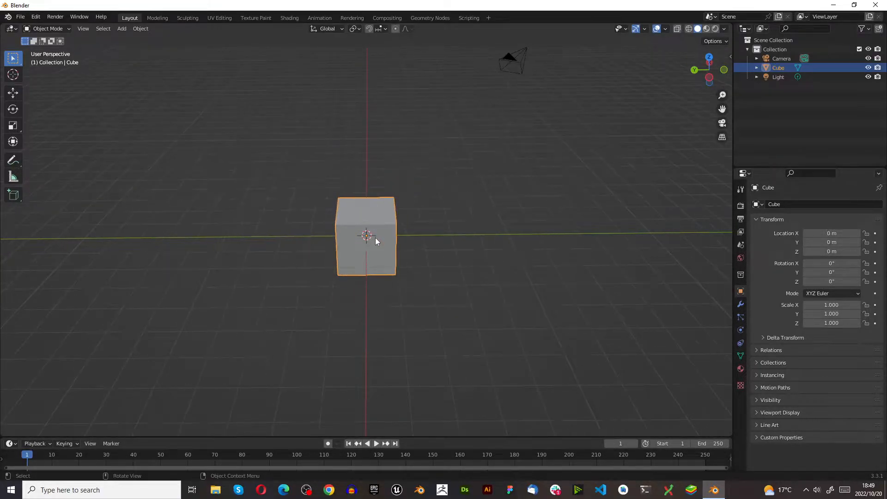
middle_drag(375, 238, 356, 244)
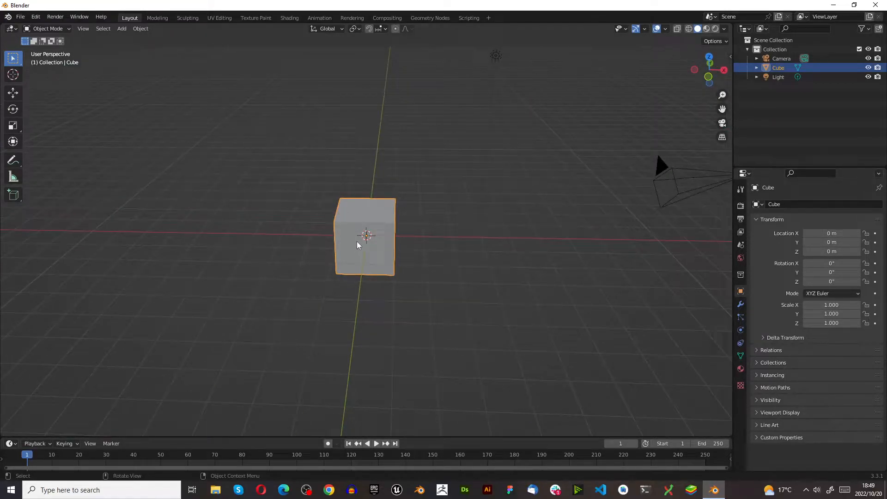
- Look at the cube in the front, right and top orthographic views, and return to the front view
key(KP_1)
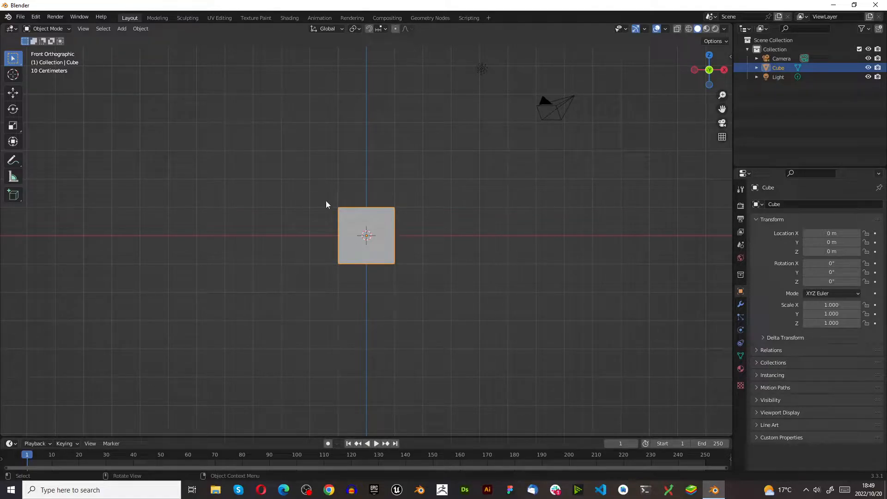
key(grave)
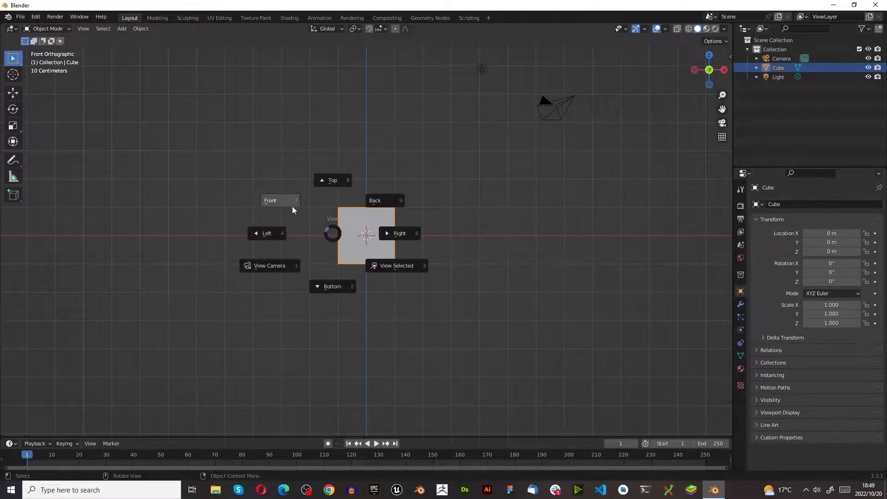
key(grave)
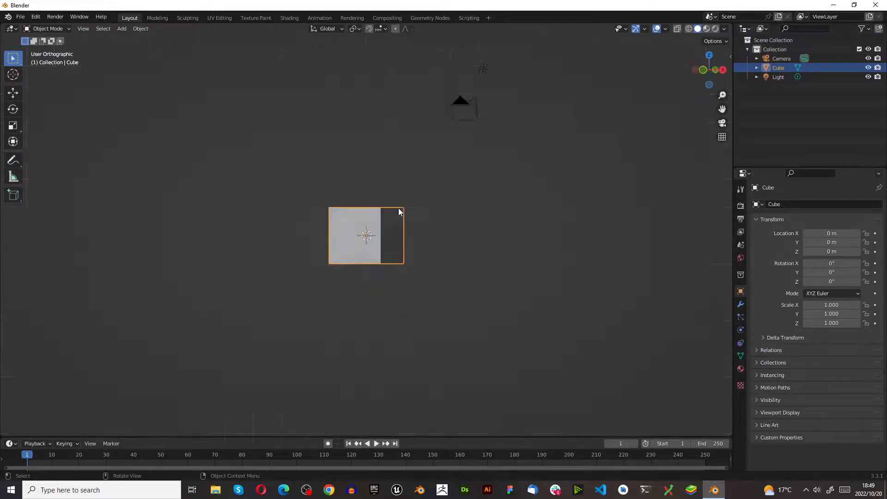
key(grave)
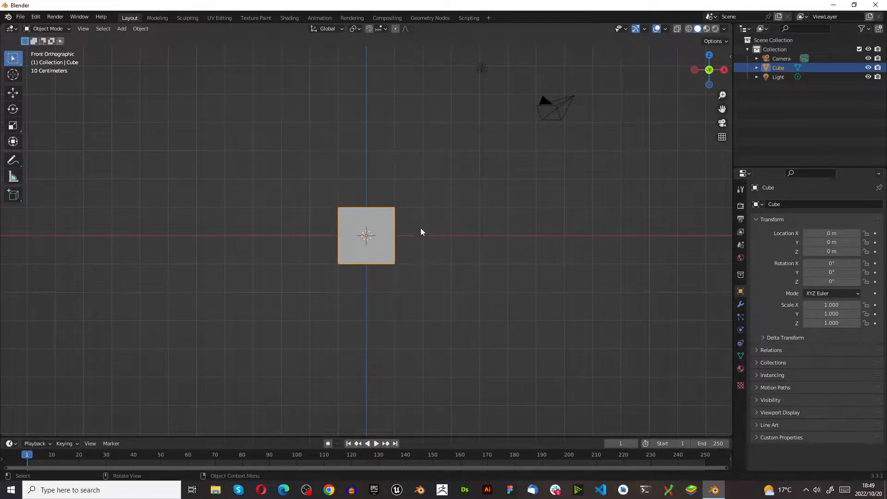
click(723, 71)
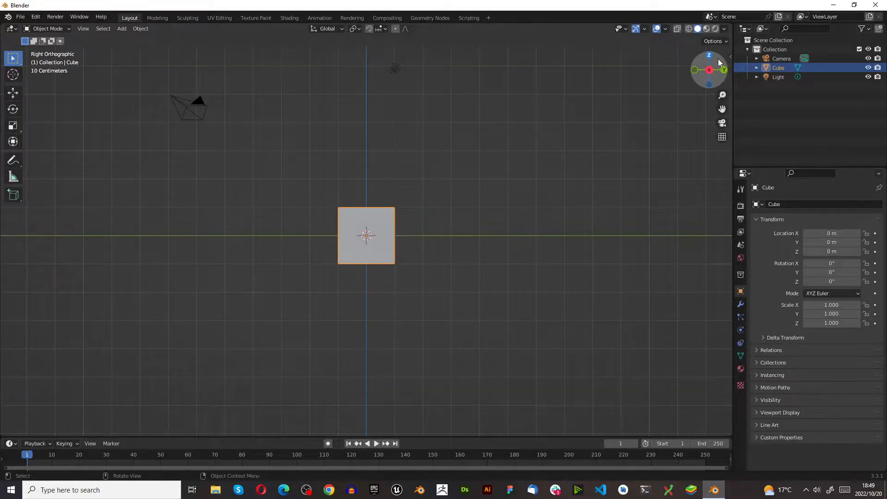
click(710, 56)
click(710, 57)
click(710, 56)
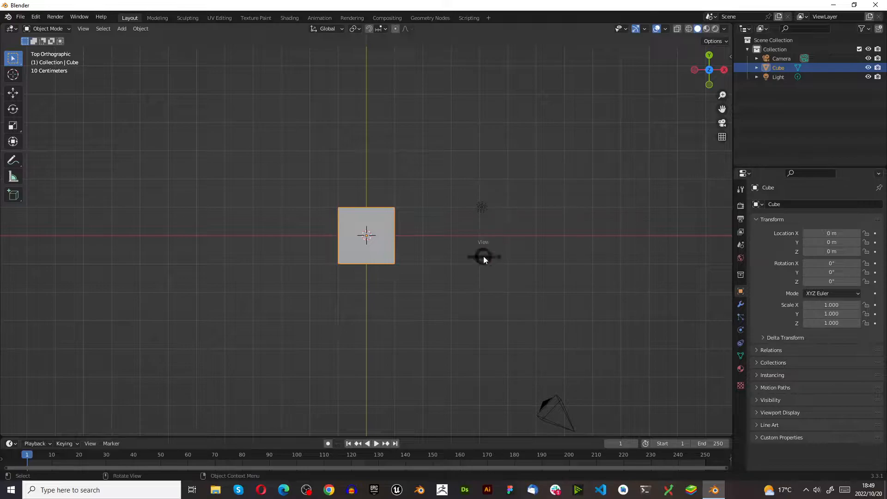
click(433, 226)
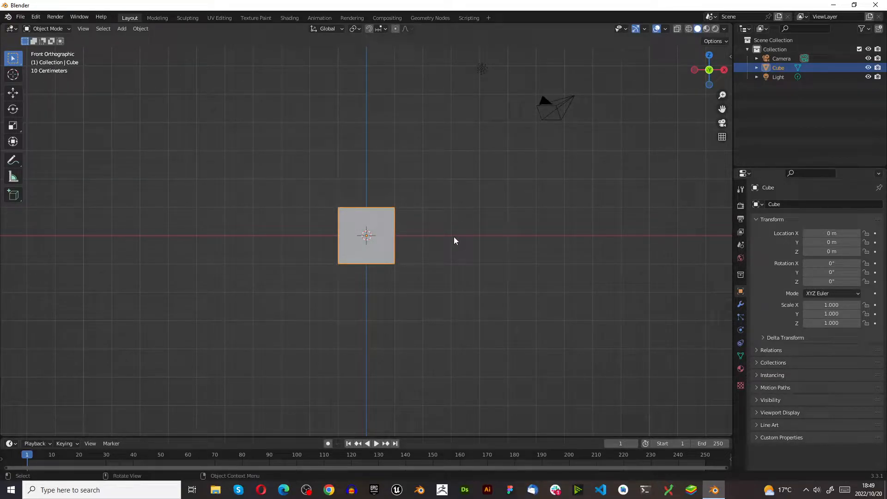
- Examine how zooming behaves around the cube in the front orthographic view and in a perspective view
key(grave)
scroll(381, 214, down, 3)
scroll(369, 231, up, 3)
scroll(373, 226, up, 2)
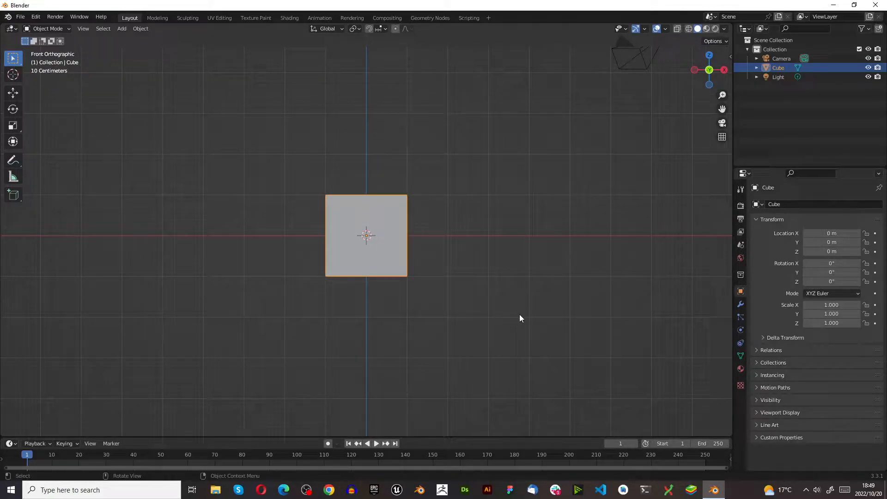
click(504, 190)
scroll(406, 185, up, 3)
scroll(429, 222, down, 4)
middle_drag(456, 242, 436, 263)
click(378, 238)
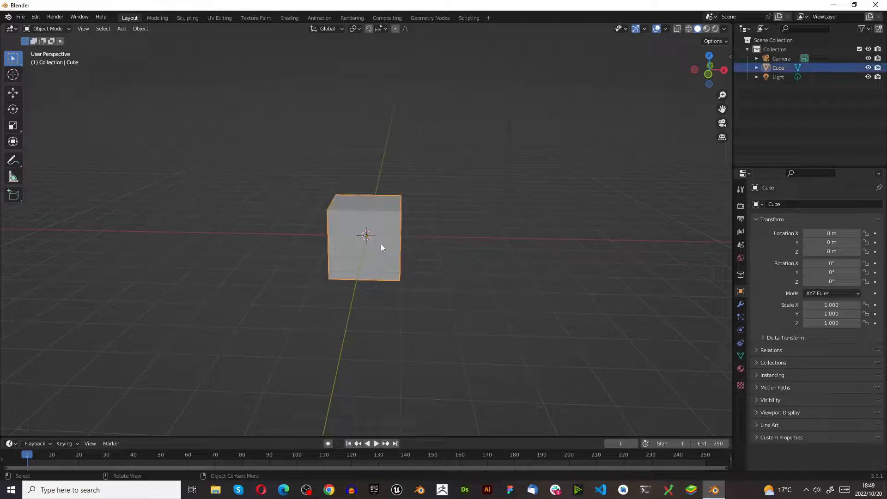
scroll(397, 224, up, 5)
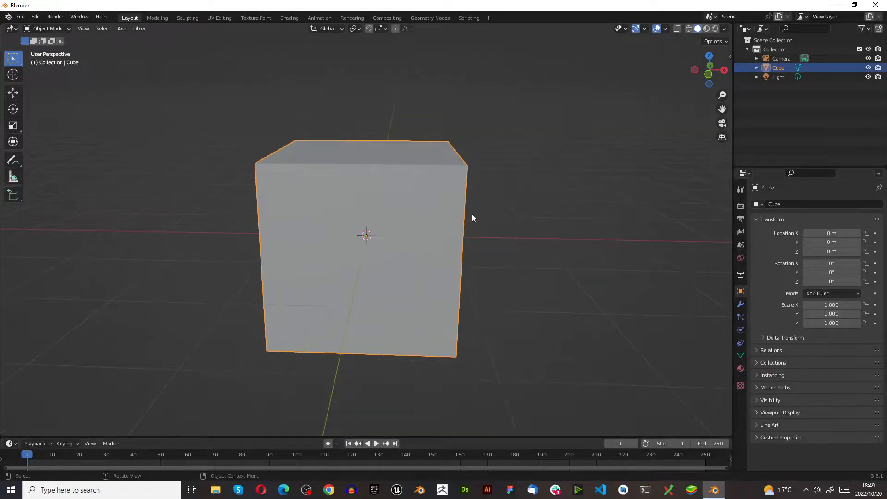
scroll(261, 219, down, 10)
scroll(423, 199, up, 2)
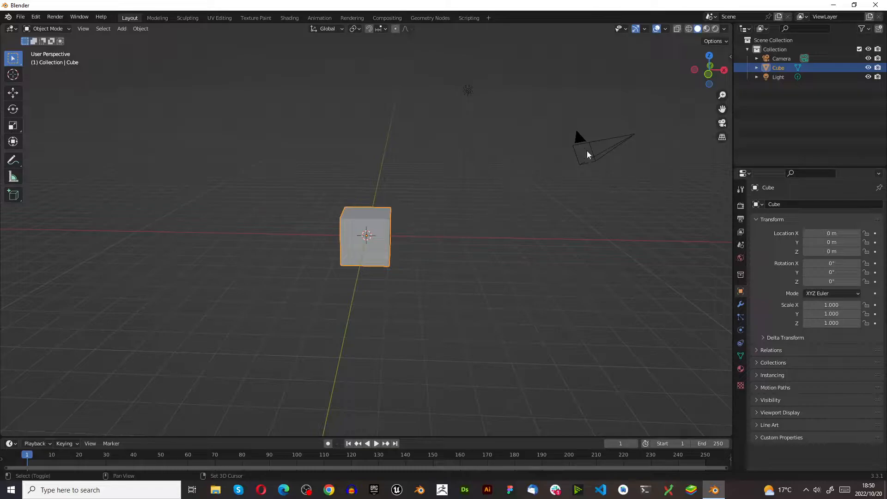
- Add the camera to the selection alongside the cube
shift+click(577, 136)
scroll(541, 197, up, 2)
scroll(533, 209, down, 2)
scroll(503, 209, up, 4)
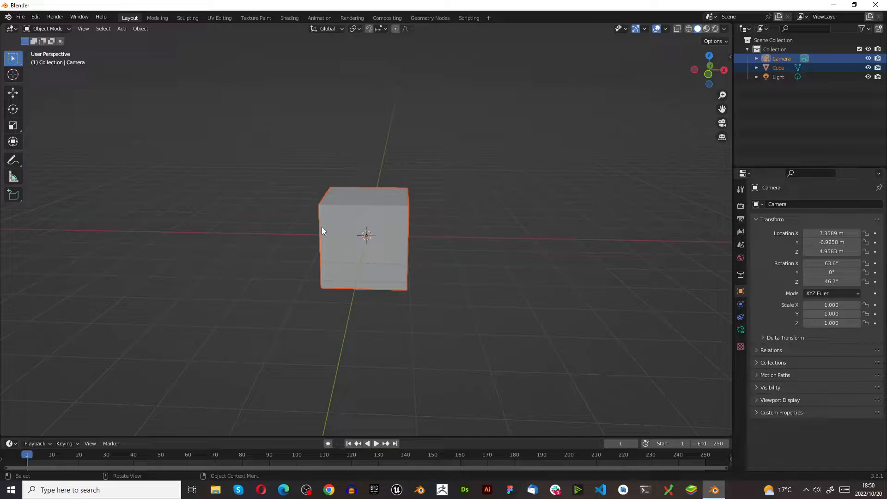
scroll(388, 317, down, 2)
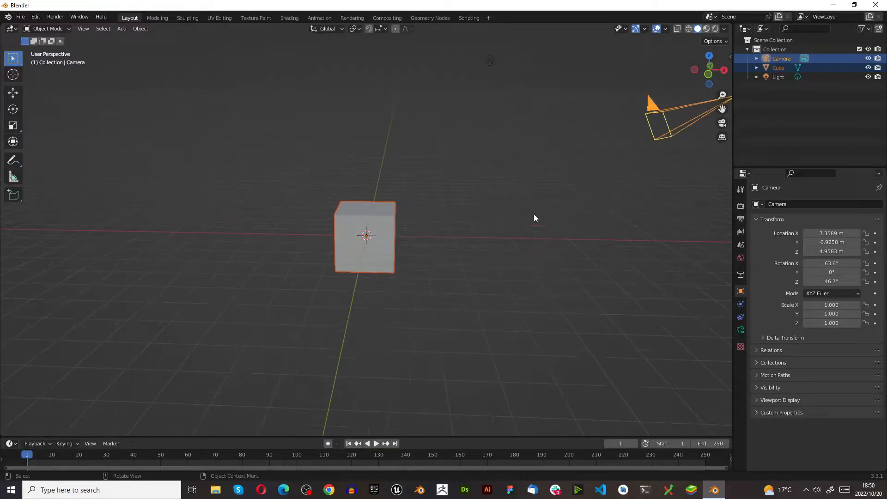
- Examine from another angle where the zoom is centred relative to the cube and camera
middle_drag(685, 109, 407, 217)
scroll(322, 284, up, 3)
scroll(328, 262, down, 3)
scroll(380, 246, up, 5)
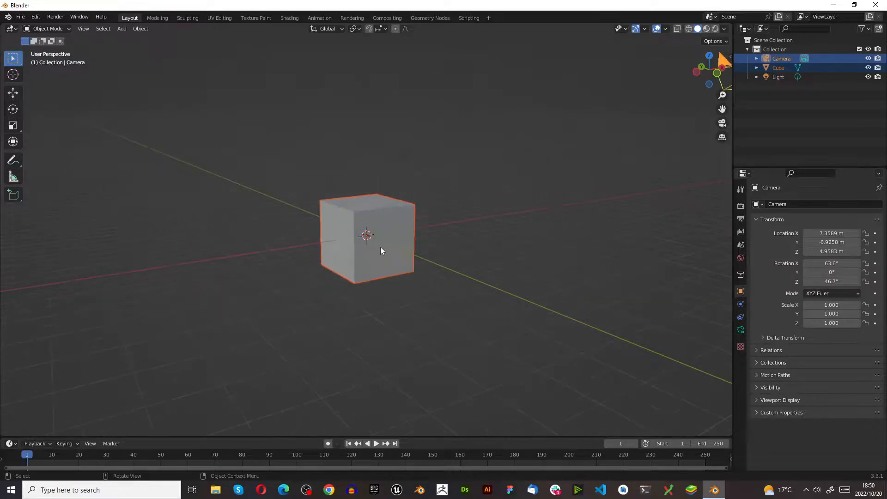
scroll(354, 251, down, 4)
scroll(360, 242, up, 4)
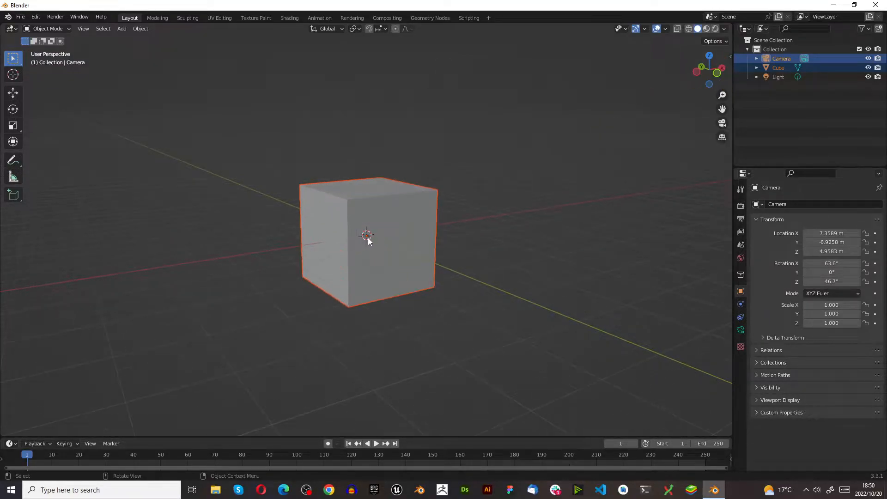
scroll(341, 261, down, 4)
scroll(368, 241, up, 2)
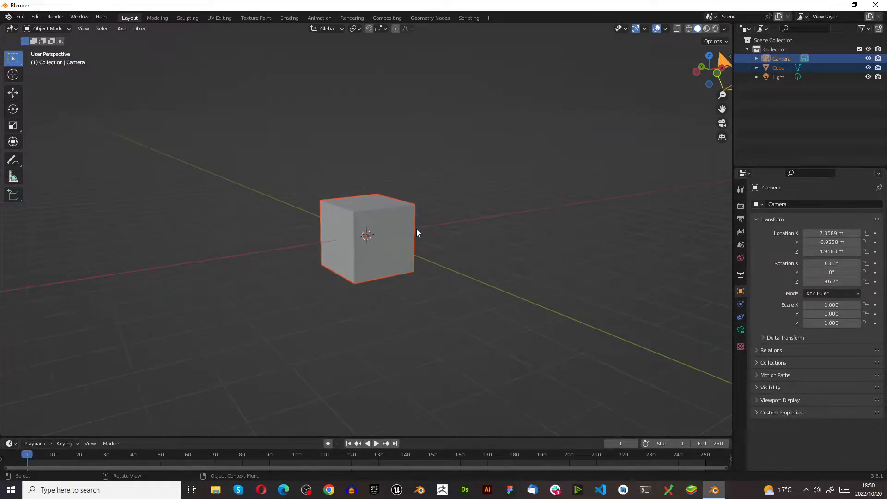
scroll(411, 232, down, 5)
scroll(420, 234, up, 4)
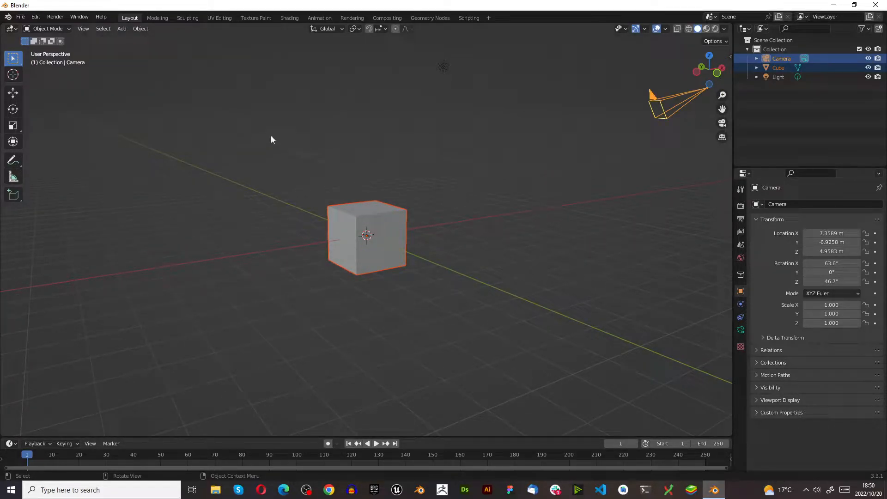
- Enable Zoom to Mouse Position in the Navigation preferences, save the preferences and close their window
click(36, 17)
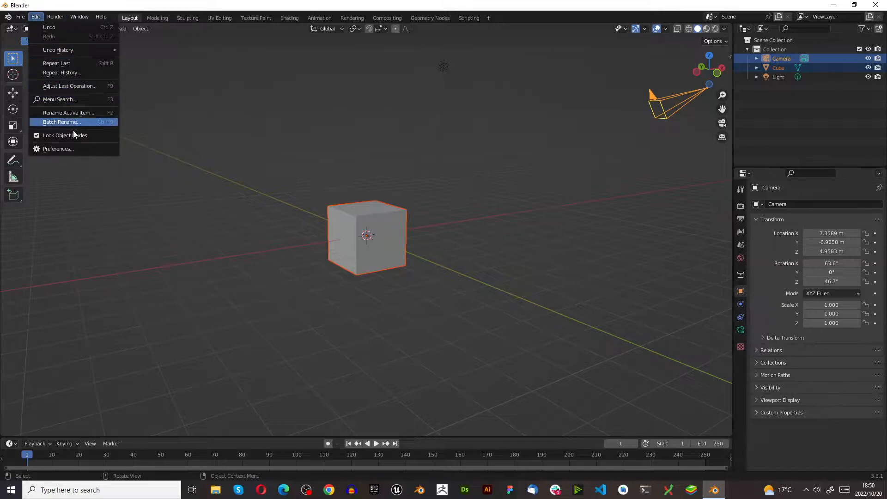
click(67, 146)
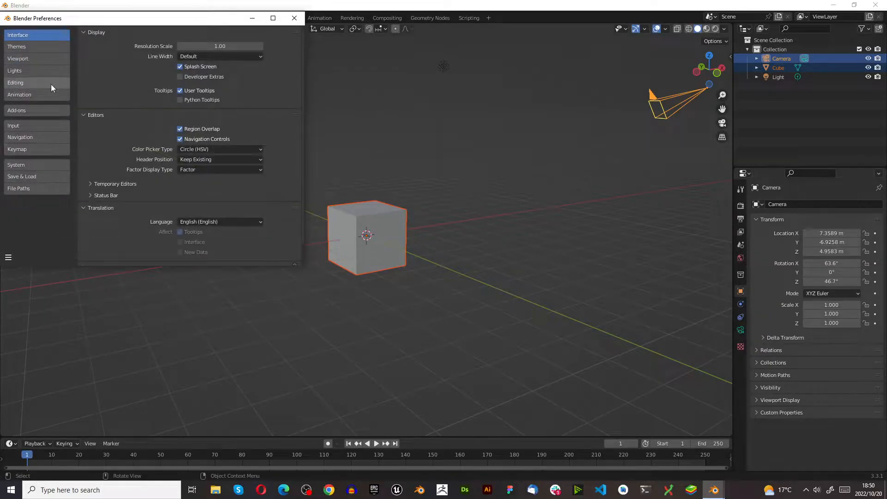
click(37, 59)
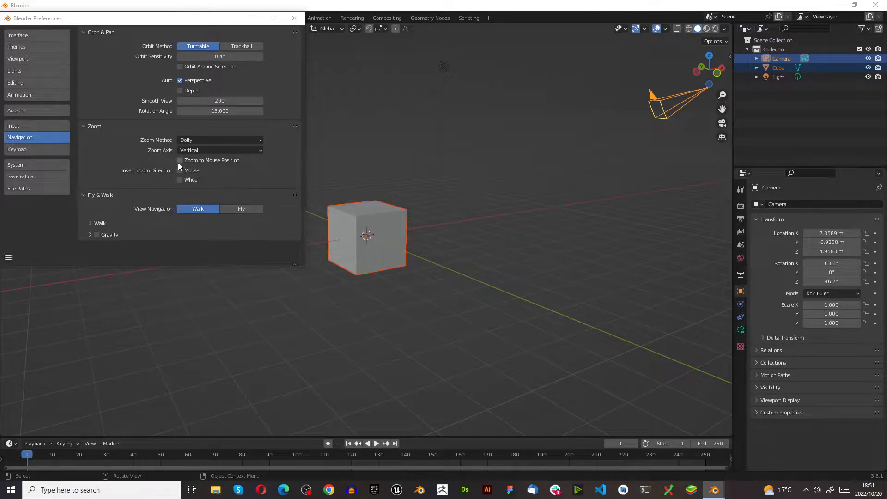
click(179, 161)
click(10, 258)
click(35, 235)
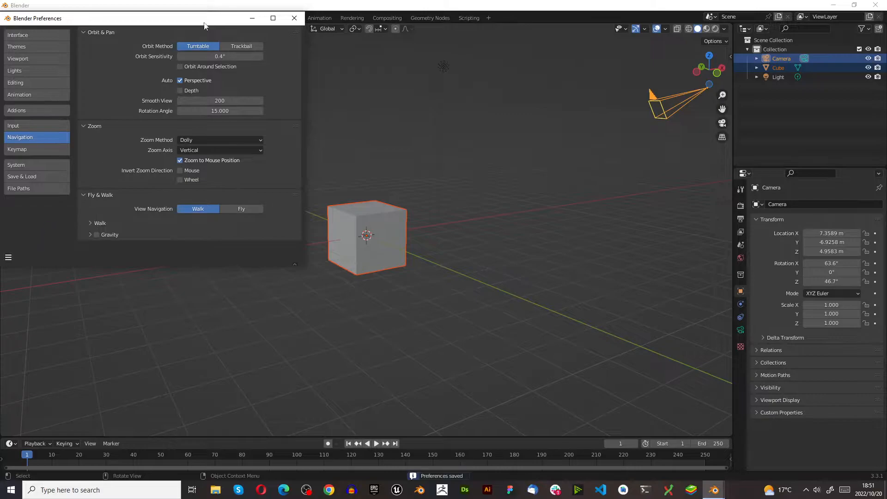
click(292, 20)
- Test zooming towards and away from the pointer position around the cube
scroll(394, 212, down, 5)
scroll(392, 215, up, 6)
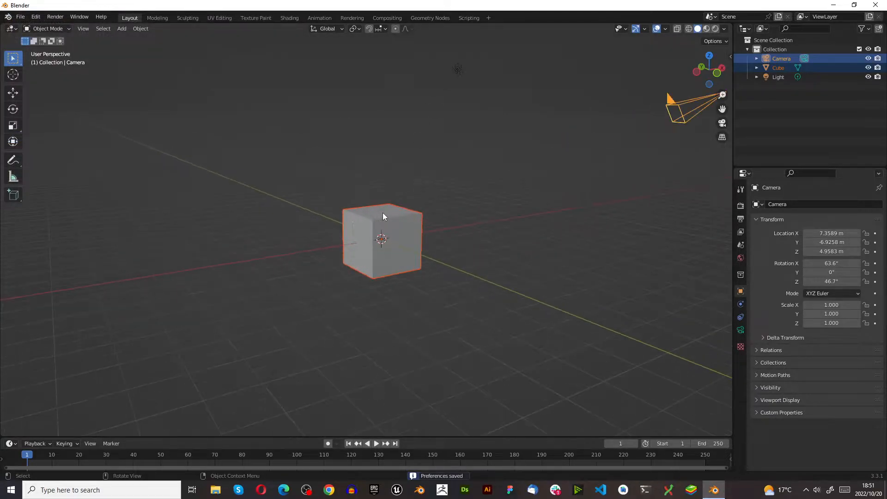
scroll(74, 122, down, 5)
scroll(79, 119, up, 5)
scroll(79, 121, down, 5)
scroll(305, 111, up, 6)
scroll(231, 124, down, 6)
scroll(215, 157, up, 2)
scroll(325, 178, up, 1)
scroll(356, 192, down, 4)
- Deselect the cube and the camera
click(392, 202)
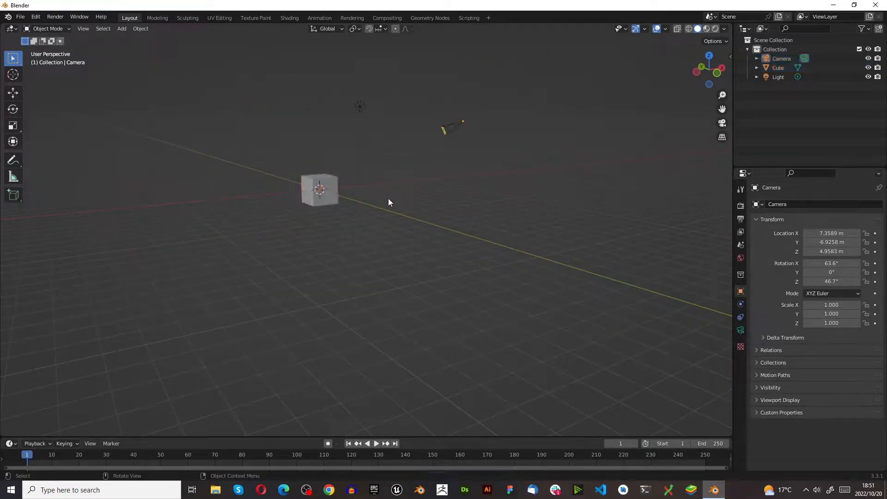
scroll(333, 191, up, 4)
scroll(325, 197, down, 2)
scroll(316, 203, up, 1)
scroll(320, 206, down, 1)
scroll(319, 206, up, 2)
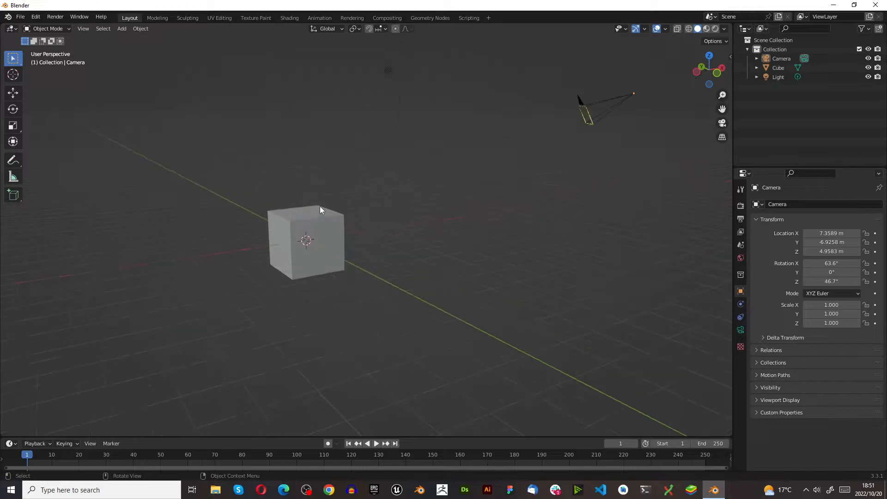
- Delete the cube from the scene
click(301, 228)
middle_drag(258, 210, 341, 215)
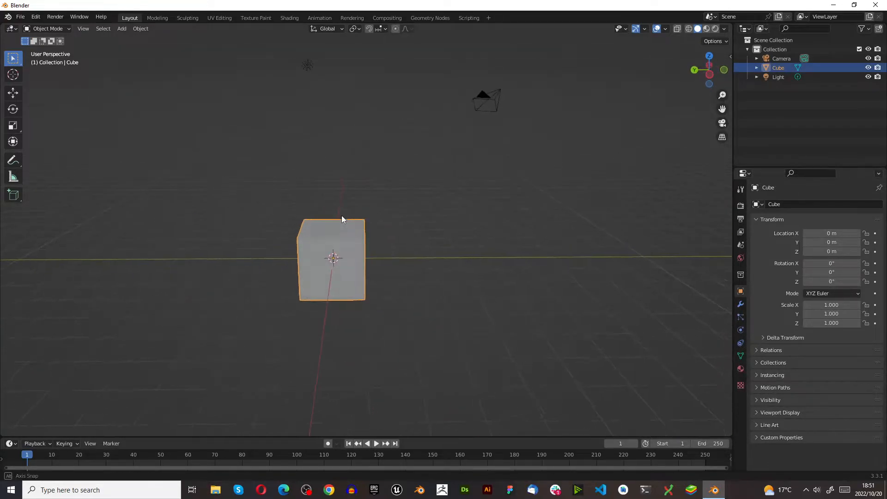
scroll(353, 208, down, 3)
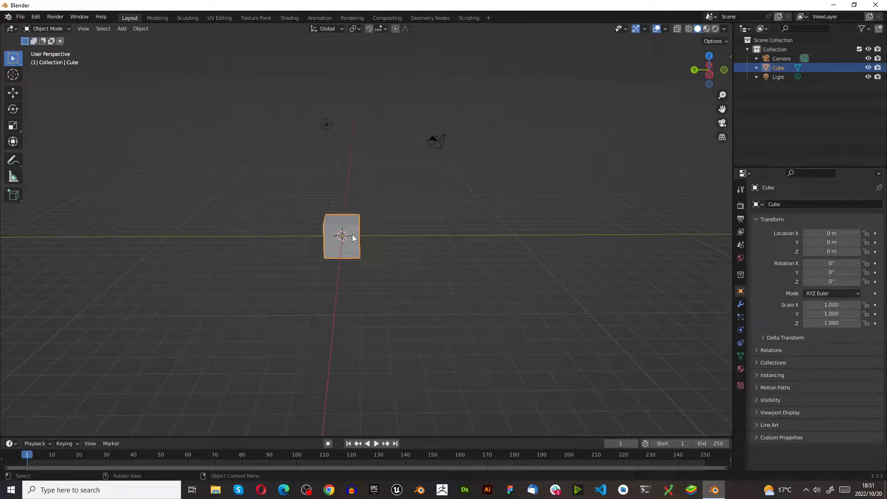
key(Delete)
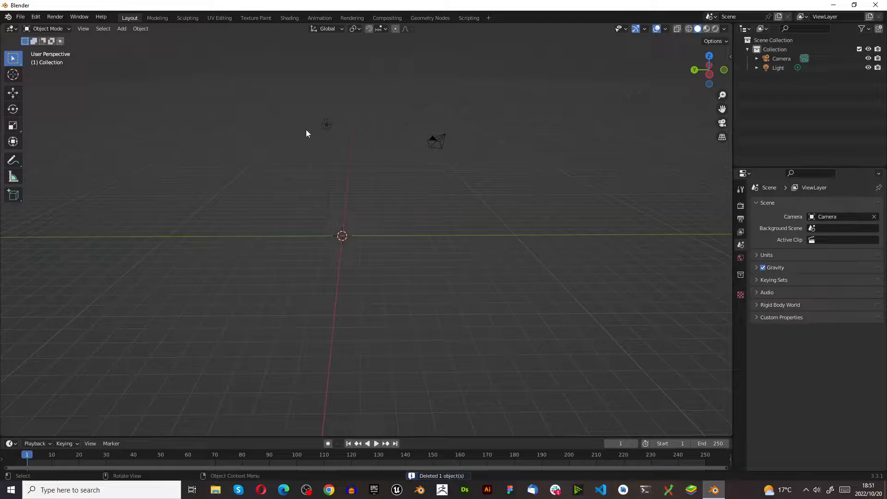
- Select the light and the camera in turn, and clear the selection
click(327, 125)
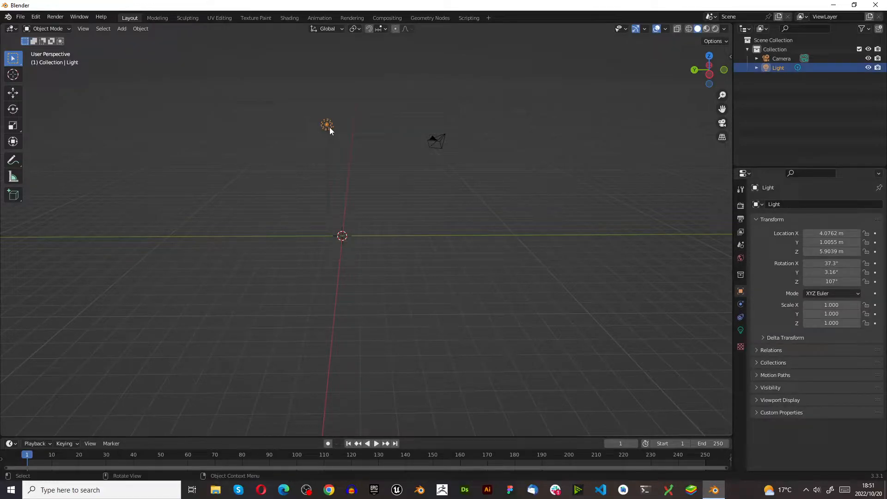
click(441, 141)
click(377, 236)
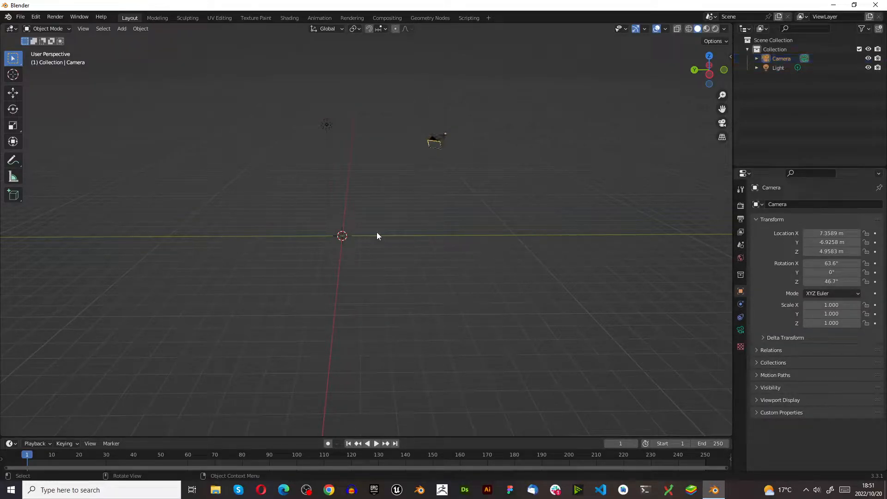
- Search the add-on preferences for "tree" and enable the Add Curve: Sapling Tree Gen add-on
click(35, 17)
click(58, 149)
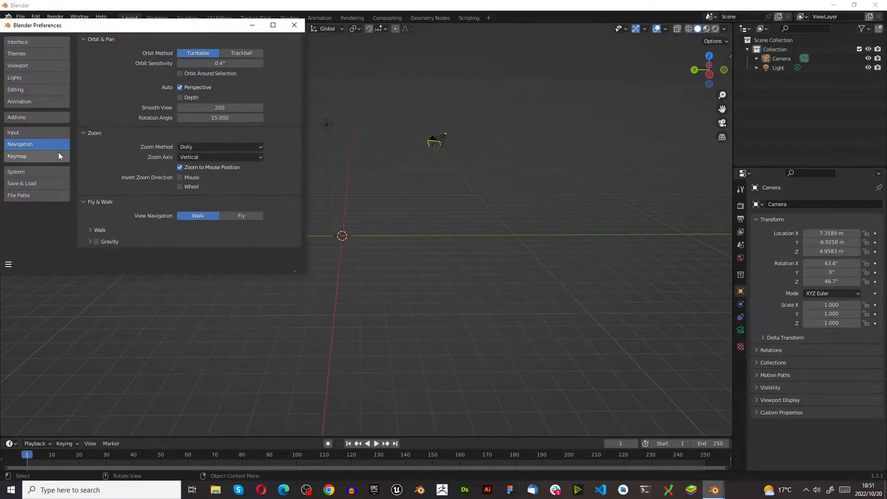
click(29, 117)
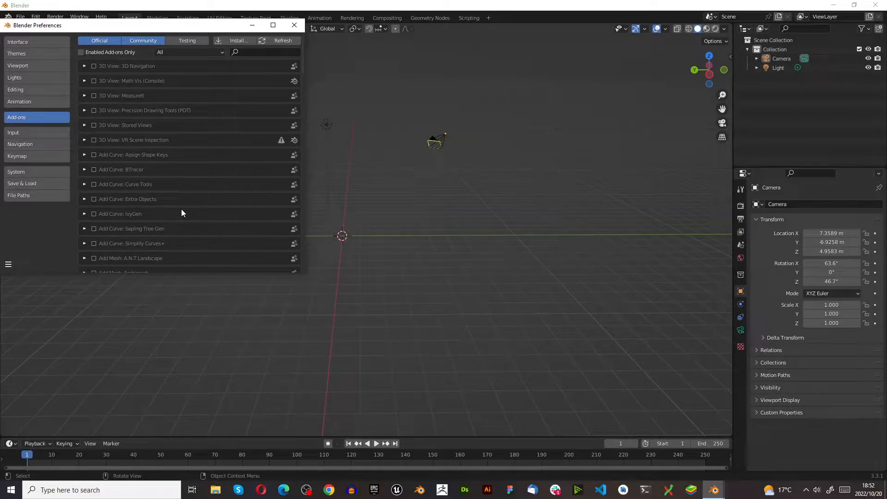
click(261, 52)
text(tree)
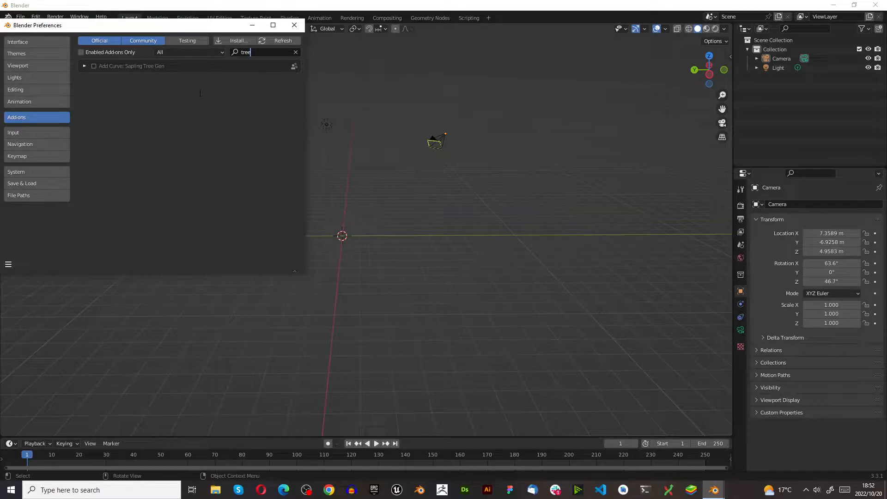
click(95, 66)
- Save the preferences and close their window
click(8, 264)
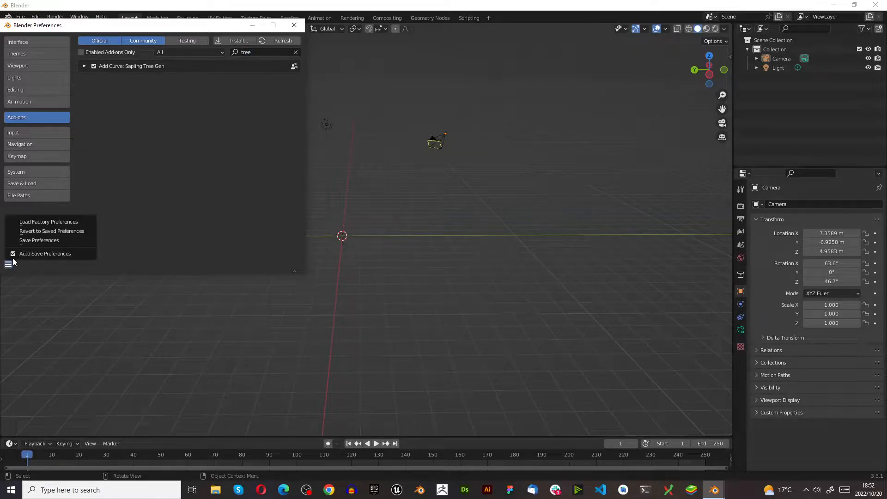
click(39, 240)
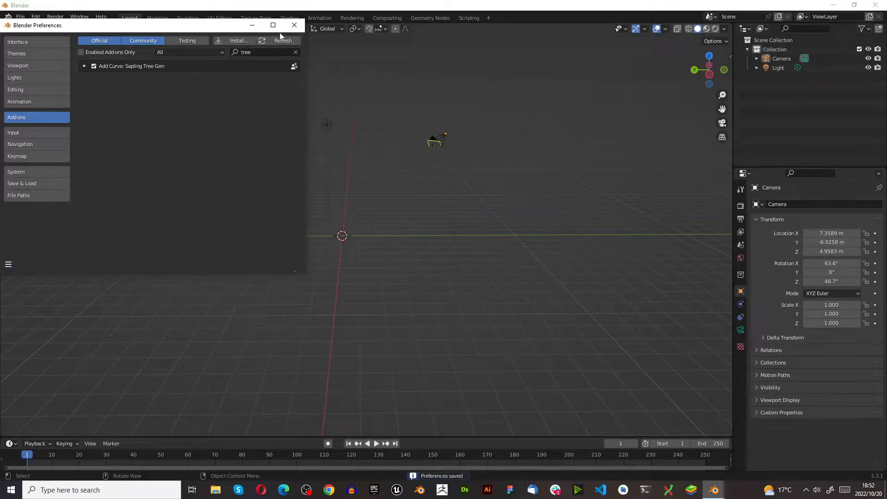
click(295, 24)
- Switch the viewport to the front orthographic view
scroll(334, 223, up, 1)
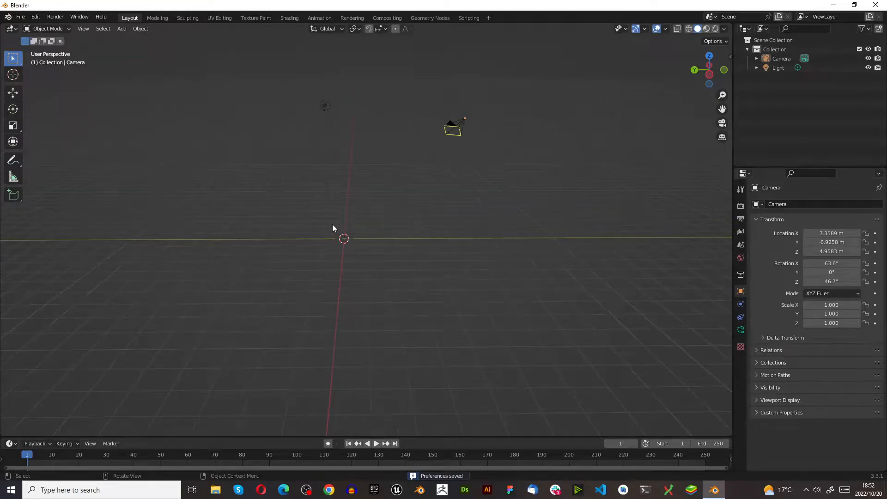
key(KP_1)
key(grave)
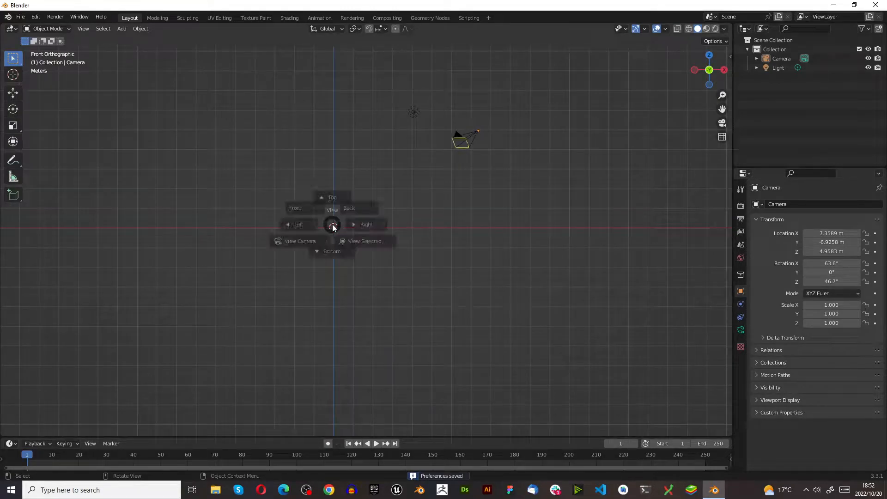
click(297, 198)
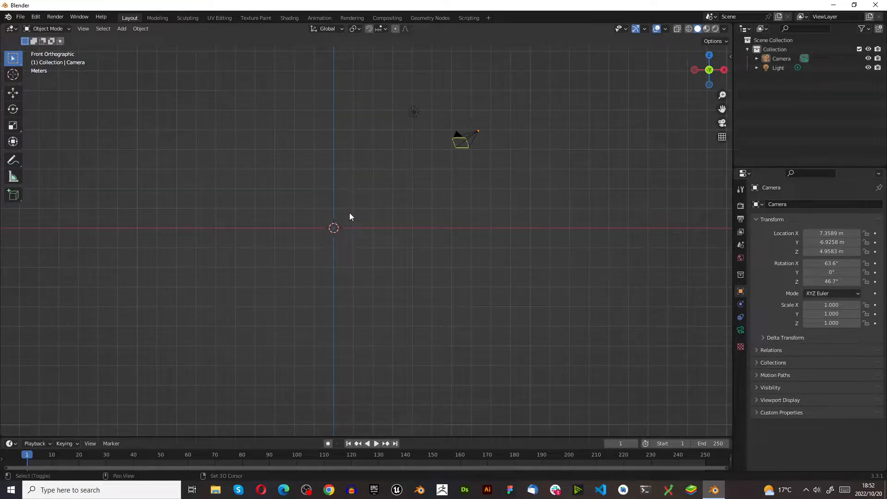
- Look through the addable object types and check the Sapling Tree Gen add-on's category in the add-on preferences
key(shift+a)
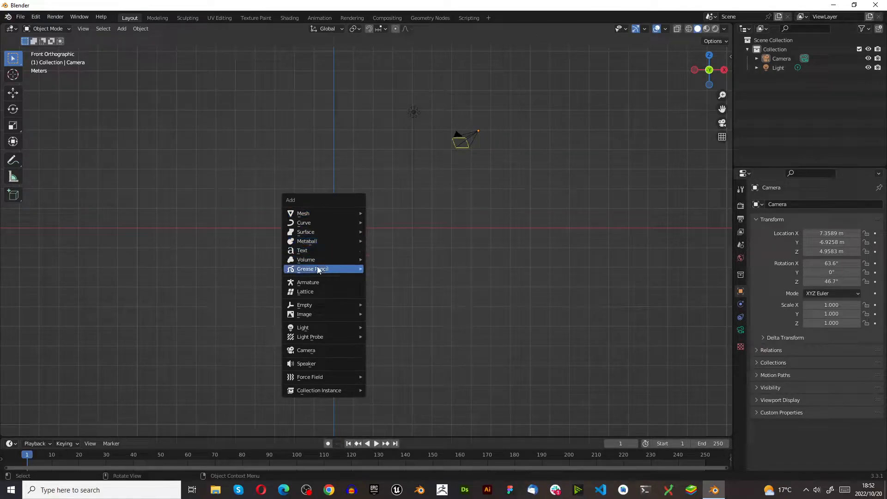
mouse_move(321, 227)
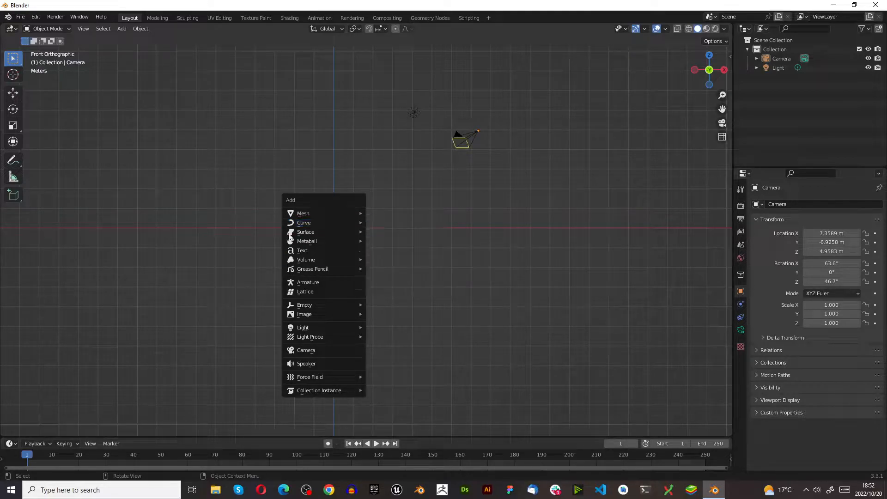
click(36, 18)
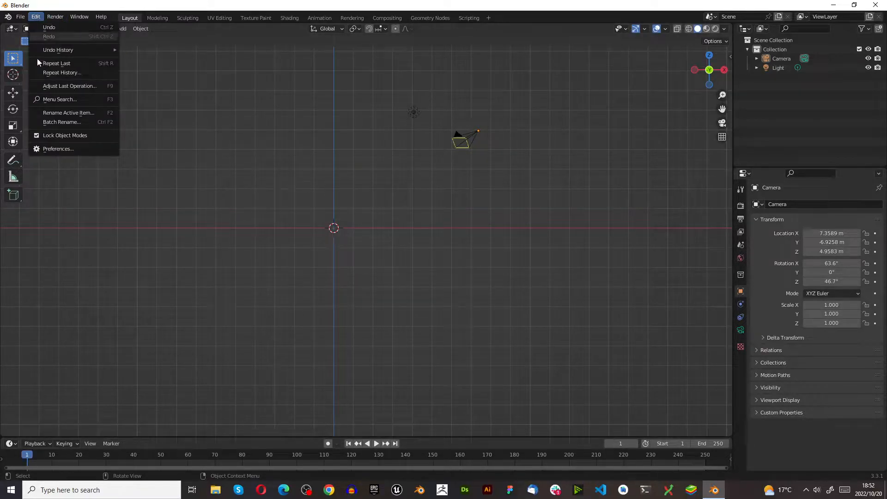
click(64, 148)
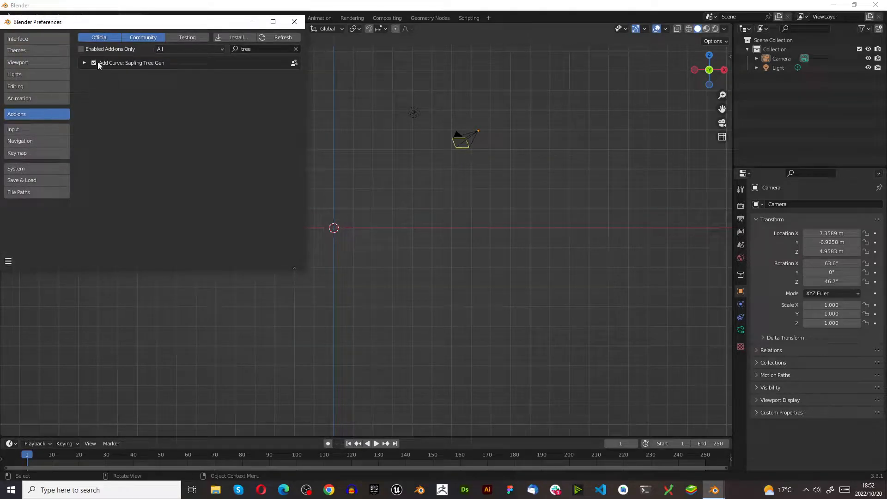
click(292, 22)
- Add a Sapling Tree Gen curve at the world origin
key(shift+a)
mouse_move(367, 248)
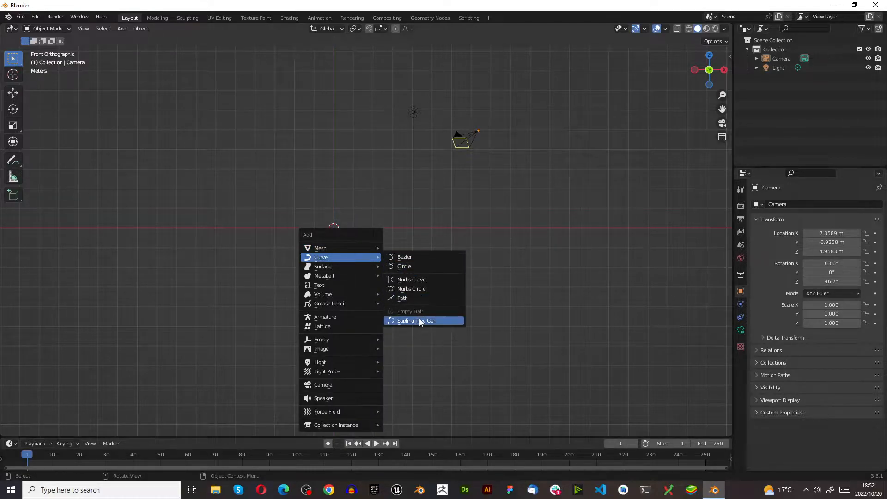
click(418, 318)
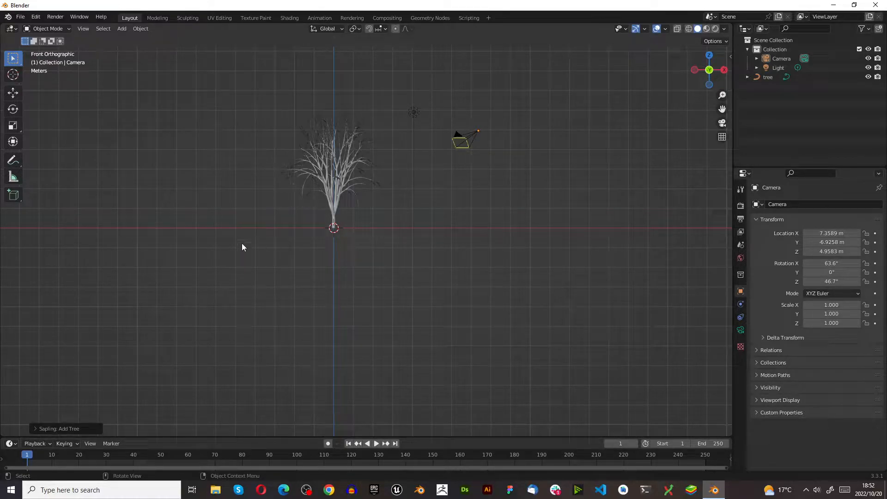
scroll(241, 249, up, 2)
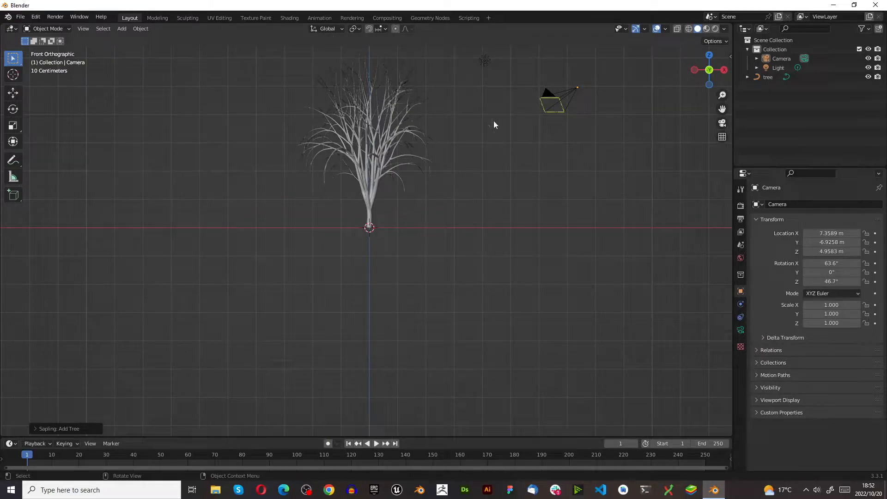
- Delete the sapling tree from the scene
click(540, 105)
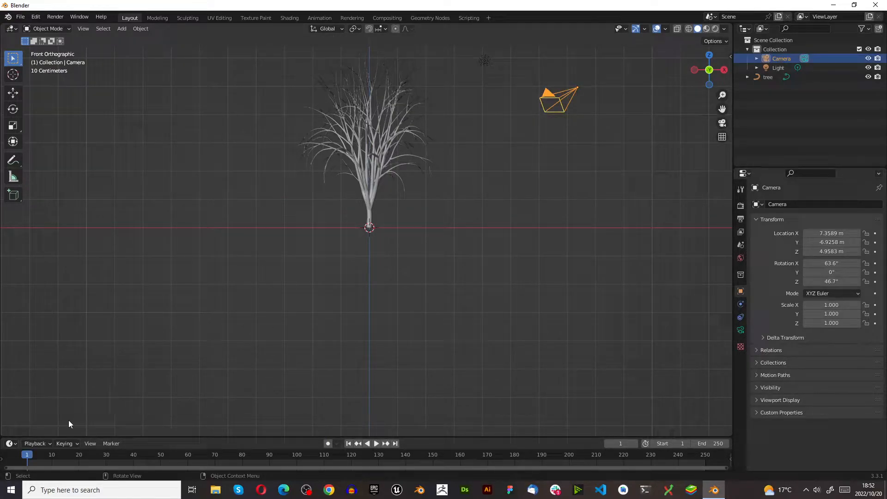
click(386, 141)
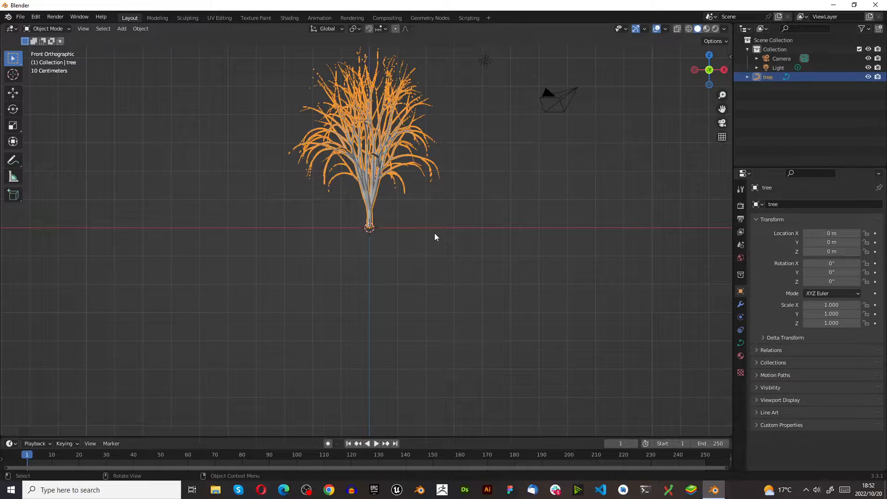
key(Delete)
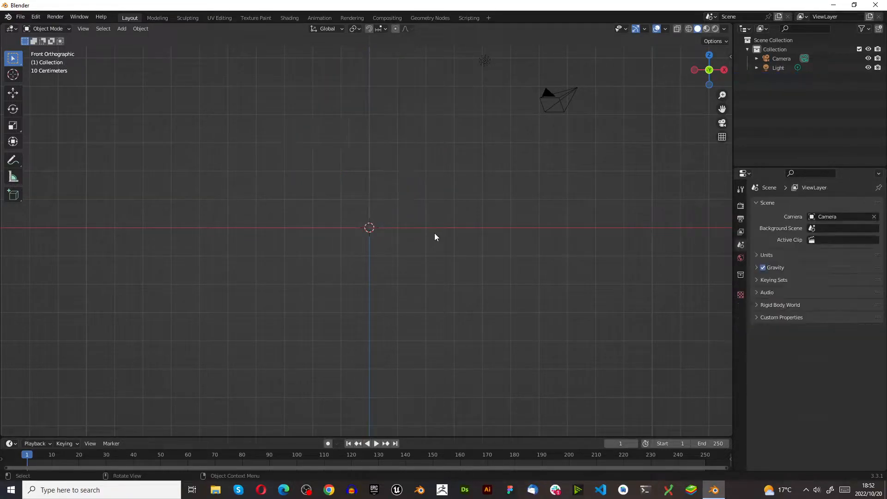
- Add a fresh Sapling Tree Gen curve at the world origin and expand its creation settings
key(shift+a)
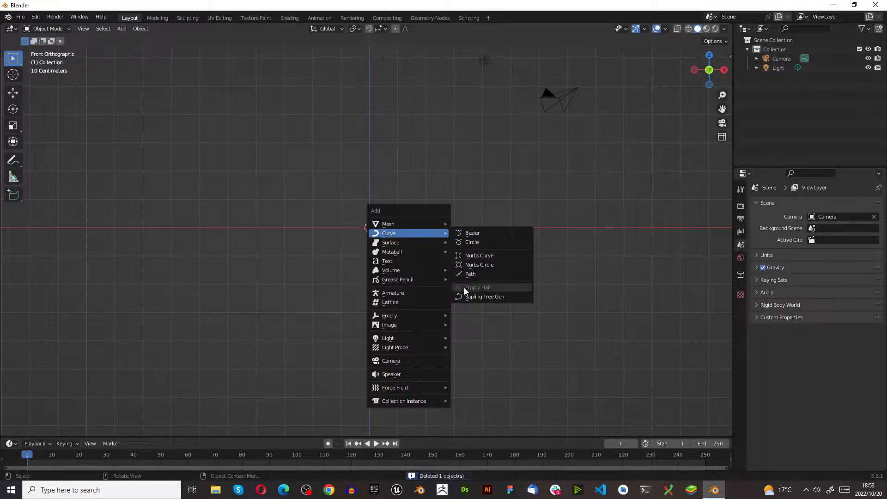
click(468, 298)
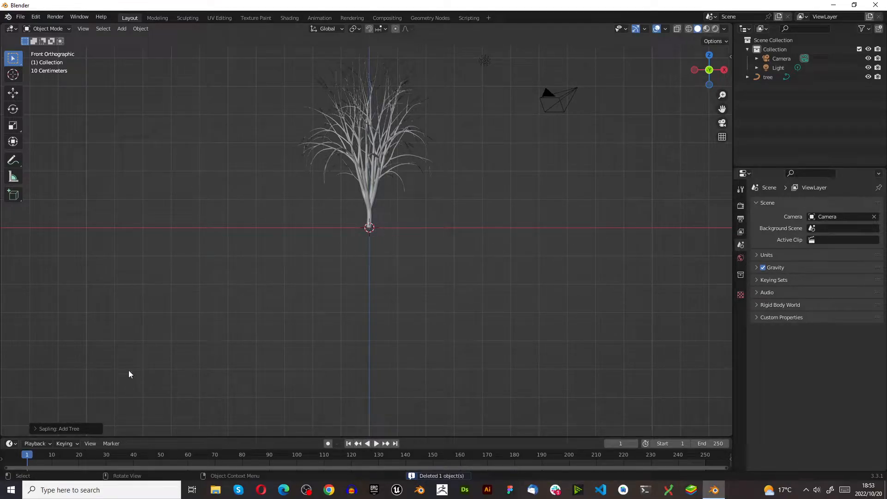
click(62, 430)
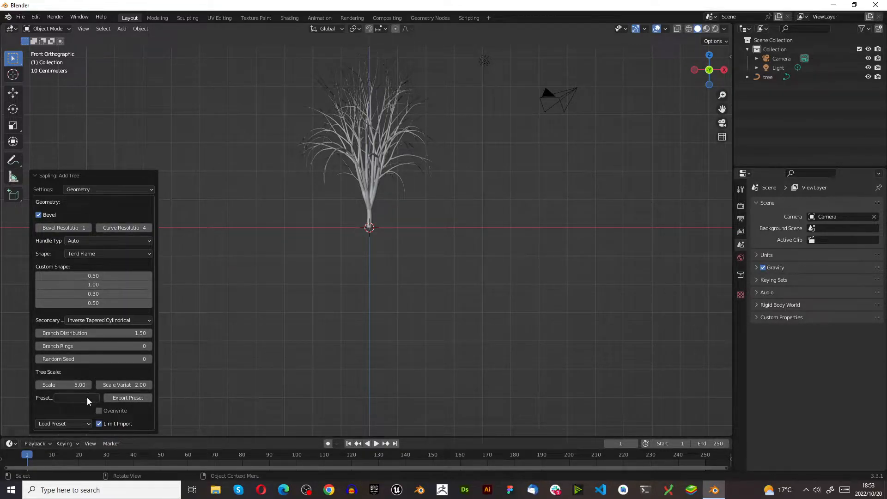
- Load the japanese_maple preset for the tree and inspect its shape
click(70, 423)
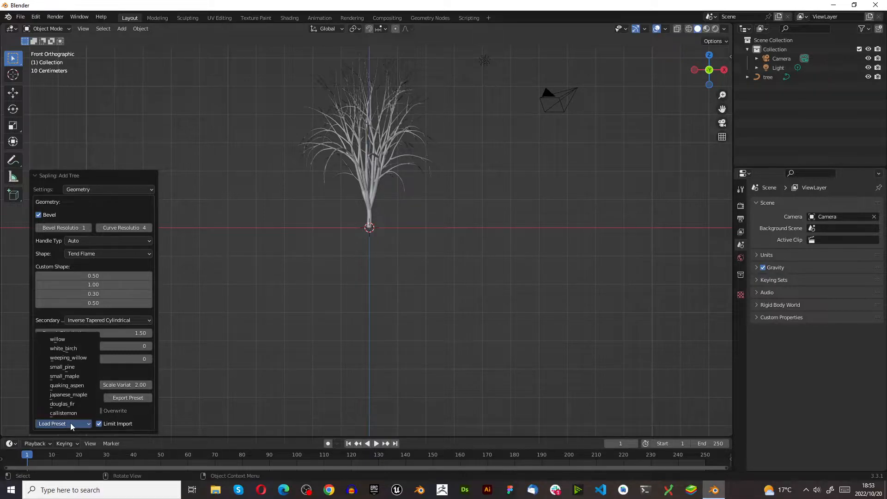
click(80, 397)
scroll(345, 289, down, 4)
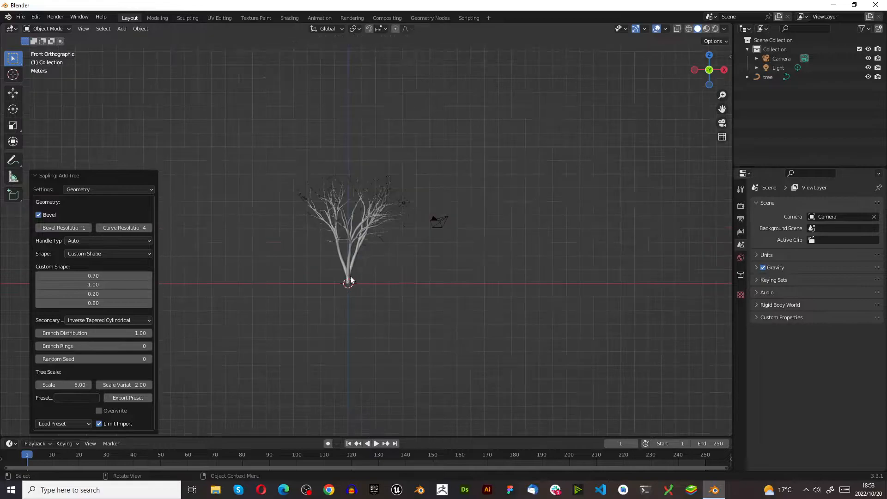
scroll(346, 246, up, 3)
scroll(313, 233, up, 1)
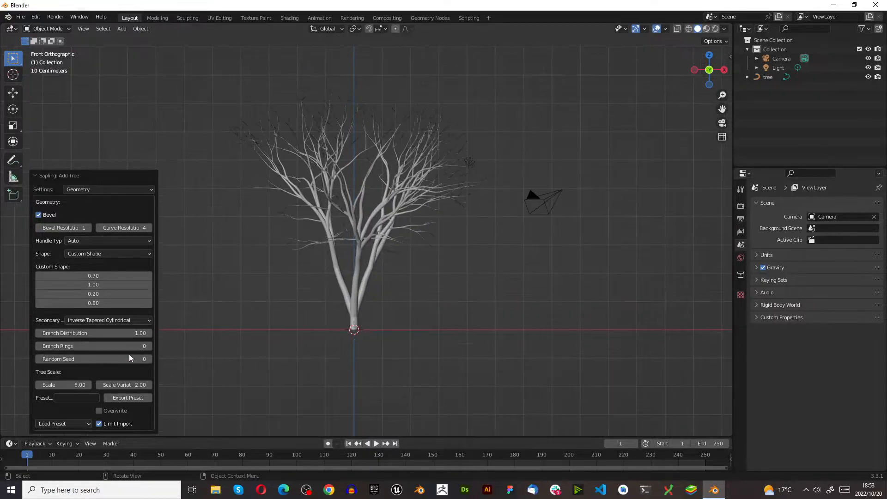
- Load the weeping_willow preset for the tree
click(65, 424)
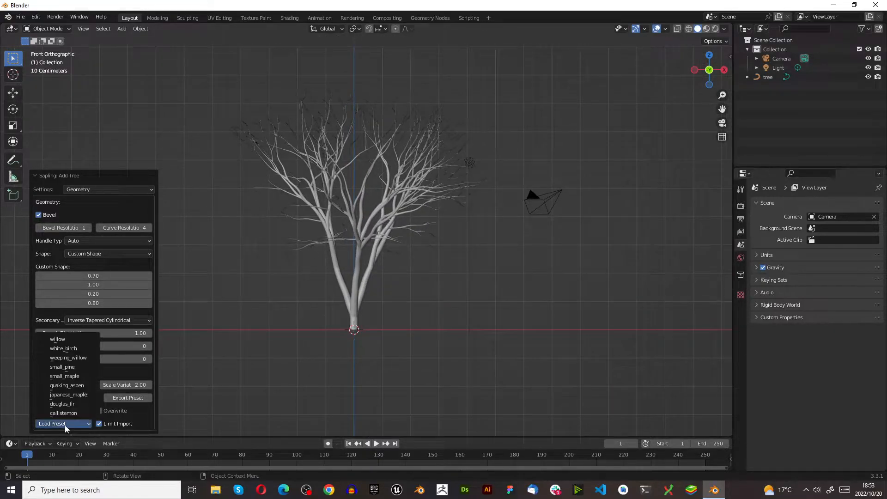
click(74, 359)
scroll(379, 269, down, 2)
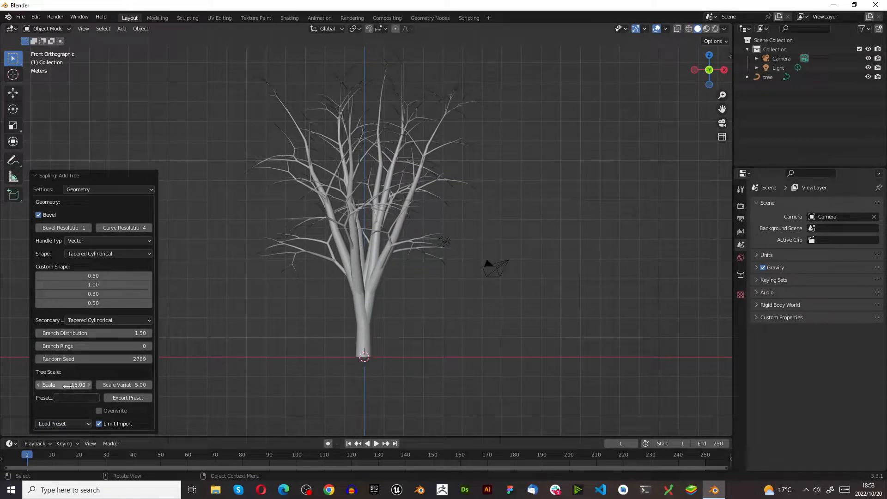
- Set the tree's scale to 8.97, its scale variation to 2.12 and its random seed to 3014
drag(70, 384, 52, 385)
drag(122, 384, 139, 359)
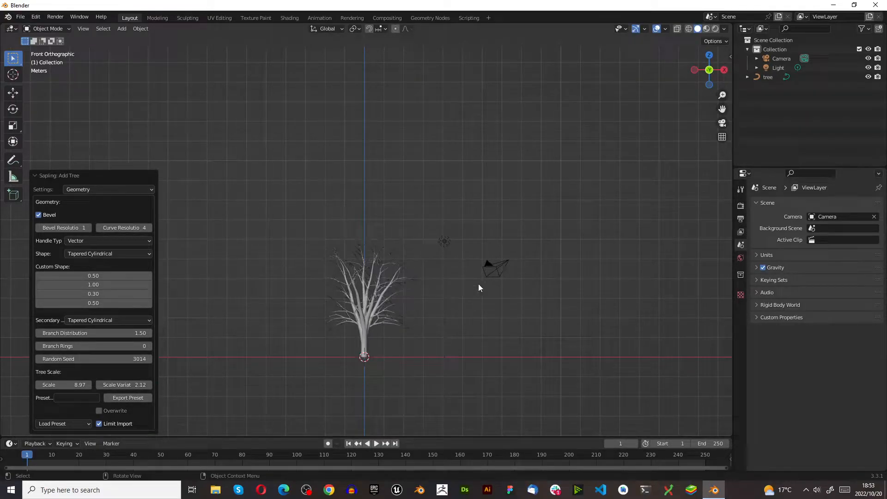
- Reset the tree's scale variation, scale and random seed to their default values of 3.00, 13.00 and 0
right_click(125, 385)
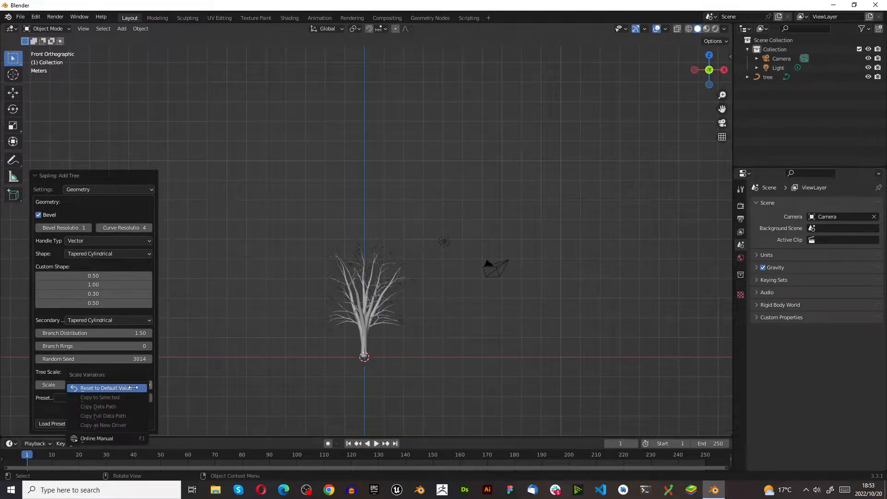
click(125, 388)
right_click(69, 385)
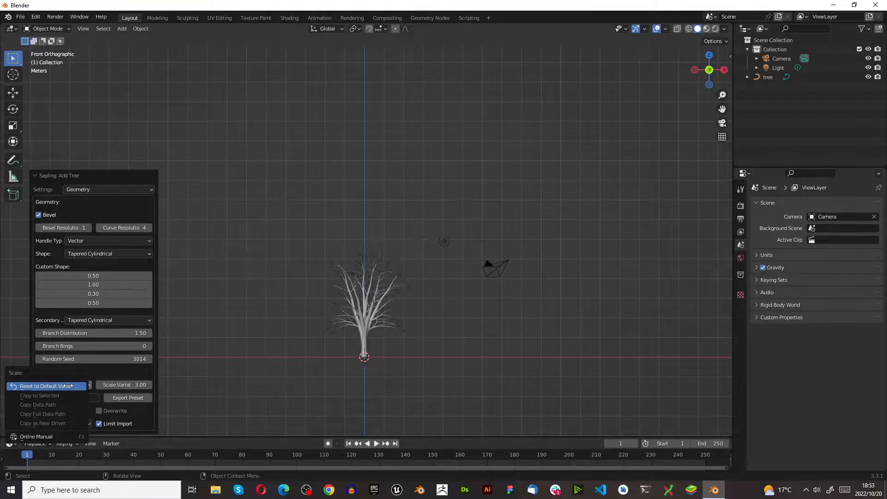
click(69, 385)
right_click(108, 360)
click(108, 361)
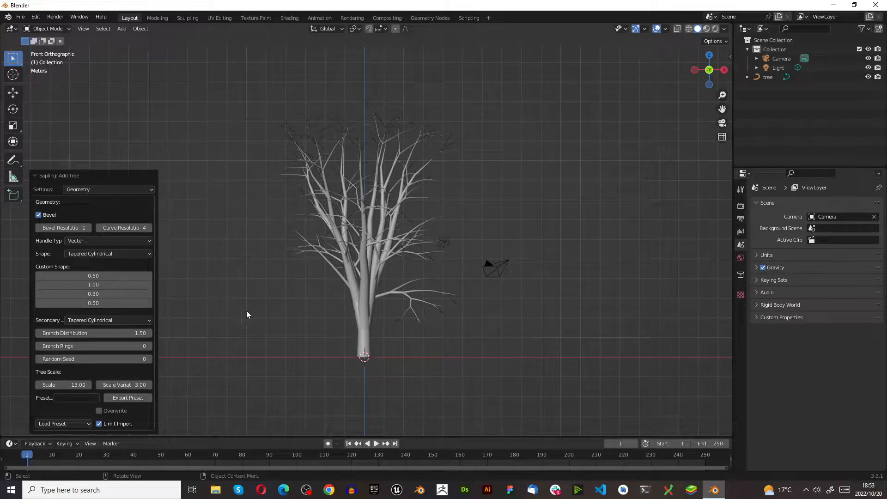
- Try a random seed of 15 for the tree and reset the seed to its default of 0
drag(107, 358, 154, 358)
drag(84, 361, 60, 361)
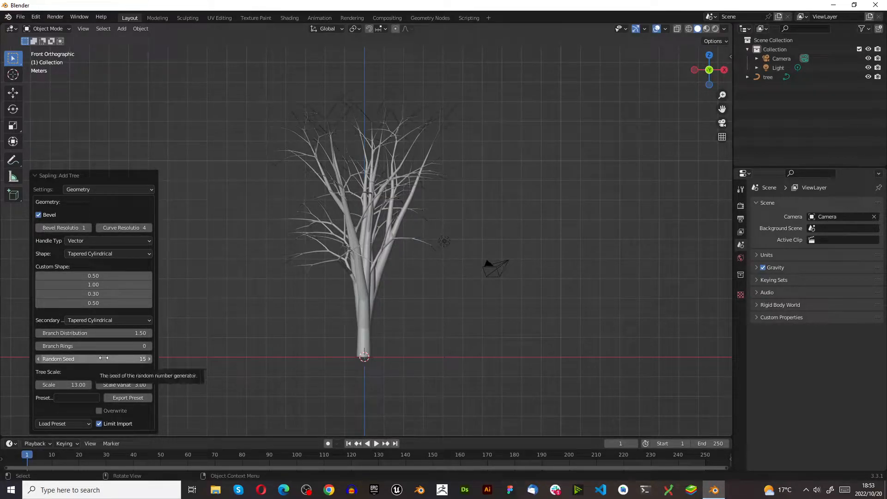
right_click(125, 356)
click(127, 375)
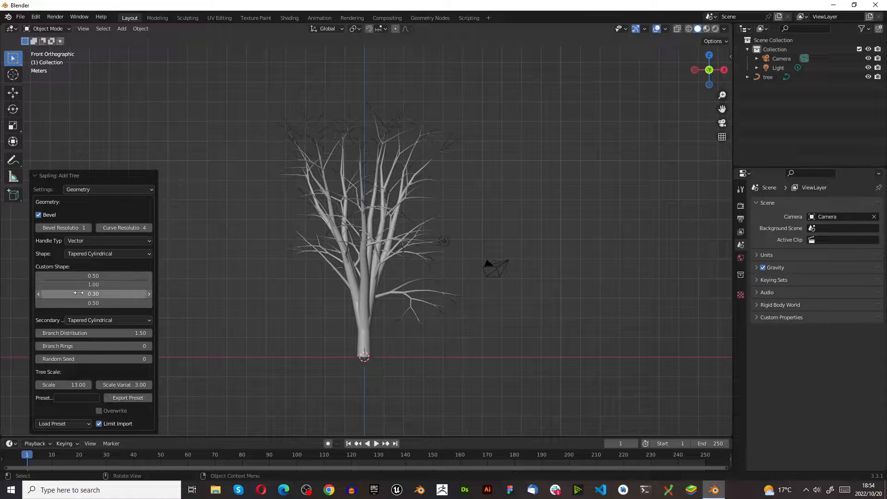
- Switch the tree settings to Branch Splitting and set the branch levels to 3
click(95, 189)
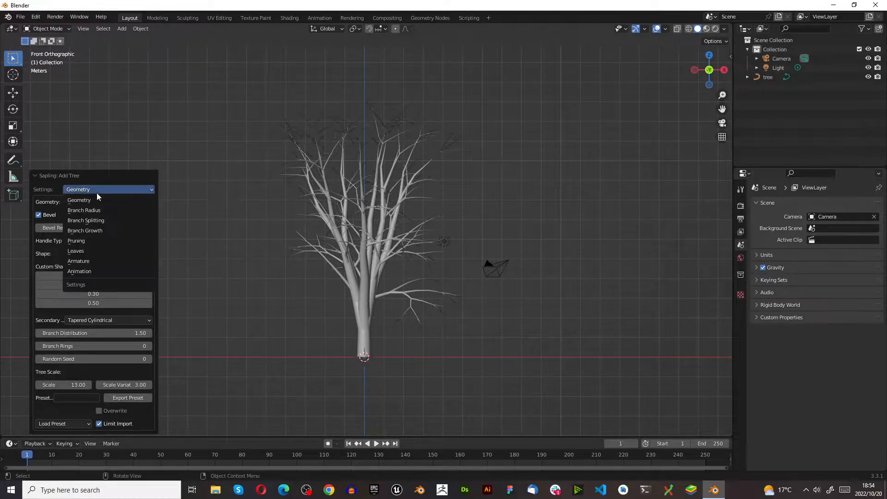
click(110, 219)
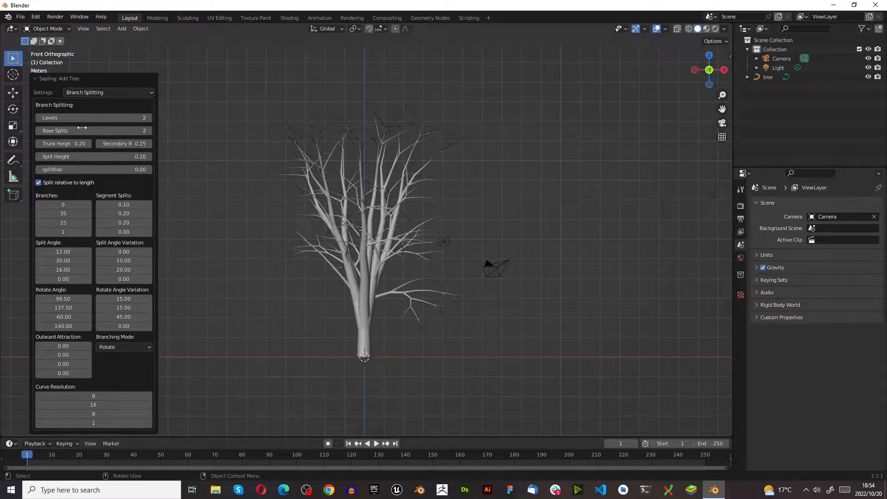
click(150, 117)
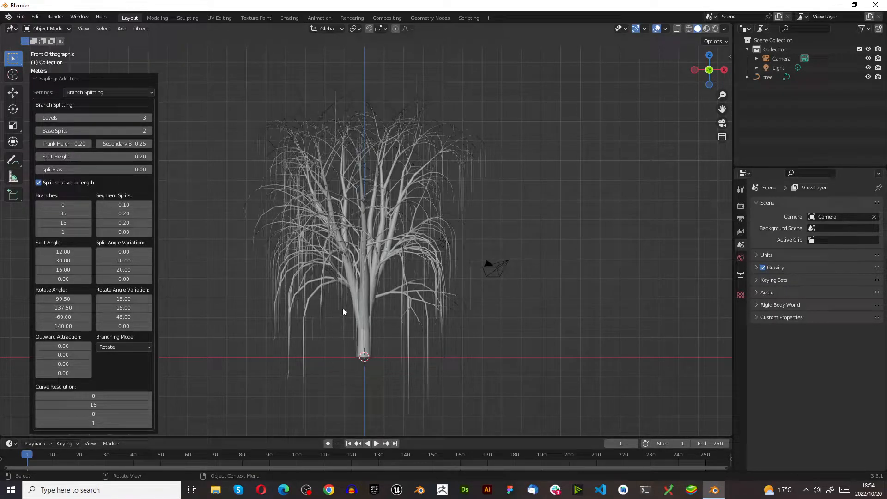
middle_drag(329, 273, 408, 282)
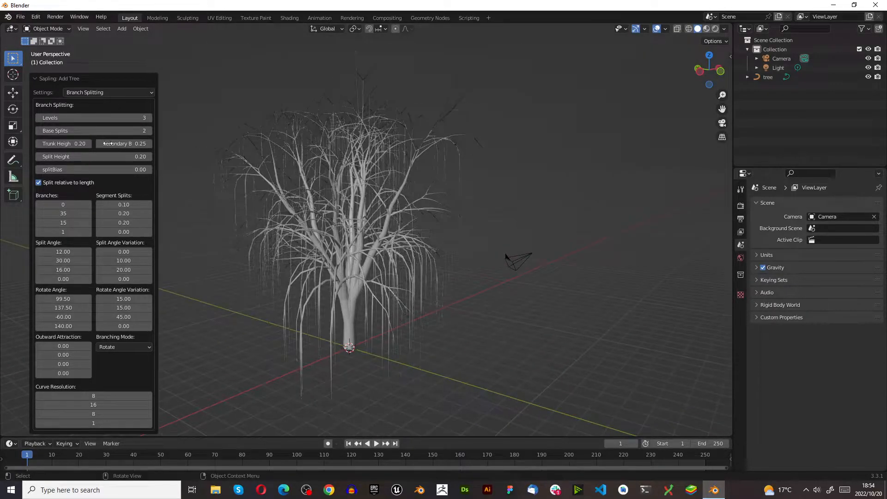
- Try 4 branch levels, inspect the branches up close and set the levels back to 3
click(149, 118)
scroll(328, 262, up, 8)
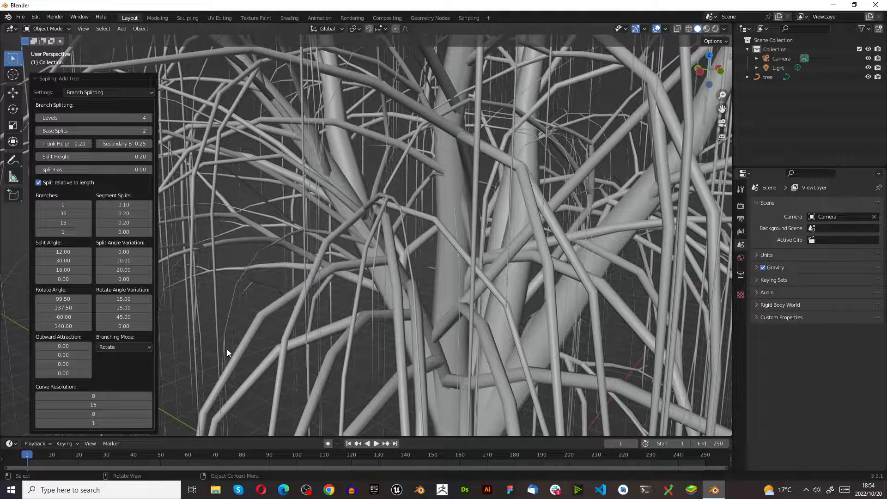
scroll(330, 221, down, 8)
scroll(326, 280, up, 2)
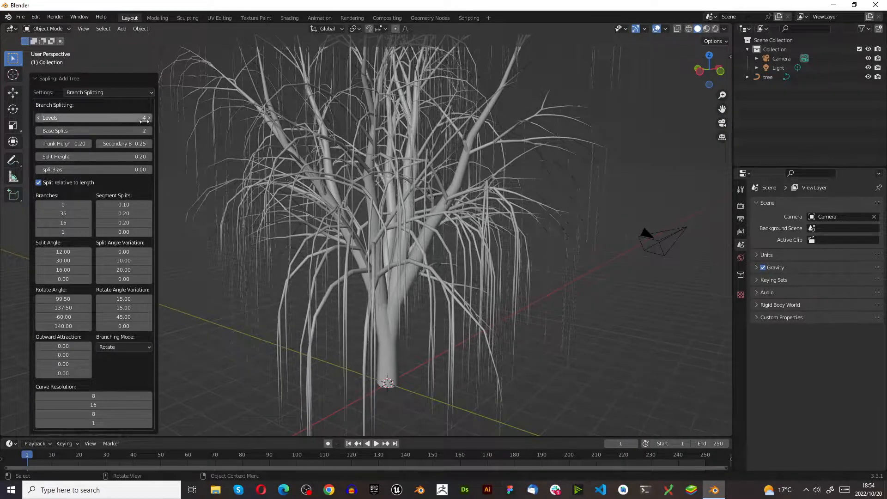
click(39, 118)
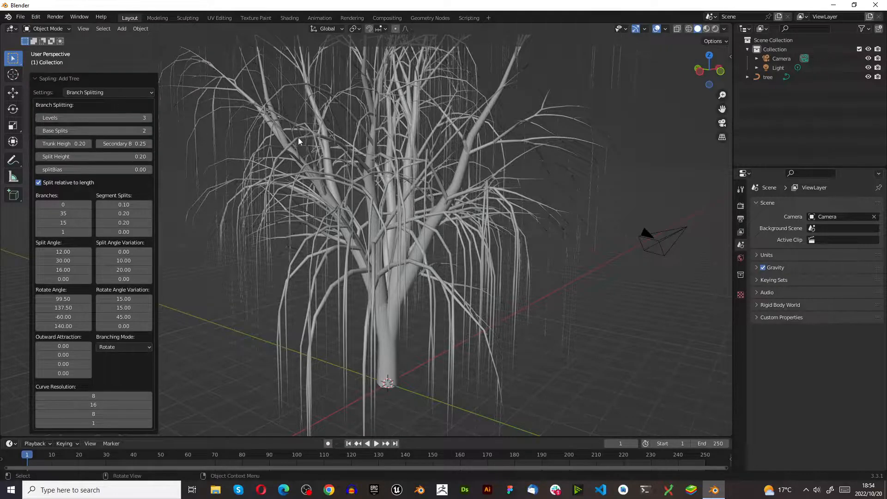
- Set the tree's base splits to 3 and inspect how the trunk divides
scroll(435, 123, down, 3)
middle_drag(436, 123, 433, 225)
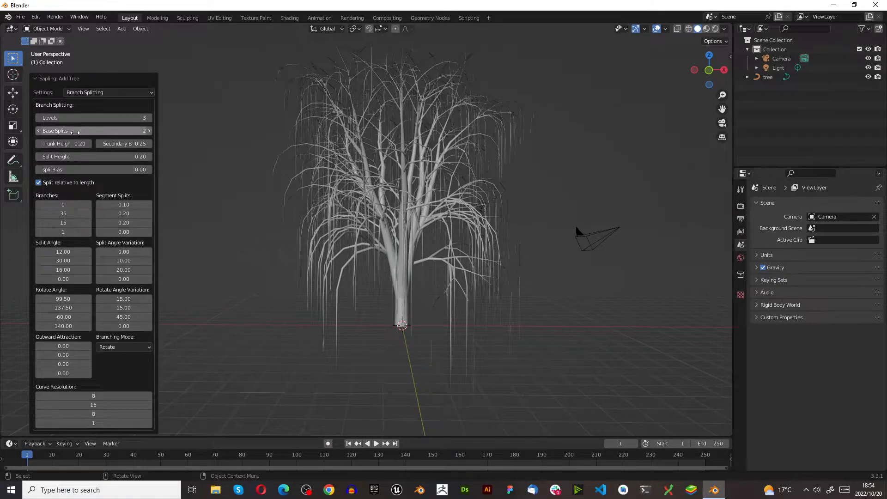
scroll(512, 281, up, 4)
middle_drag(325, 246, 368, 251)
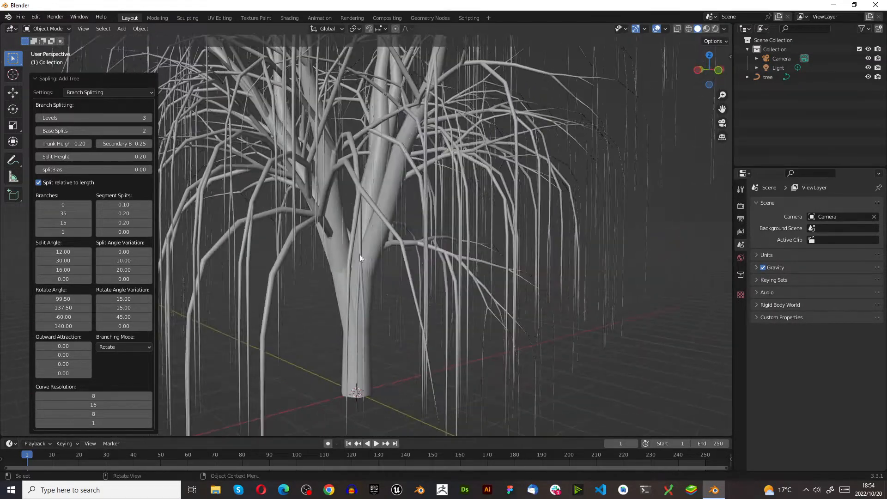
click(38, 130)
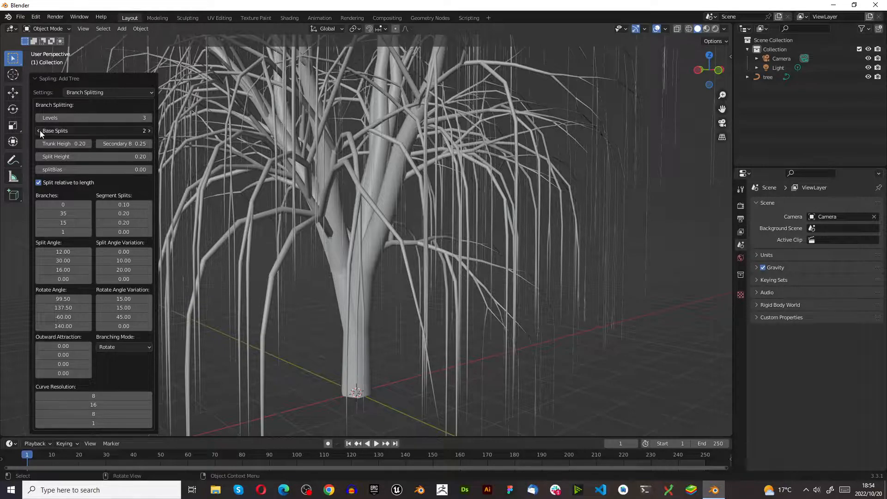
click(149, 131)
click(148, 130)
middle_drag(452, 223, 314, 237)
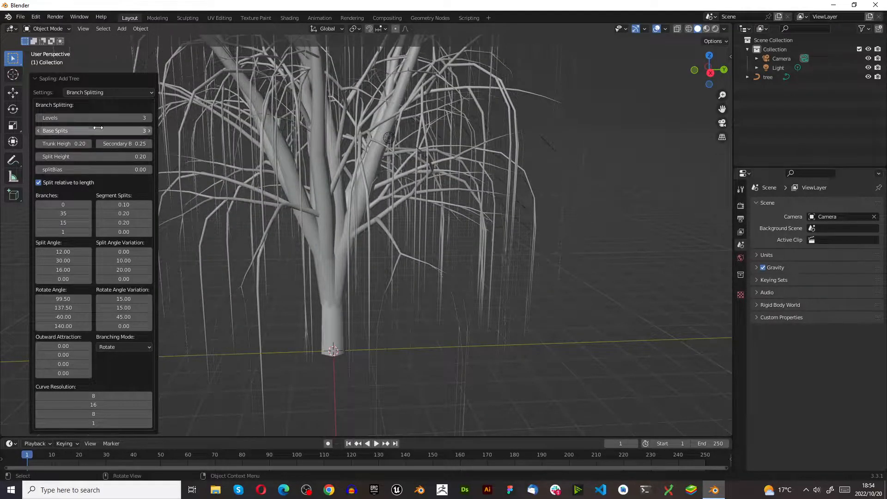
- Return to the Geometry settings, set the tree's random seed to 2 and inspect the whole tree
click(108, 92)
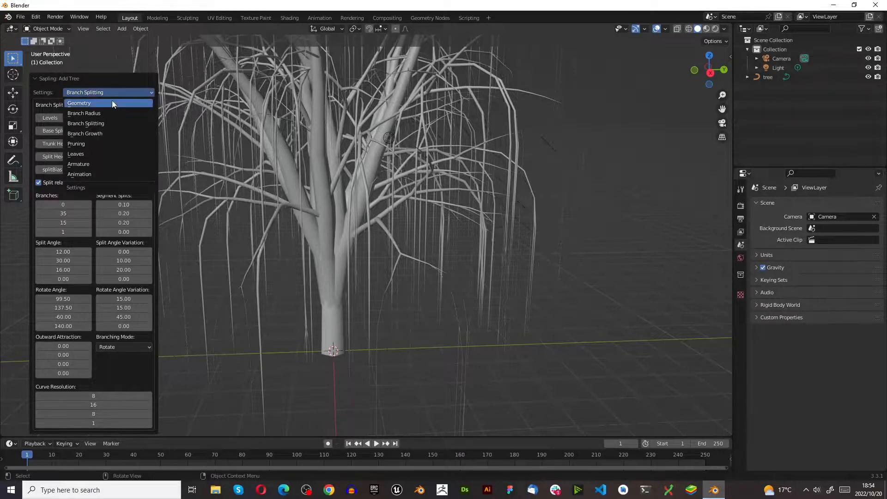
click(112, 101)
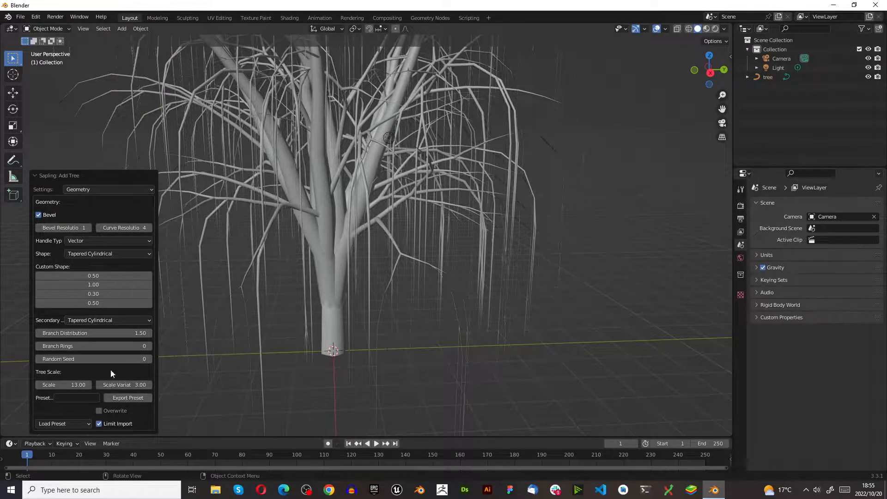
click(148, 361)
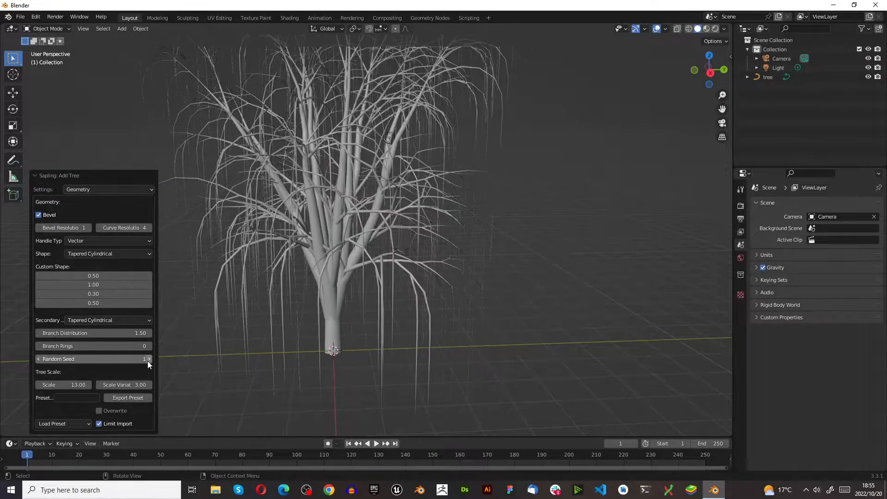
click(148, 361)
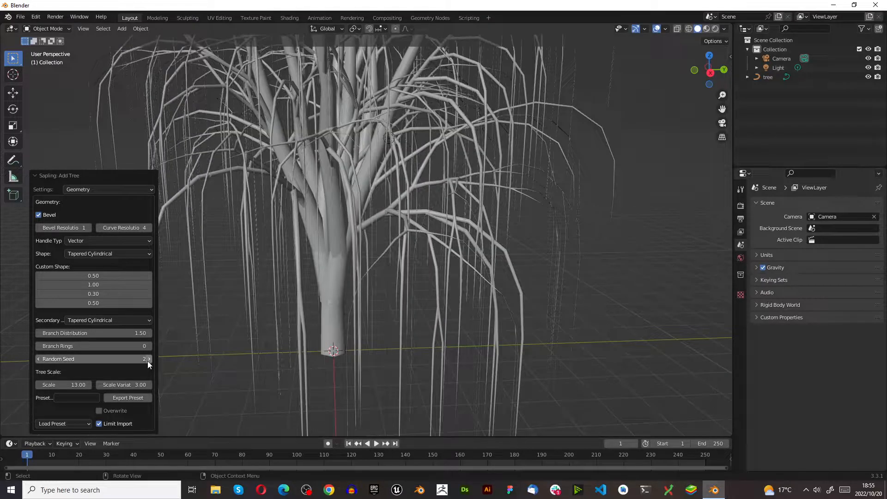
middle_drag(266, 271, 332, 217)
scroll(365, 243, down, 3)
scroll(370, 238, down, 2)
scroll(331, 217, up, 3)
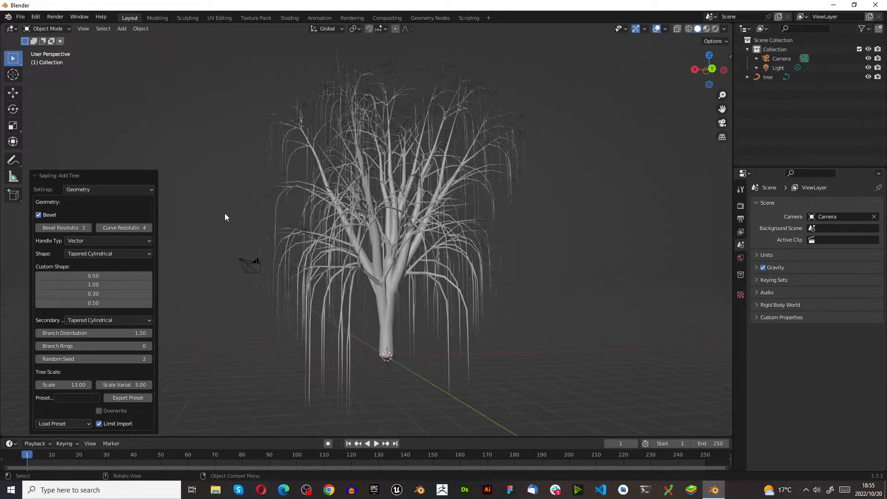
- Switch to the Leaves settings, enable Show Leaves and keep the leaf shape at Hexagonal
click(101, 190)
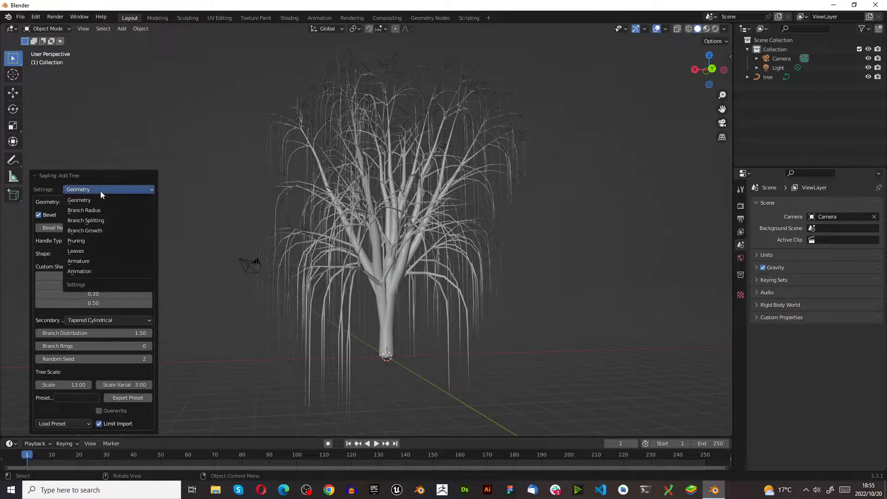
click(94, 252)
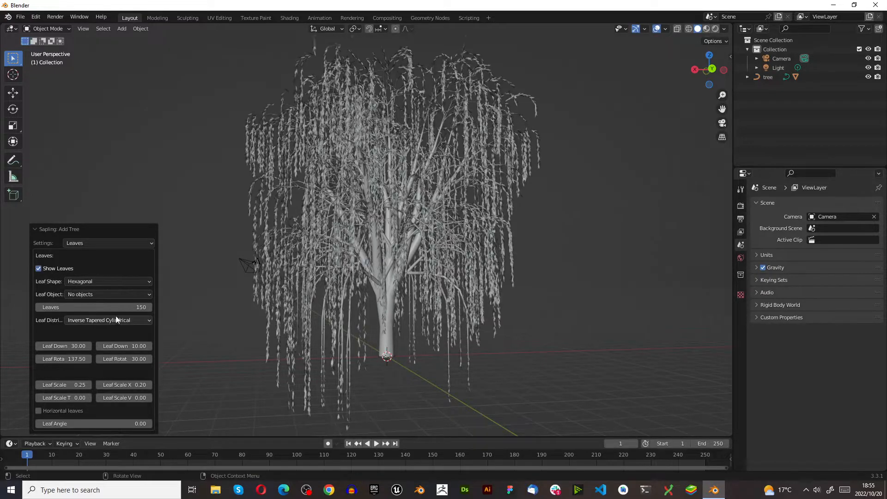
click(118, 281)
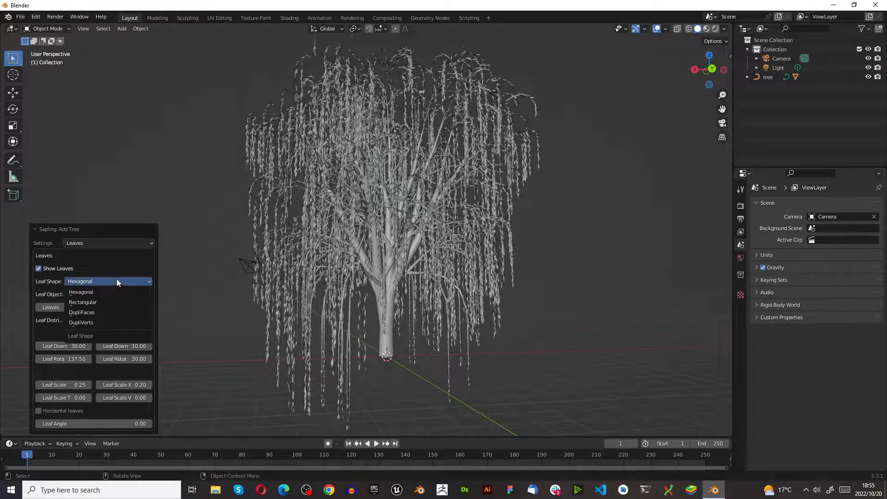
click(117, 280)
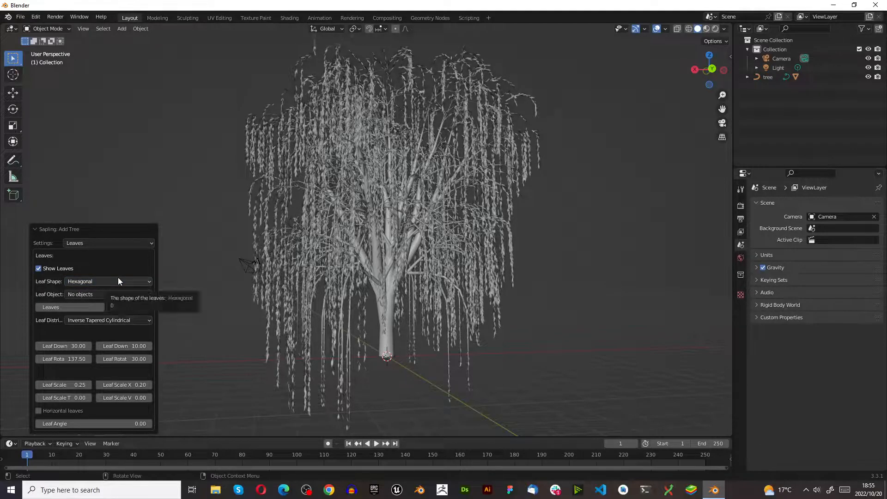
- Examine the hexagonal leaves on the hanging branches up close and review the available leaf shapes
scroll(388, 342, up, 5)
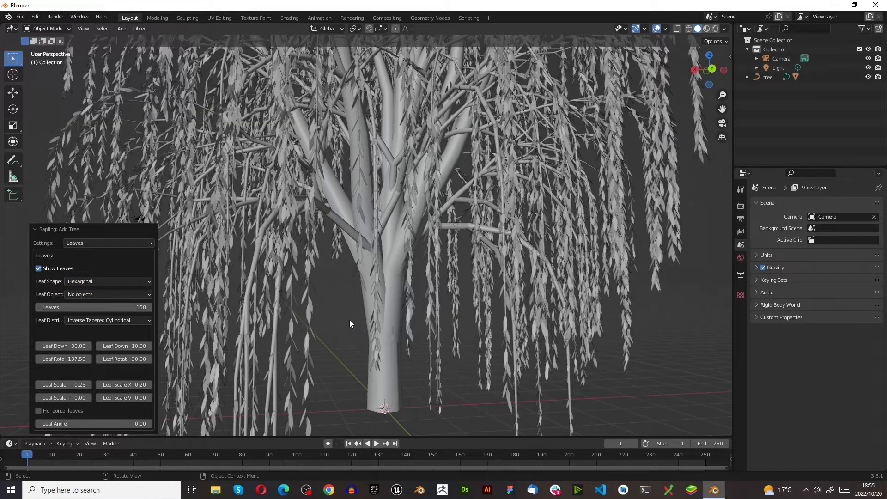
scroll(323, 310, up, 3)
scroll(308, 314, up, 3)
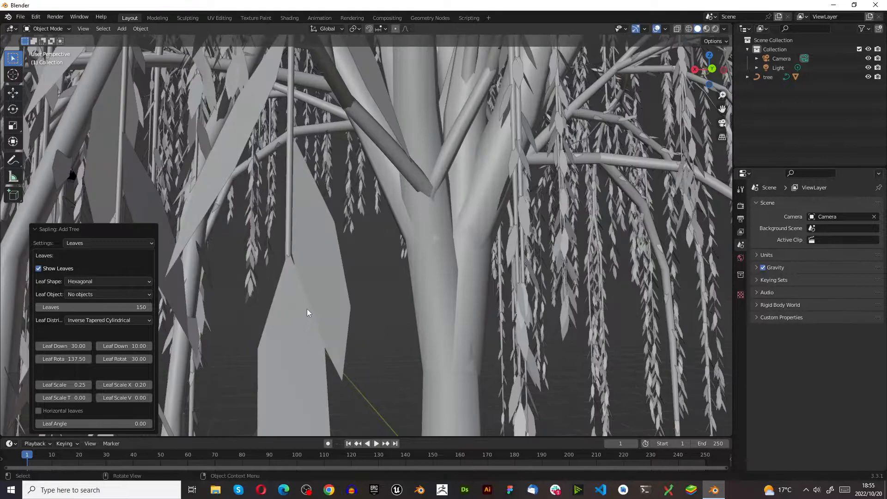
scroll(340, 191, down, 6)
scroll(340, 191, up, 2)
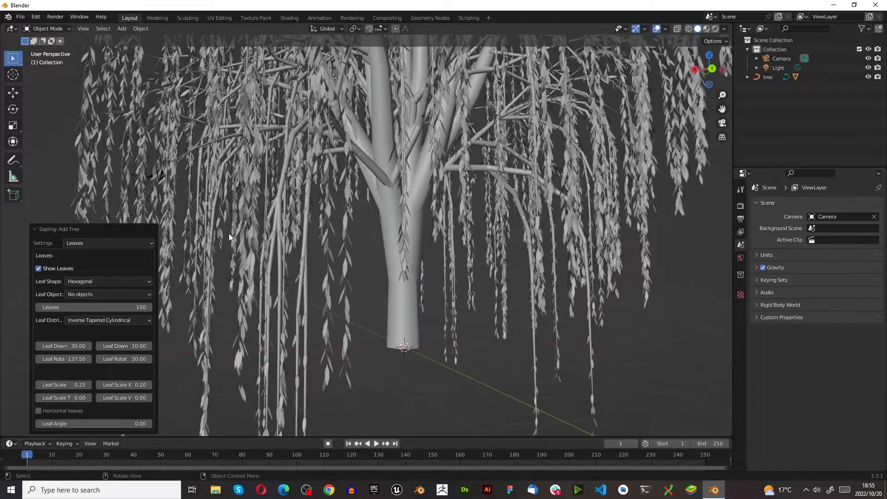
click(107, 280)
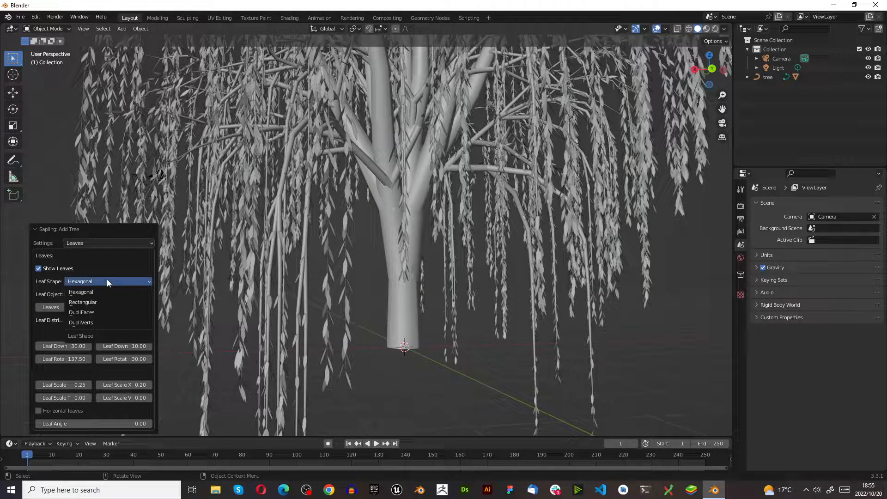
click(107, 279)
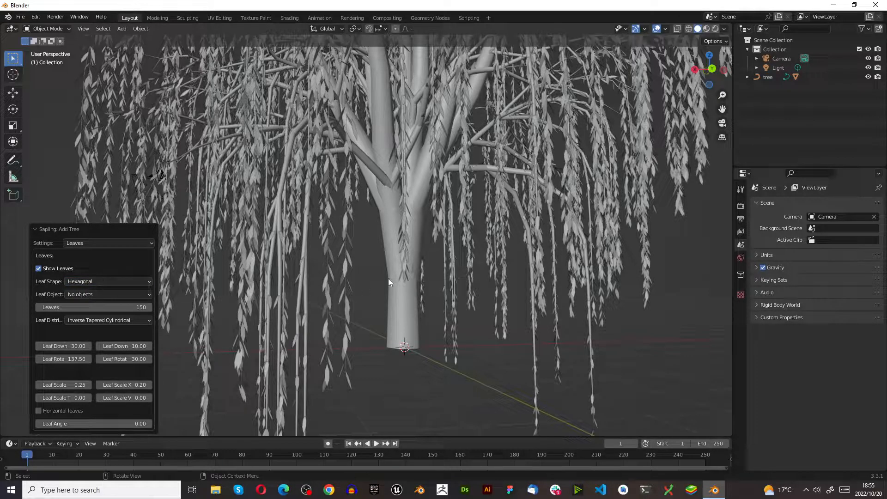
scroll(375, 293, down, 3)
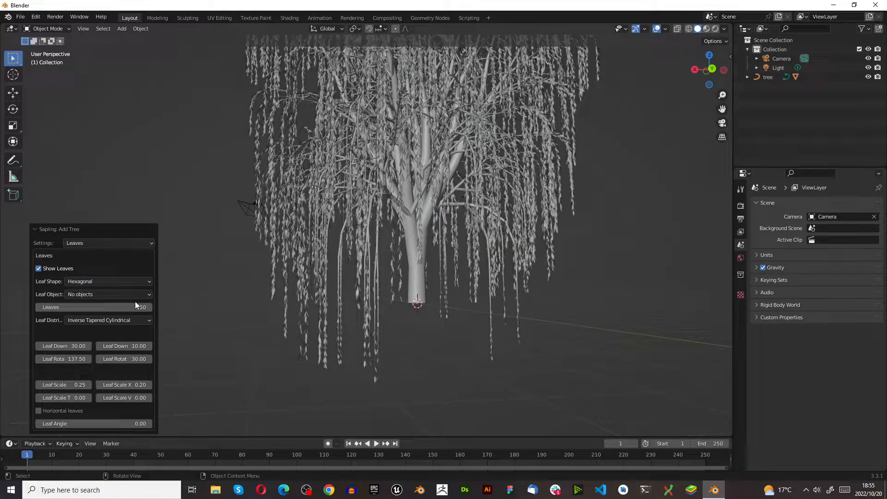
- Set the number of leaves to 5 and inspect the sparse foliage across the tree
click(110, 307)
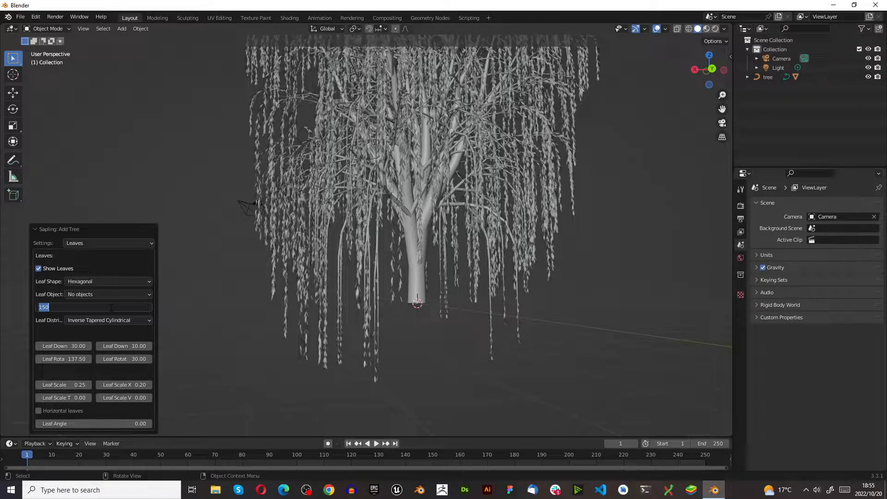
text(5)
key(Return)
scroll(424, 255, down, 1)
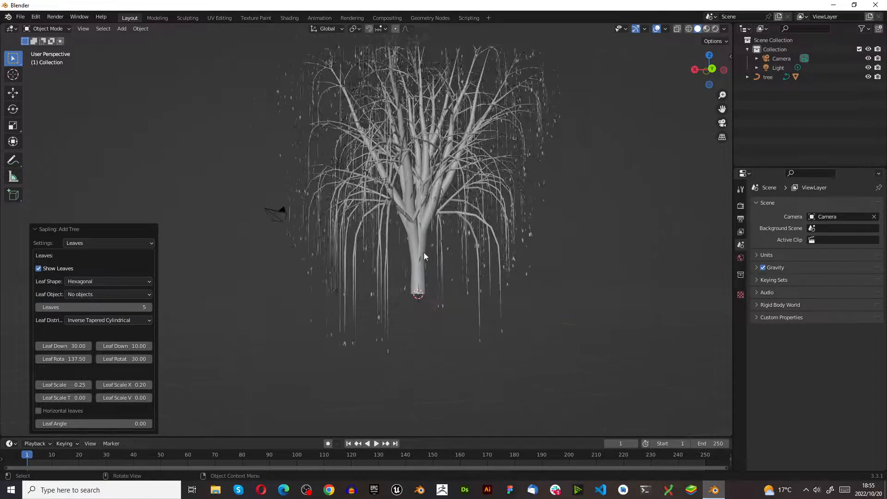
scroll(423, 252, down, 2)
scroll(370, 188, up, 4)
scroll(458, 277, down, 3)
scroll(447, 347, up, 4)
scroll(447, 348, down, 3)
scroll(395, 314, up, 3)
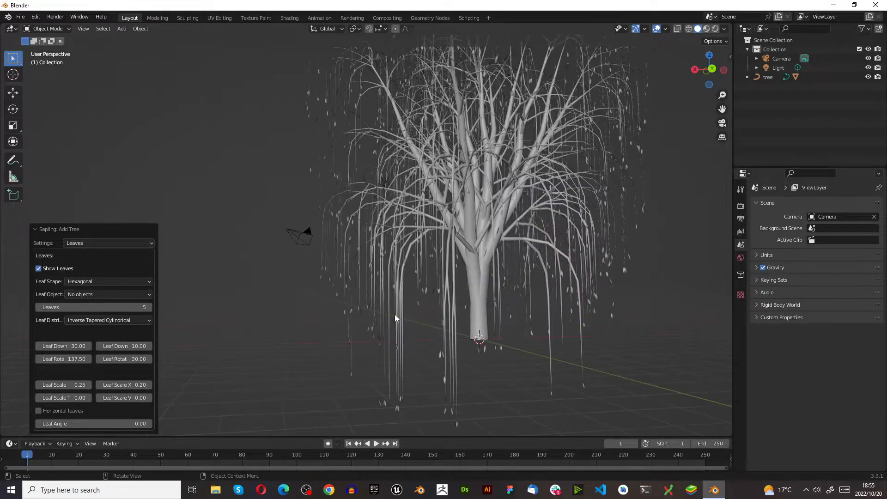
- Set the number of leaves to 25 and inspect the foliage density
right_click(125, 307)
click(120, 307)
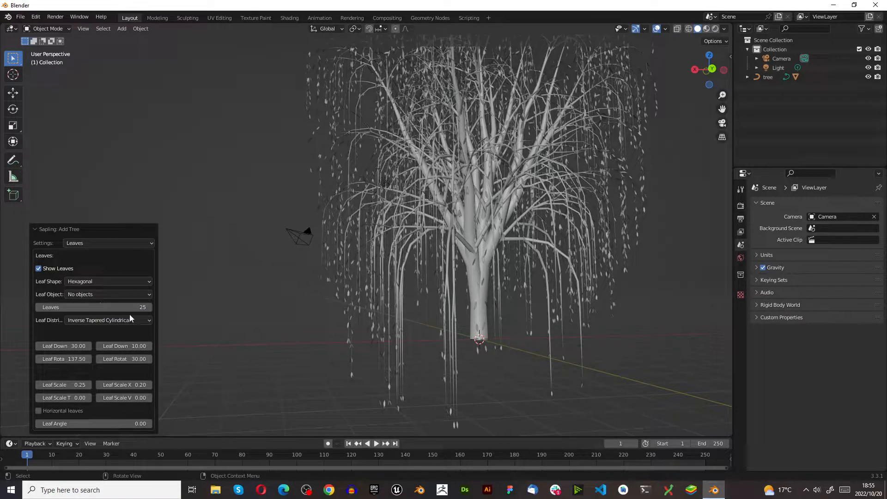
middle_drag(496, 308, 550, 253)
scroll(547, 251, up, 3)
scroll(498, 273, down, 3)
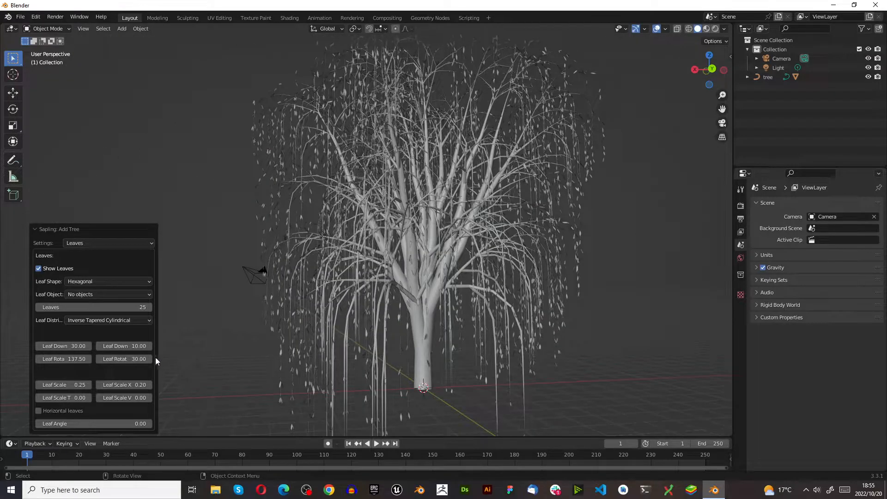
- Set the number of leaves to 50 and inspect the tree from another side
click(125, 307)
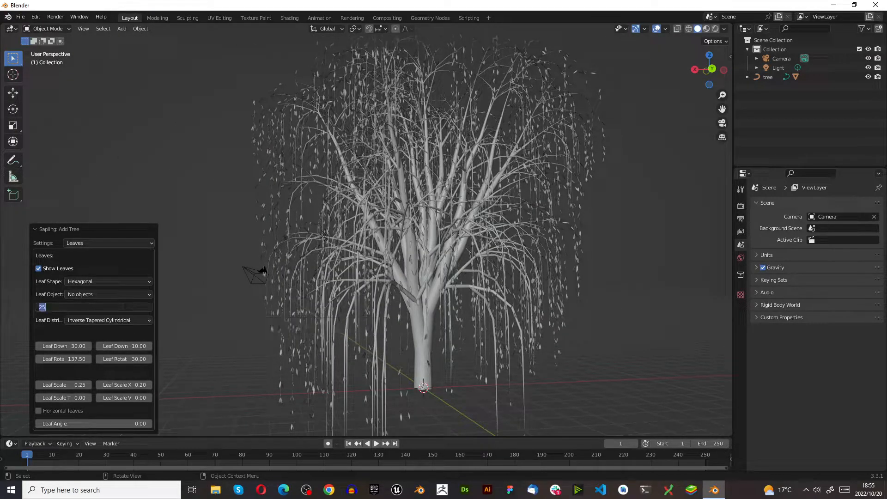
text(50)
key(Return)
scroll(480, 221, down, 1)
scroll(442, 241, up, 1)
middle_drag(414, 259, 309, 298)
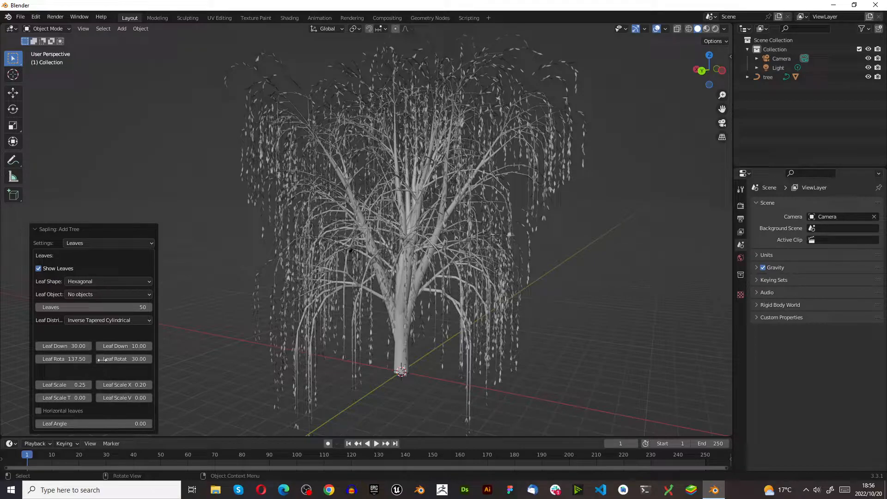
- Review the tree generator's settings categories and inspect the whole weeping willow from far and near
click(95, 243)
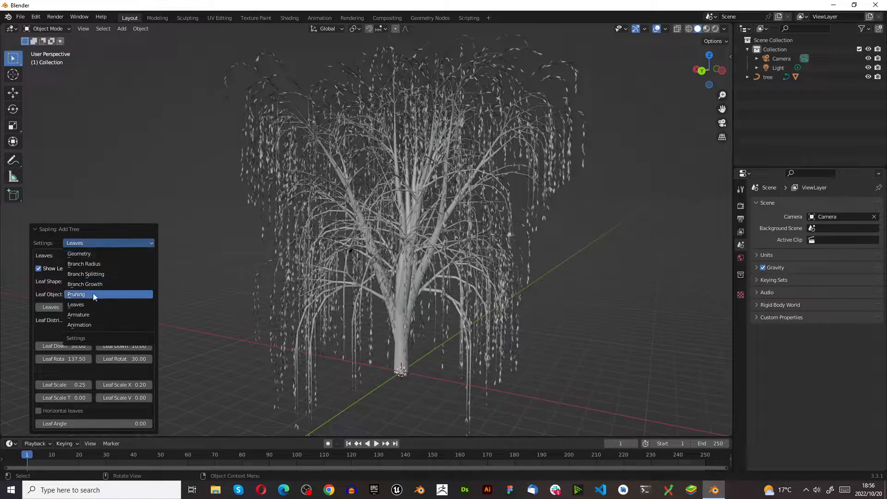
click(122, 240)
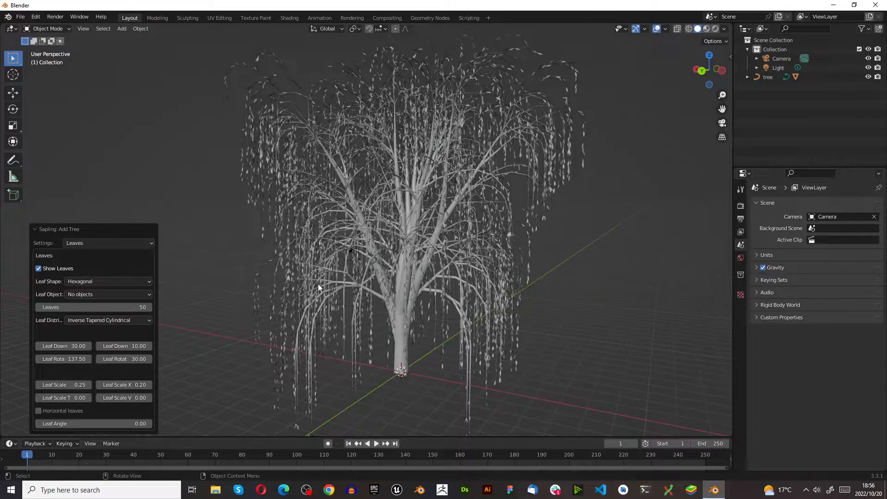
scroll(318, 284, down, 5)
scroll(333, 264, up, 5)
scroll(390, 304, down, 3)
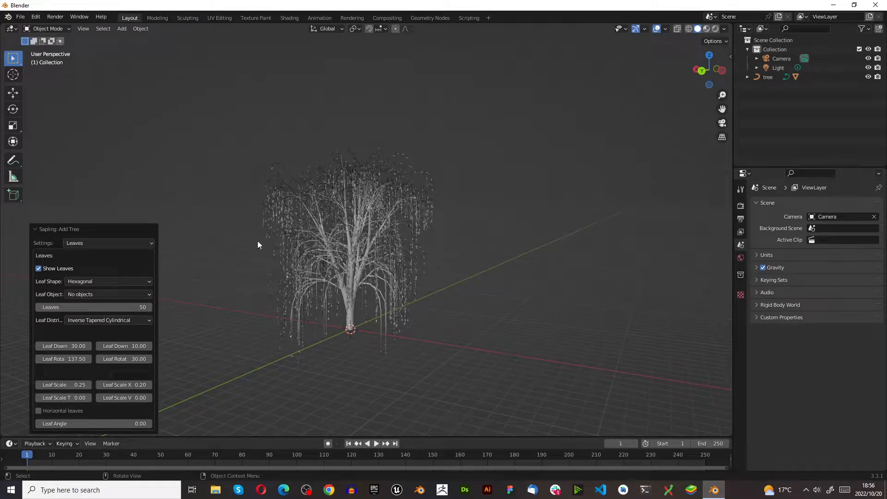
click(344, 254)
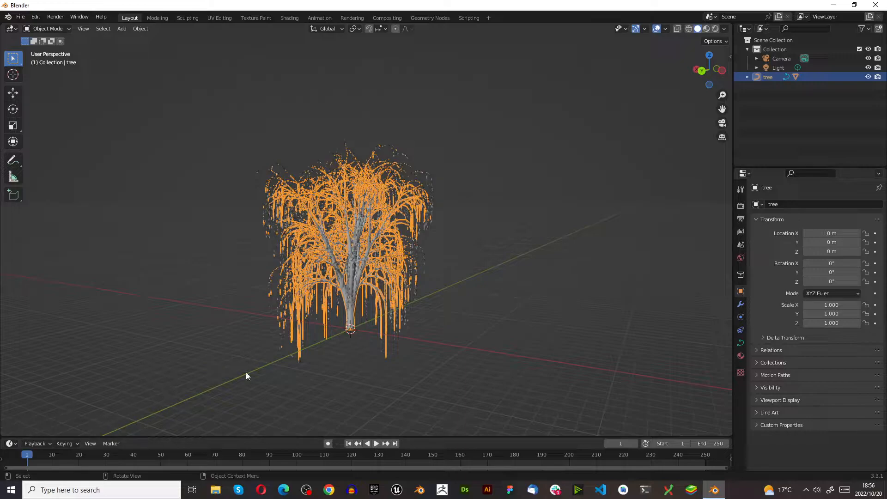
scroll(389, 390, up, 5)
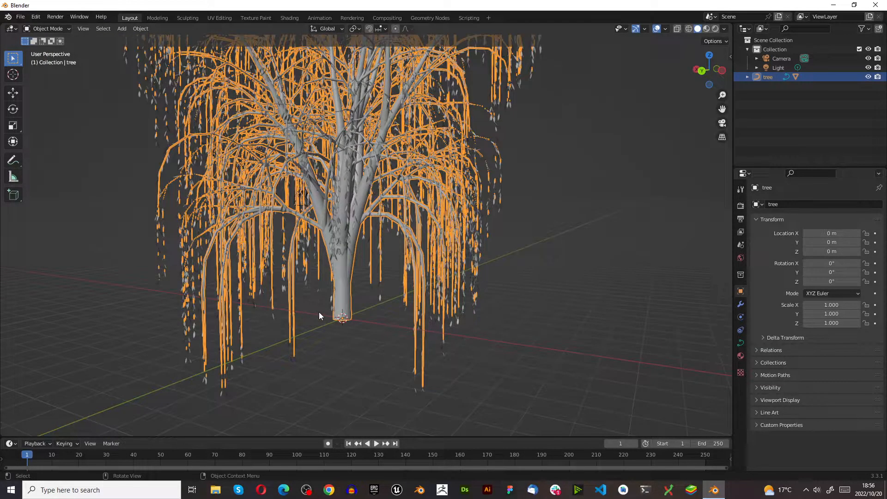
- Add a plane mesh at the base of the tree
key(shift+a)
mouse_move(319, 312)
click(661, 306)
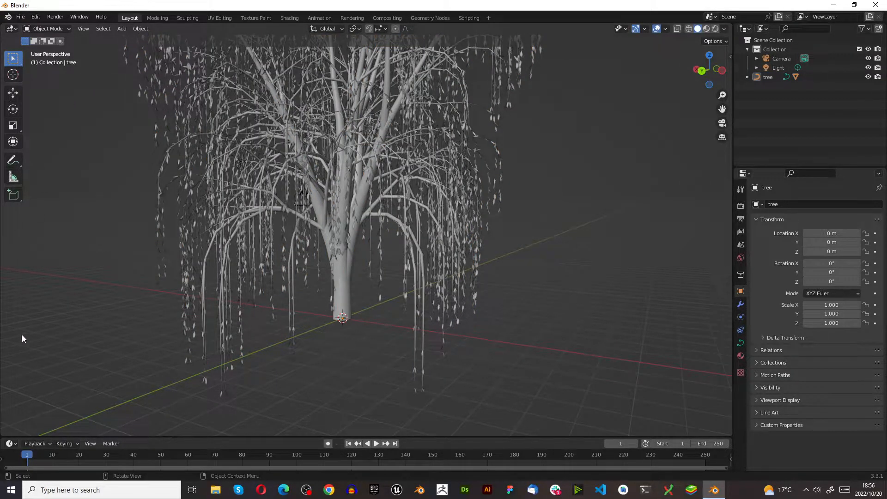
key(shift+a)
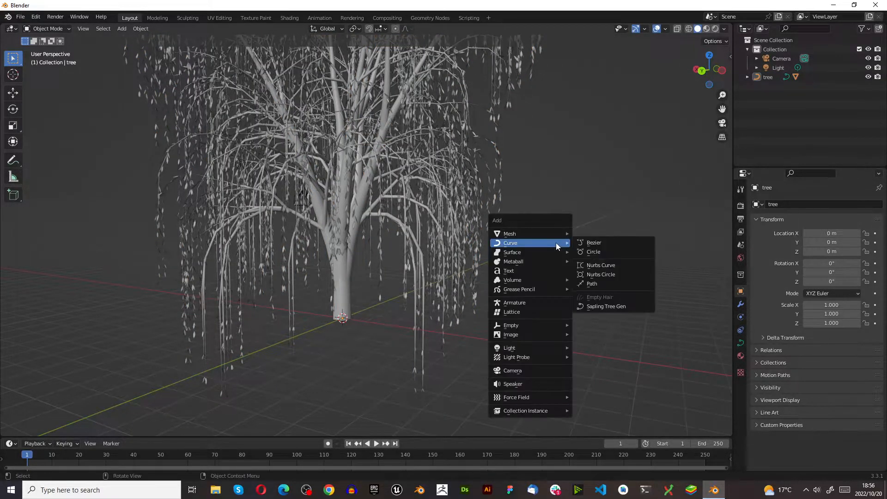
mouse_move(552, 234)
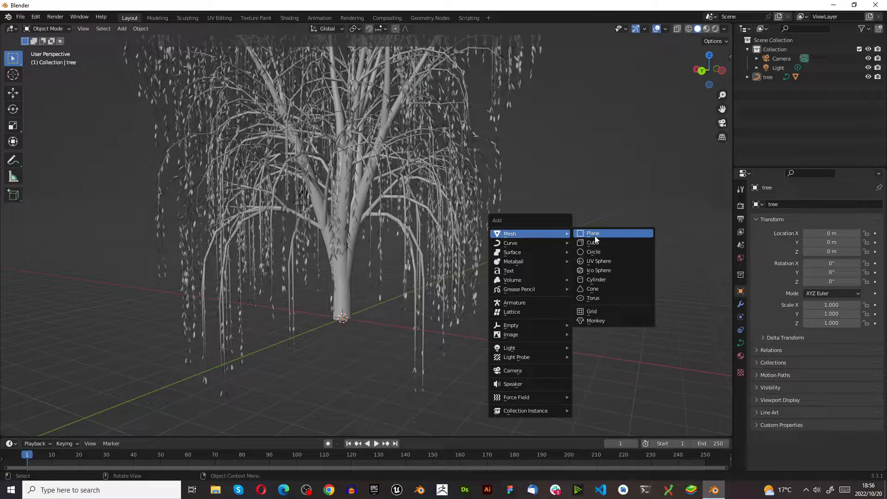
click(594, 235)
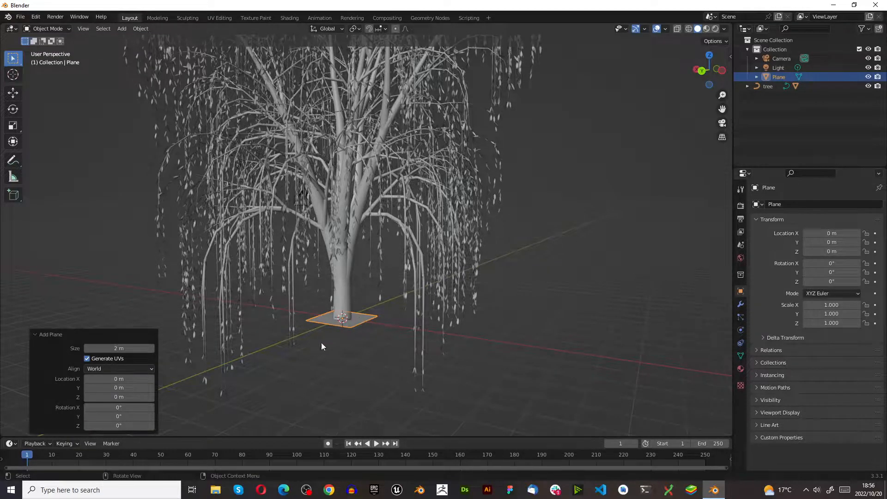
- Scale the plane by 25 to form a large ground surface and check its size around the tree
scroll(354, 342, down, 5)
scroll(401, 324, up, 2)
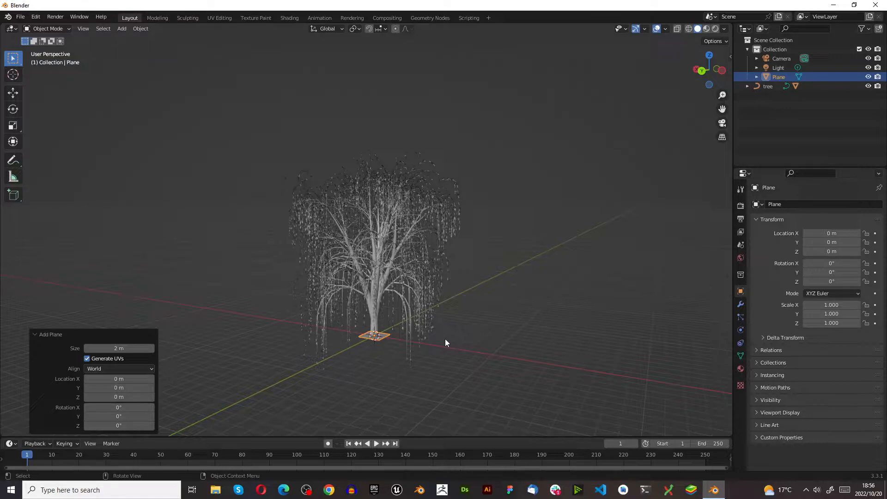
key(s)
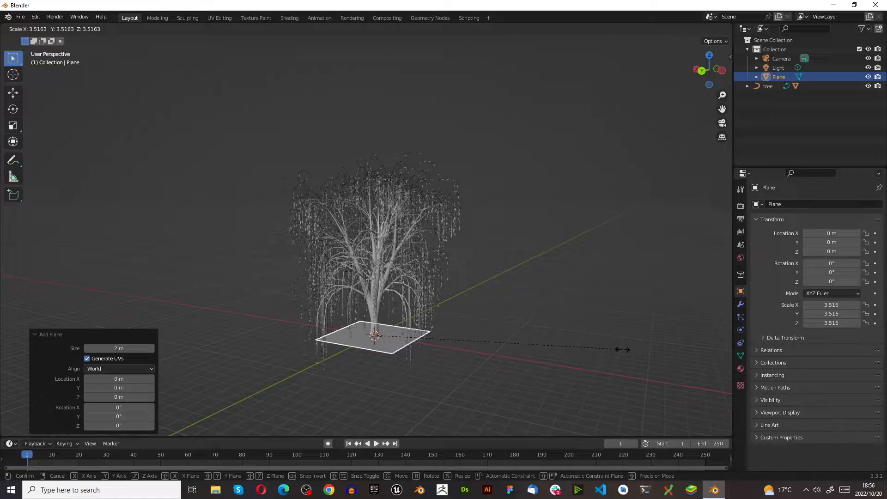
text(25)
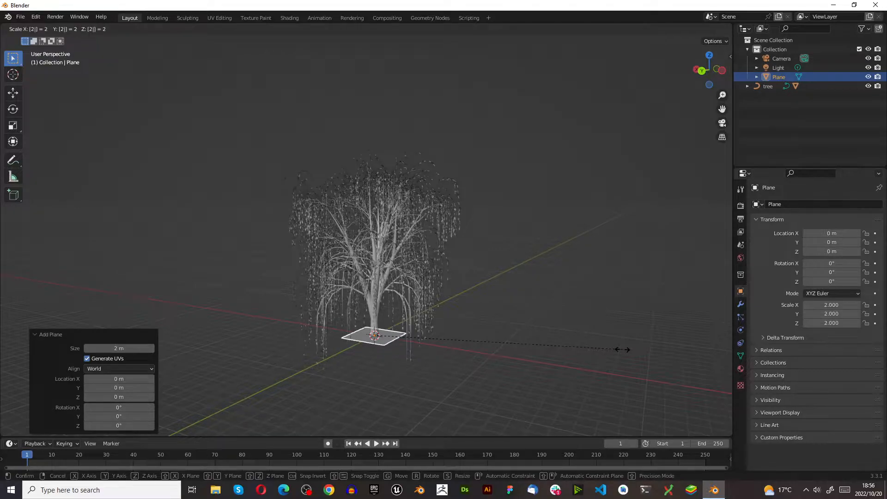
key(Return)
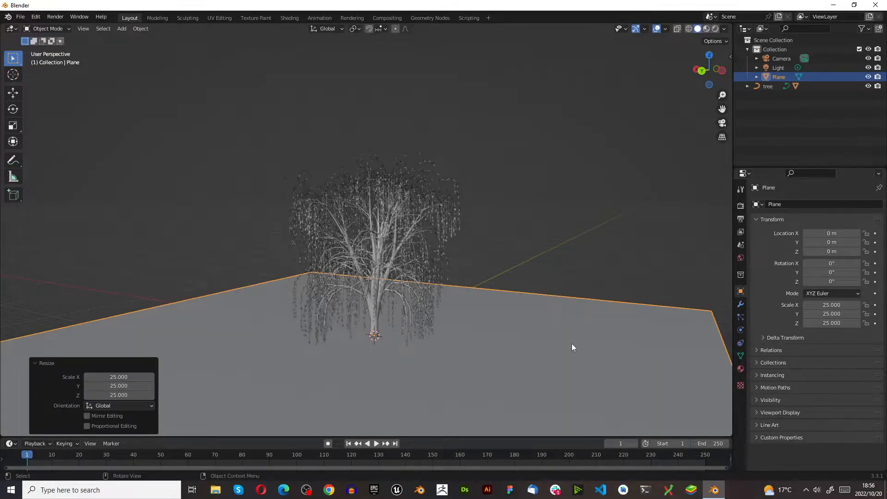
scroll(398, 264, down, 4)
middle_drag(421, 286, 348, 282)
scroll(433, 292, up, 4)
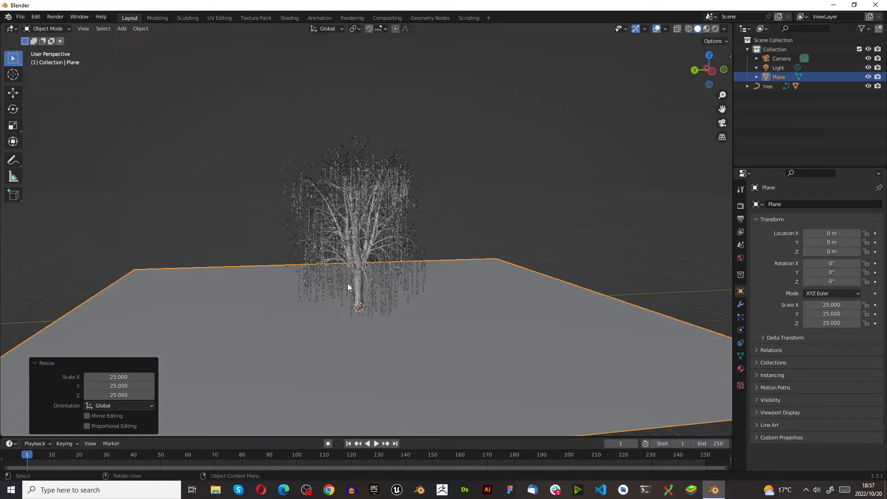
scroll(348, 282, down, 4)
scroll(343, 281, up, 5)
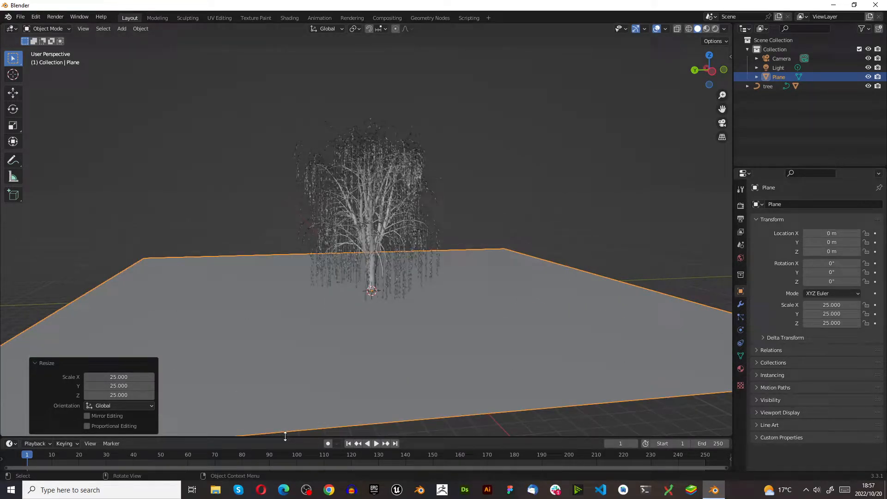
- Enlarge the timeline area and change it to the Shader Editor
drag(285, 436, 301, 279)
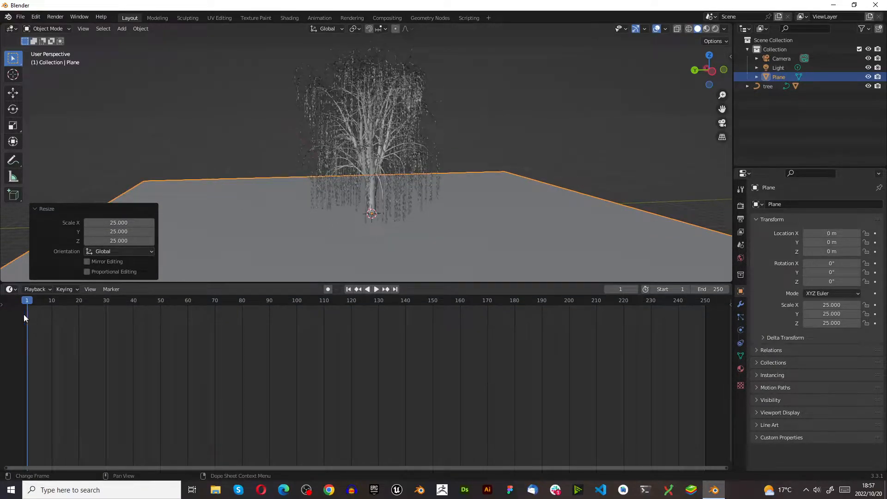
click(10, 290)
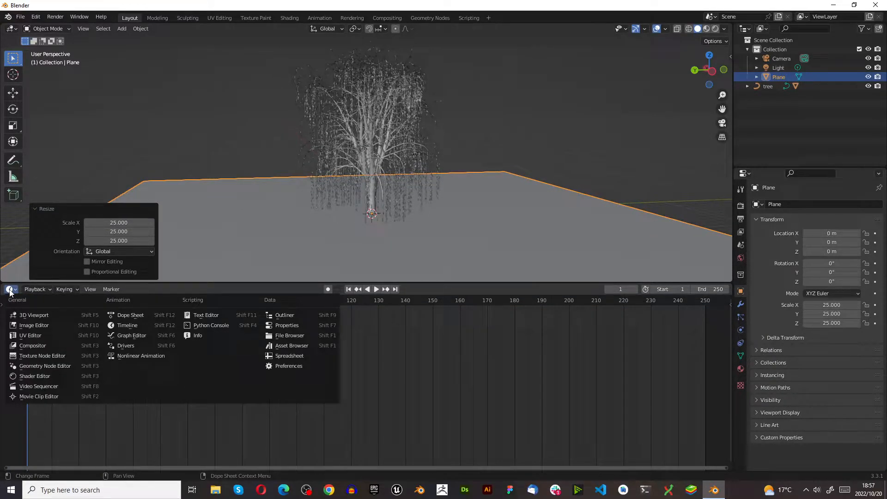
click(10, 290)
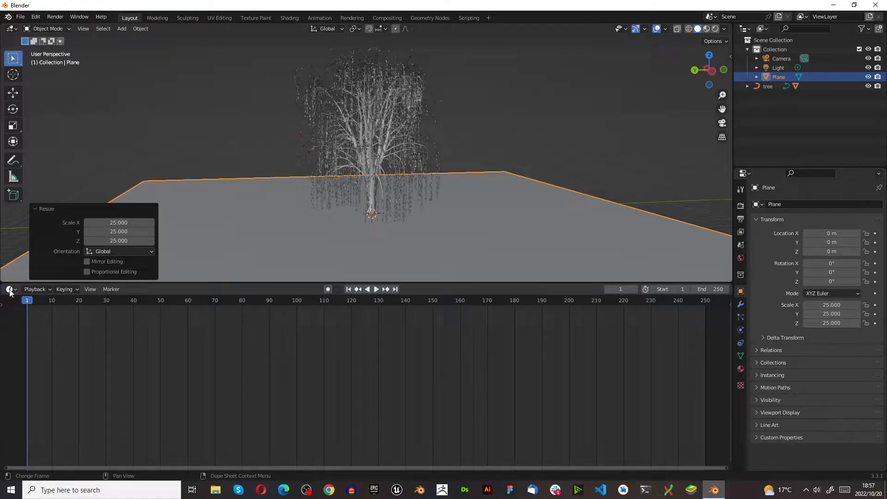
click(10, 291)
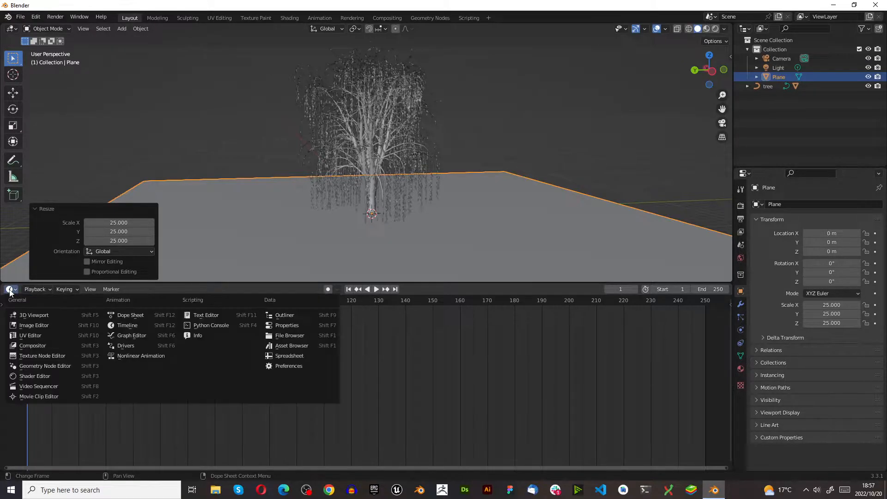
click(46, 376)
- Compare the solid and material preview shading, switch the viewport to rendered shading, and inspect the lit tree up close
scroll(406, 162, down, 3)
scroll(382, 198, up, 4)
middle_drag(354, 190, 400, 192)
scroll(370, 198, down, 4)
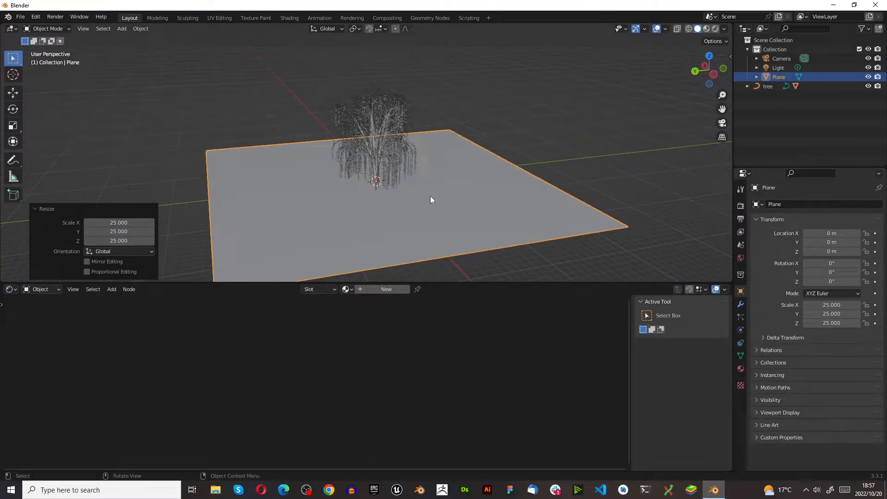
click(707, 29)
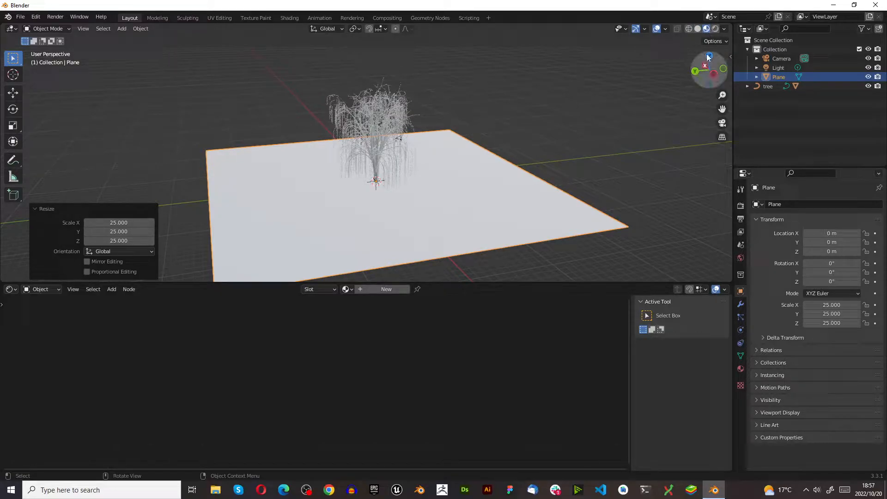
click(698, 29)
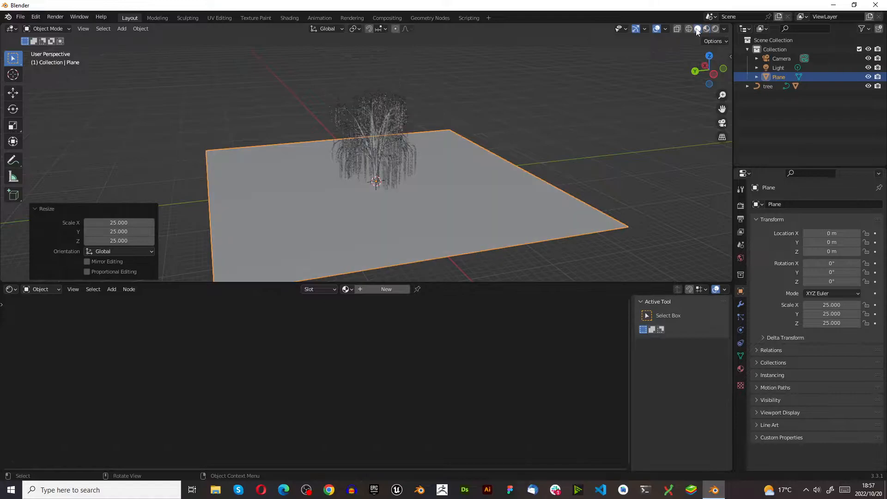
click(706, 29)
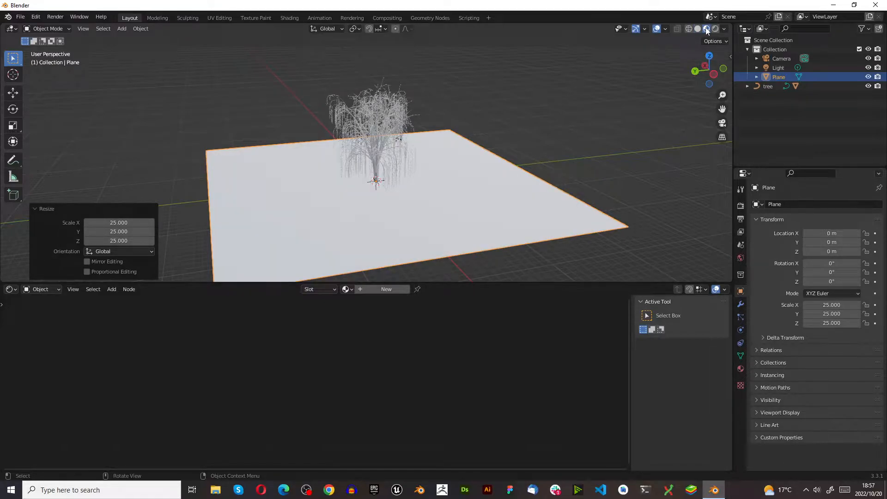
click(714, 30)
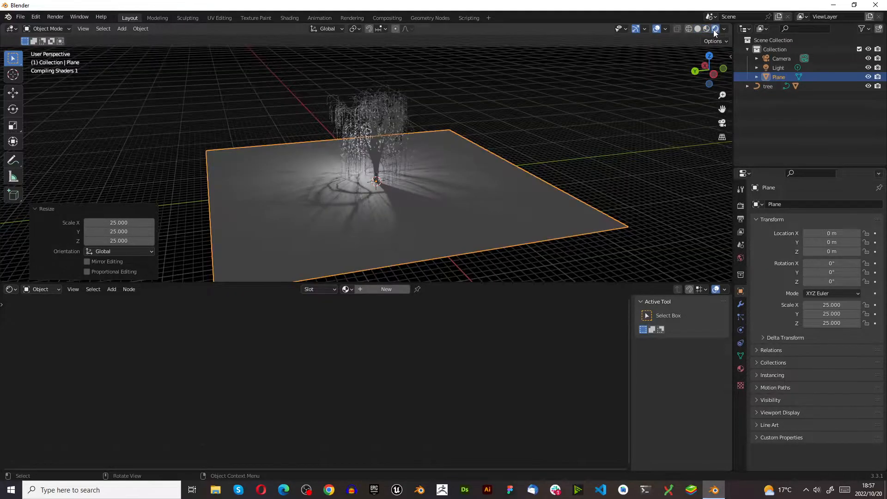
middle_drag(195, 162, 467, 108)
scroll(467, 109, up, 4)
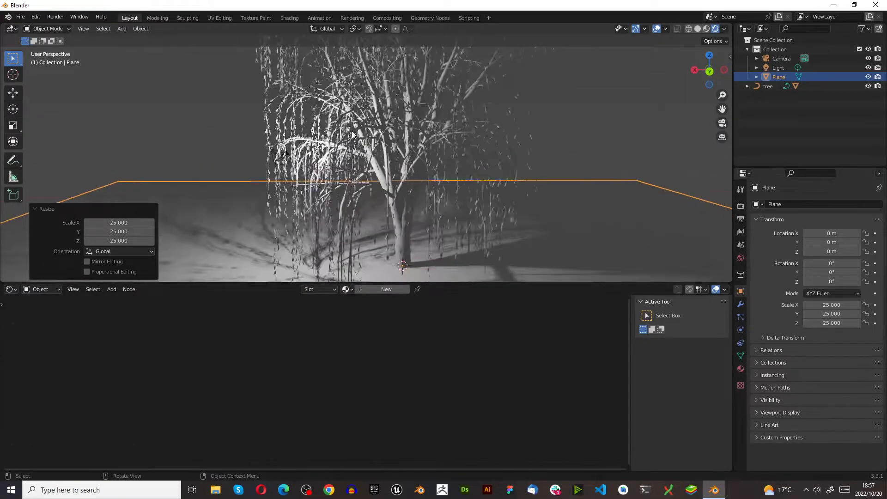
click(326, 152)
scroll(326, 149, down, 2)
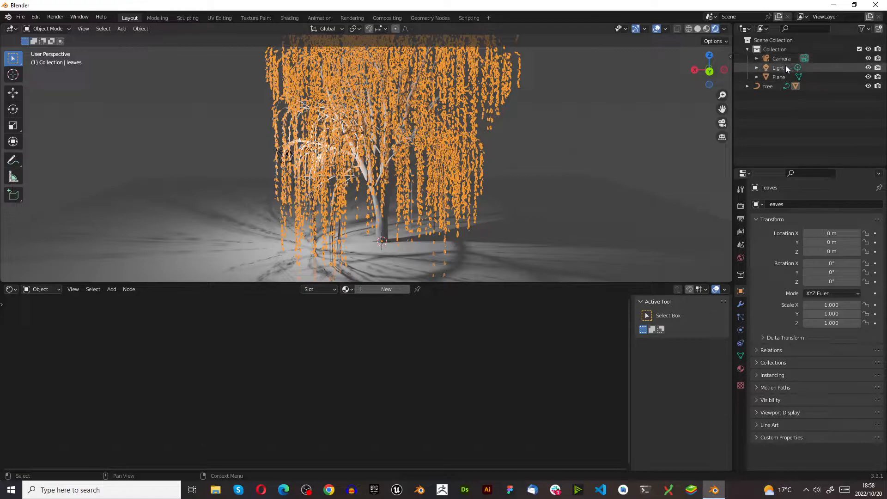
- Create a new collection in the scene and name it "tree"
click(780, 115)
right_click(769, 107)
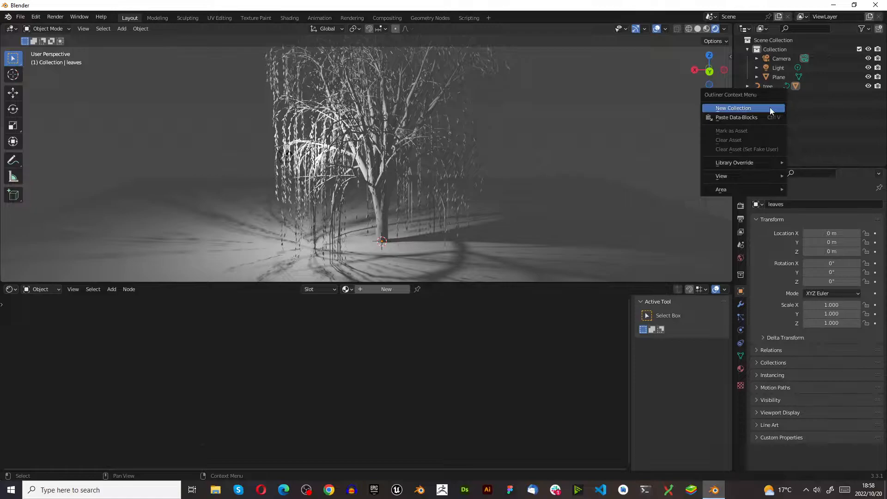
click(769, 108)
double_click(776, 86)
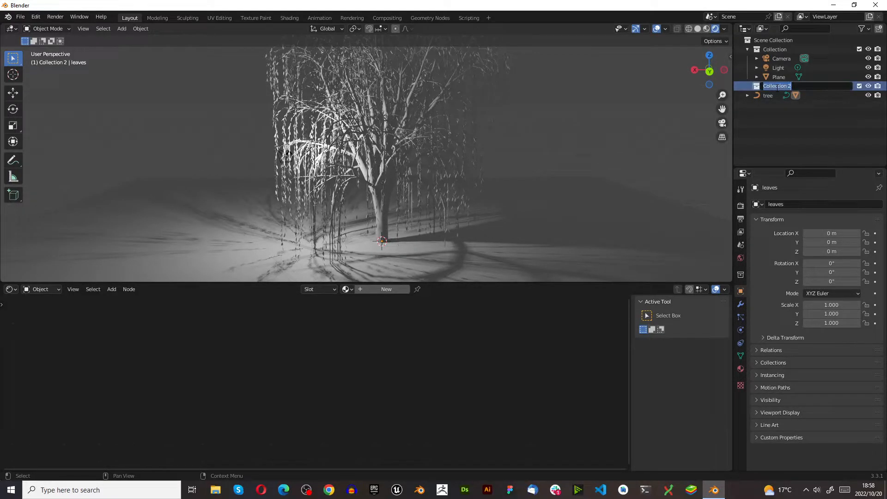
text(tree)
key(Return)
- Move the tree object into the "tree" collection and collapse that collection
click(771, 95)
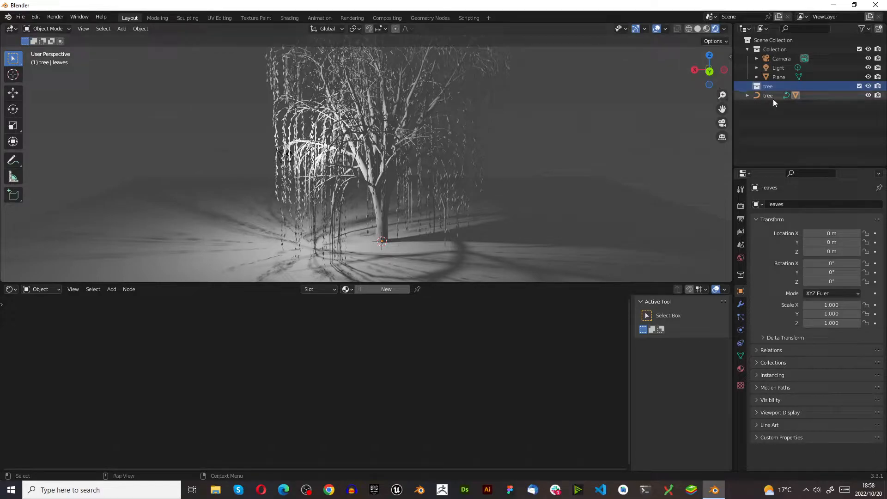
mouse_move(770, 95)
mouse_down()
mouse_move(788, 89)
mouse_move(776, 98)
mouse_move(777, 88)
mouse_up()
click(747, 86)
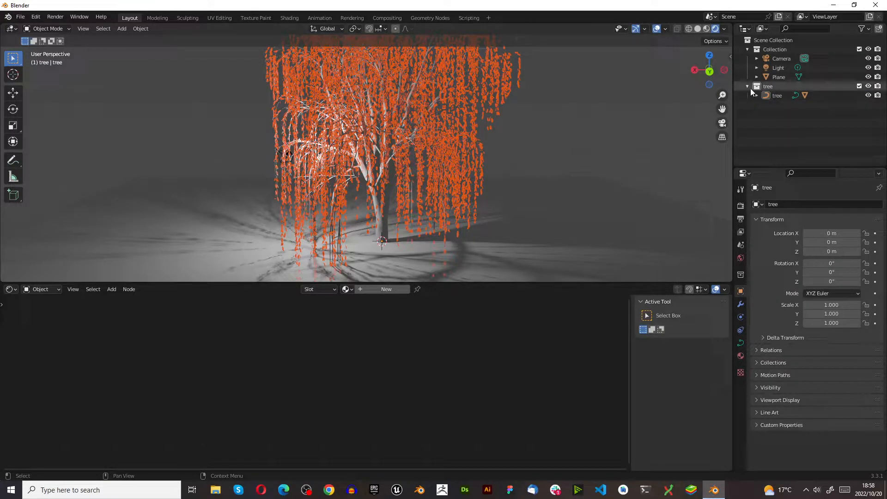
- Create another collection in the scene and name it "other"
right_click(770, 101)
click(771, 100)
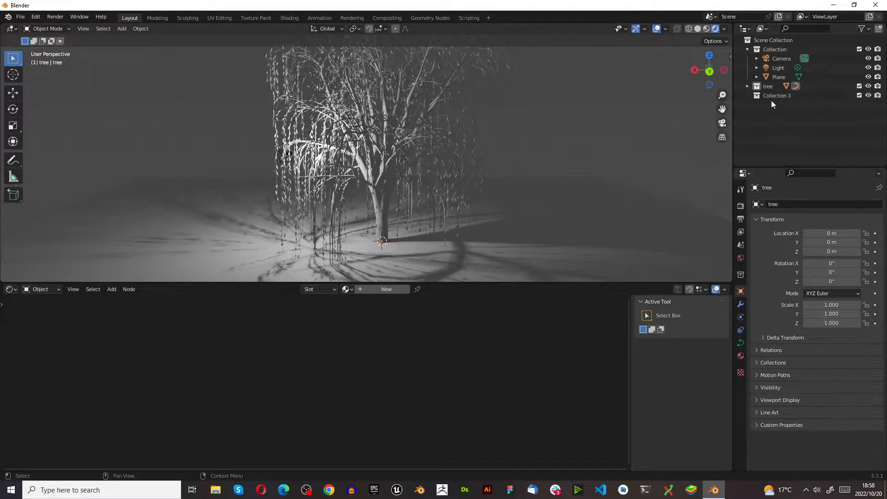
double_click(778, 96)
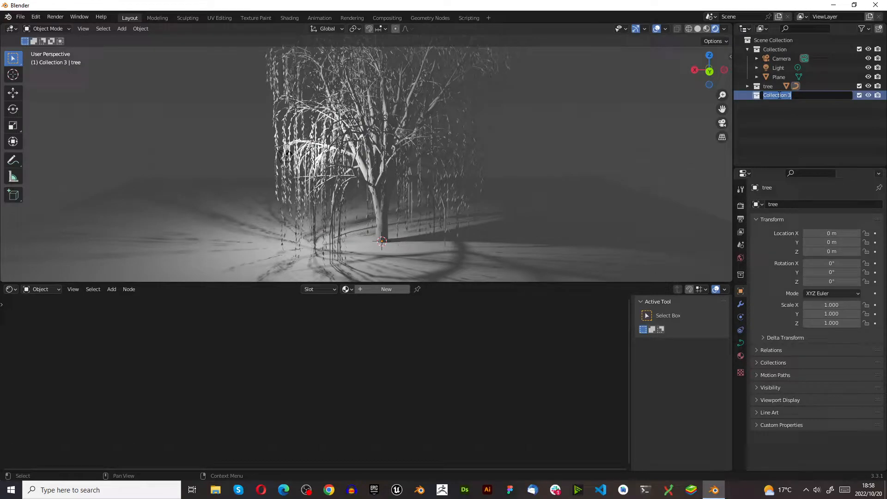
text(other)
key(Return)
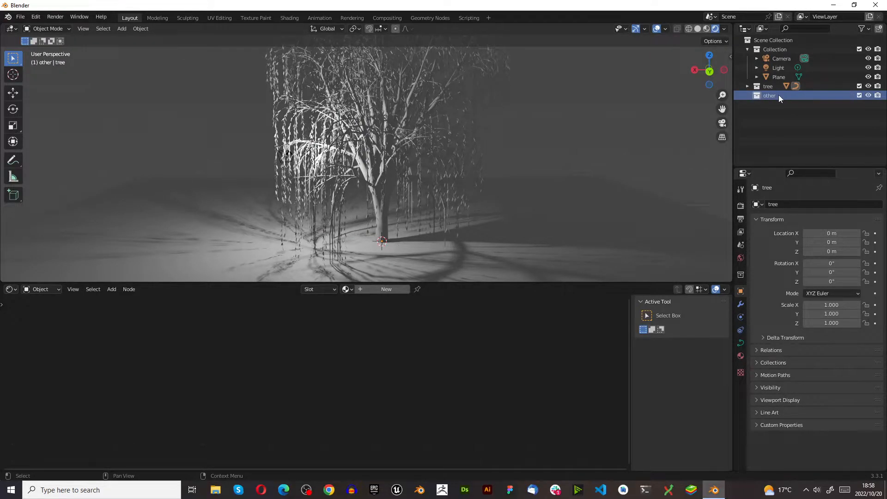
- Move the plane object into the "other" collection and rename it "ground"
click(775, 77)
drag(774, 77, 767, 99)
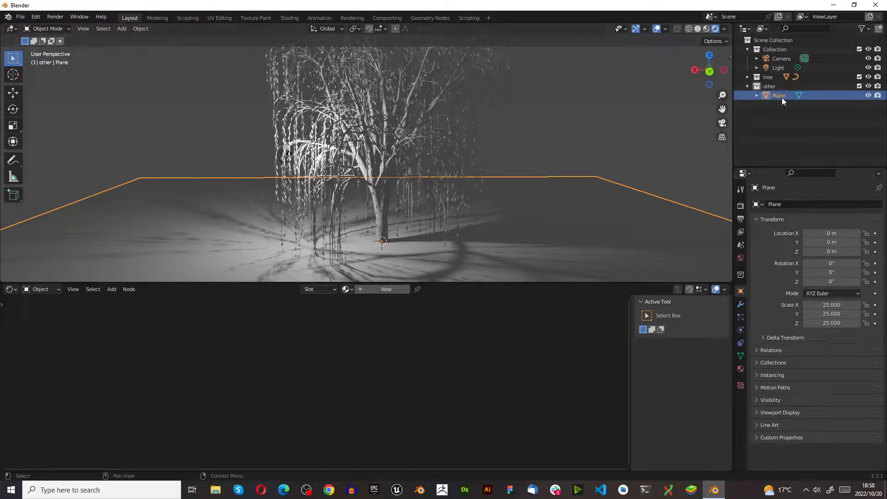
double_click(789, 95)
text(ground)
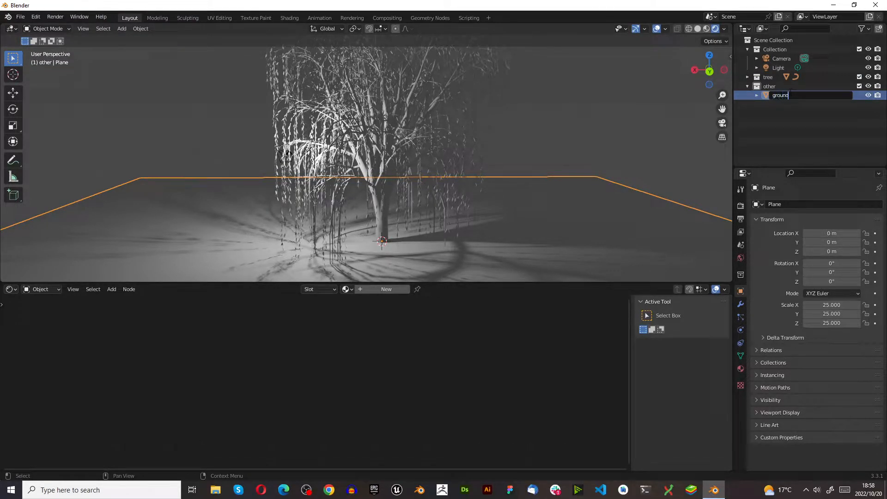
key(Return)
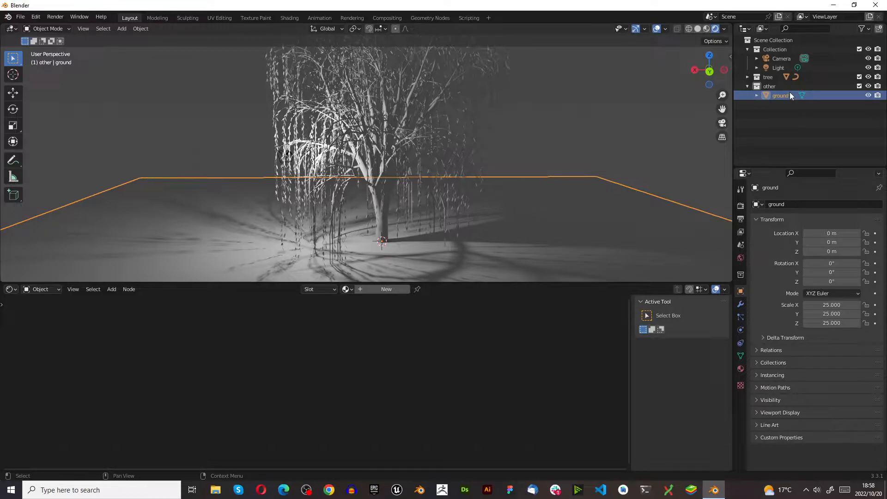
- Select the light and examine its position among the tree's branches from several angles and distances
scroll(451, 149, down, 4)
scroll(420, 197, up, 3)
middle_drag(420, 200, 301, 141)
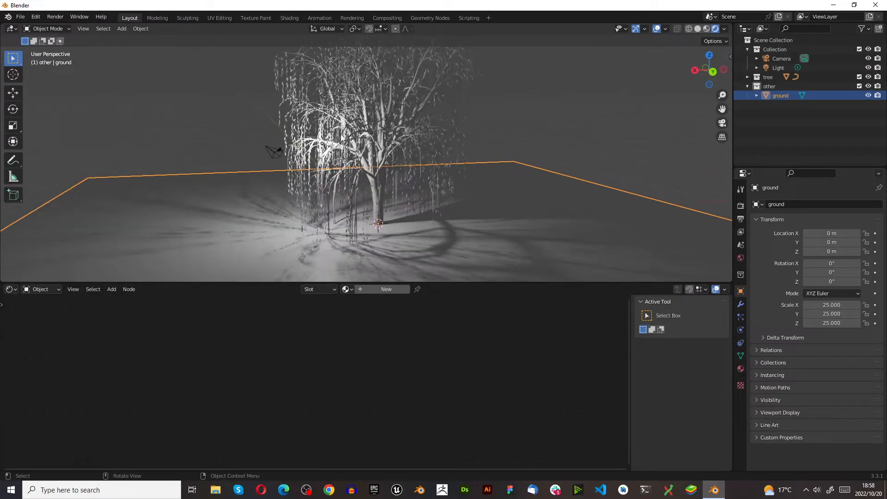
click(778, 68)
scroll(431, 146, down, 2)
middle_drag(431, 146, 348, 160)
scroll(653, 254, up, 5)
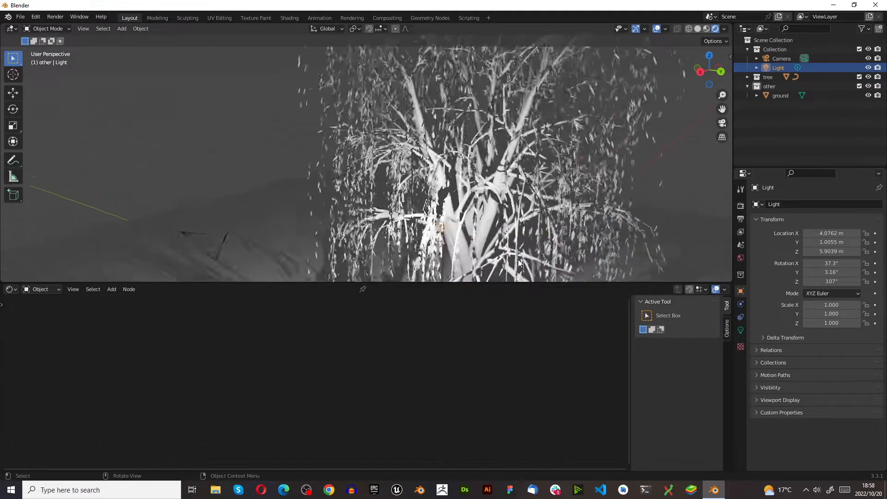
scroll(517, 257, up, 3)
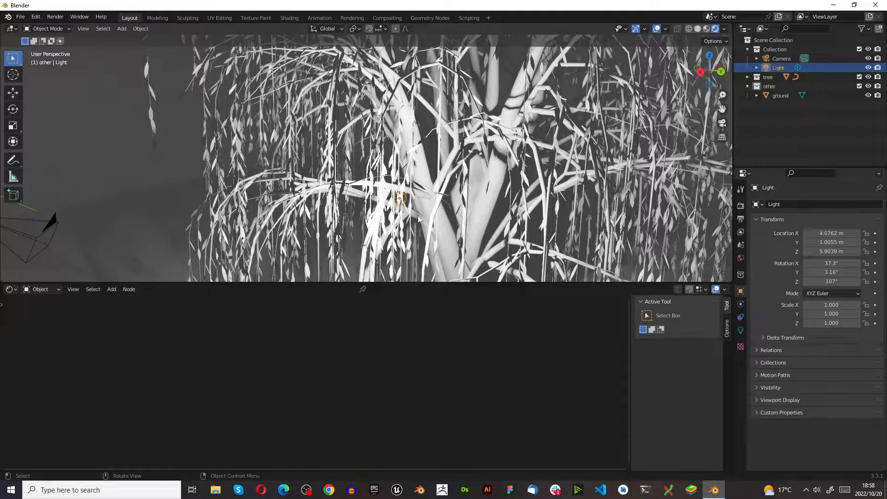
scroll(410, 216, down, 6)
scroll(469, 145, up, 2)
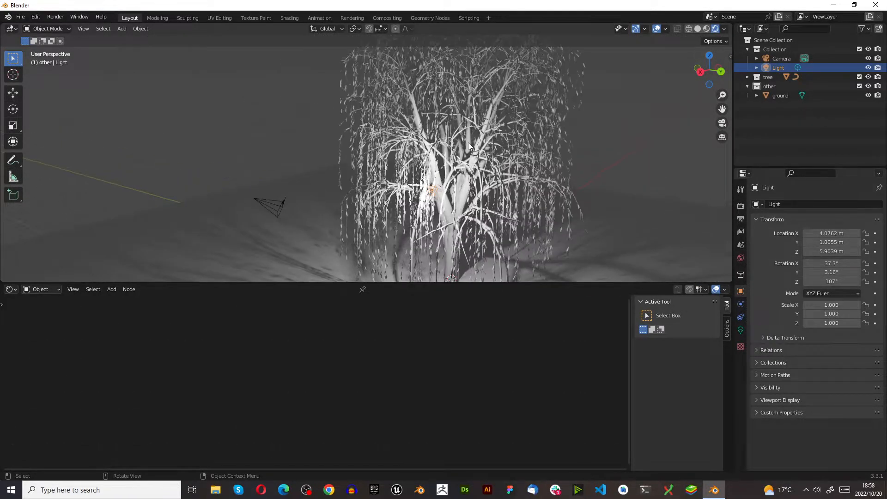
- Move the light up and out of the tree's branches to about X 9.67 m, Y -2.57 m, Z 10.39 m
click(19, 93)
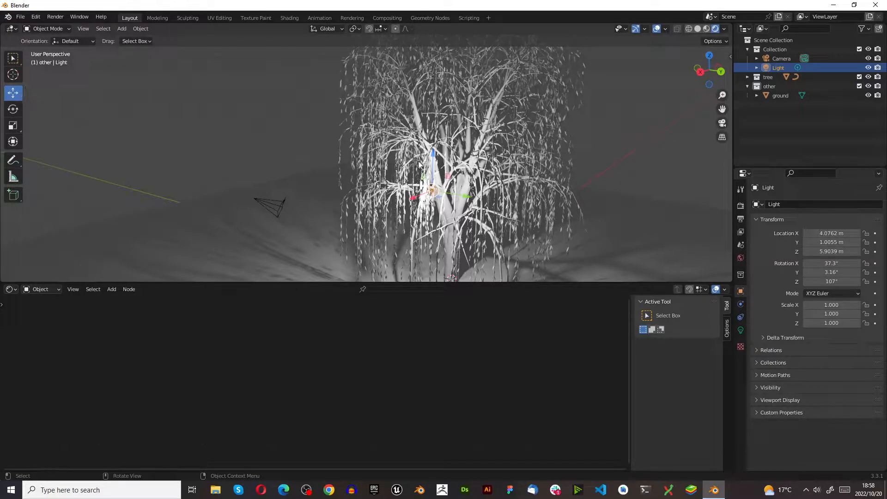
drag(434, 154, 458, 75)
drag(468, 121, 370, 113)
drag(350, 115, 277, 66)
scroll(325, 129, down, 5)
scroll(323, 112, up, 2)
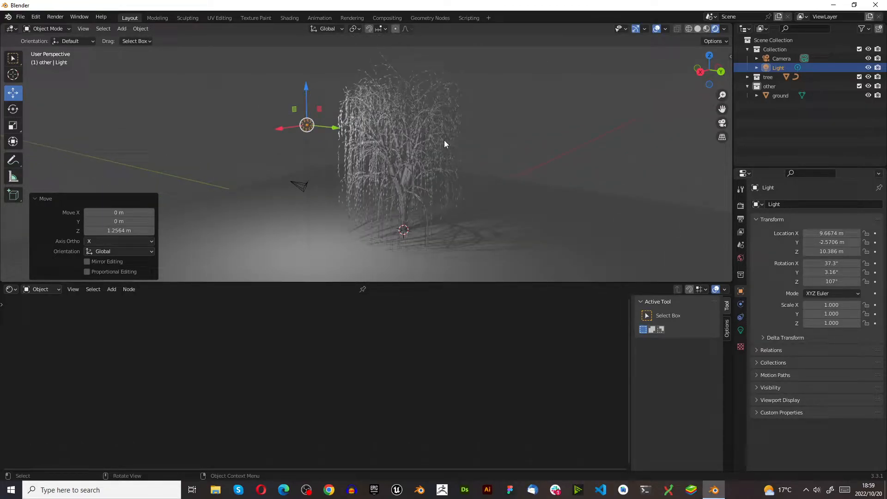
- In the front view, move the light farther from the tree, to about X 12.14 m and Z 10.89 m
key(KP_1)
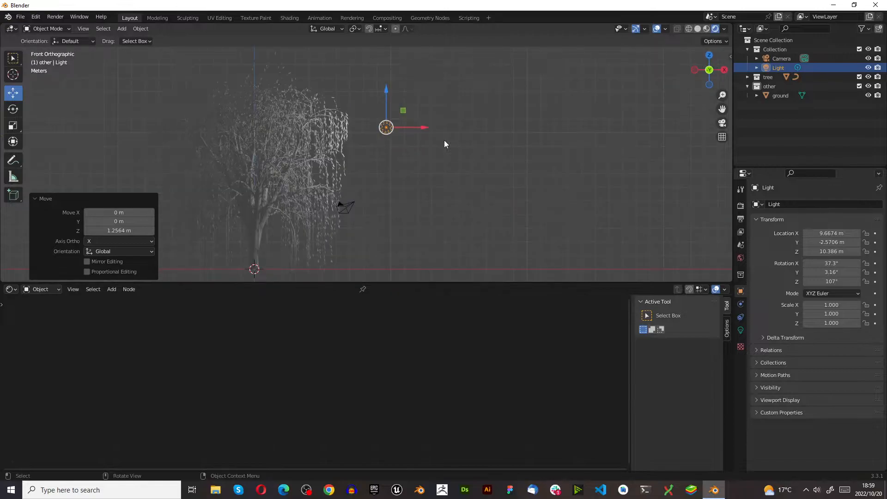
key(g)
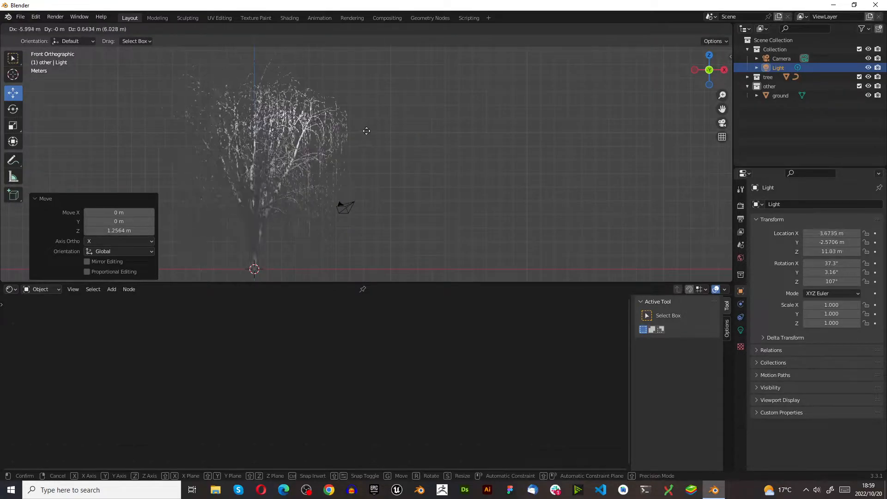
click(478, 135)
- In the top view, reposition the light beside the tree at about X 11.9 m, Y 2.46 m
key(KP_7)
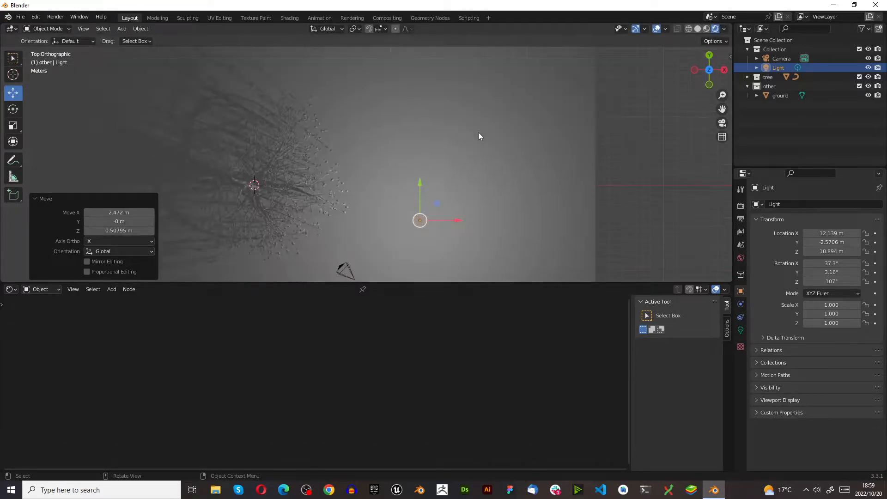
scroll(478, 135, down, 3)
key(g)
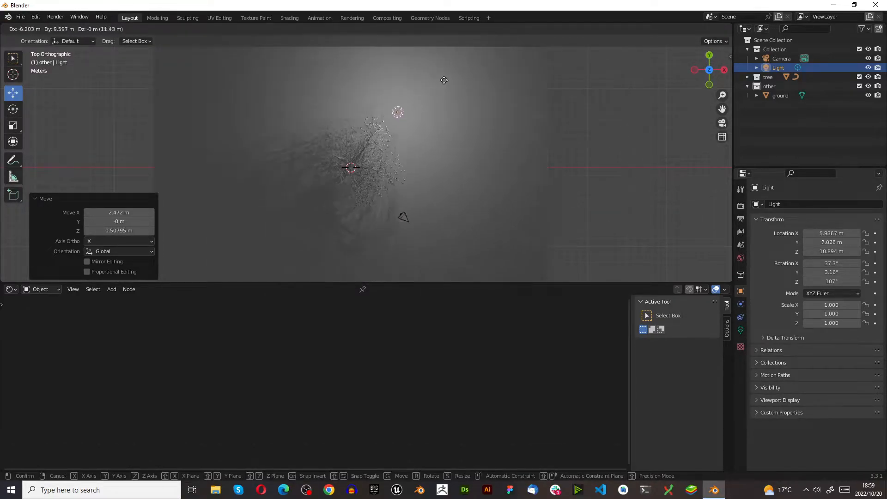
click(503, 87)
click(403, 217)
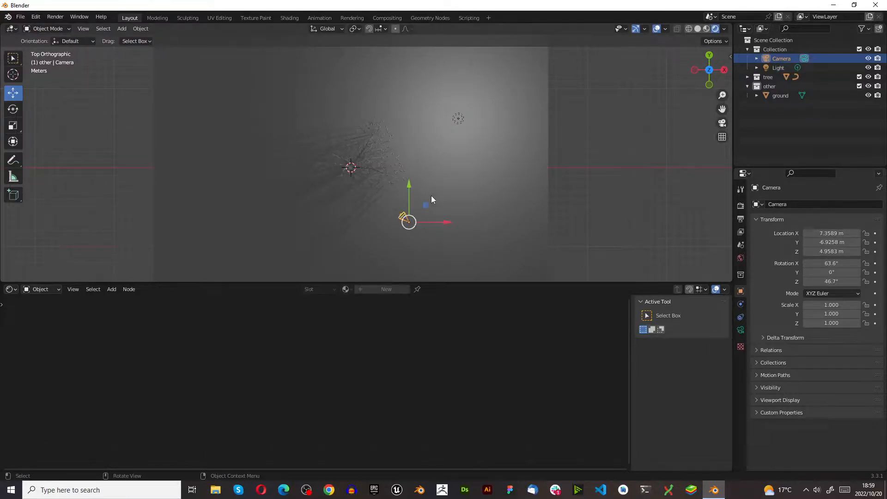
click(471, 137)
click(459, 119)
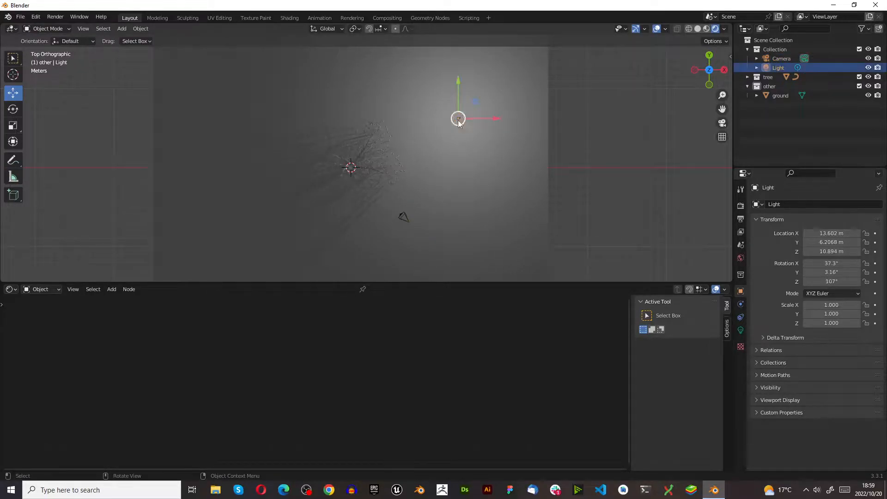
key(g)
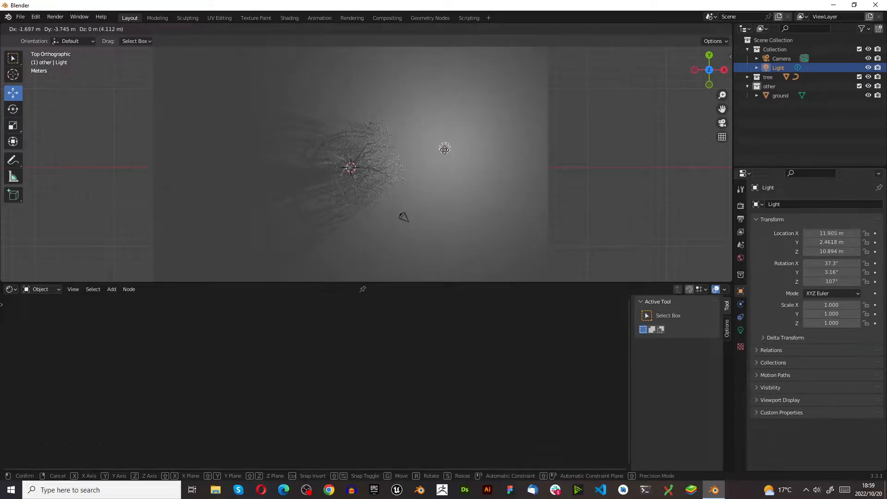
click(446, 148)
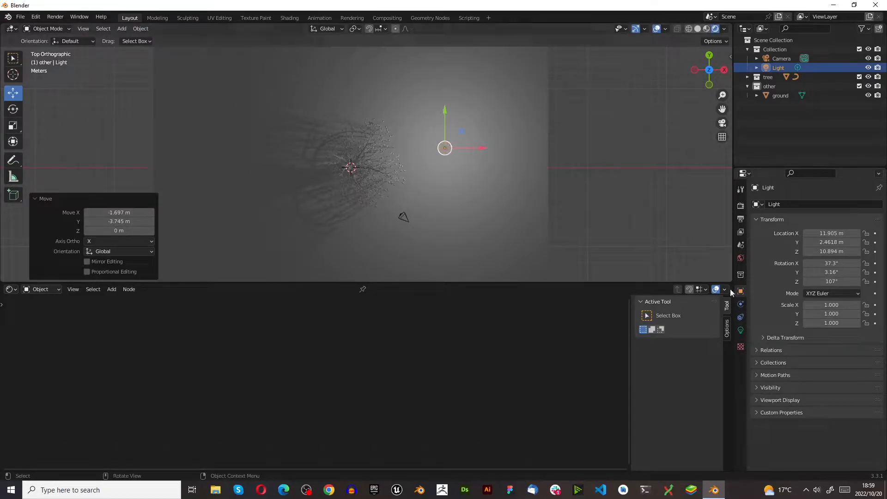
- Show the light's data settings, try the Spot type, and set the light type to Sun
click(740, 331)
click(574, 160)
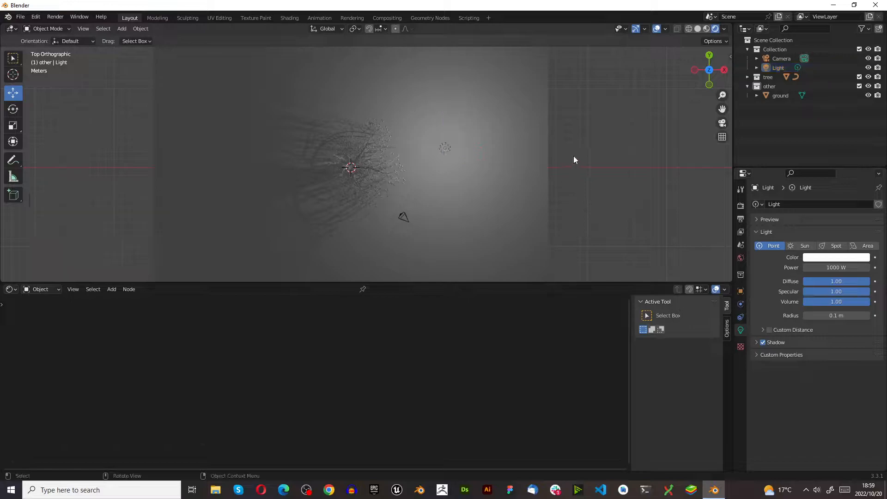
click(445, 148)
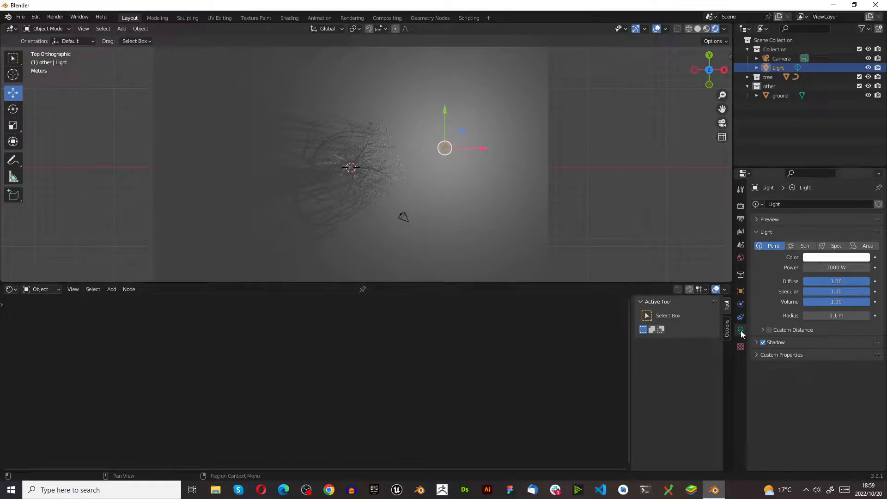
click(554, 207)
click(525, 207)
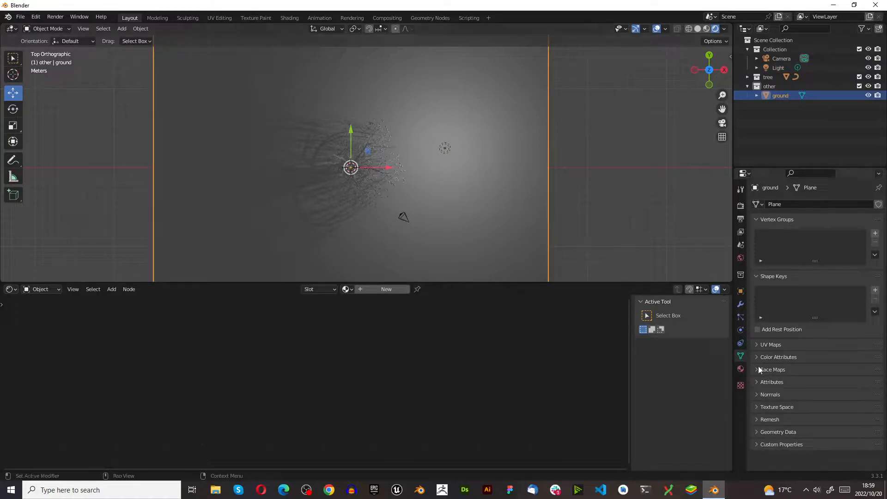
click(446, 149)
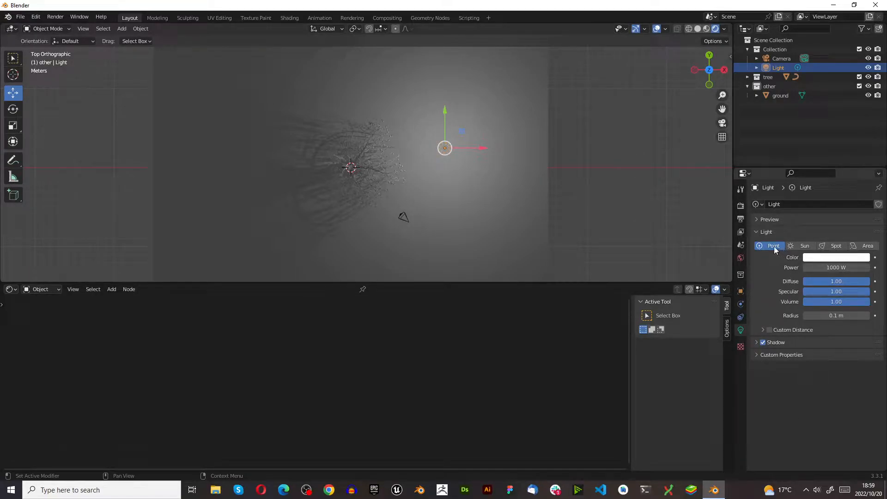
click(835, 248)
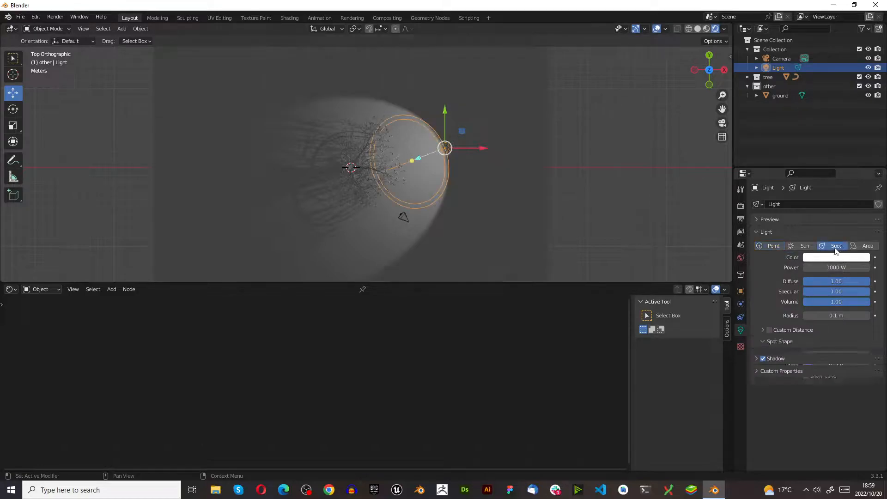
click(804, 249)
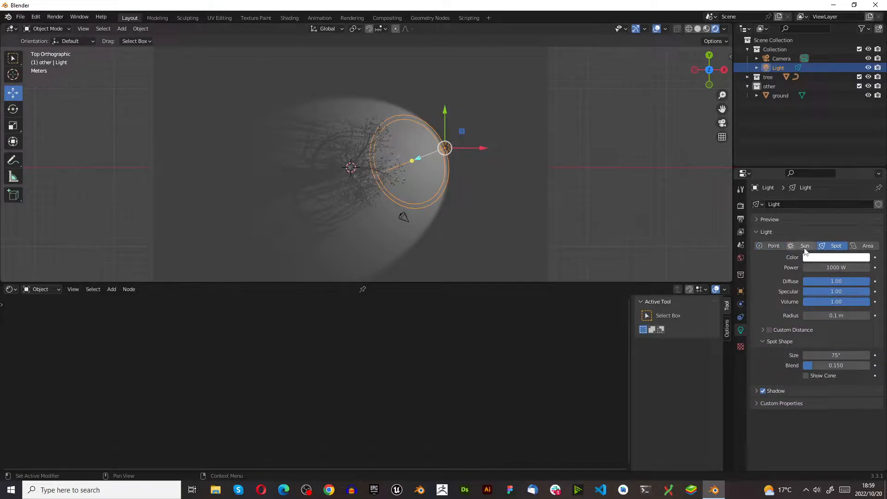
- Try a sun strength of 1, check the lighting on the tree, and set the strength to 0.5
click(825, 268)
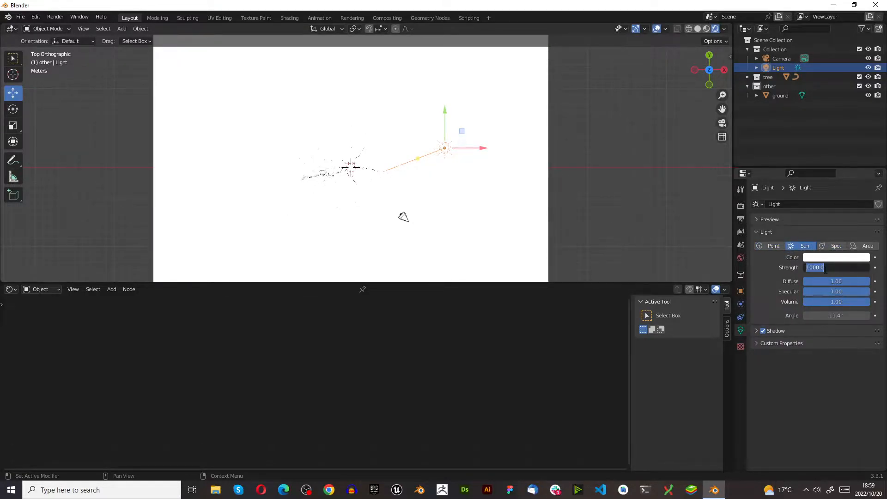
text(1)
key(Return)
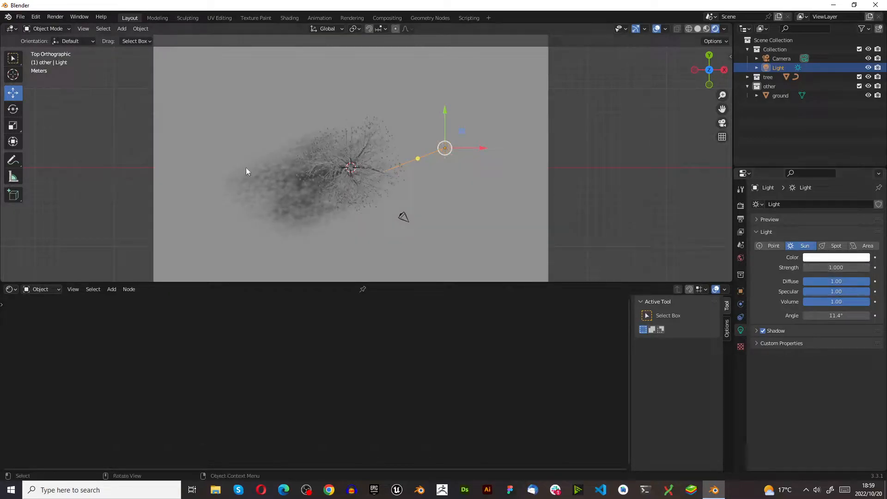
middle_drag(521, 238, 400, 114)
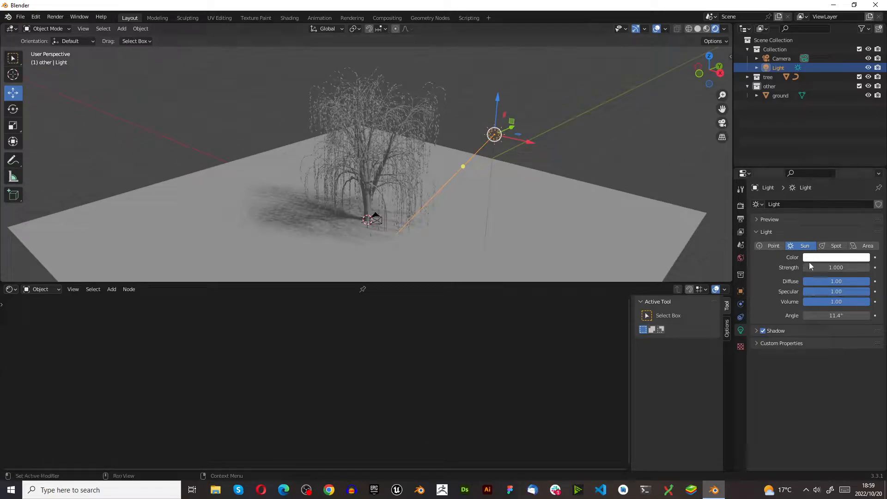
click(834, 269)
key(Return)
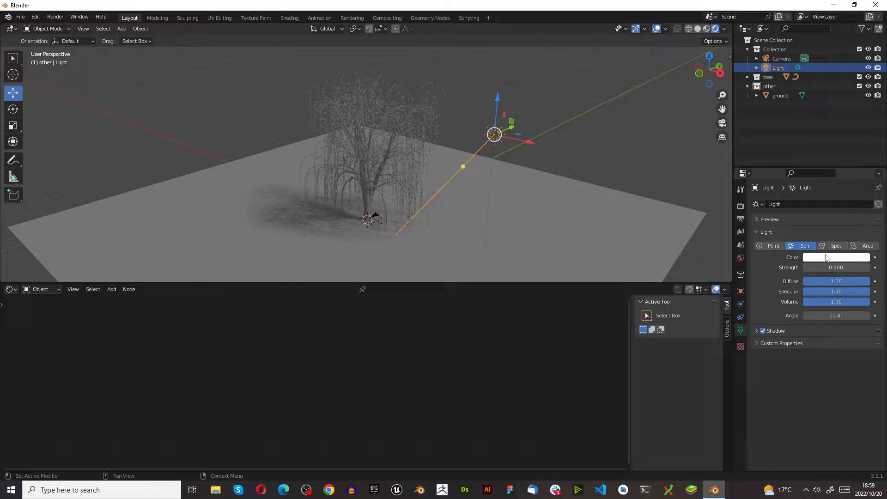
- Tint the sun light pale blue with hue 0.534, saturation 0.282 and value 1.0, and check the tree's shadow from several angles
click(825, 255)
click(824, 160)
click(823, 161)
click(825, 162)
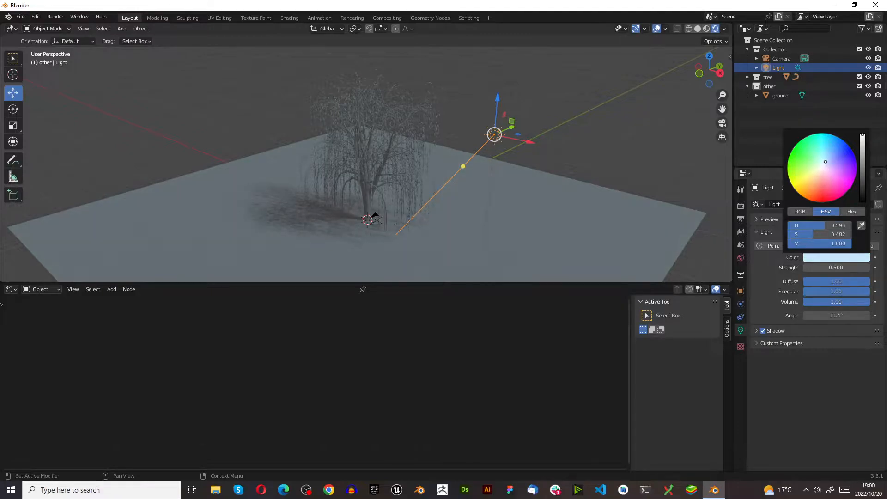
drag(825, 161, 823, 163)
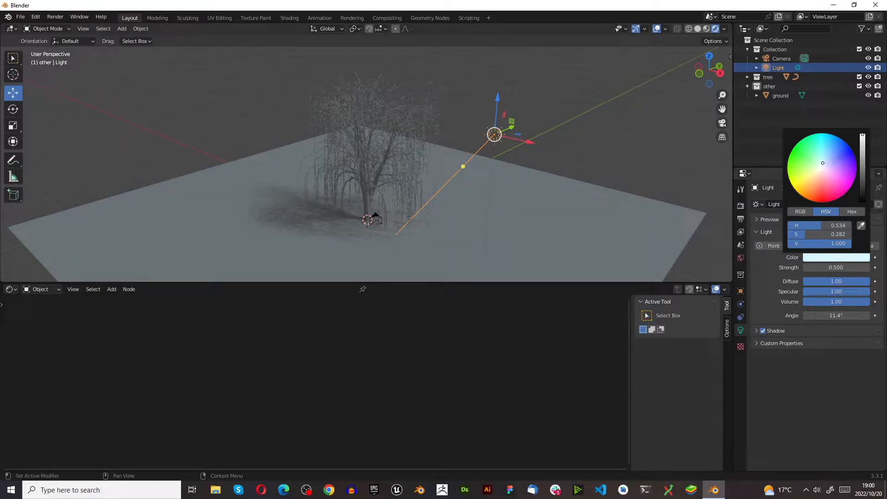
middle_drag(354, 197, 374, 151)
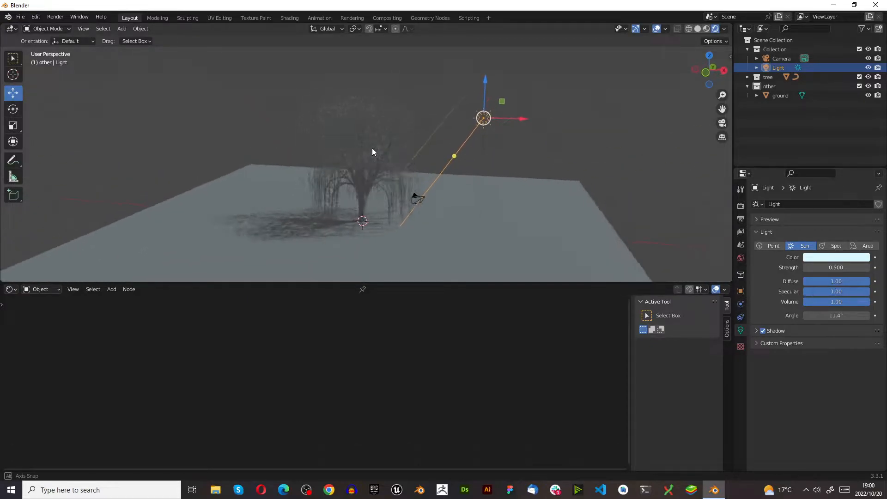
scroll(333, 189, up, 2)
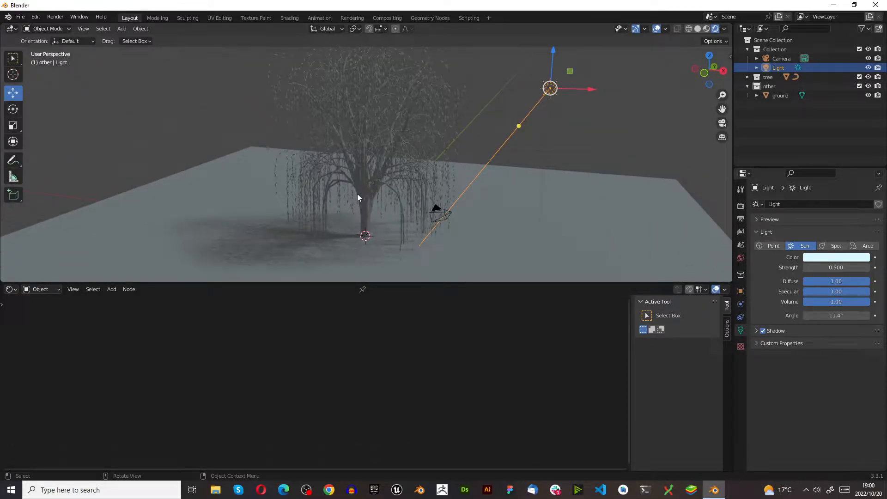
mouse_move(360, 194)
middle_down()
mouse_move(340, 191)
mouse_move(355, 190)
middle_up()
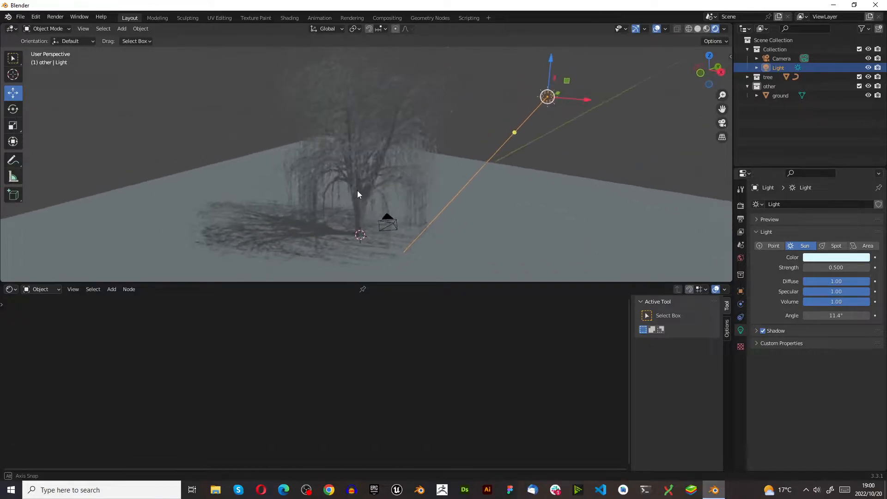
scroll(345, 203, down, 3)
scroll(371, 189, up, 2)
click(364, 239)
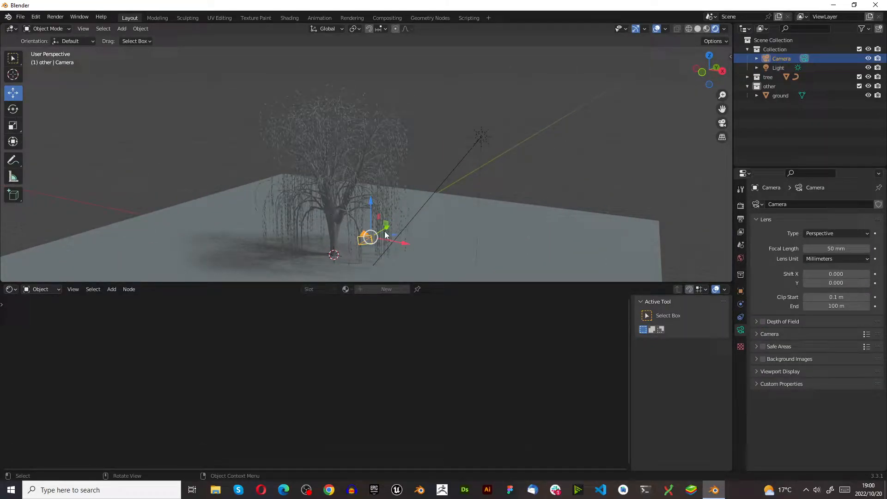
key(KP_1)
key(g)
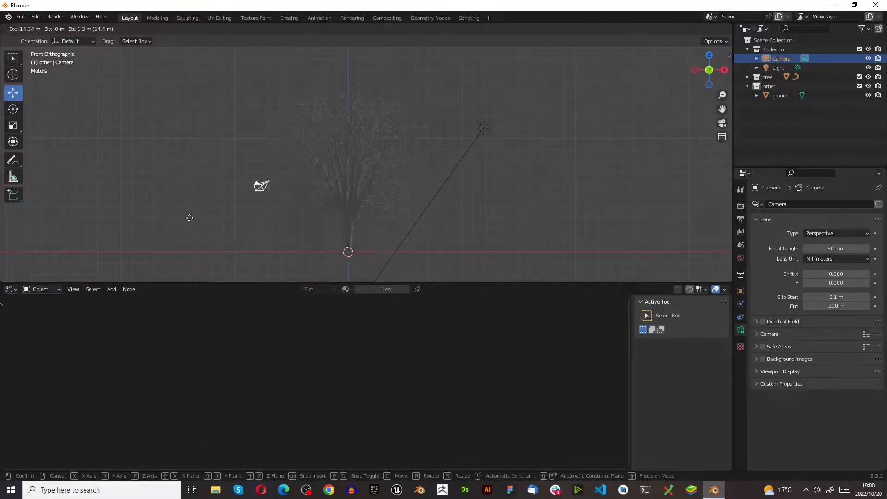
right_click(378, 240)
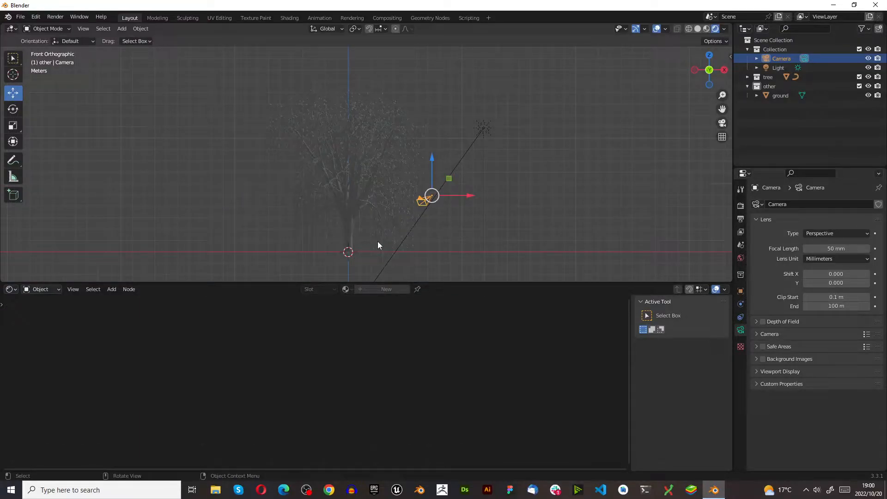
key(KP_7)
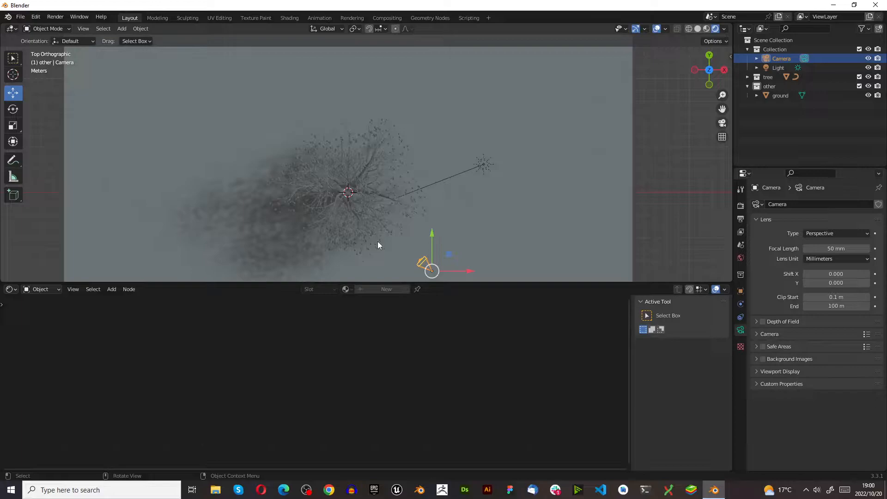
key(grave)
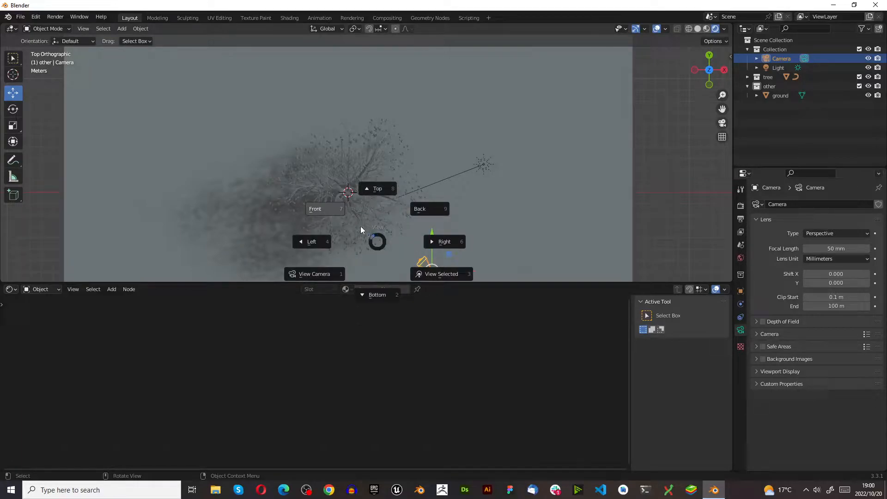
click(385, 188)
key(g)
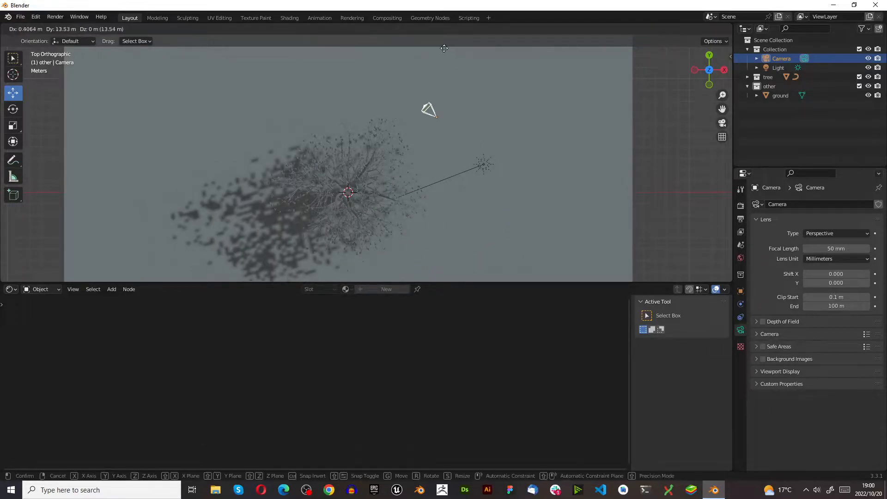
right_click(448, 195)
- Split the 3D viewport into two side-by-side views and show the camera's view in the second one
middle_drag(437, 179, 333, 179)
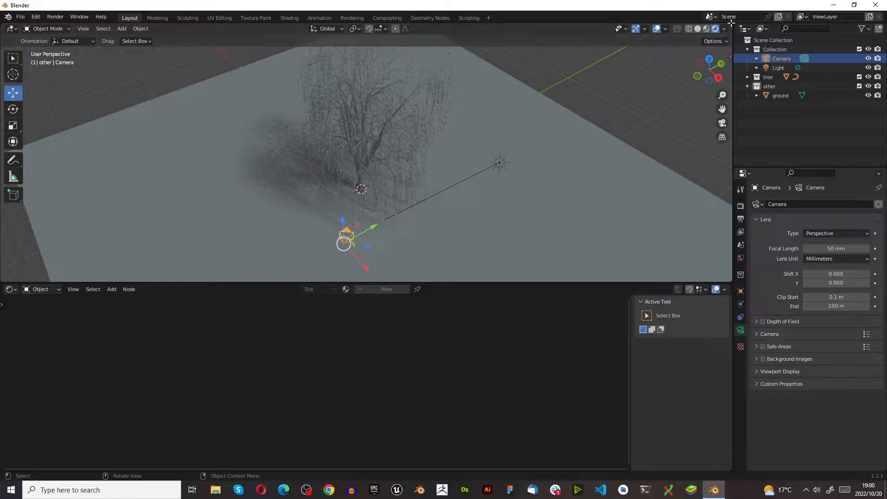
drag(731, 23, 432, 71)
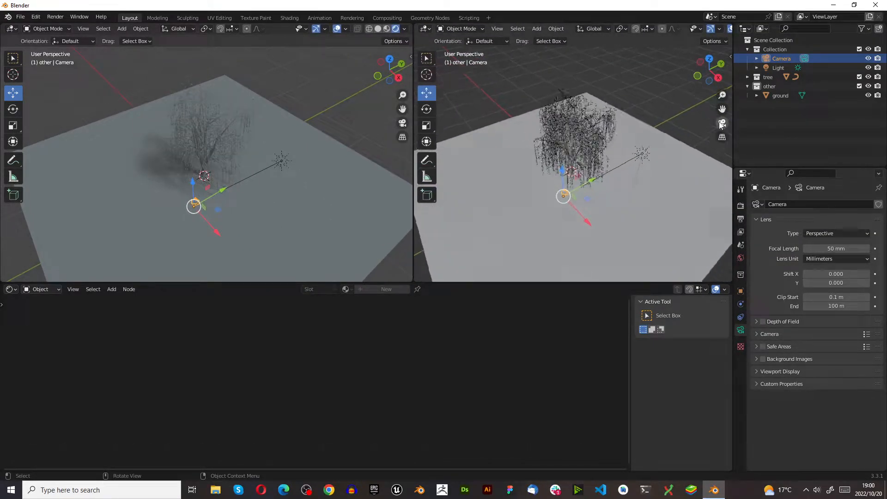
click(722, 124)
- Raise the camera about 2.16 m along Z and move it about 4.96 m along X
scroll(199, 214, up, 3)
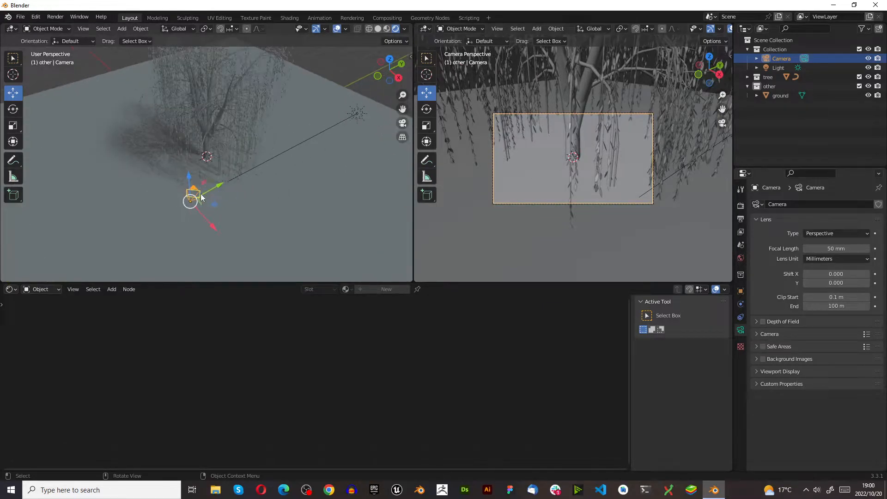
drag(220, 185, 208, 151)
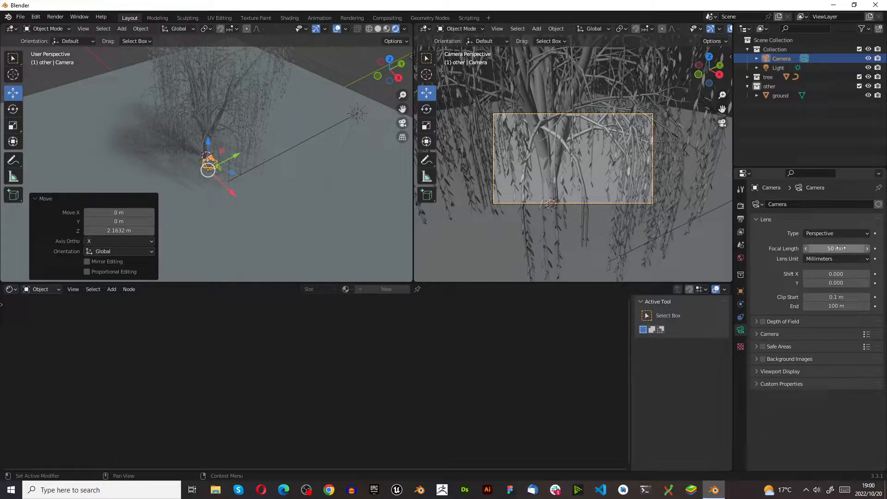
drag(233, 191, 286, 241)
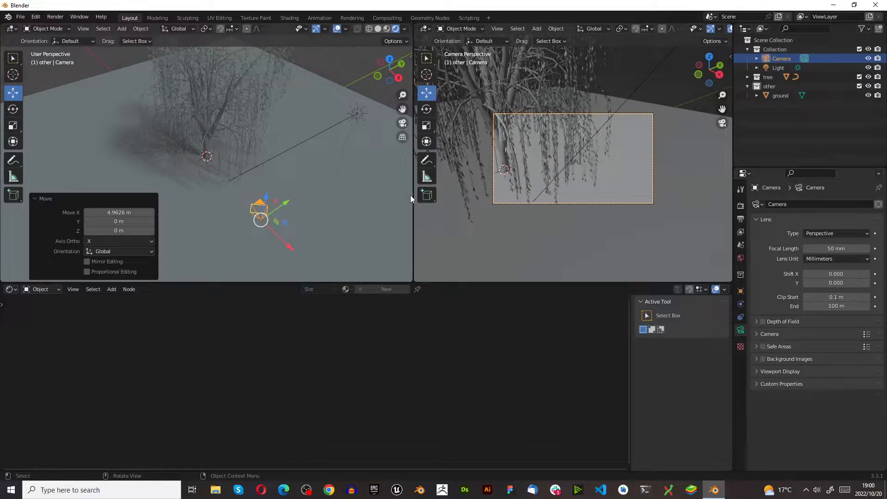
- Enlarge the user perspective viewport and try rotating the camera about the global Z, Y and X axes to aim it at the tree
drag(410, 195, 544, 193)
scroll(449, 139, down, 3)
middle_drag(449, 139, 420, 164)
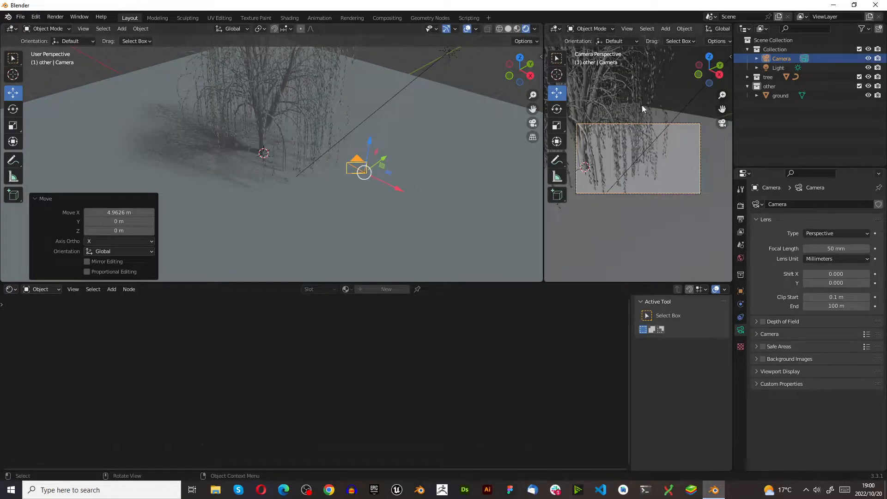
key(r)
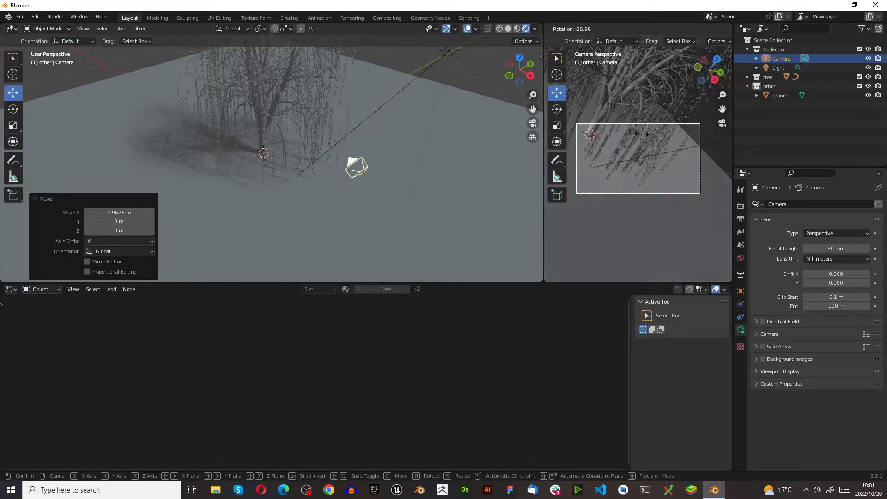
key(z)
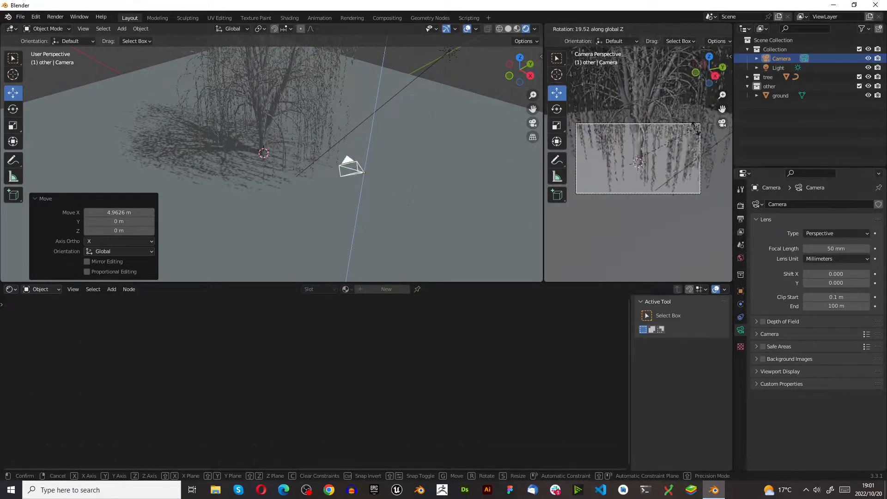
key(y)
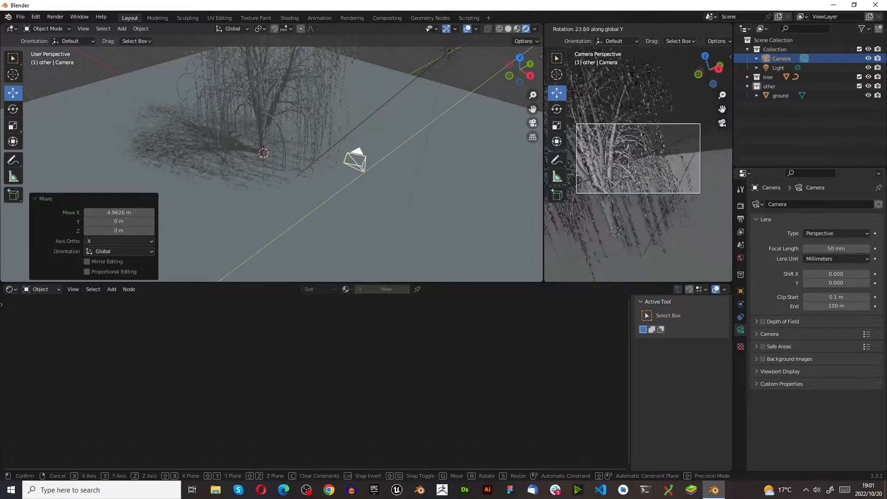
key(x)
key(Escape)
- Align the camera to a perspective view of the whole tree and shift it about 2.92 m in X and -0.76 m in Y in view orientation
middle_drag(467, 83, 429, 142)
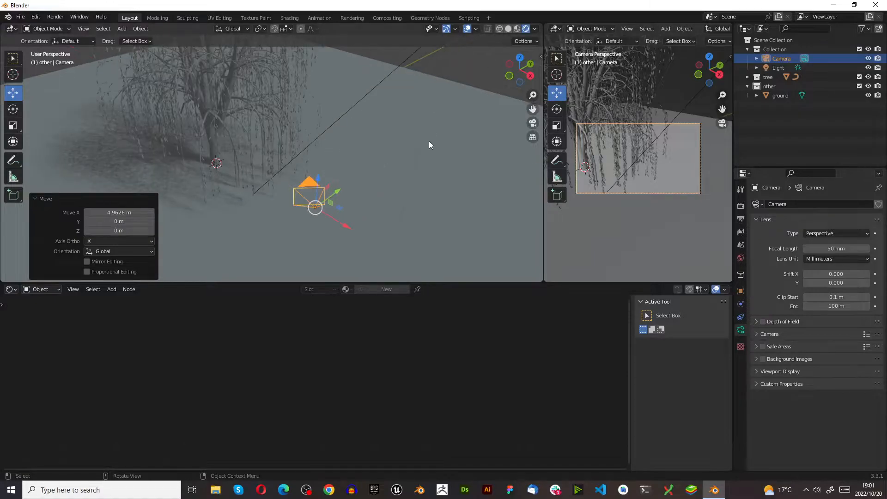
middle_drag(322, 206, 326, 172)
scroll(325, 172, up, 2)
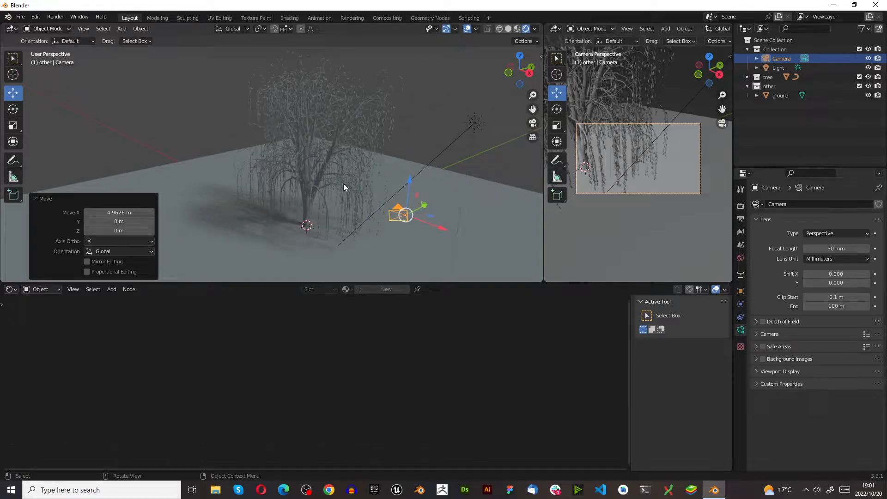
key(ctrl+alt+KP_0)
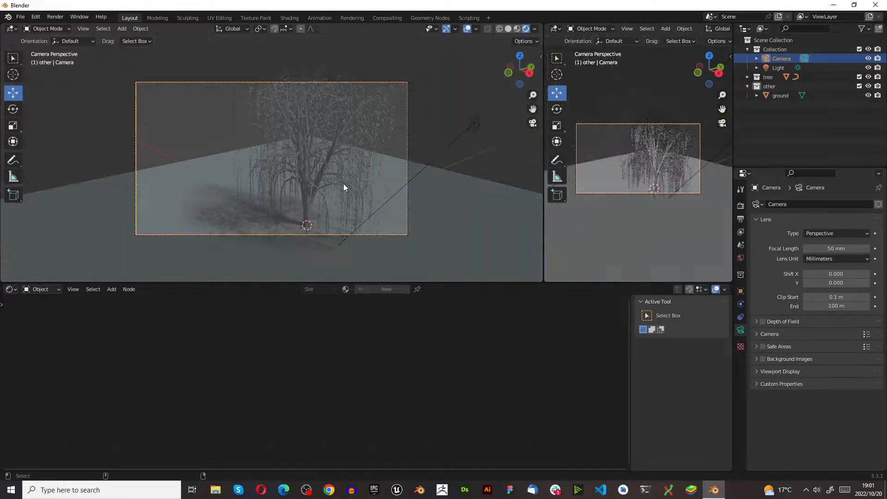
key(g)
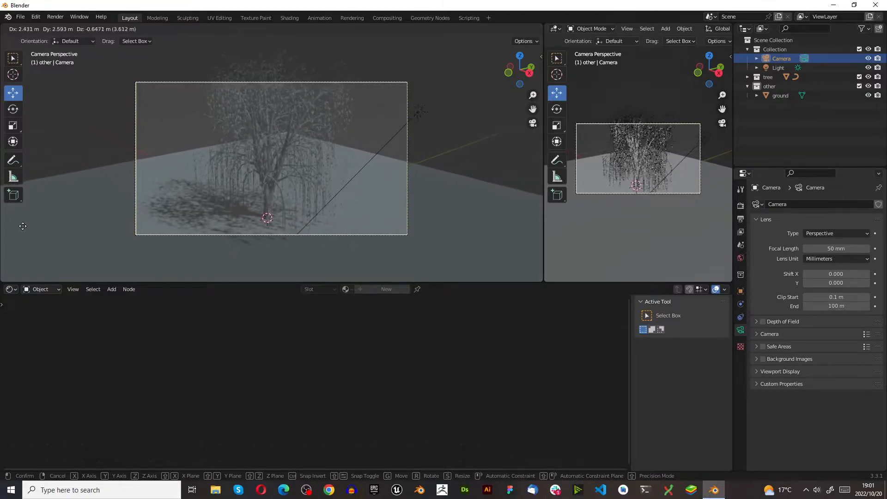
click(440, 217)
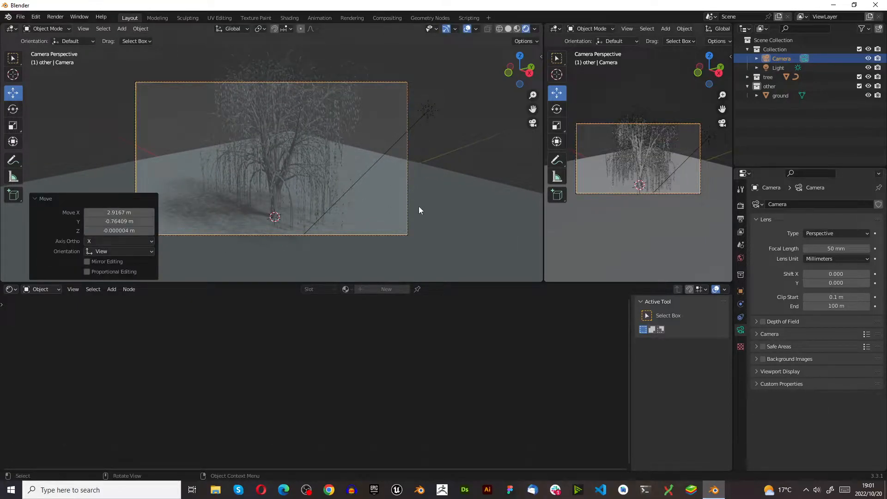
- In the top view, move the camera away from the tree by about X 3.16 m, Y -3.22 m and another X 2.5 m, Y -1.58 m
key(KP_7)
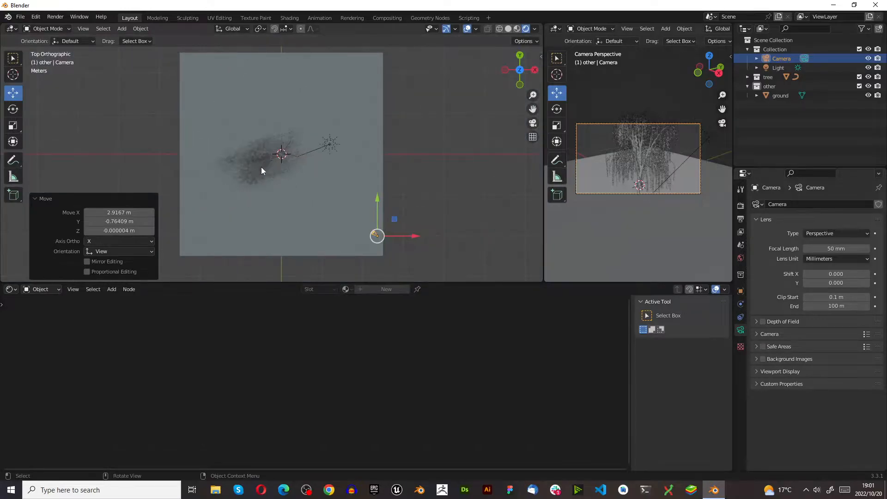
scroll(365, 217, up, 2)
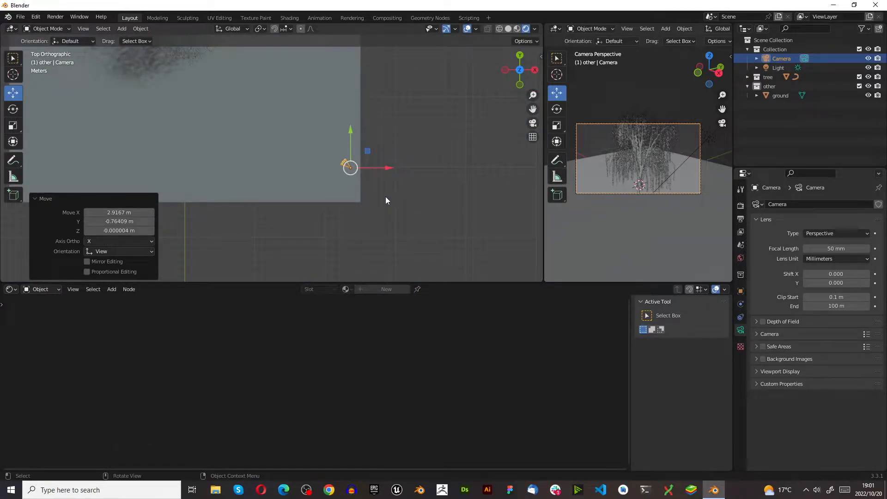
key(g)
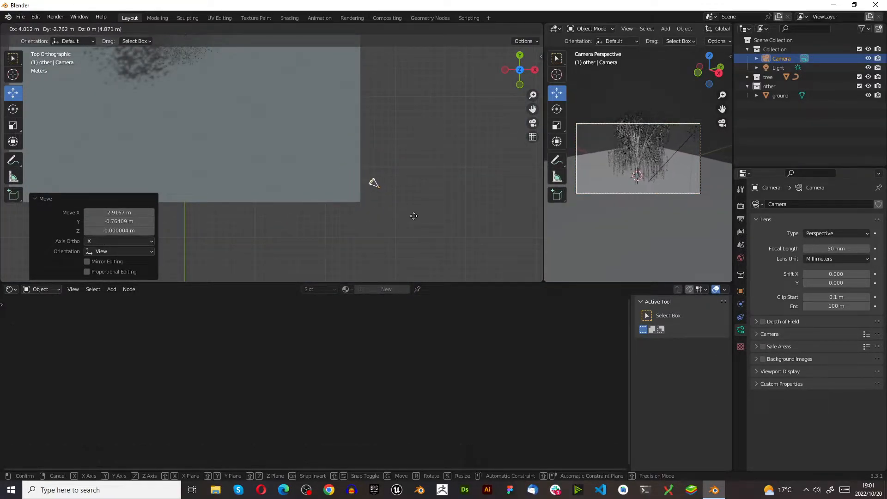
click(406, 217)
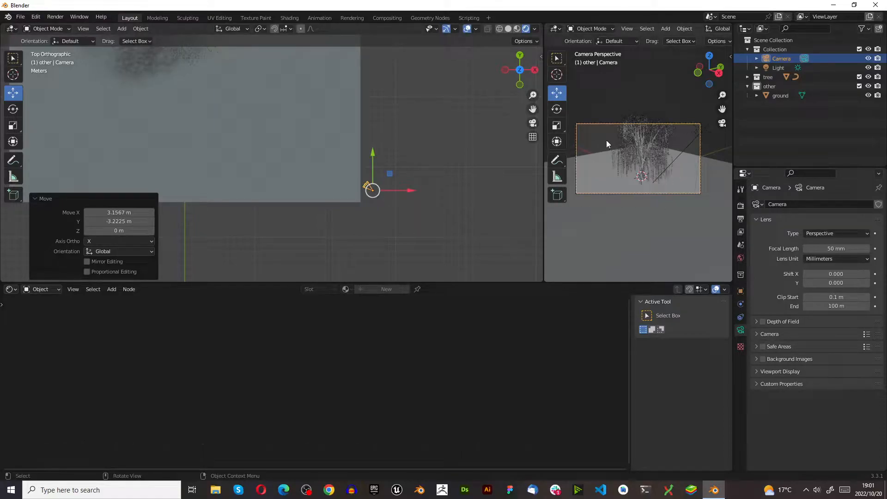
key(g)
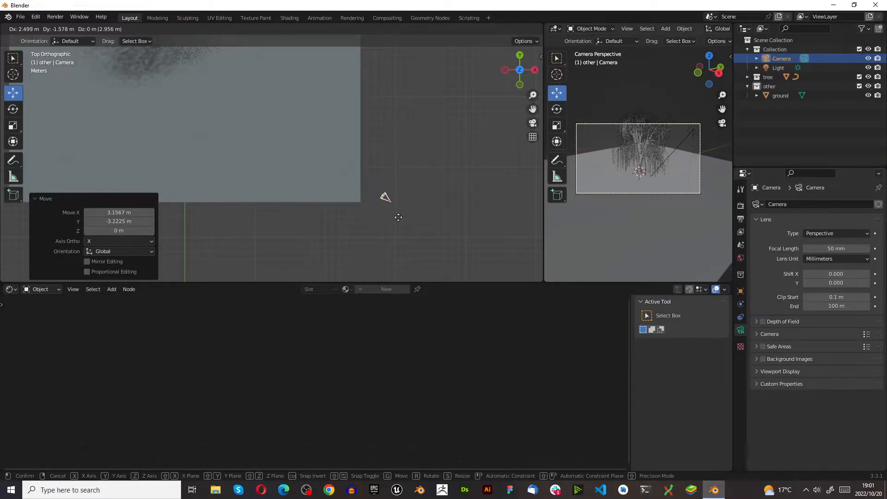
click(398, 217)
scroll(406, 199, up, 2)
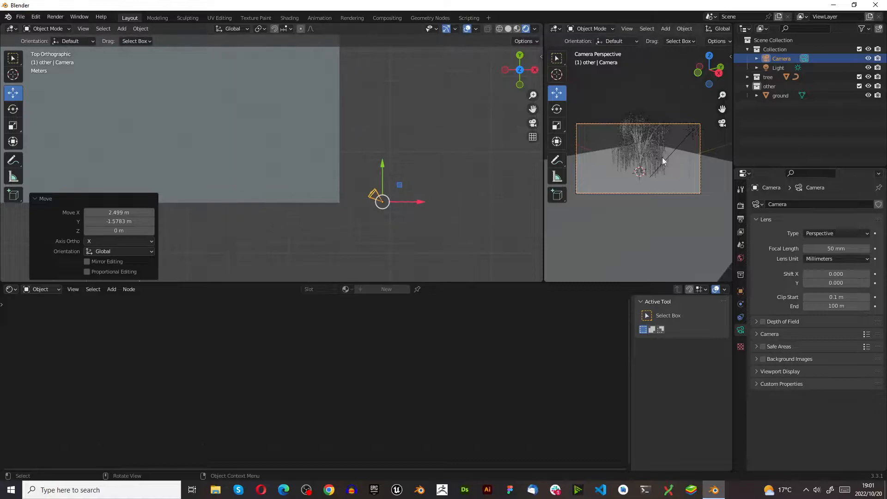
- Enlarge the camera viewport and shift the camera about -1.04 m in X and 3.12 m in Y in view orientation to frame the tree
drag(541, 217, 278, 204)
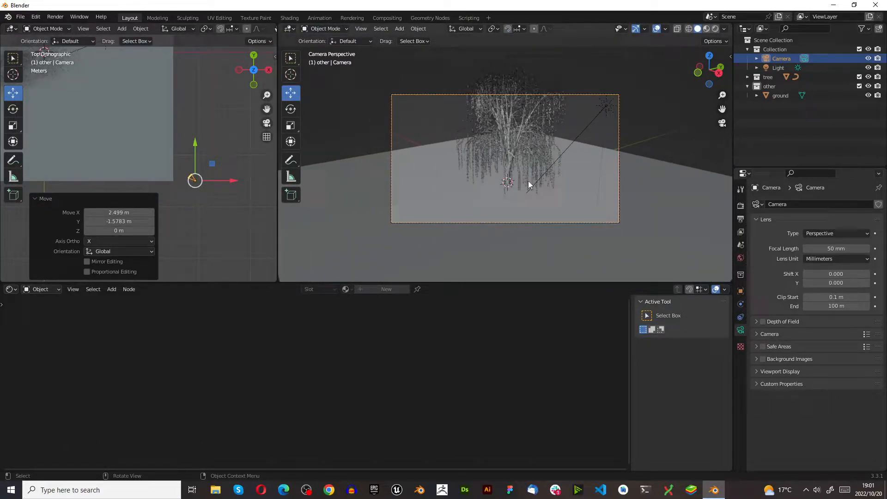
scroll(577, 159, up, 3)
scroll(569, 178, down, 3)
scroll(425, 156, up, 2)
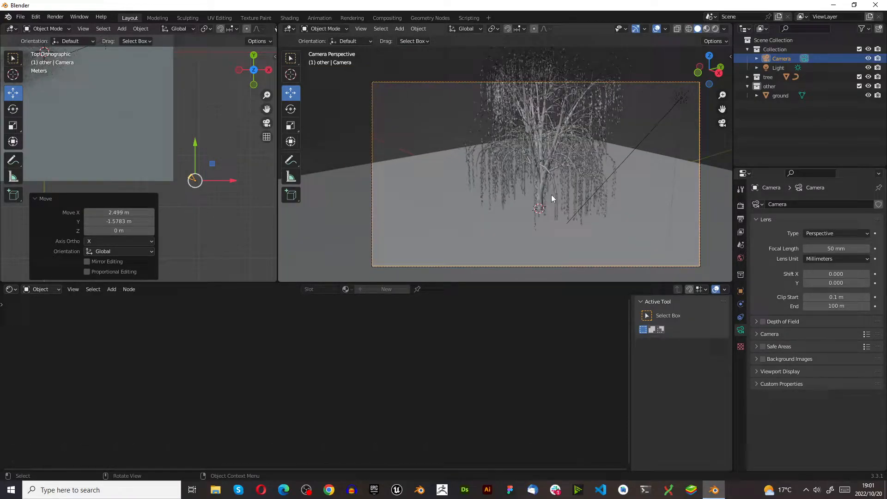
key(g)
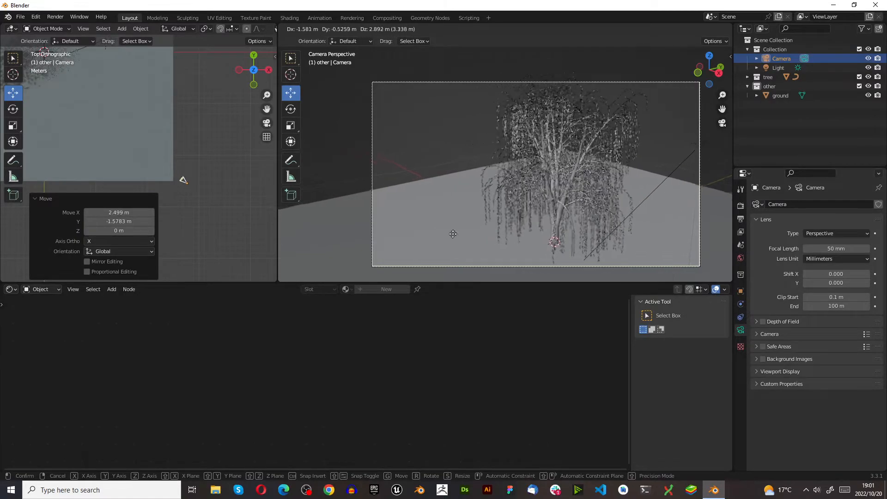
click(489, 240)
- Switch the camera viewport to rendered shading and nudge the camera about 0.56 m left and 0.52 m up in view orientation
click(715, 29)
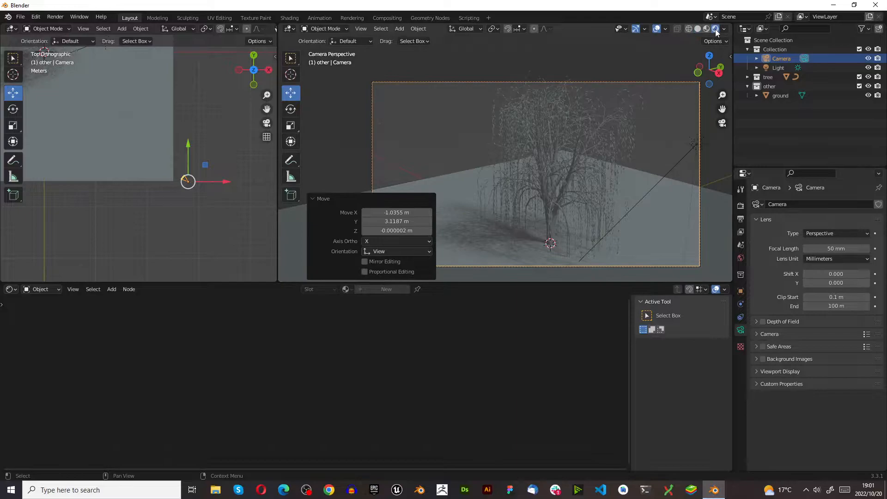
key(g)
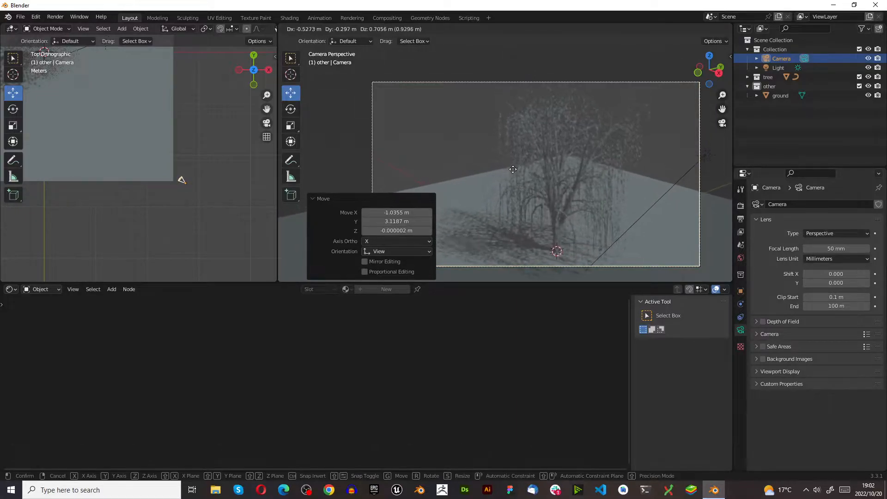
click(490, 187)
- Select the ground and compare material preview, solid and rendered shading in the enlarged camera viewport, ending on rendered
drag(278, 230, 526, 229)
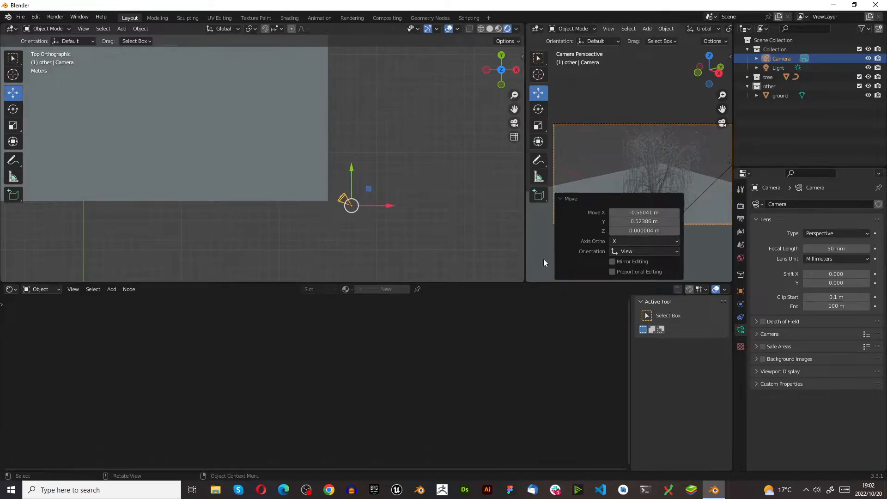
click(633, 231)
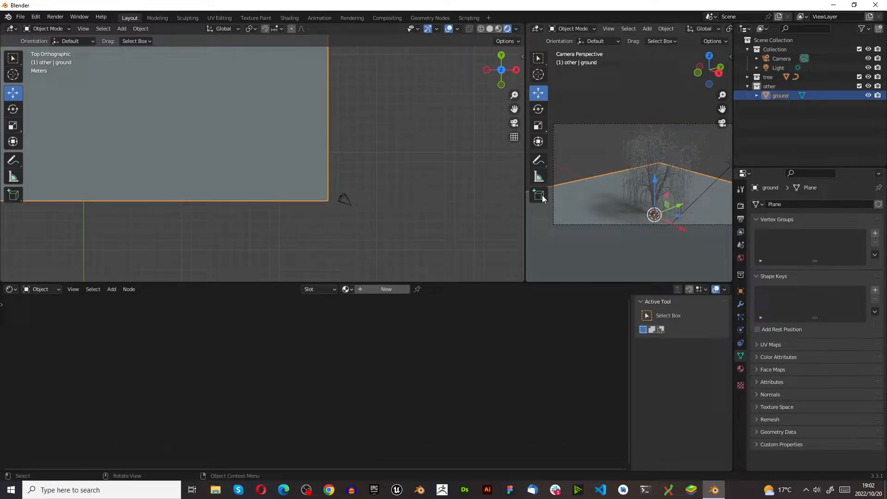
drag(525, 243, 243, 229)
click(706, 30)
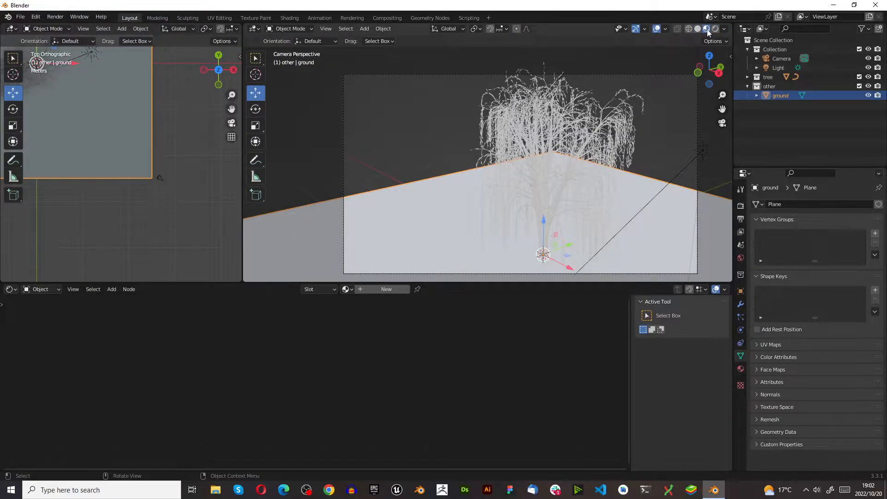
click(698, 28)
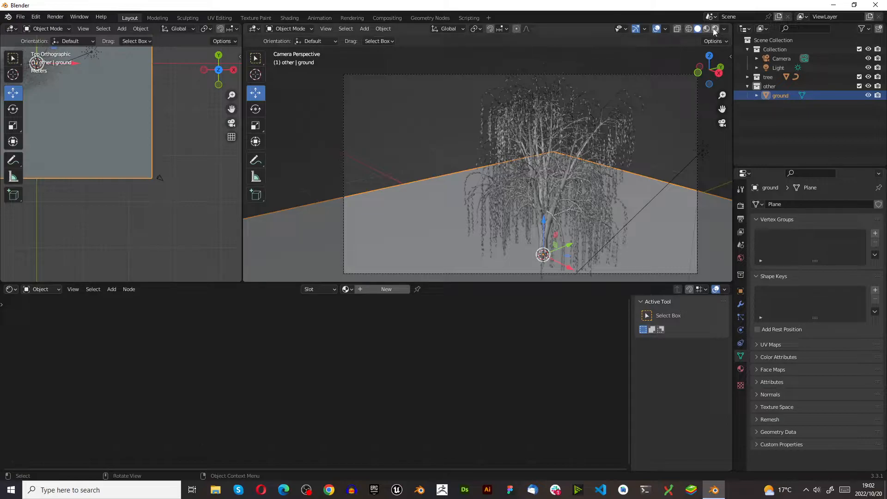
click(715, 29)
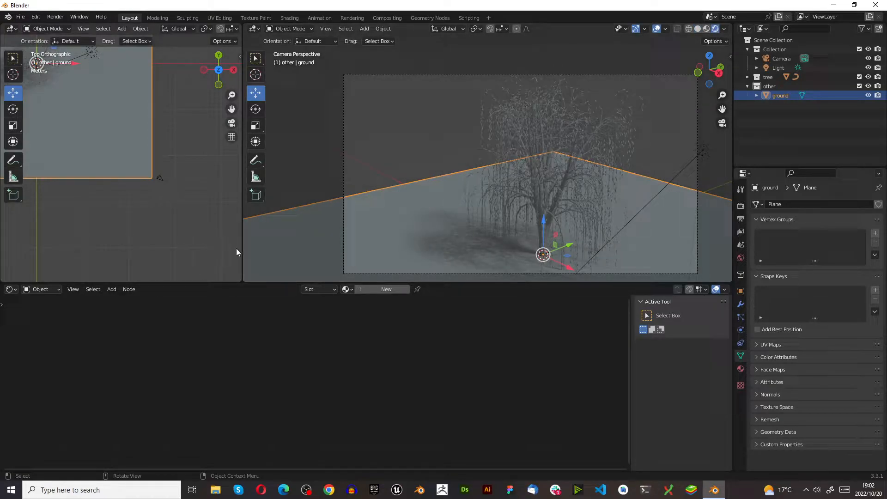
drag(241, 251, 285, 244)
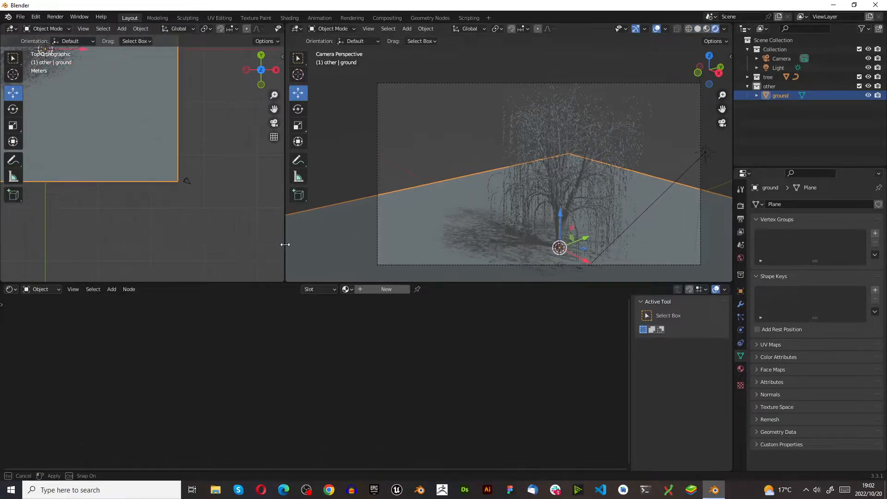
- Keep Eevee as the render engine and enable Ambient Occlusion in the scene's render settings
click(740, 205)
click(834, 207)
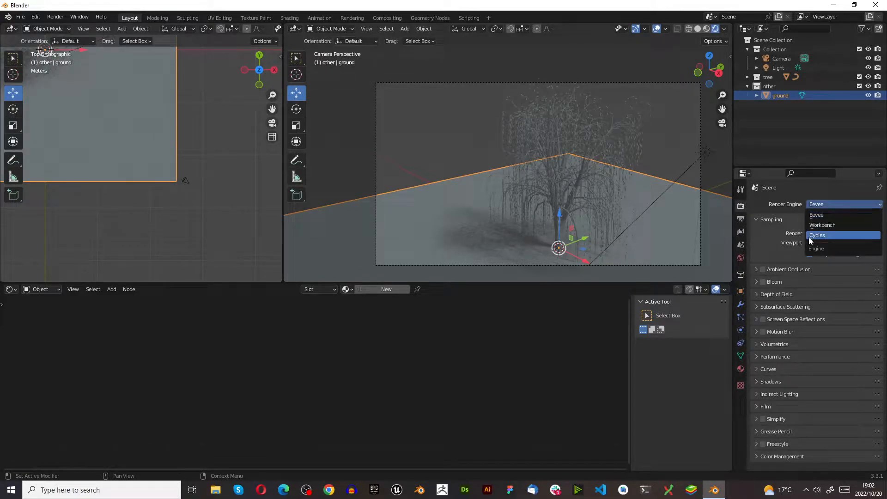
click(831, 202)
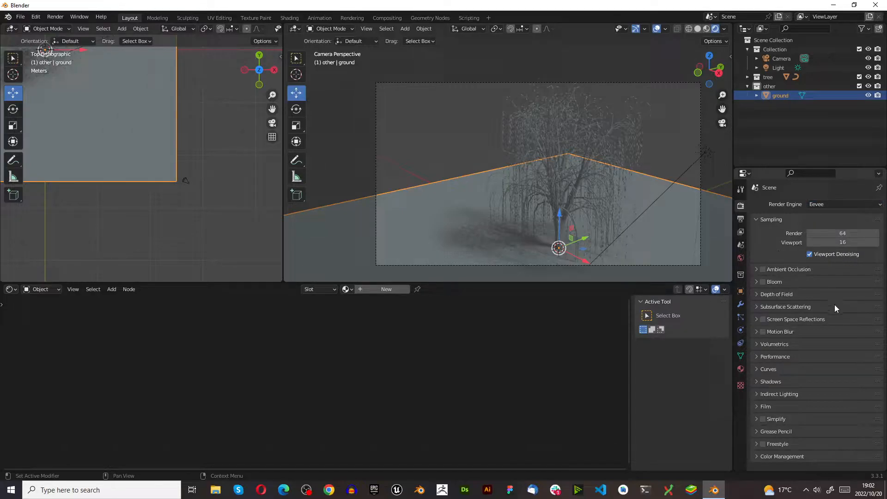
click(761, 271)
click(757, 270)
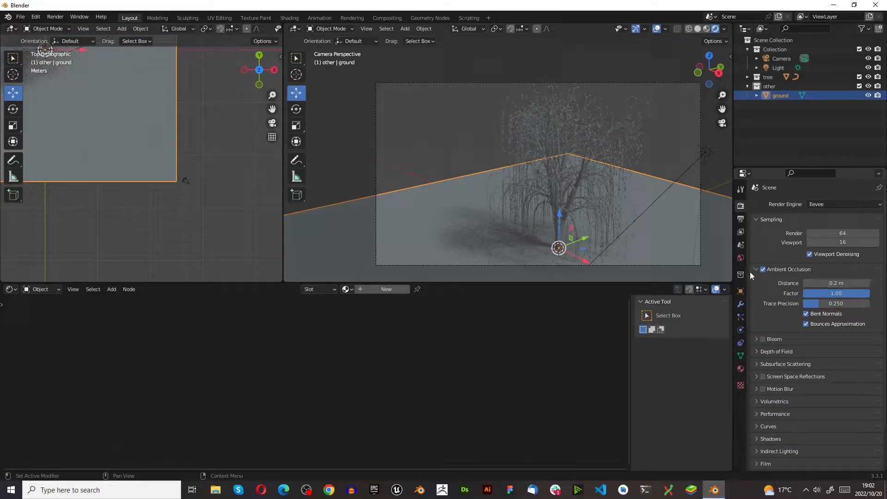
click(758, 271)
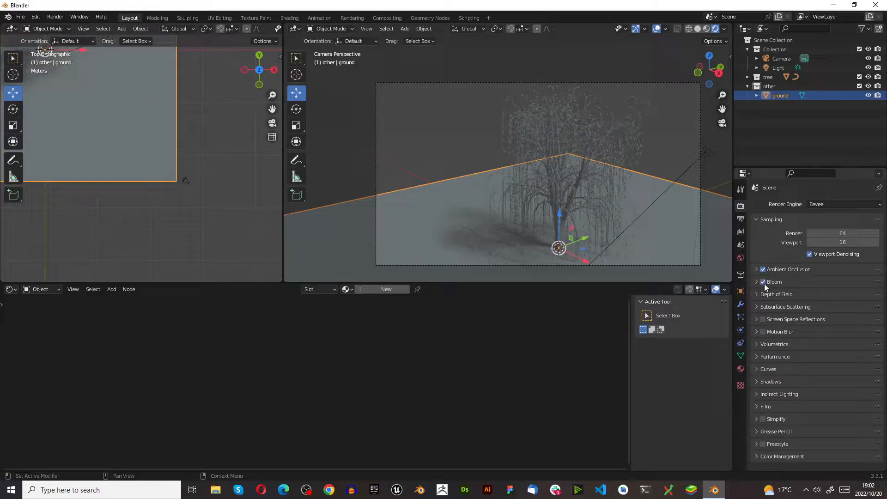
- Enable Bloom, review its settings, and enable Screen Space Reflections for the Eevee render
click(758, 283)
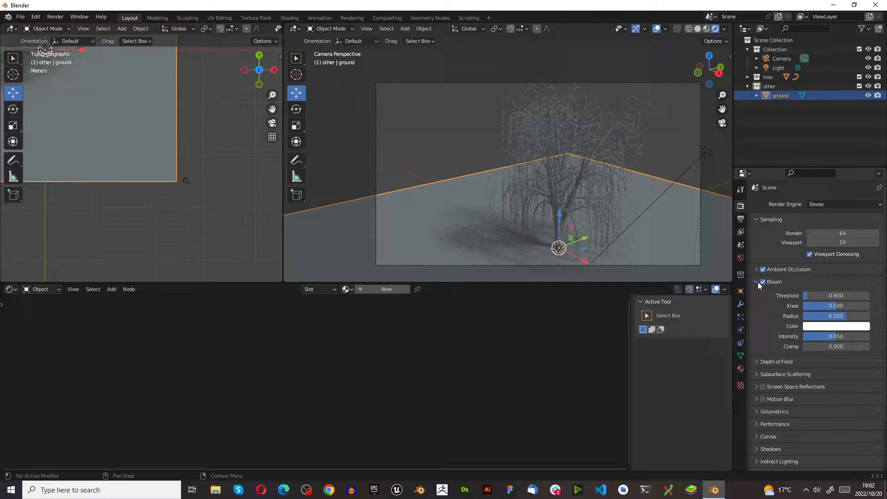
click(759, 283)
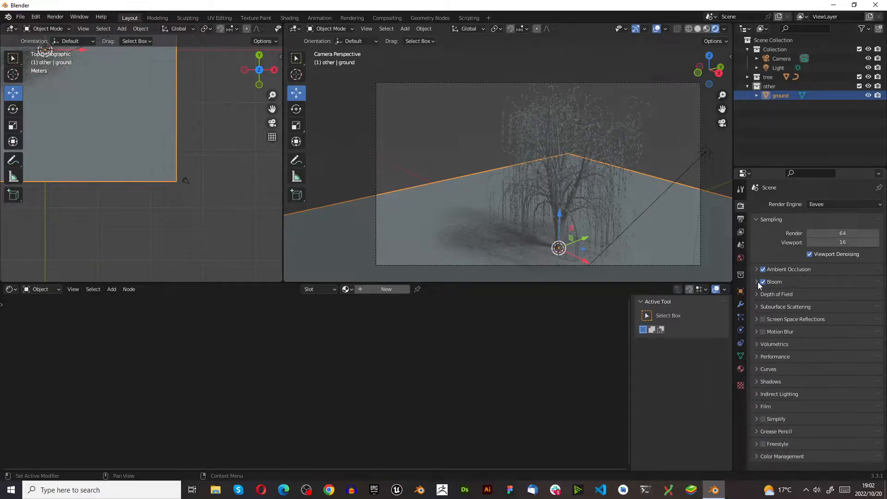
click(758, 282)
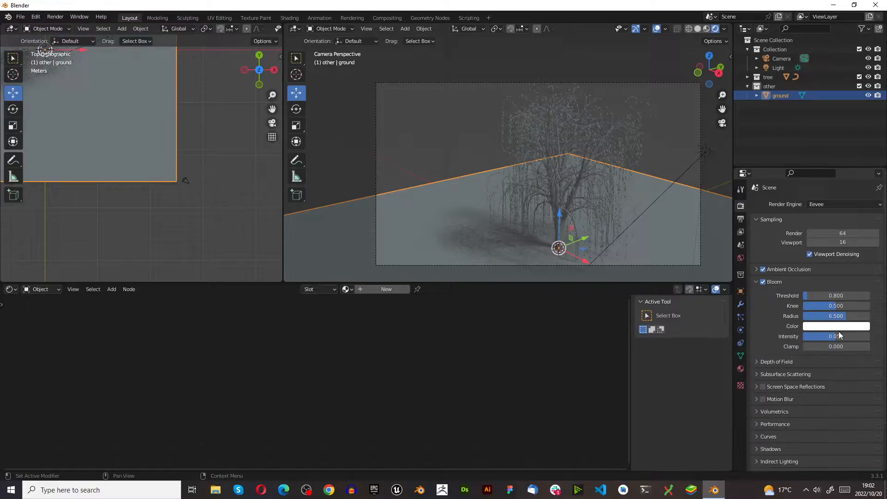
click(758, 282)
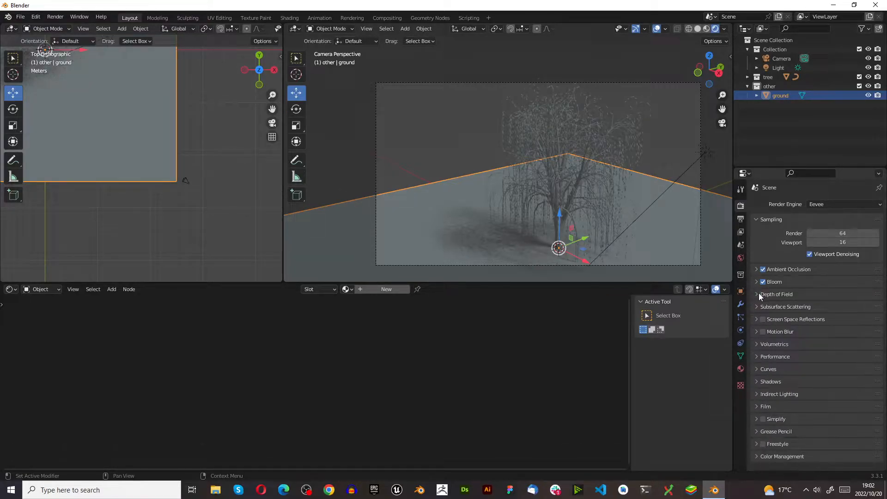
click(762, 319)
- Try the Standard view transform in the color management settings and return to Filmic
click(789, 457)
scroll(794, 398, down, 4)
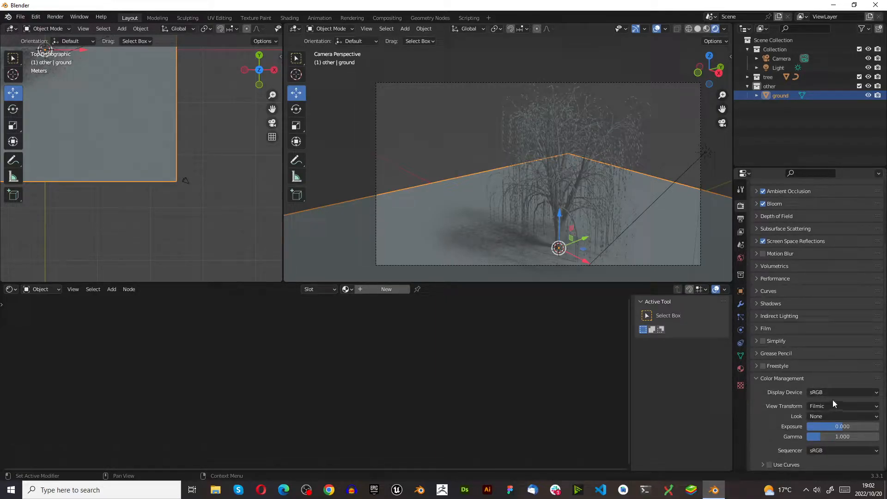
click(835, 406)
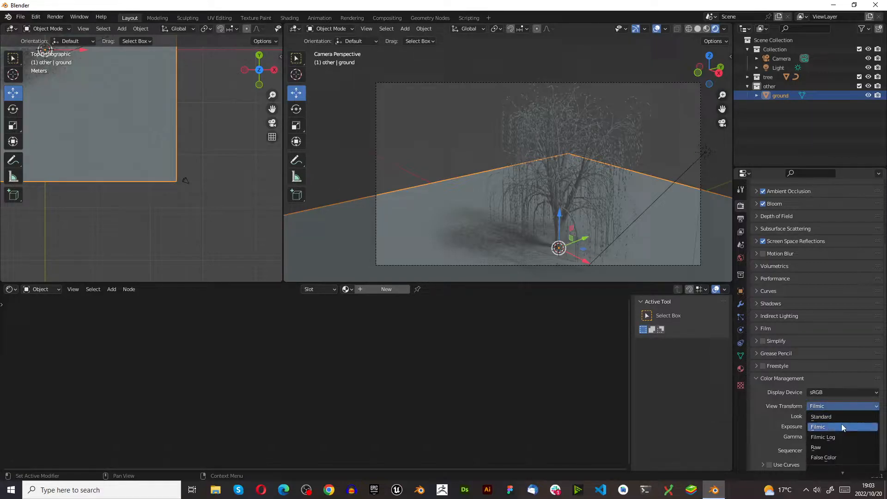
click(834, 417)
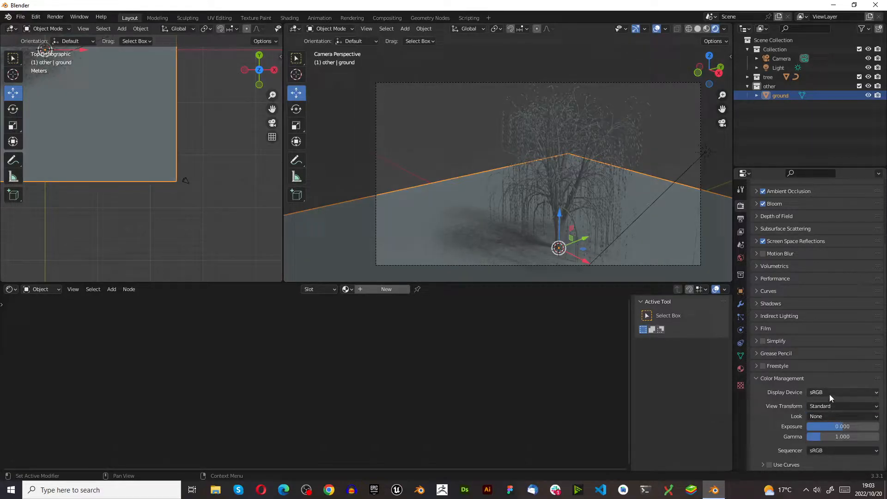
click(834, 406)
click(830, 426)
click(833, 407)
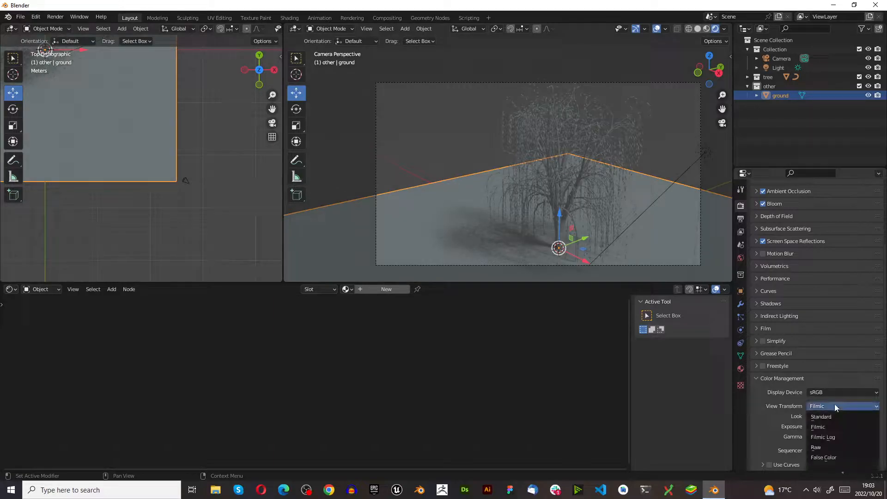
click(823, 428)
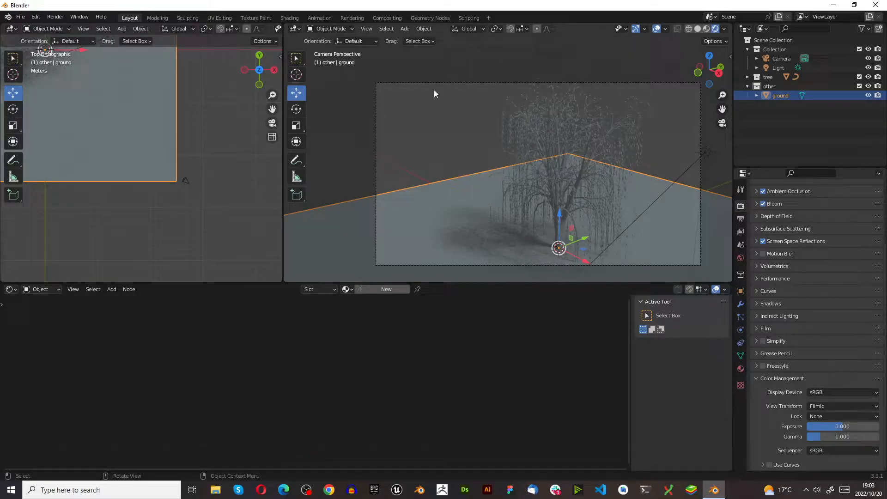
- Enable color management curves, try bending the combined curve with two points, and reset it
scroll(578, 238, down, 2)
scroll(571, 240, up, 4)
scroll(527, 233, down, 2)
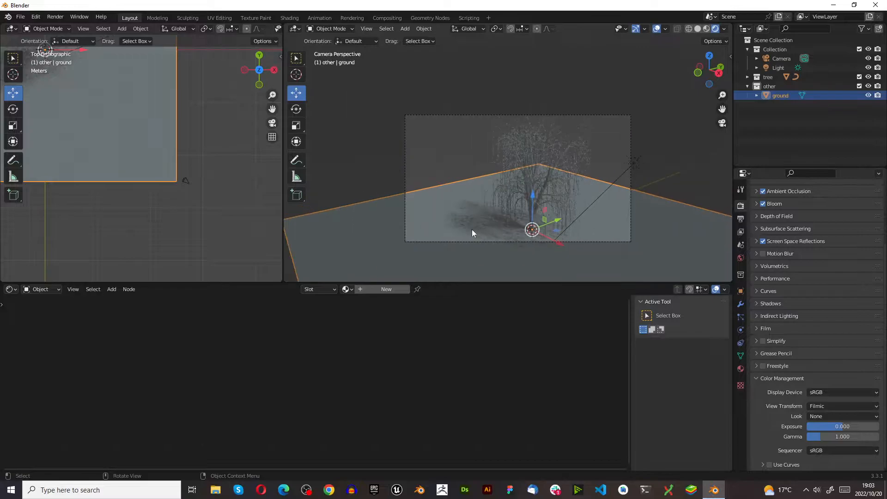
scroll(489, 226, up, 4)
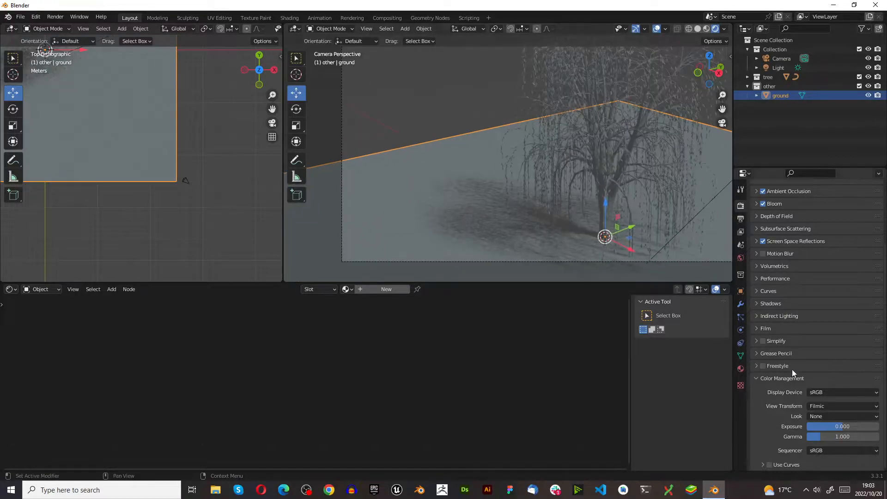
click(769, 465)
scroll(797, 404, down, 5)
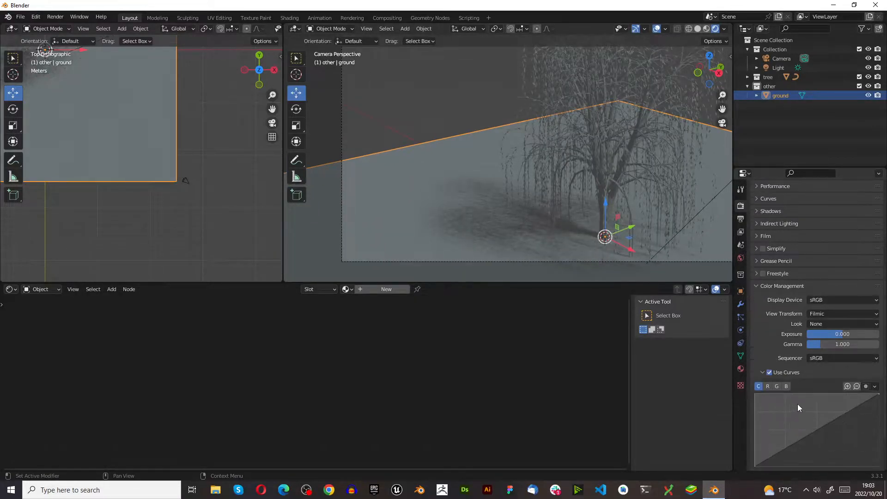
mouse_move(804, 388)
mouse_down()
mouse_move(784, 367)
mouse_move(816, 370)
mouse_move(819, 386)
mouse_up()
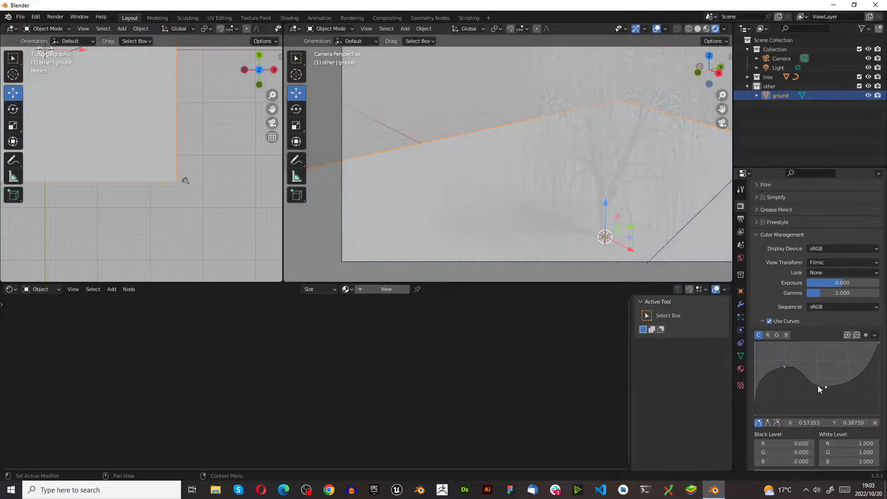
click(767, 337)
click(758, 337)
right_click(826, 389)
click(874, 335)
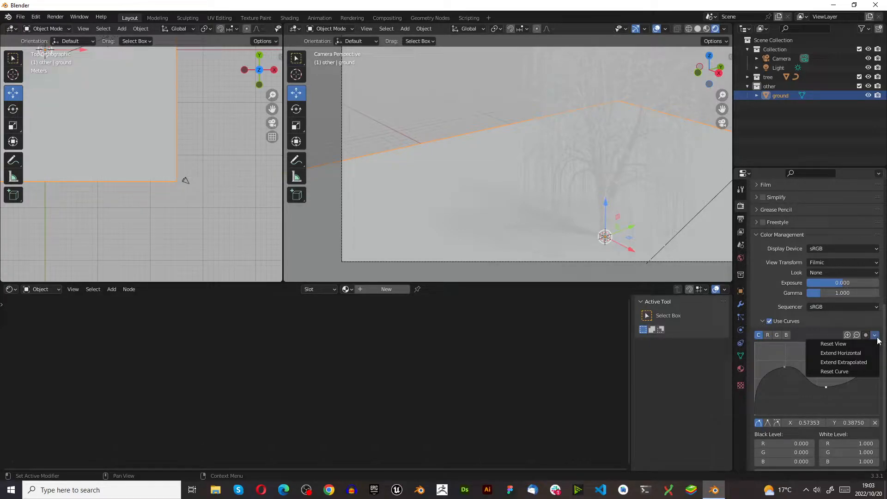
click(847, 371)
- Try reshaping the red channel curve, reset it, and turn off the color management curves
drag(808, 386, 823, 363)
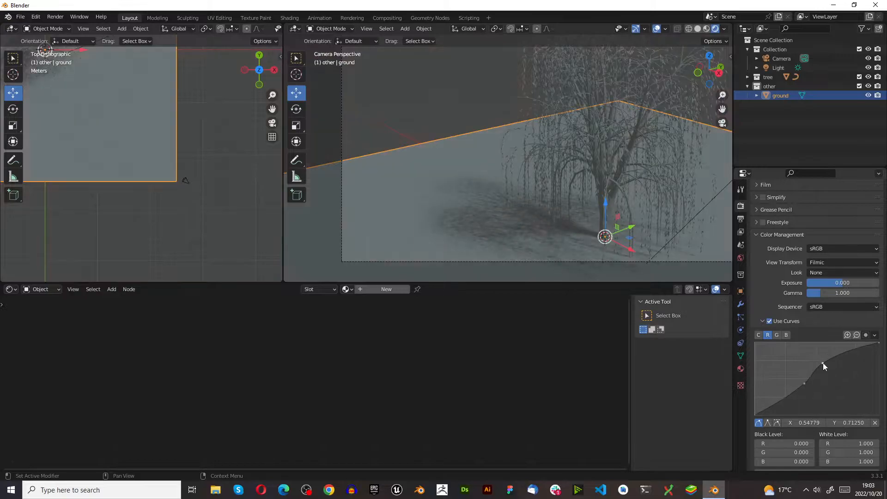
click(876, 337)
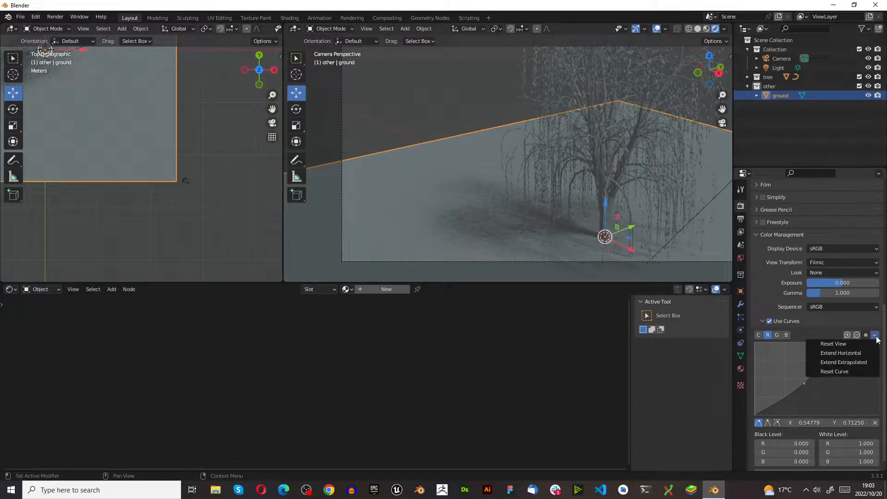
click(857, 368)
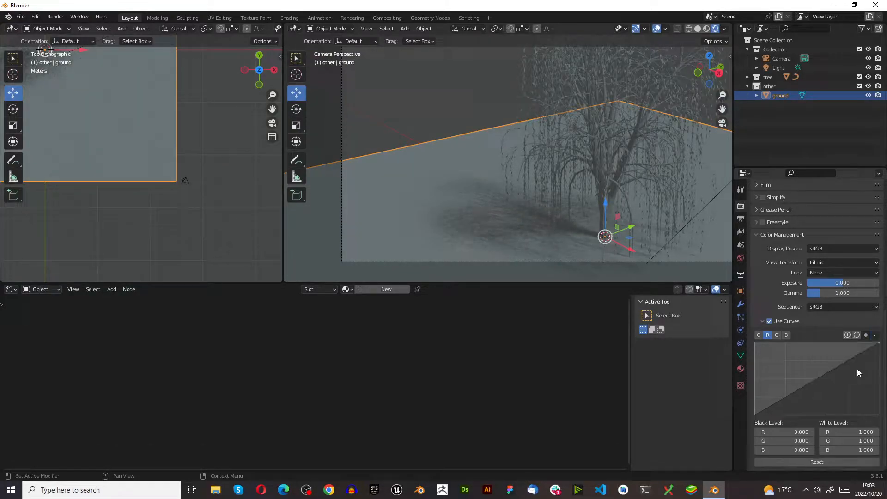
click(775, 325)
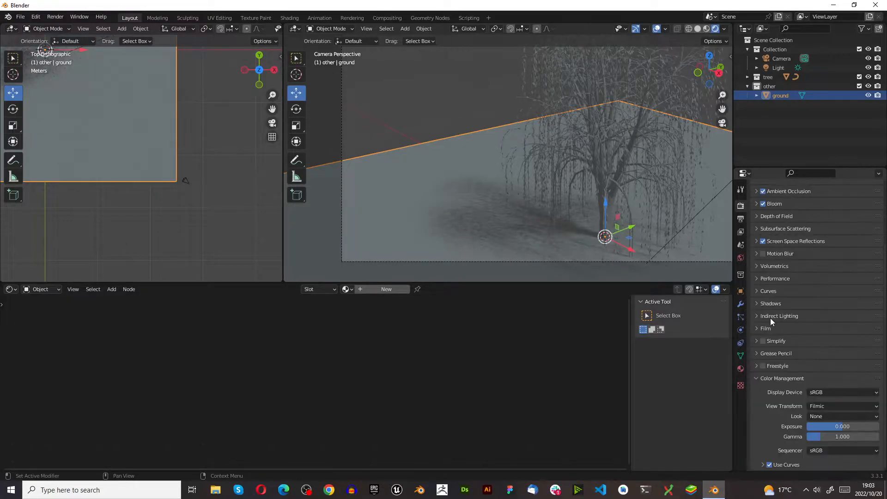
click(769, 465)
- Select the tree's trunk and branches in the camera view and create a new material for them
scroll(485, 205, down, 4)
scroll(600, 212, up, 3)
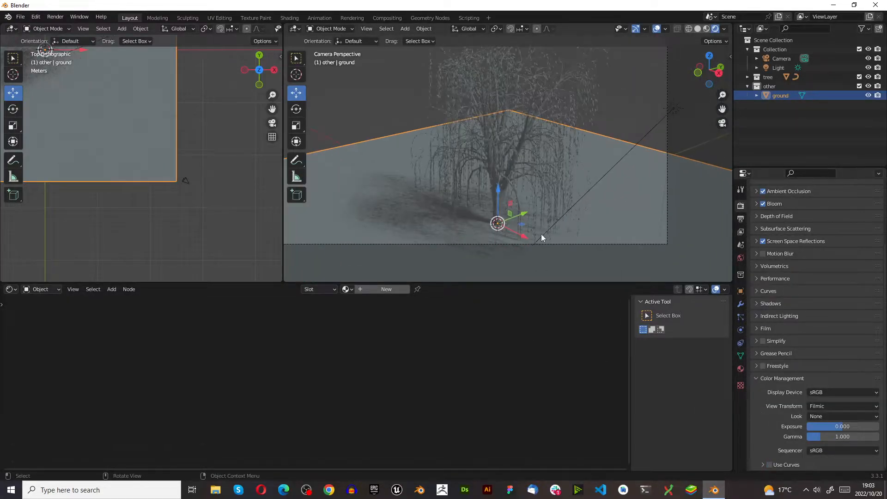
scroll(478, 177, up, 2)
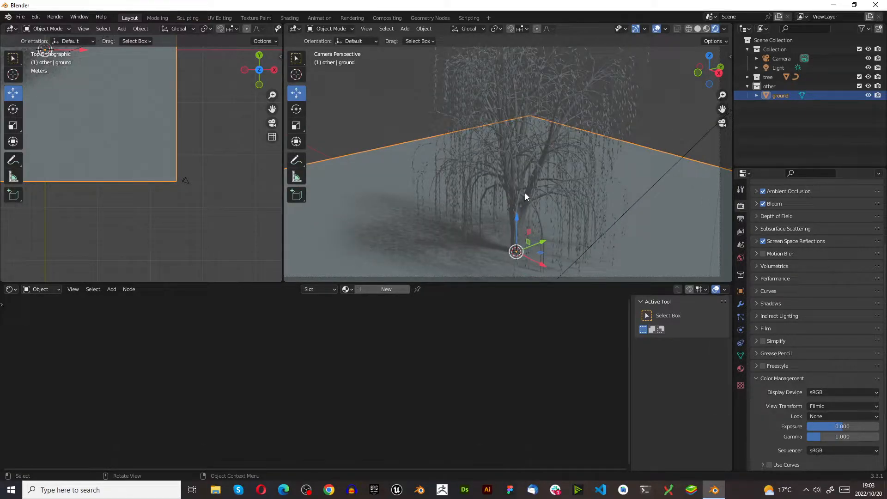
scroll(523, 203, up, 6)
click(527, 203)
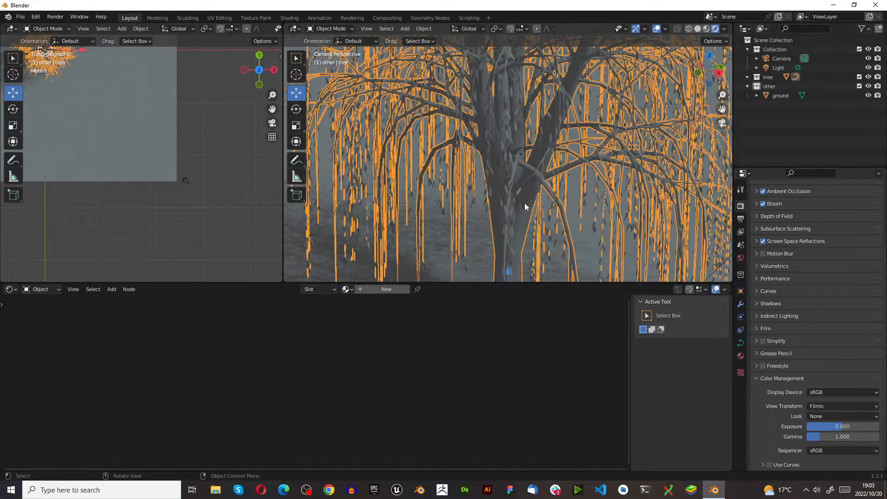
scroll(525, 212, down, 5)
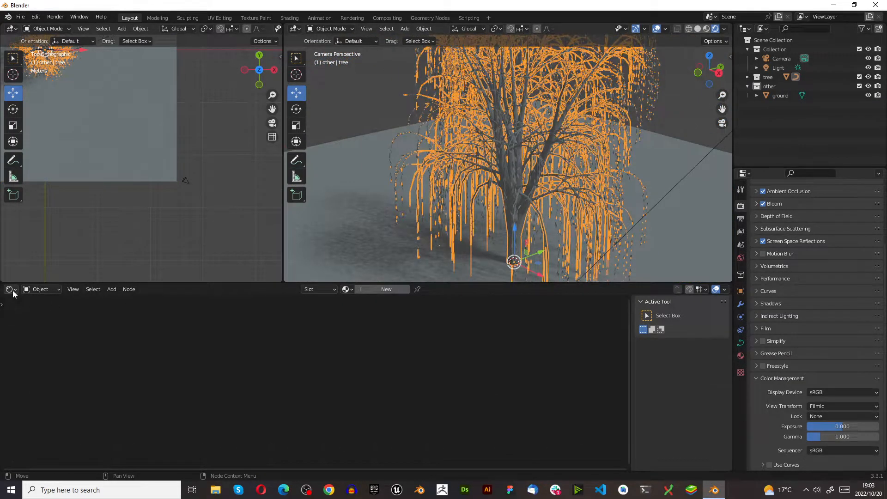
scroll(537, 200, down, 2)
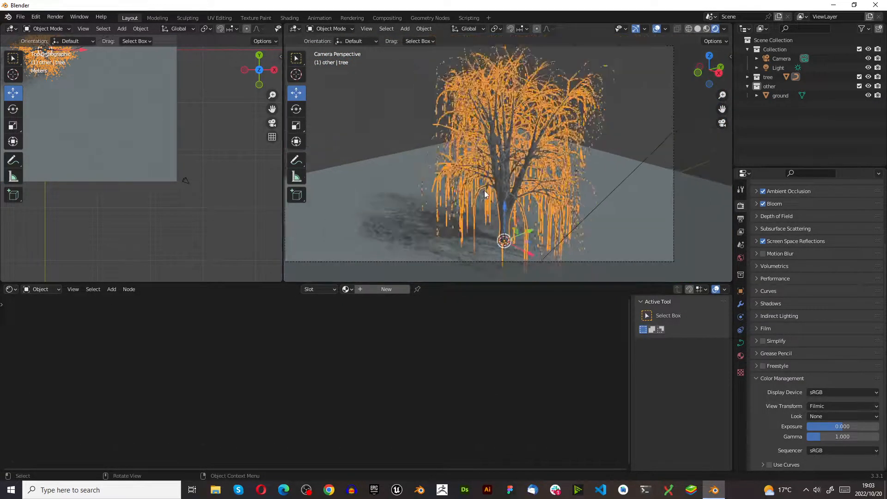
click(384, 292)
scroll(310, 392, up, 5)
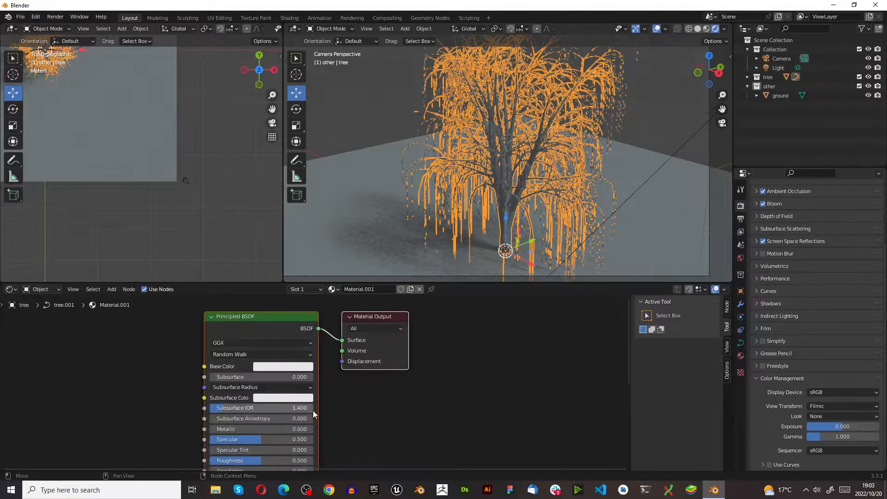
- Move the Material Output node well away from the Principled BSDF and enlarge the shader editor upward
scroll(313, 411, up, 2)
scroll(295, 356, down, 4)
middle_drag(369, 329, 300, 346)
drag(314, 331, 449, 330)
scroll(368, 392, up, 1)
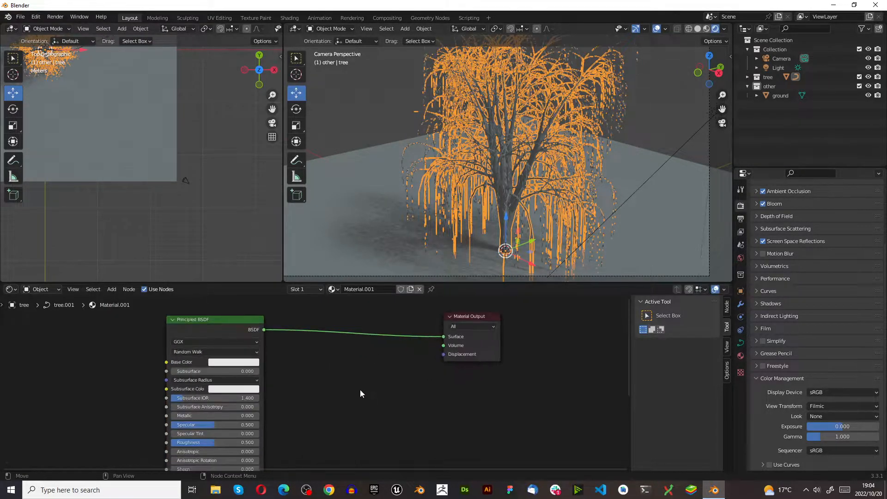
scroll(360, 393, down, 2)
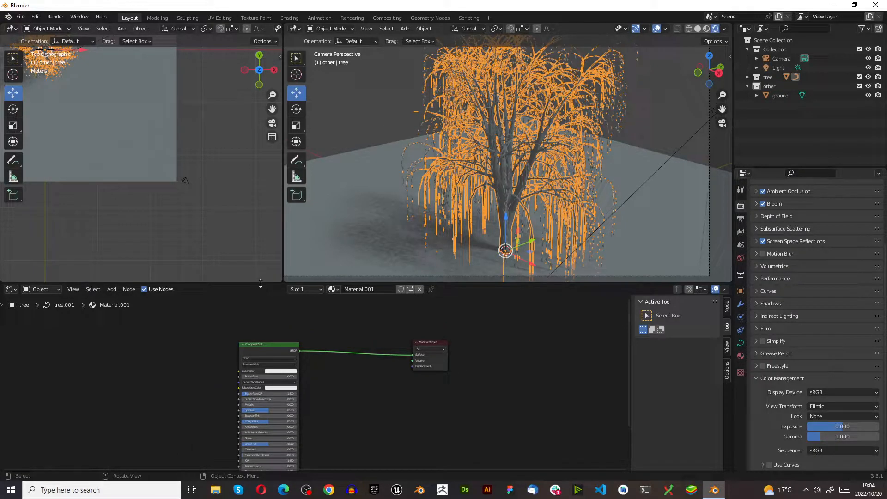
drag(257, 283, 256, 148)
scroll(368, 326, up, 2)
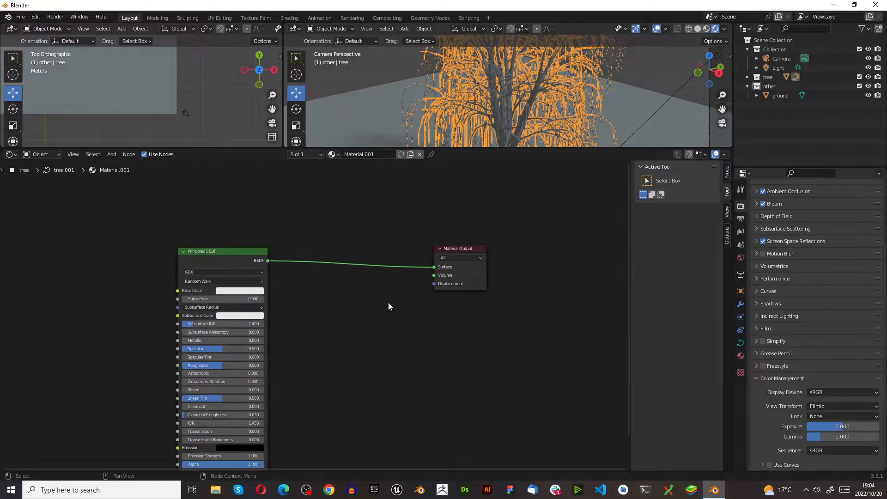
- Add a Mix Shader node and insert it on the link between the Principled BSDF and the Material Output
scroll(547, 121, down, 4)
scroll(547, 121, down, 1)
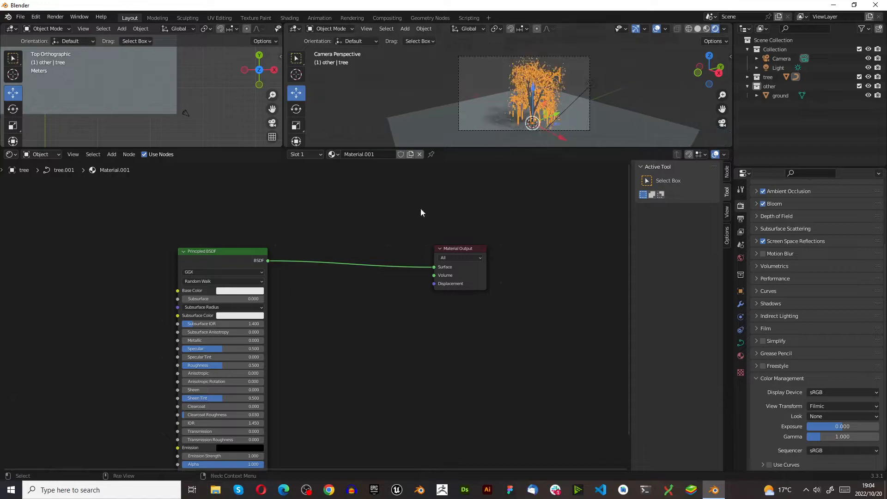
scroll(361, 275, up, 1)
key(shift+a)
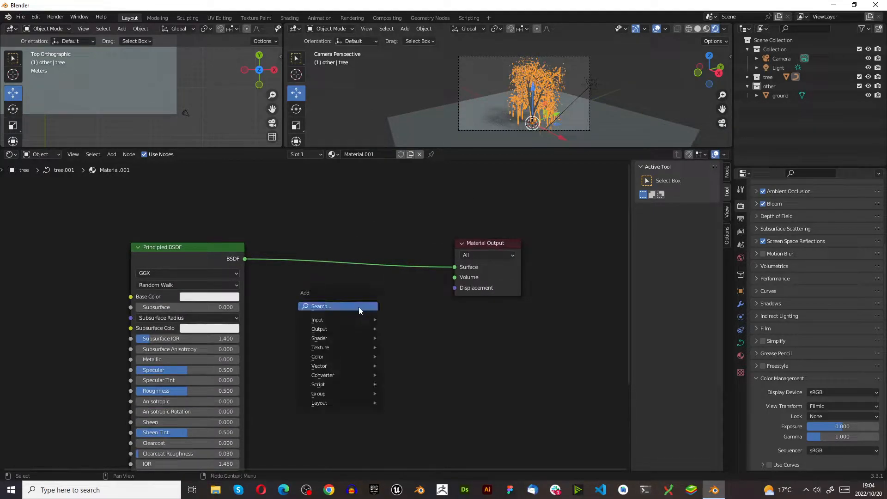
mouse_move(340, 321)
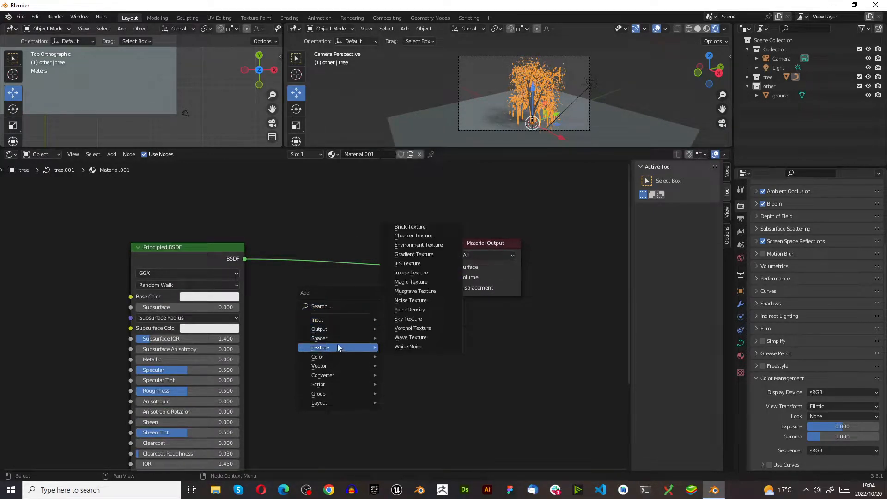
mouse_move(339, 338)
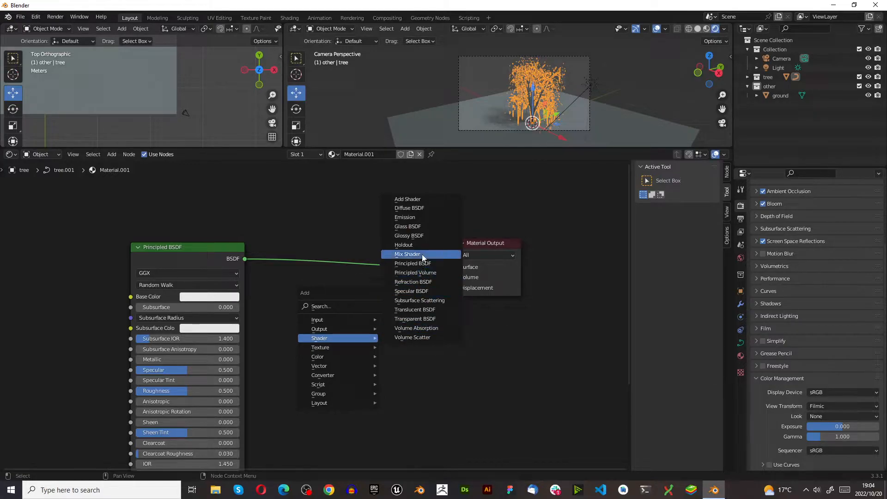
click(407, 254)
click(376, 245)
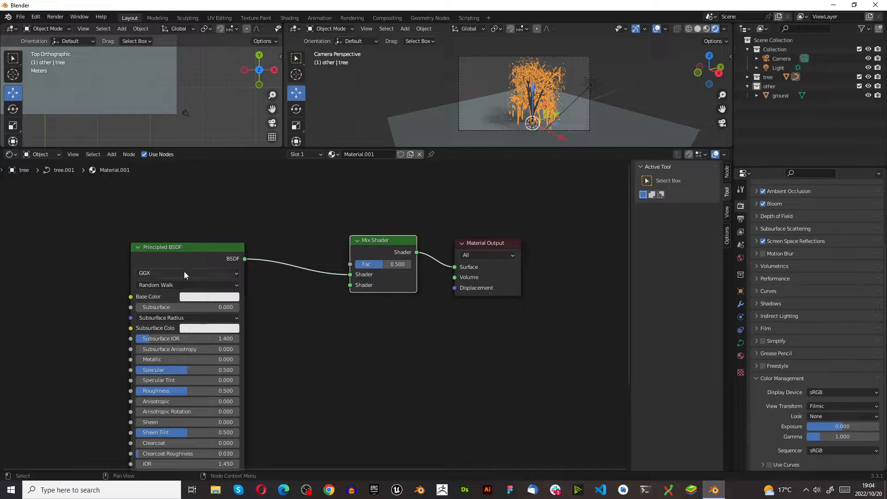
- Move the Principled BSDF away from the Mix Shader, duplicate it below, and connect the copy to the Mix Shader's second shader input
drag(187, 249, 82, 208)
scroll(219, 261, down, 2)
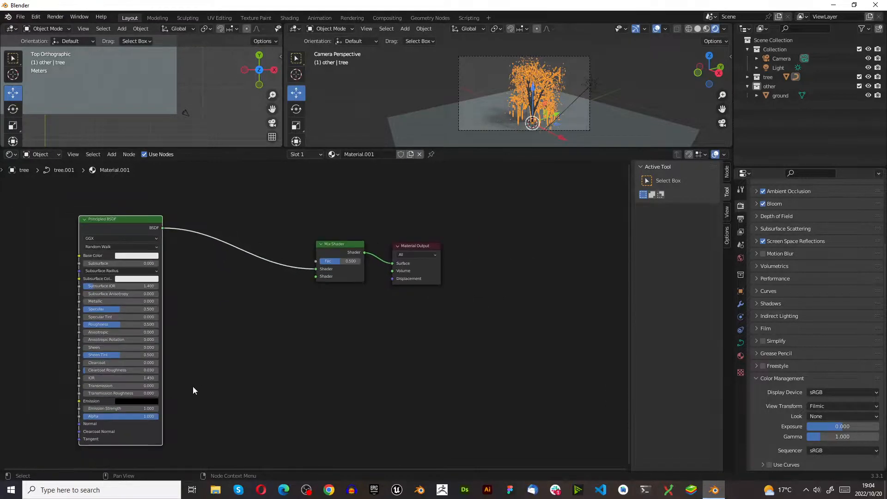
scroll(193, 386, up, 2)
scroll(196, 334, down, 2)
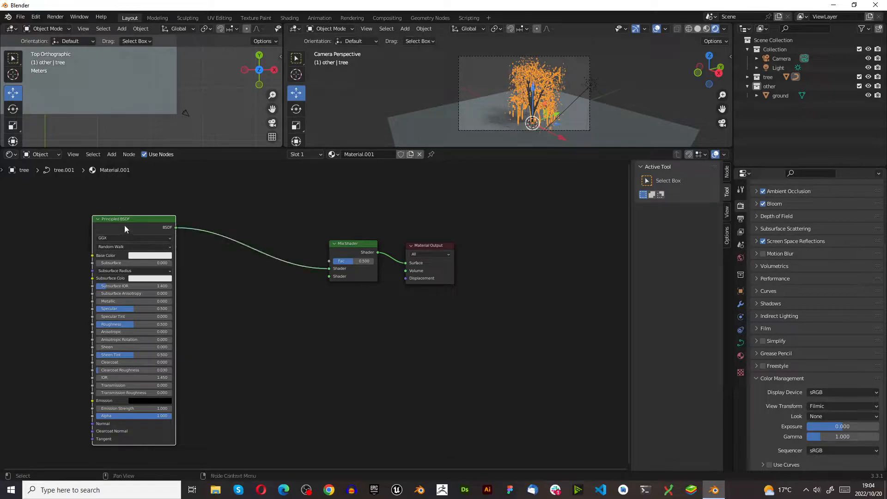
key(shift+d)
click(279, 341)
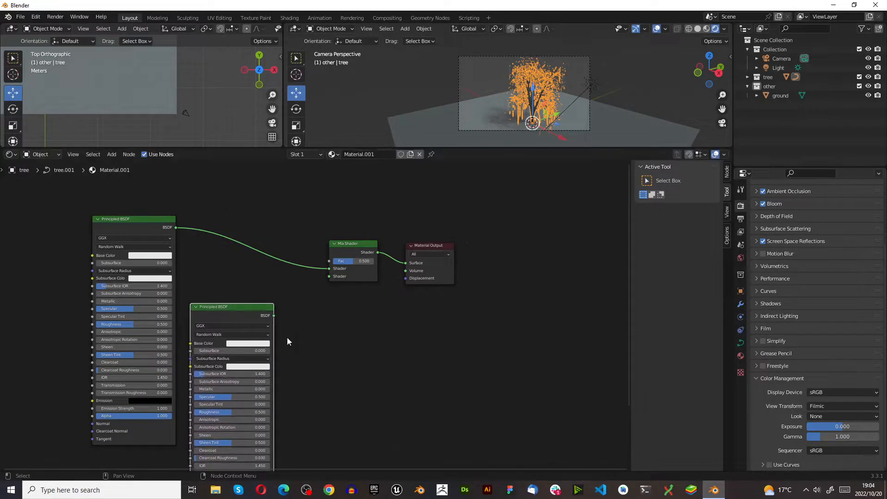
drag(273, 316, 333, 294)
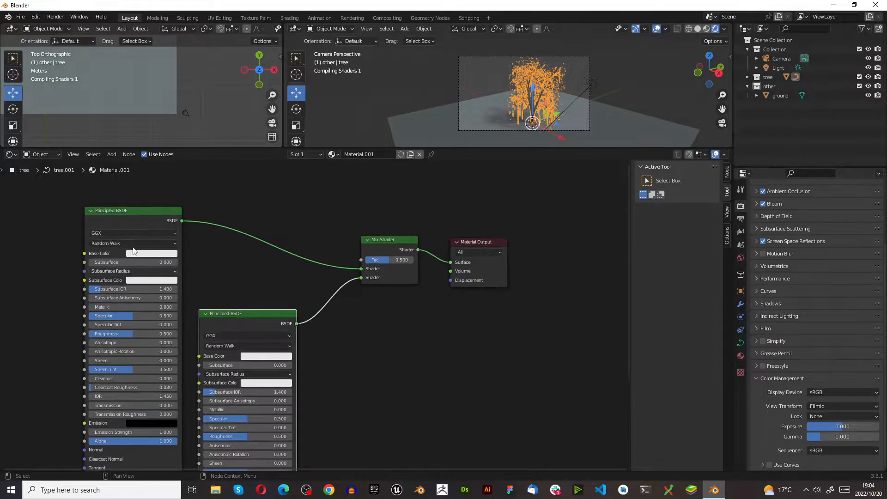
- On the original Principled BSDF, set Subsurface IOR to 1.010, Specular to 0 and Roughness to 1
scroll(148, 271, up, 4)
scroll(141, 278, down, 2)
scroll(48, 306, up, 3)
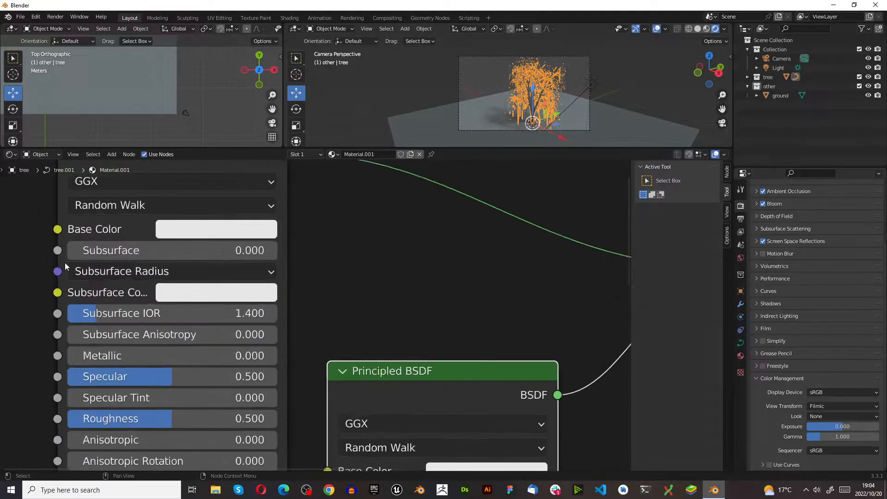
drag(124, 319, 70, 328)
scroll(70, 328, down, 2)
scroll(145, 335, up, 2)
drag(146, 335, 44, 337)
drag(57, 378, 277, 383)
- Set Sheen Tint and Clearcoat Roughness to 0 on the original Principled BSDF
scroll(90, 340, down, 3)
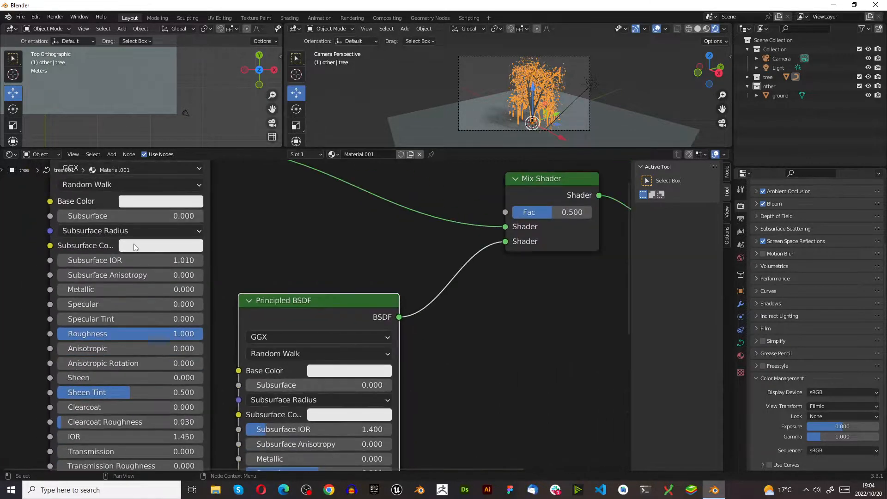
scroll(134, 359, up, 3)
drag(146, 342, 44, 344)
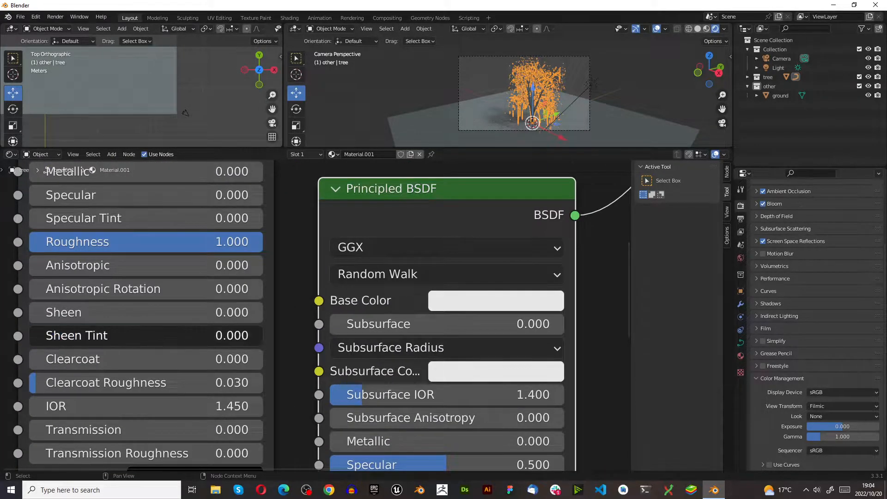
drag(101, 382, 92, 382)
- On the duplicated Principled BSDF, set Subsurface IOR to 1.010, Specular, Sheen Tint and Clearcoat Roughness to 0, and Roughness to 1
scroll(91, 287, down, 2)
scroll(91, 286, down, 2)
scroll(152, 421, up, 3)
drag(247, 309, 213, 308)
drag(307, 355, 367, 383)
scroll(273, 313, down, 2)
scroll(312, 393, up, 4)
drag(319, 352, 190, 335)
scroll(269, 331, down, 1)
scroll(229, 406, up, 1)
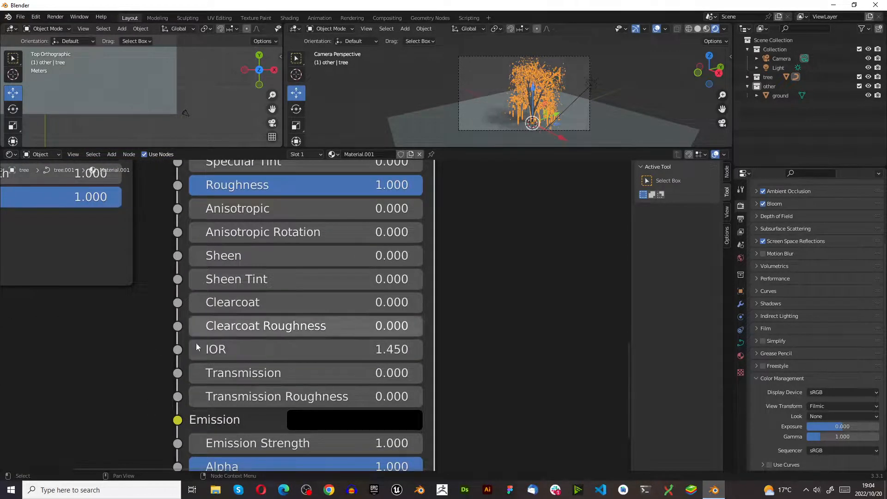
- Set the original Principled BSDF's base color to dark red with hue about 0.995, saturation 1.000 and value about 0.096
scroll(323, 239, down, 2)
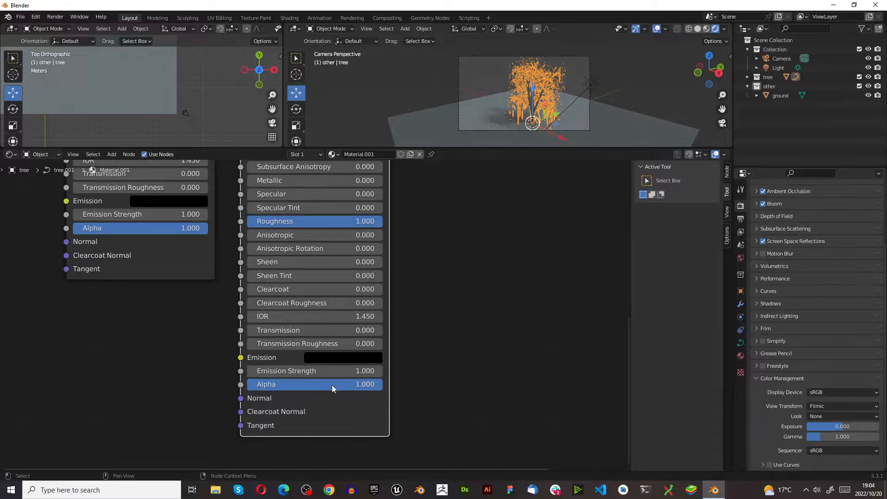
scroll(332, 388, down, 3)
scroll(270, 223, up, 5)
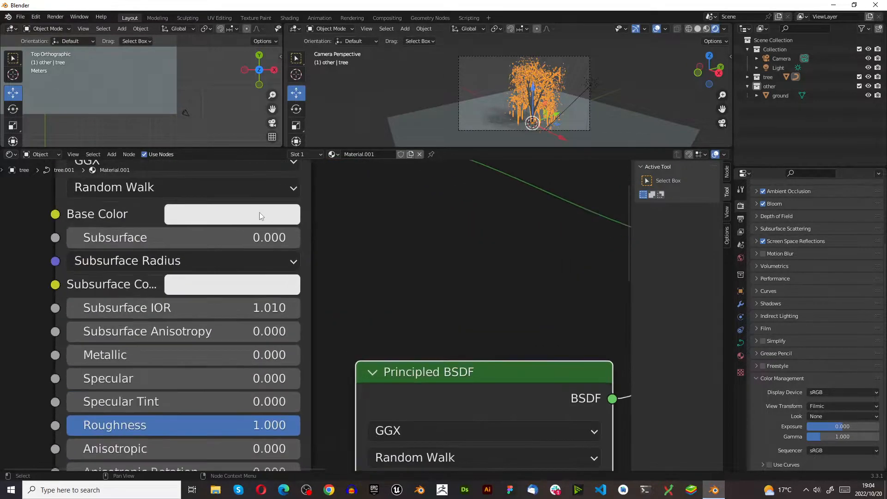
click(235, 213)
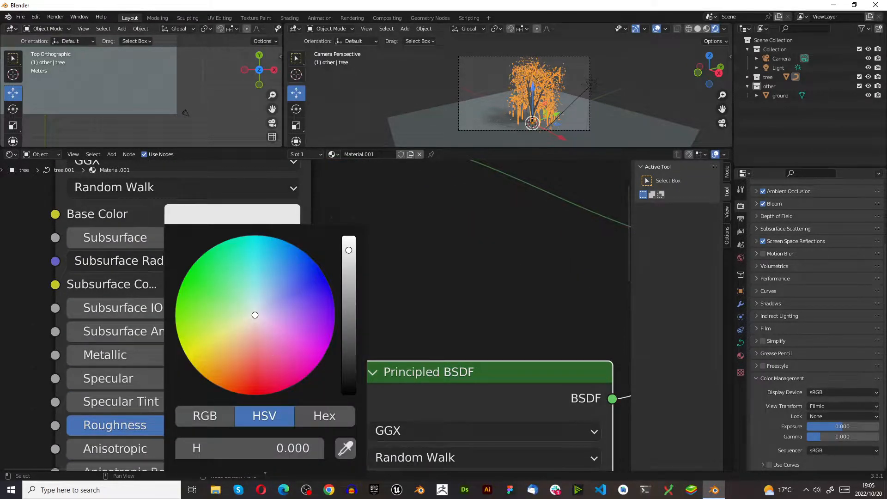
drag(262, 392, 264, 394)
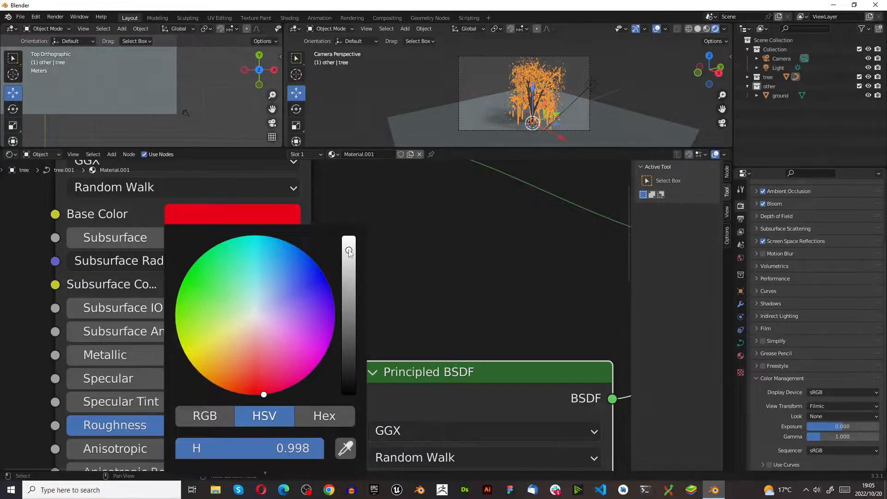
drag(349, 250, 349, 338)
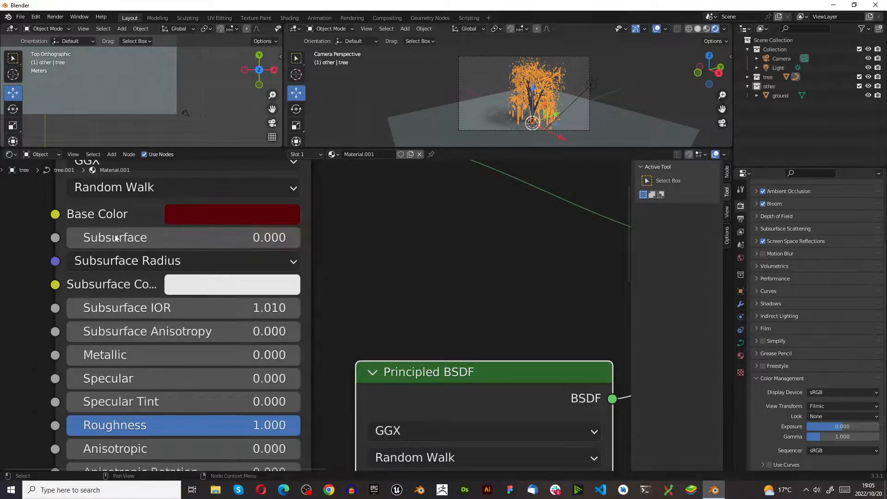
- Set the duplicated Principled BSDF's base color to dark orange-brown with hue 0.018, saturation 1.000 and a lowered value
scroll(366, 277, down, 3)
scroll(425, 371, up, 3)
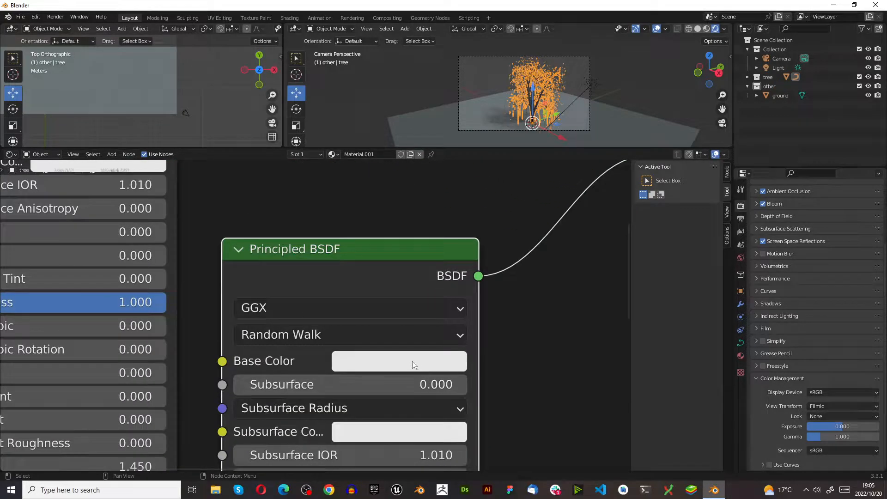
click(415, 365)
drag(382, 198, 392, 206)
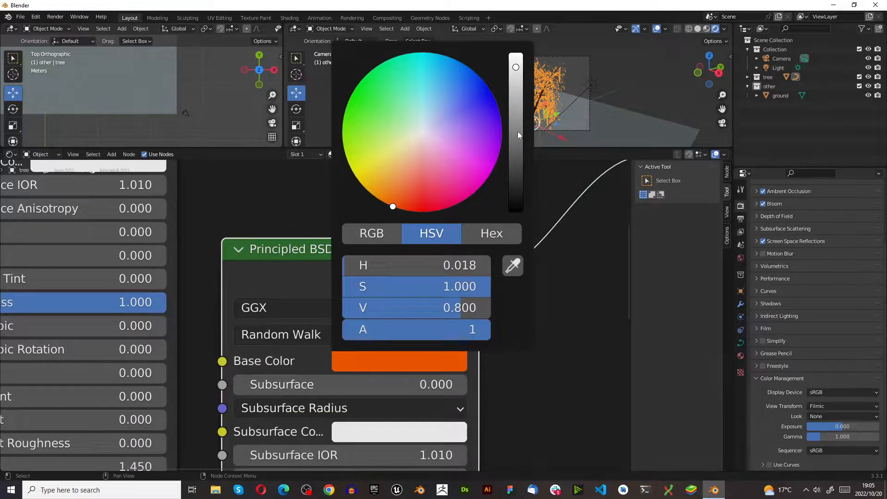
drag(516, 72, 516, 143)
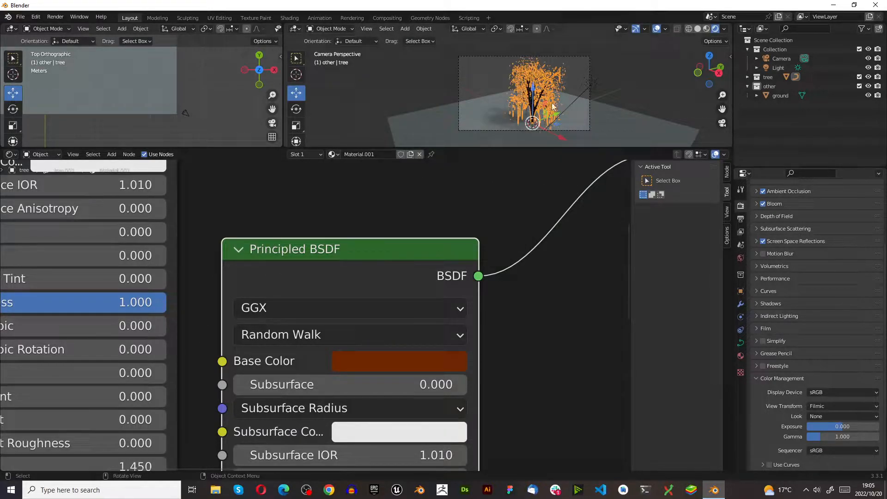
- Enlarge the 3D viewport, deselect the tree, and examine the material color on the trunk and branches up close
scroll(551, 108, up, 5)
drag(475, 147, 473, 339)
scroll(369, 404, down, 3)
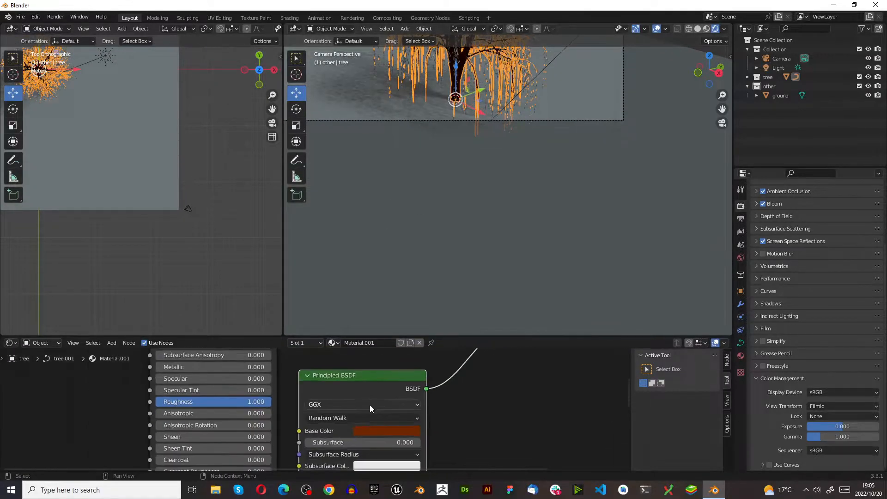
scroll(369, 405, down, 3)
scroll(411, 191, down, 3)
scroll(498, 170, up, 5)
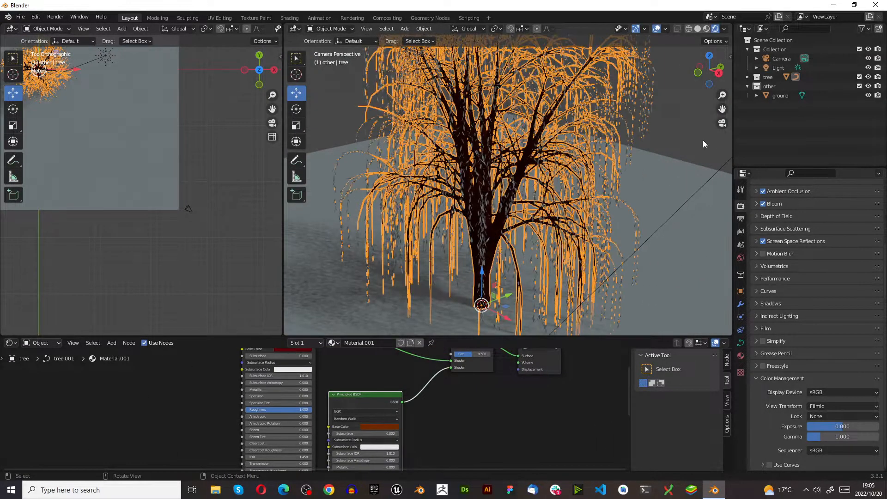
click(679, 115)
scroll(451, 289, up, 4)
middle_drag(586, 251, 568, 230)
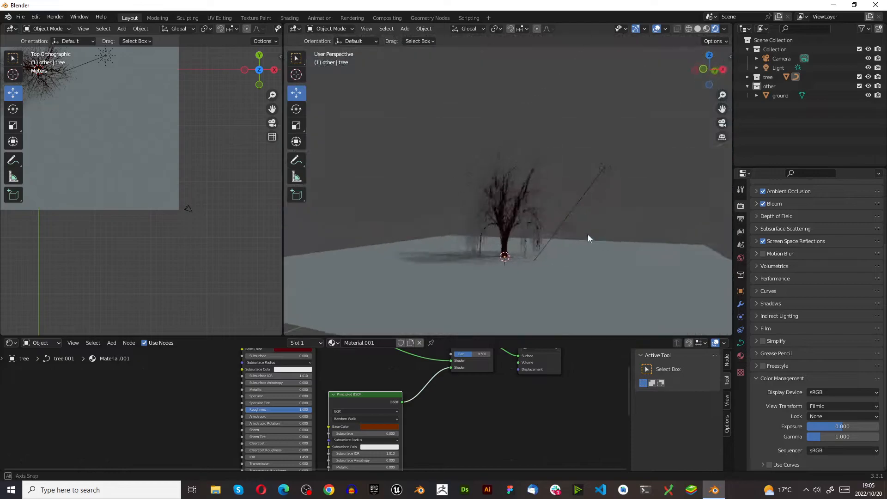
scroll(541, 234, up, 10)
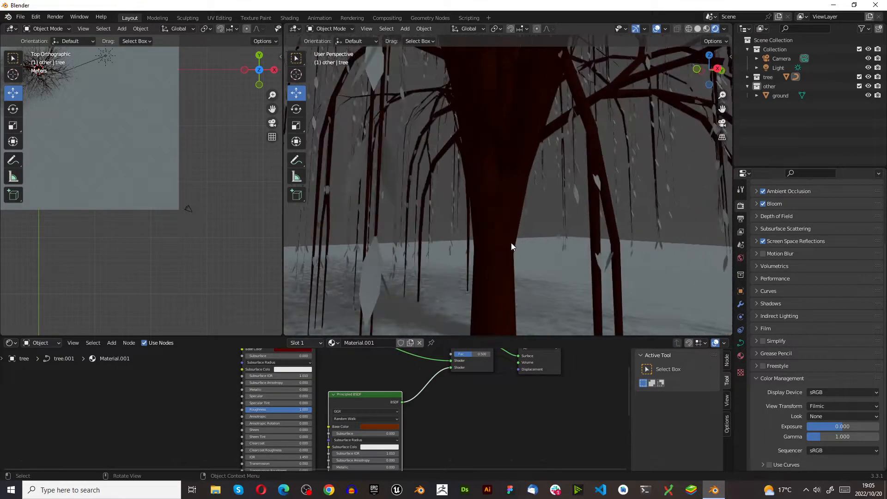
scroll(417, 383, down, 3)
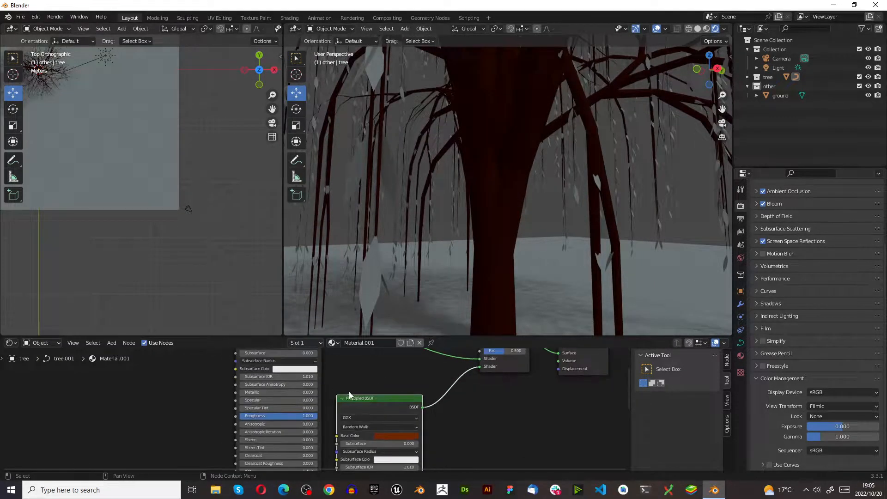
- Set the Mix Shader factor to 0 and change the original Principled BSDF's base color to dark green
scroll(417, 384, up, 5)
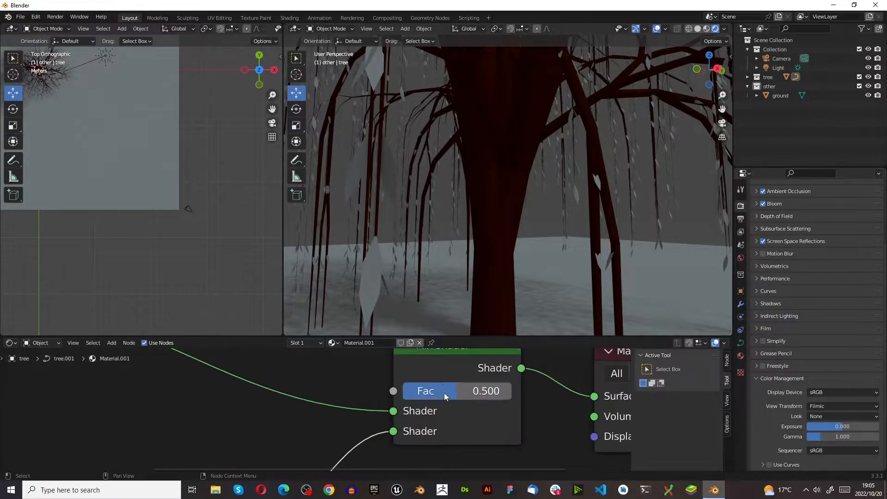
drag(448, 429, 388, 425)
scroll(317, 398, down, 4)
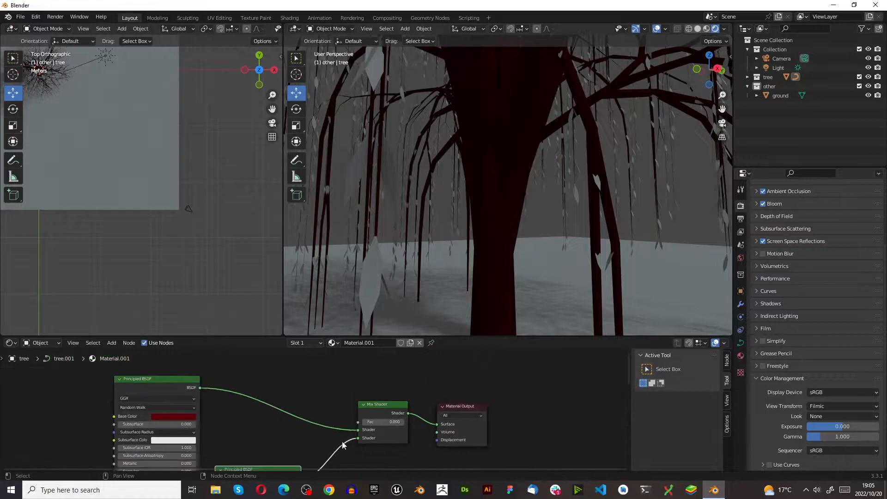
scroll(165, 421, up, 4)
click(159, 404)
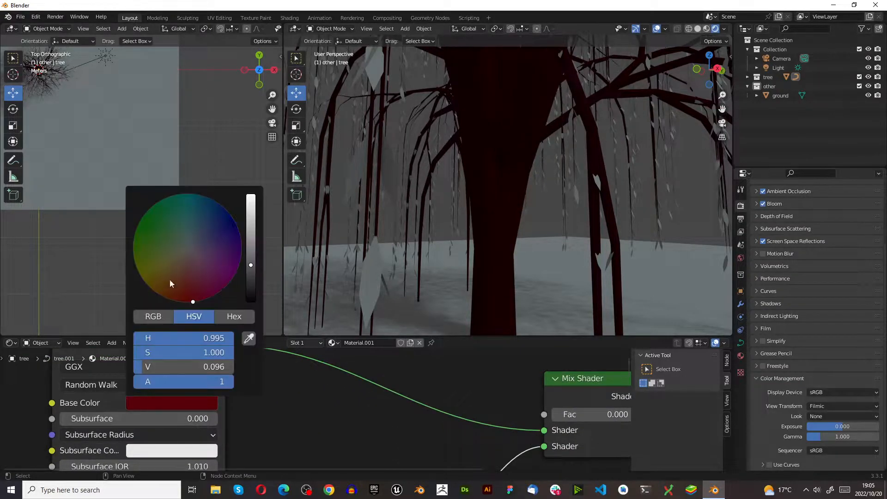
click(152, 217)
- Set the Mix Shader factor to 1 so only the brown Principled BSDF is used
scroll(304, 437, down, 2)
scroll(305, 437, down, 2)
scroll(514, 433, up, 9)
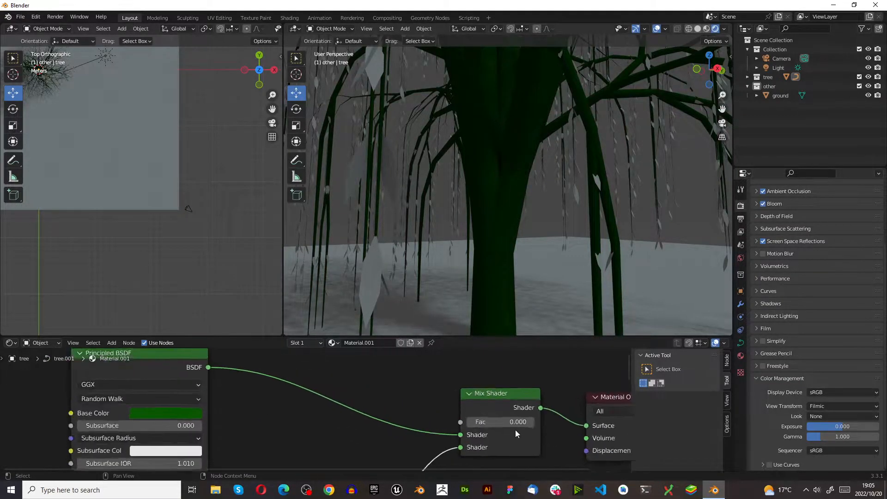
drag(453, 420, 547, 420)
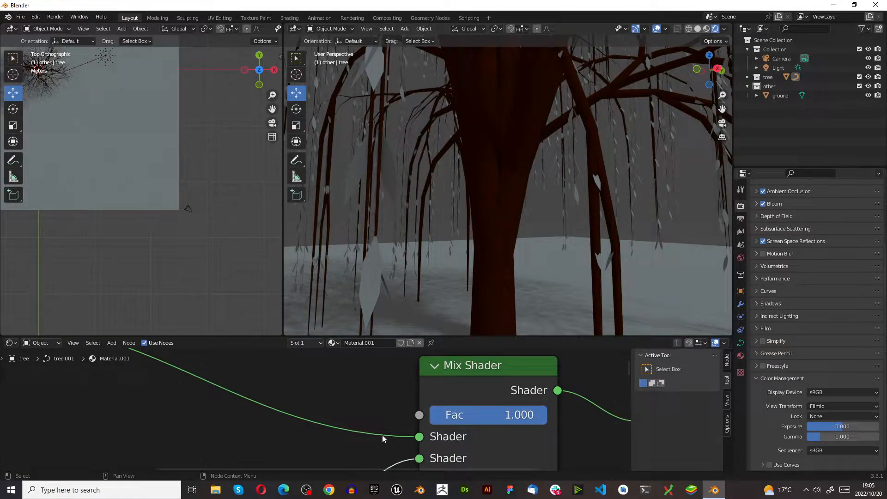
scroll(189, 395, down, 3)
scroll(304, 414, up, 1)
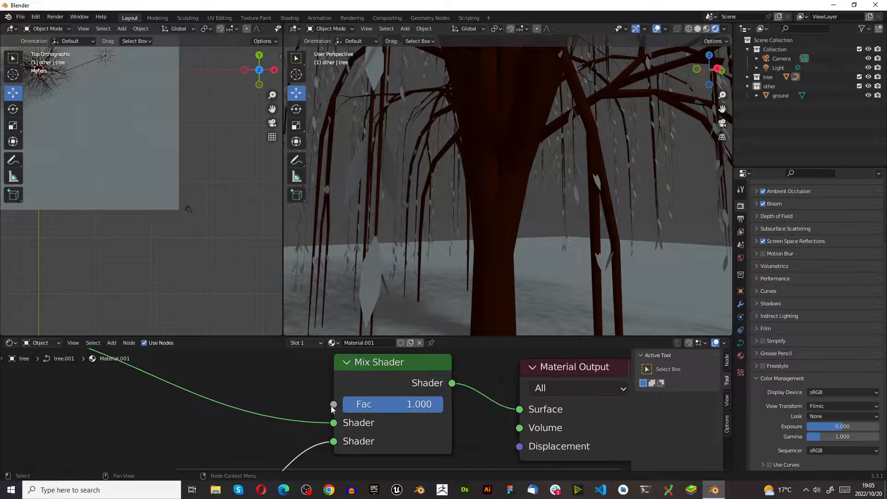
- Enlarge the shader editor and add a Musgrave Texture node just above and beside the green Principled BSDF
scroll(342, 416, down, 5)
drag(263, 337, 254, 177)
scroll(397, 387, down, 1)
middle_drag(37, 264, 167, 302)
click(148, 326)
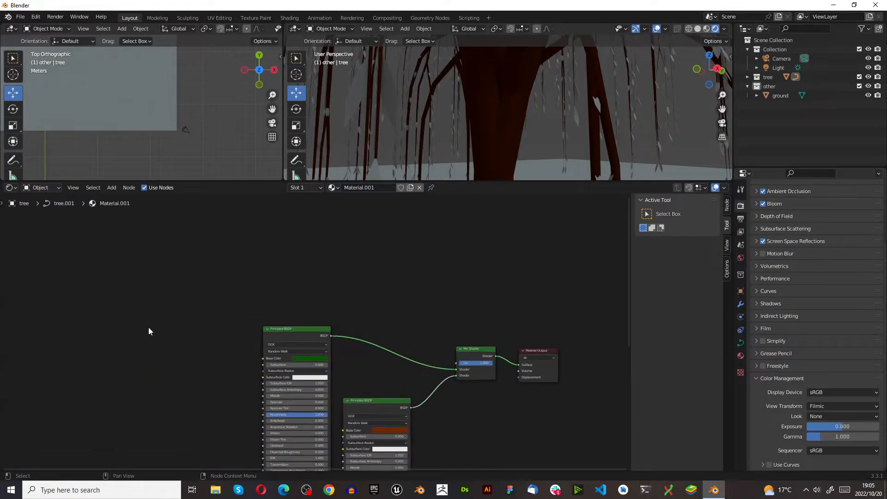
key(shift+a)
mouse_move(121, 337)
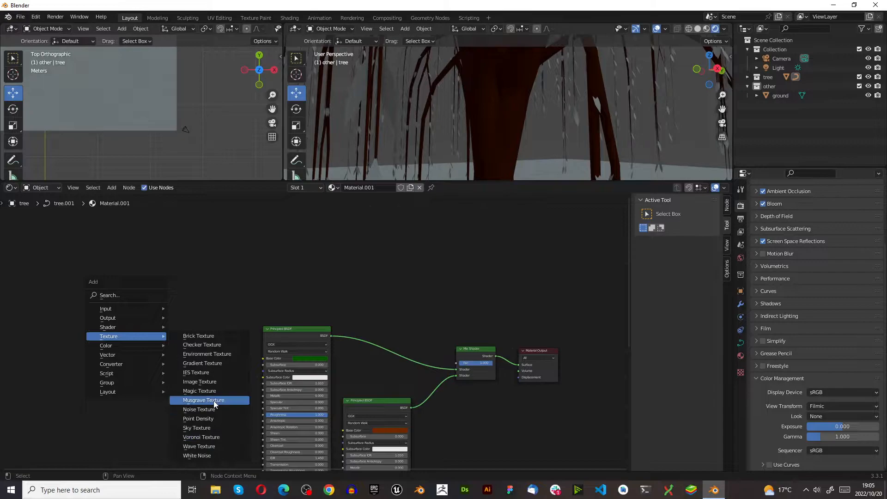
click(206, 395)
click(217, 291)
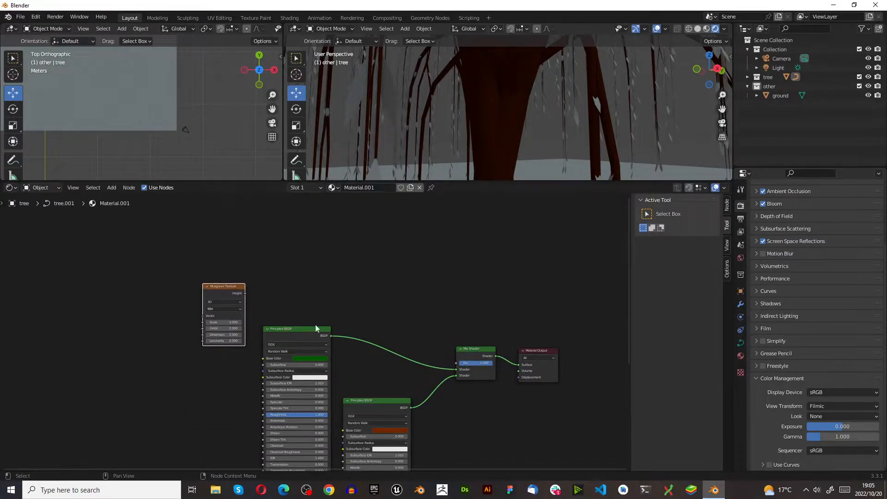
- Connect the Musgrave Texture's Height to the Mix Shader's Fac and move the texture node between the upper Principled BSDF and the Mix Shader
scroll(298, 331, up, 2)
scroll(345, 324, up, 2)
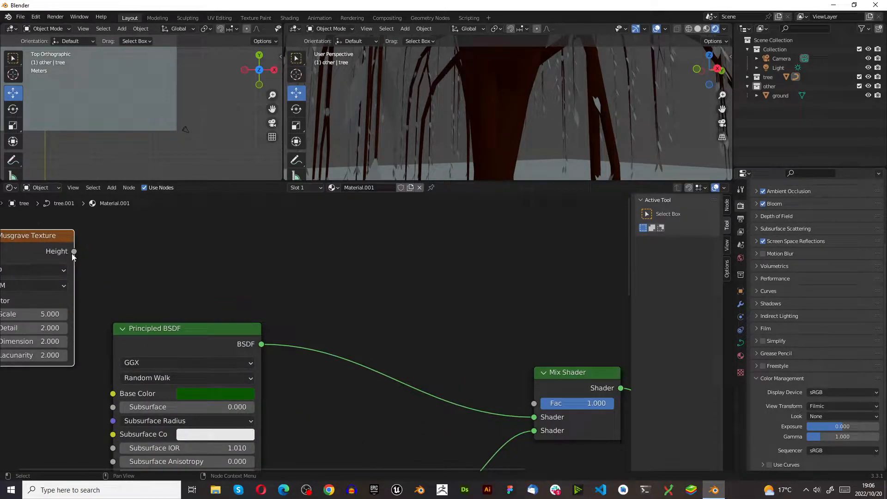
drag(74, 252, 536, 403)
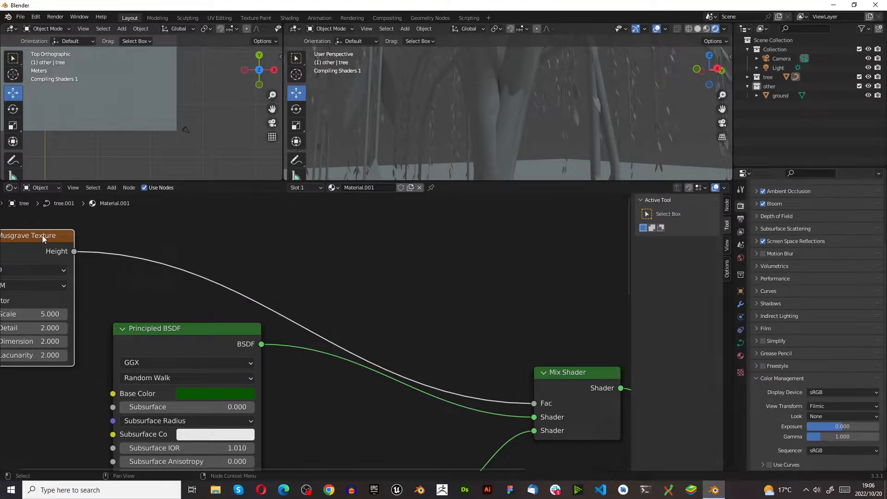
drag(40, 234, 406, 227)
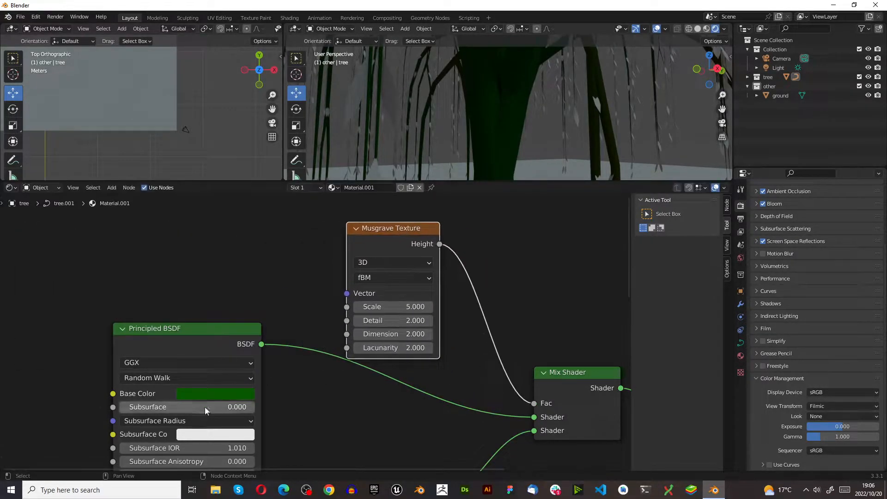
- Change the upper Principled BSDF's base color from green to dark red
click(195, 394)
drag(226, 294, 213, 303)
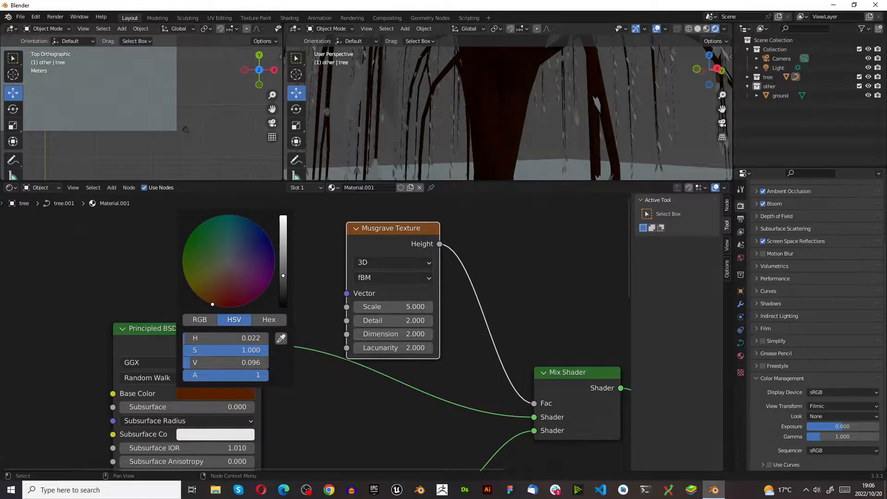
scroll(273, 395, down, 4)
scroll(309, 408, up, 1)
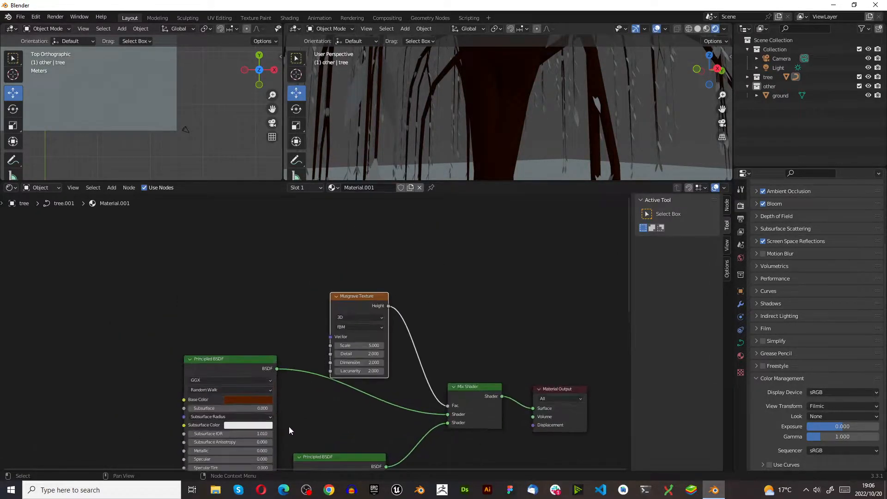
click(245, 401)
drag(251, 343, 258, 346)
- Change the Musgrave Texture's type to Multifractal and set its scale to 56
scroll(392, 356, up, 4)
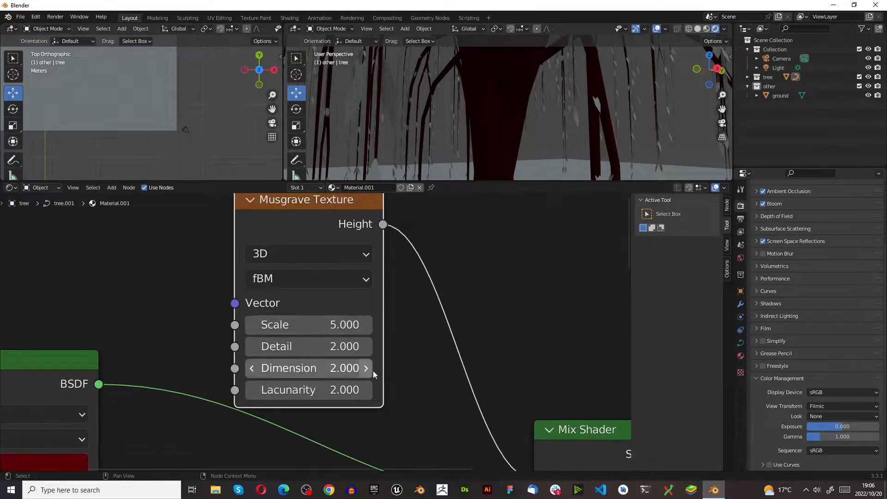
scroll(373, 371, down, 1)
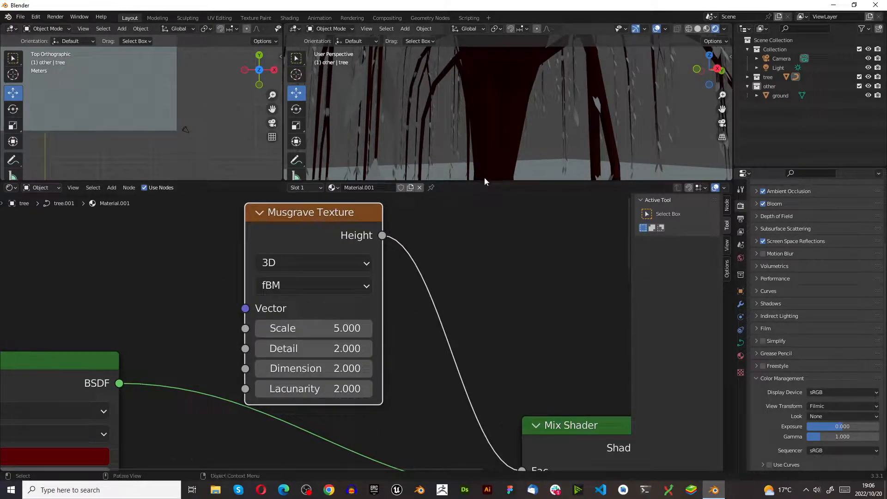
scroll(406, 244, up, 1)
click(299, 294)
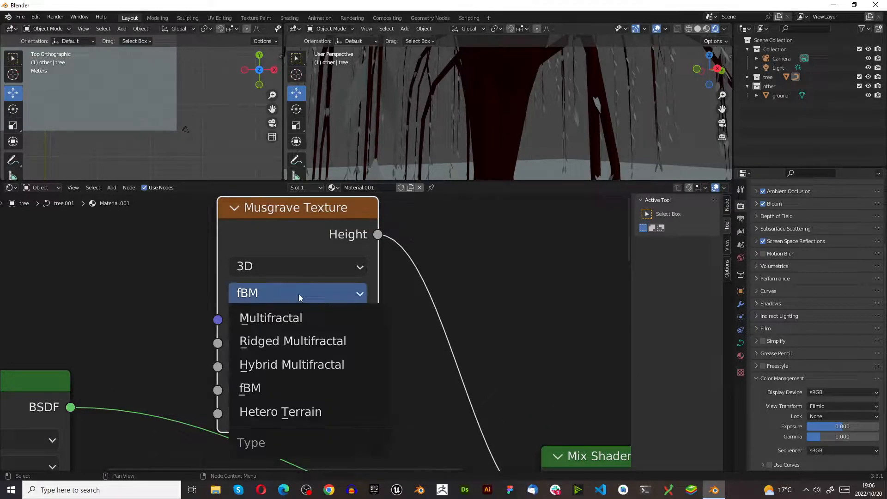
click(310, 324)
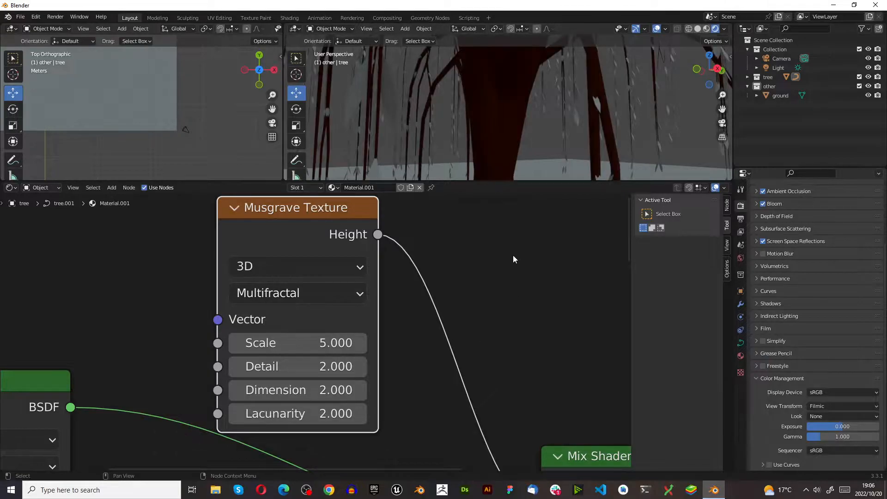
drag(295, 343, 411, 342)
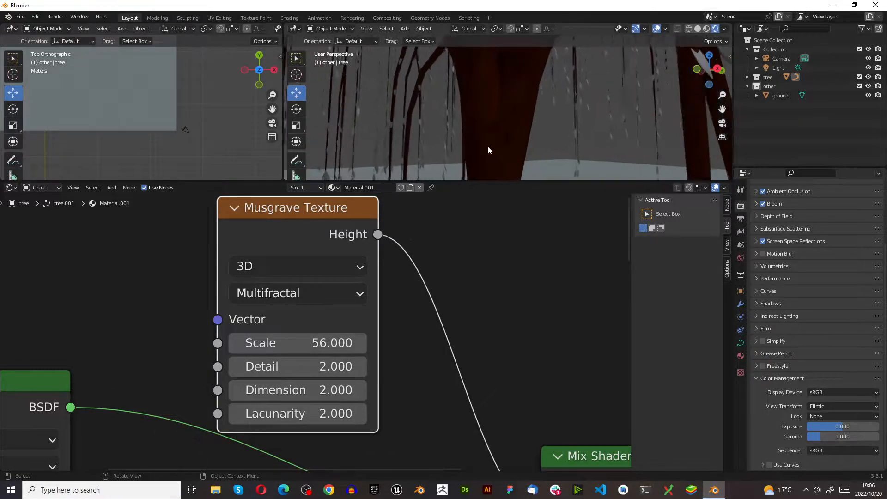
- Brighten the upper Principled BSDF's base color to full bright red so the texture pattern can be judged on the trunk
scroll(518, 119, down, 6)
middle_drag(511, 123, 492, 200)
scroll(493, 201, down, 2)
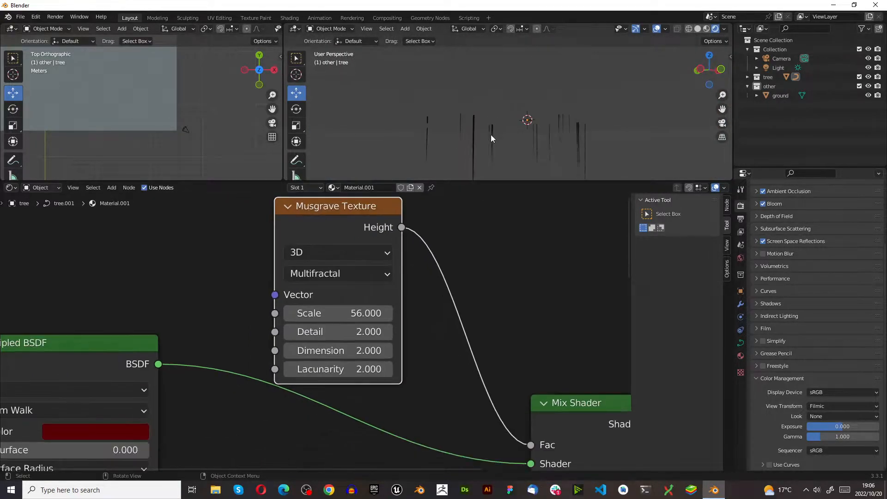
scroll(473, 143, up, 5)
scroll(469, 138, down, 4)
scroll(470, 143, up, 8)
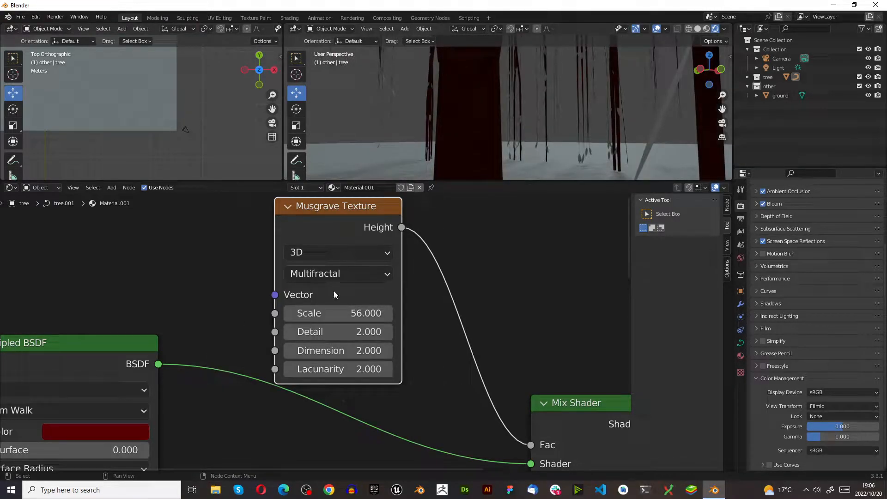
click(132, 432)
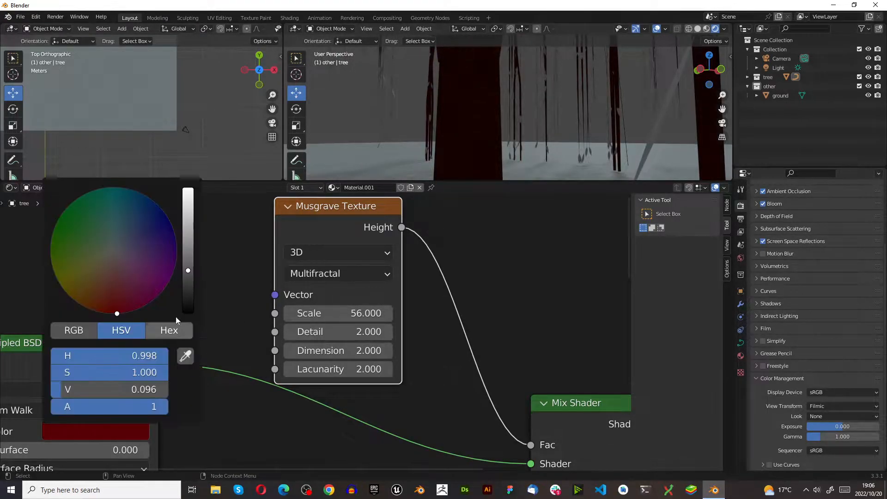
drag(190, 272, 195, 182)
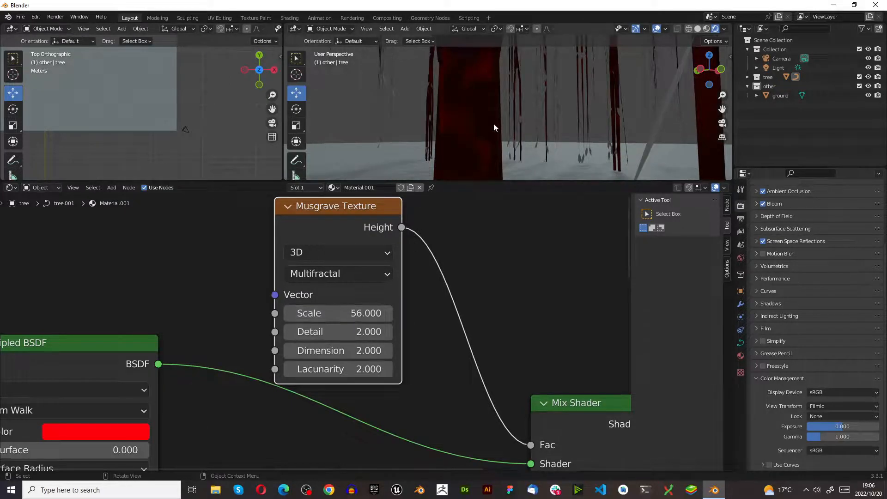
- Set the Musgrave Texture's detail to 15, dimension to 28.9 and lacunarity to 19.4
drag(333, 332, 406, 332)
drag(333, 351, 457, 351)
drag(298, 369, 379, 369)
- Try the Ridged Multifractal, Hybrid Multifractal and fBM types on the Musgrave Texture, and return it to Multifractal
click(328, 276)
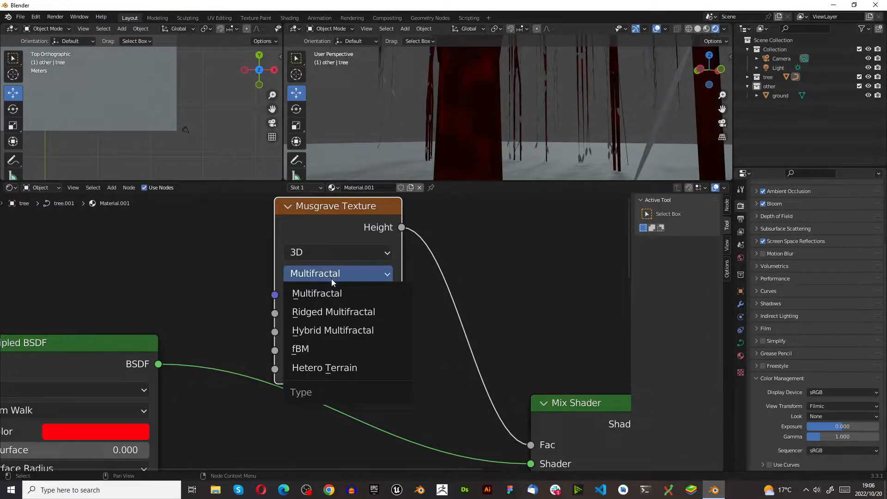
click(350, 312)
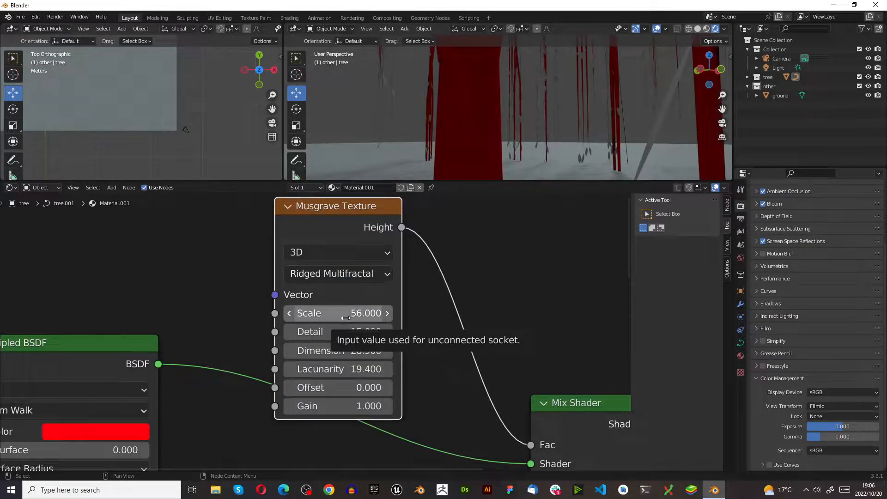
click(369, 272)
click(369, 331)
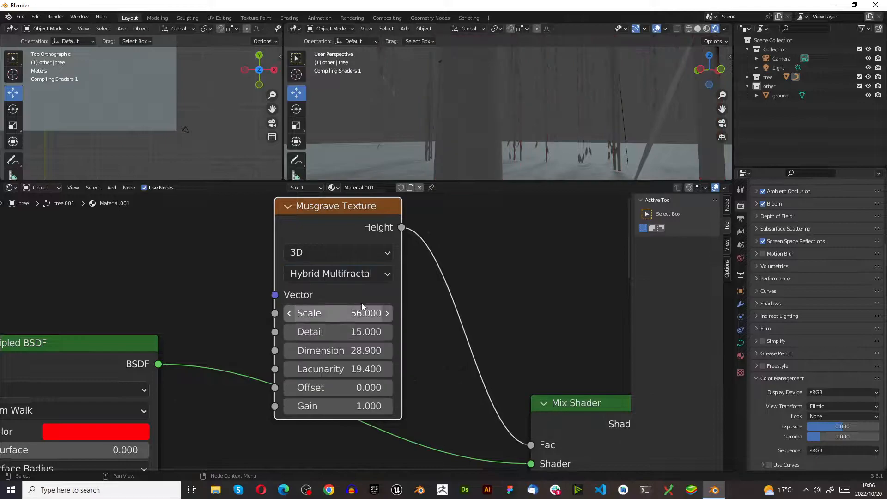
click(366, 274)
click(321, 348)
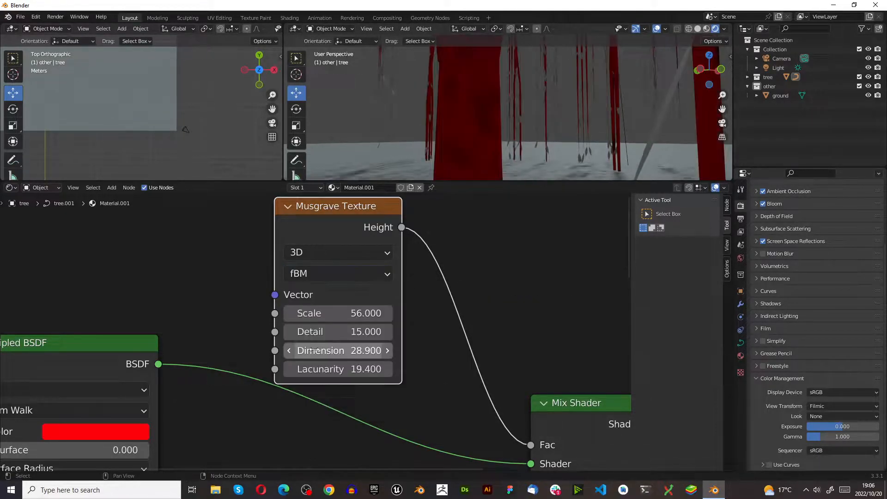
click(332, 274)
click(333, 296)
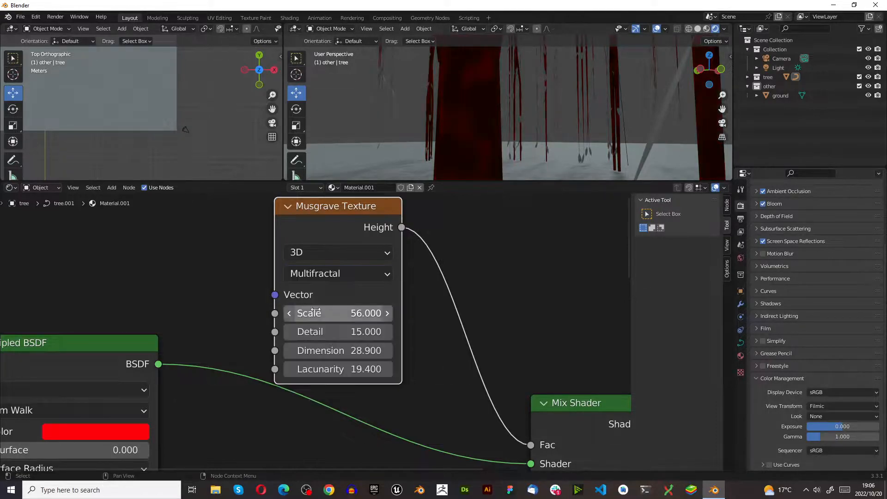
- Set the Musgrave scale to 44.6 and darken the upper Principled BSDF's base color to a red with value 0.055
drag(339, 313, 325, 313)
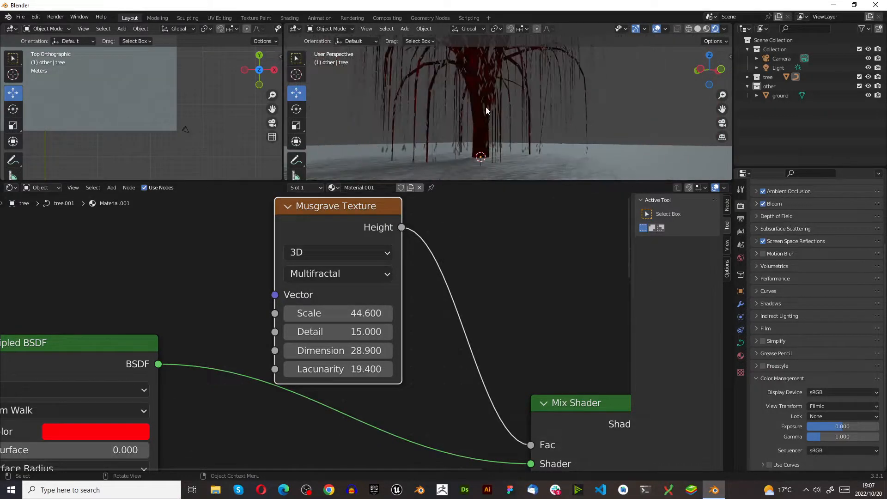
scroll(486, 109, up, 5)
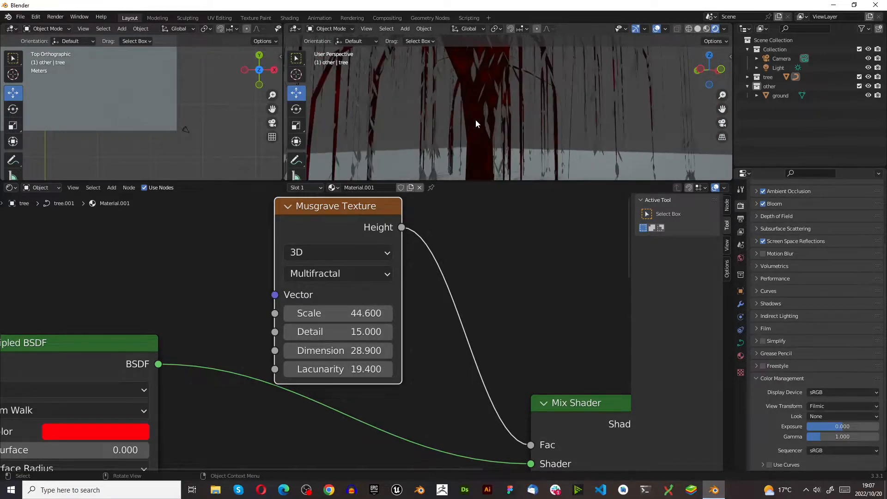
click(112, 435)
click(187, 232)
drag(188, 232, 188, 280)
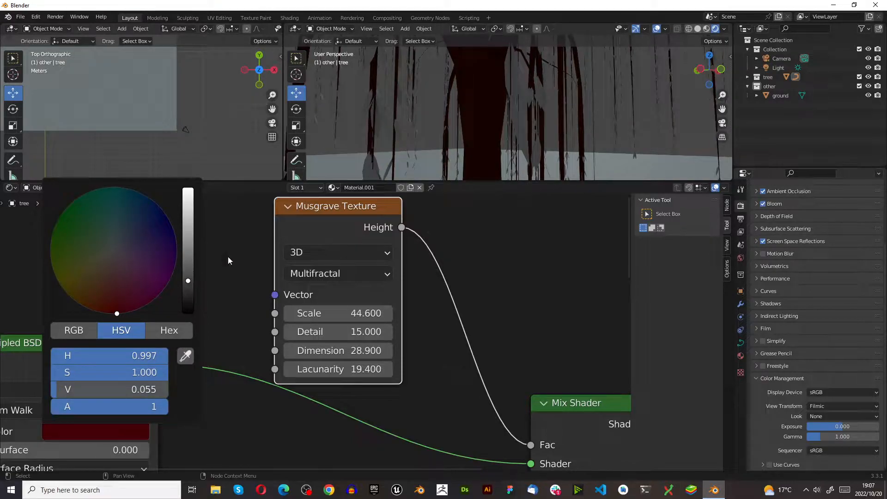
- Examine the dark bark material on the trunk and branches from close up and from a distance
scroll(400, 112, up, 4)
middle_drag(393, 97, 369, 110)
scroll(459, 115, down, 4)
scroll(453, 103, up, 4)
middle_drag(449, 99, 478, 126)
scroll(439, 106, up, 4)
scroll(493, 75, down, 4)
scroll(477, 127, down, 3)
scroll(496, 91, up, 3)
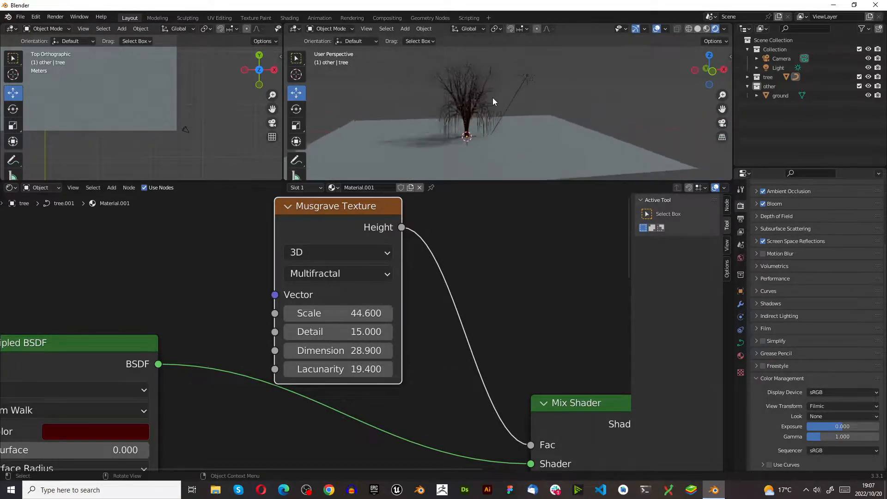
scroll(439, 97, up, 7)
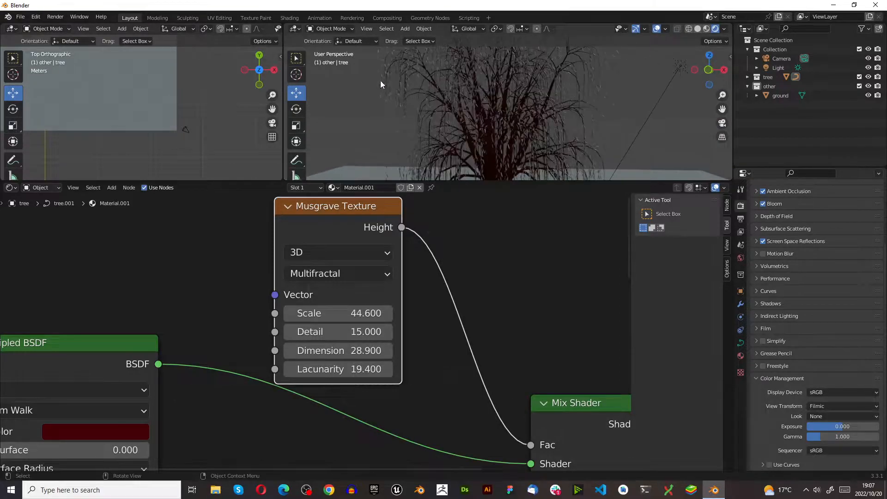
- Select the willow's leaves and create a new material for them
click(390, 110)
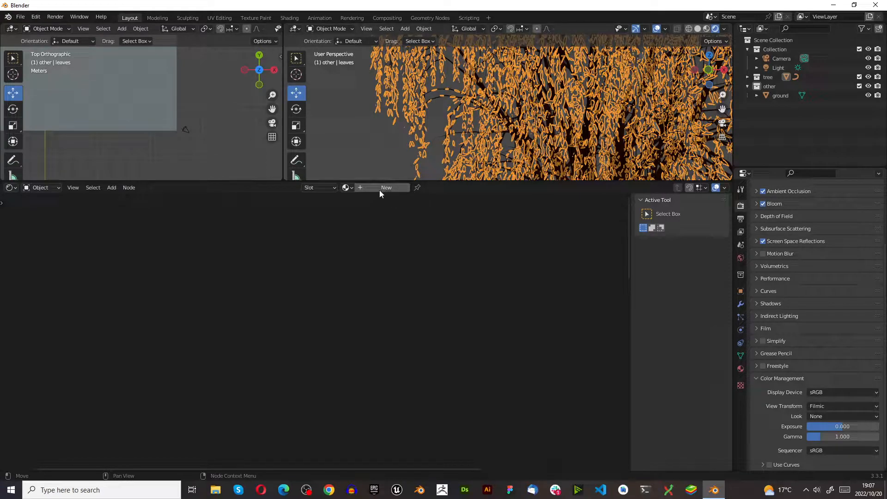
click(739, 369)
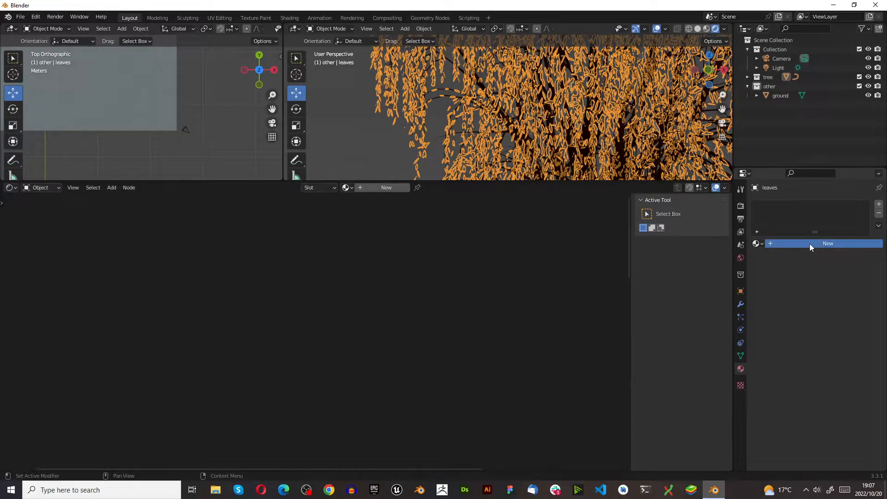
click(809, 243)
scroll(246, 411, up, 3)
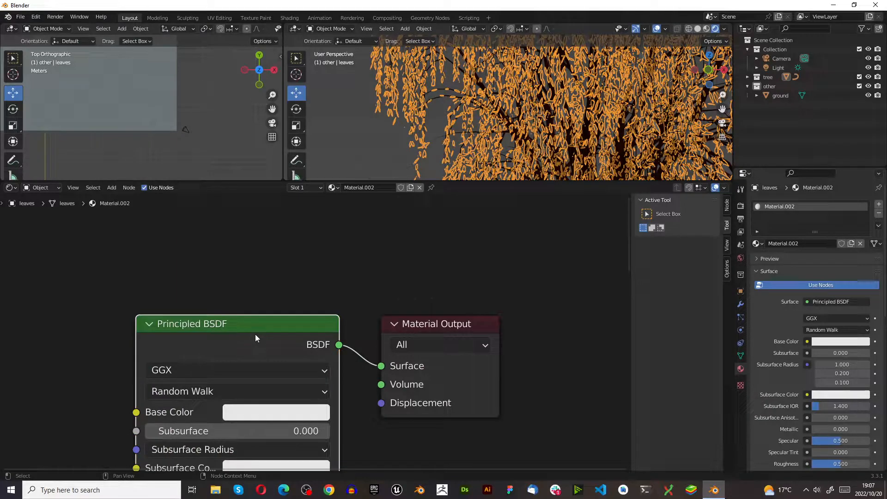
- Replace the leaf material's Principled BSDF with an Emission shader connected to the Material Output's Surface
key(x)
key(shift+a)
mouse_move(257, 338)
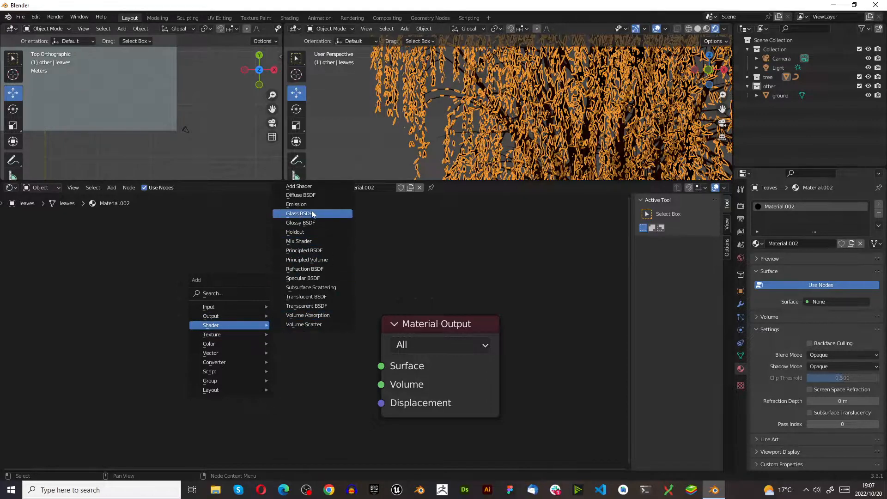
click(298, 205)
click(186, 344)
drag(271, 363, 380, 365)
- Set the leaf Emission shader's strength to 10
double_click(212, 402)
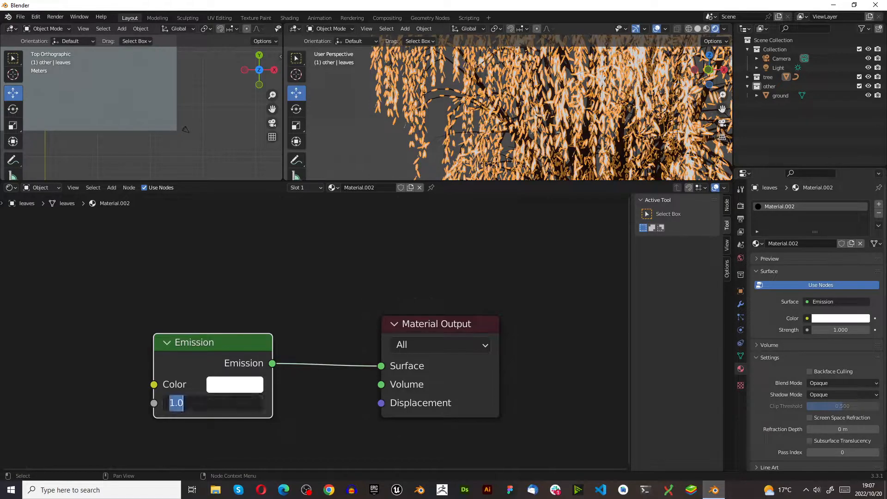
text(10)
key(Return)
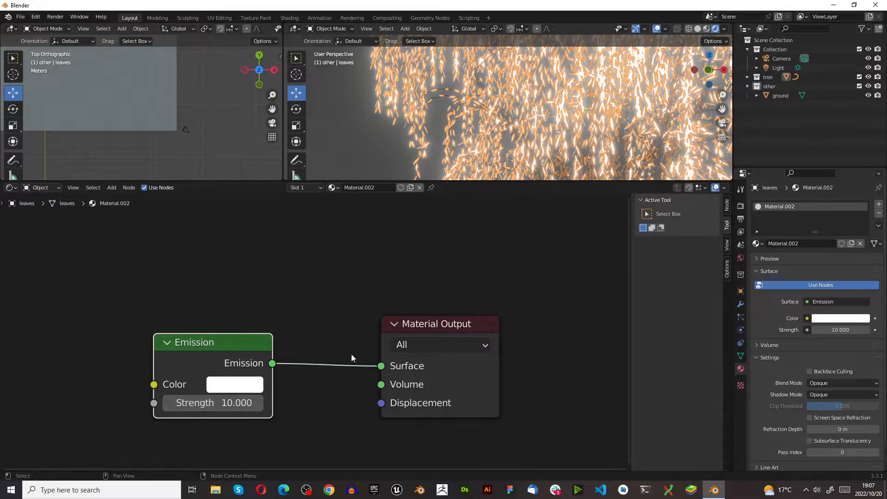
- Deselect the leaves and examine the glow of the whole willow from several distances and angles
scroll(558, 140, down, 10)
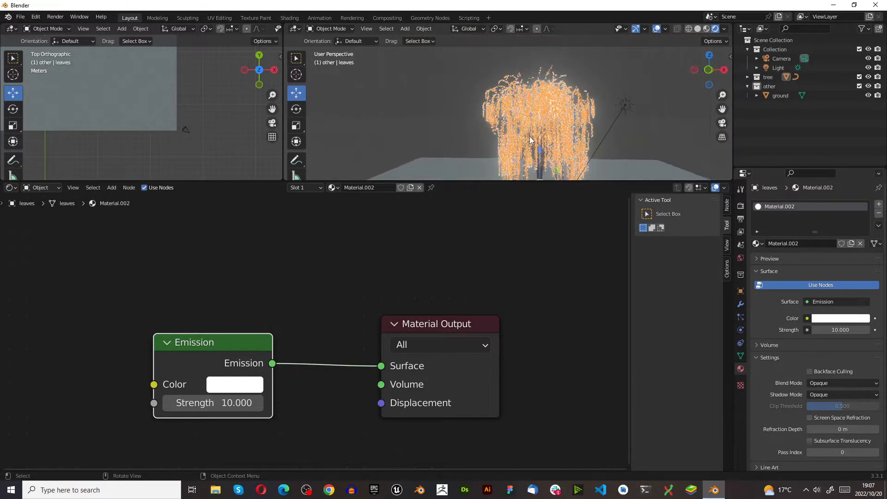
scroll(567, 142, up, 2)
scroll(497, 153, down, 3)
scroll(596, 157, up, 3)
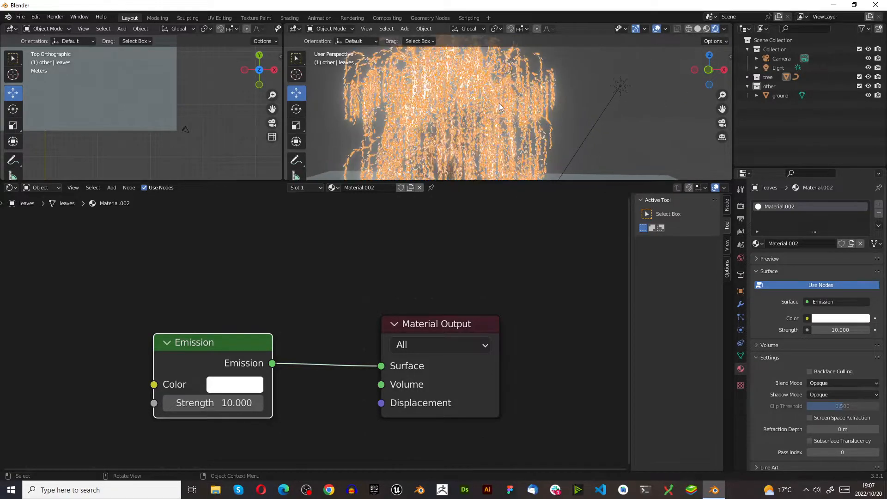
scroll(445, 128, down, 4)
scroll(446, 128, up, 3)
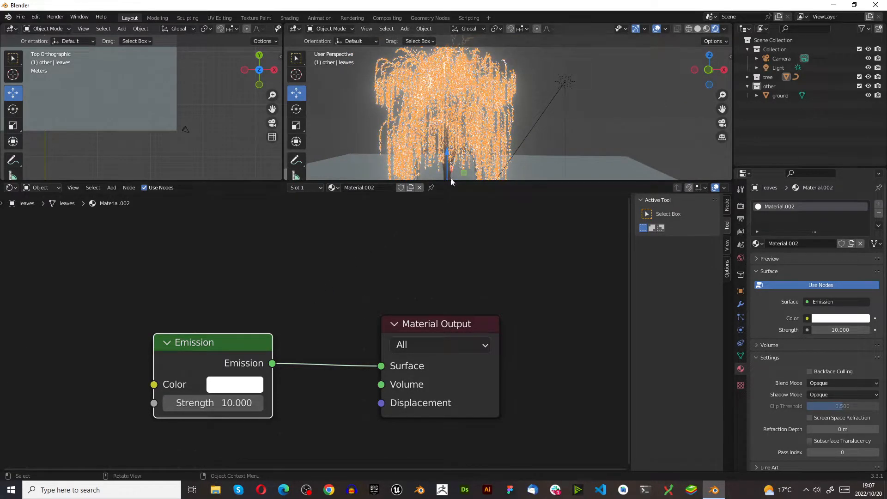
scroll(450, 76, down, 3)
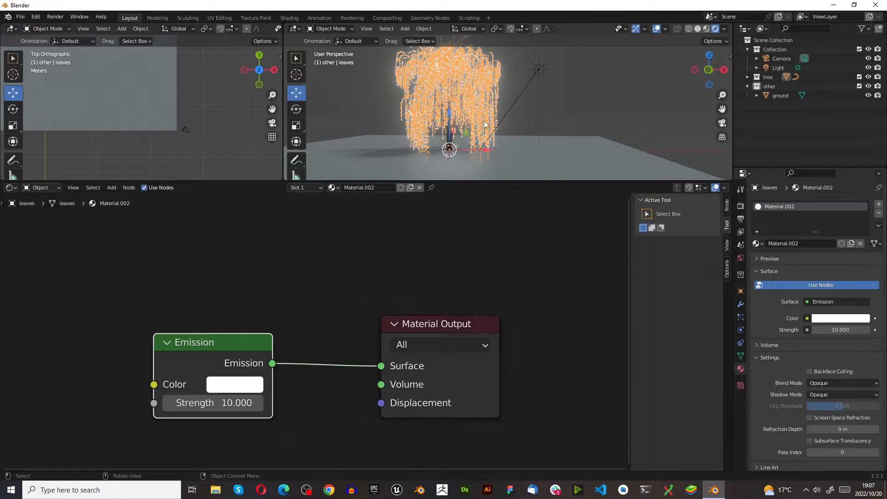
scroll(545, 134, down, 3)
middle_drag(525, 127, 606, 104)
click(606, 105)
scroll(522, 123, up, 6)
scroll(408, 141, down, 3)
mouse_move(480, 137)
middle_down()
mouse_move(508, 144)
mouse_move(480, 153)
middle_up()
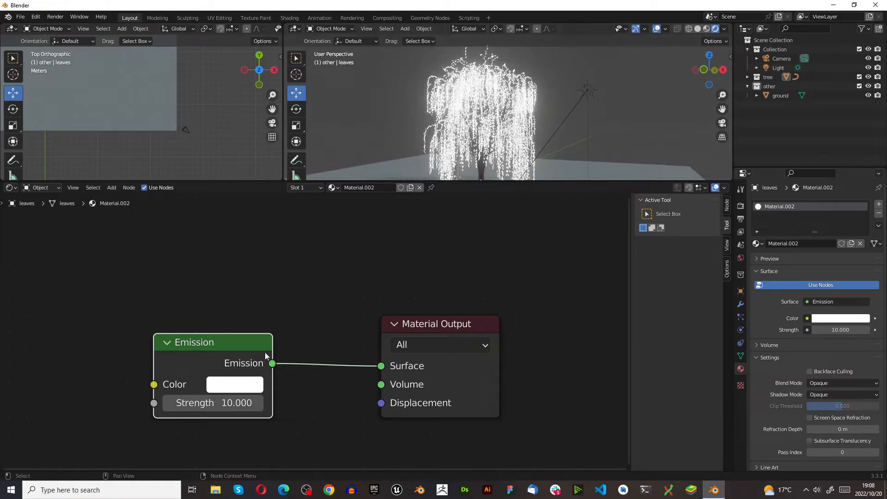
- Set the leaf Emission shader's color to bright green and check the glow on the whole willow
click(234, 391)
drag(244, 224, 254, 165)
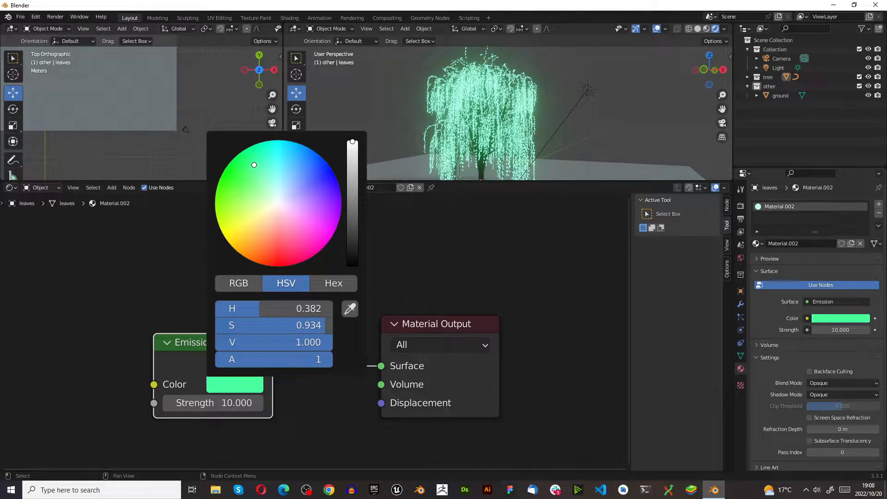
drag(254, 165, 244, 175)
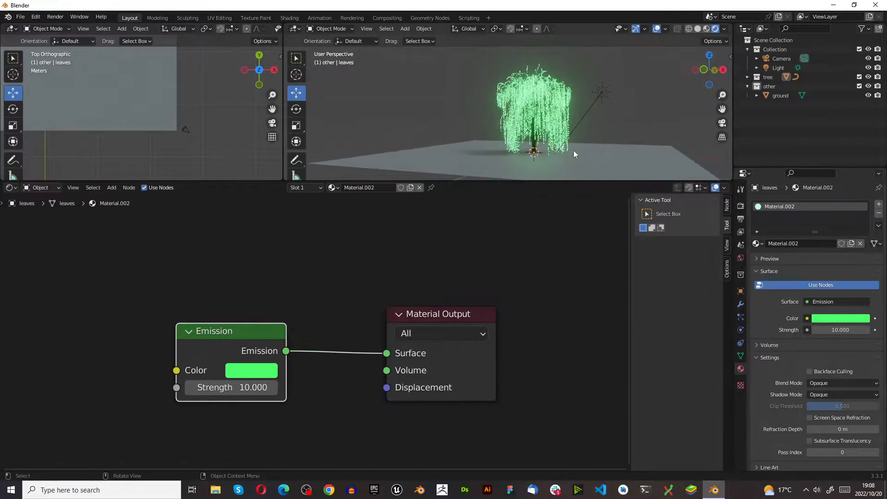
scroll(572, 150, up, 4)
scroll(534, 90, down, 4)
scroll(534, 92, up, 3)
middle_drag(531, 138, 534, 113)
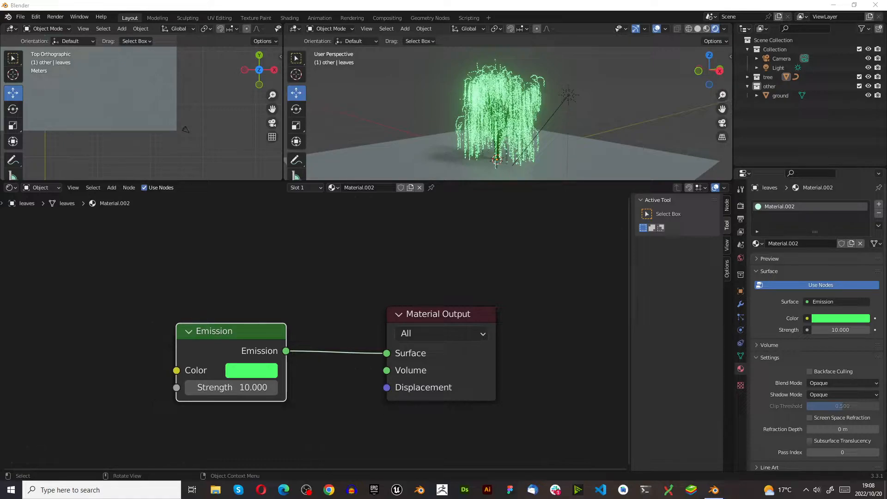
- Switch to Poly Haven in the browser, download the Dikhololo Night HDRI as a 4K EXR, and return to Blender
drag(0, 92, 512, 1)
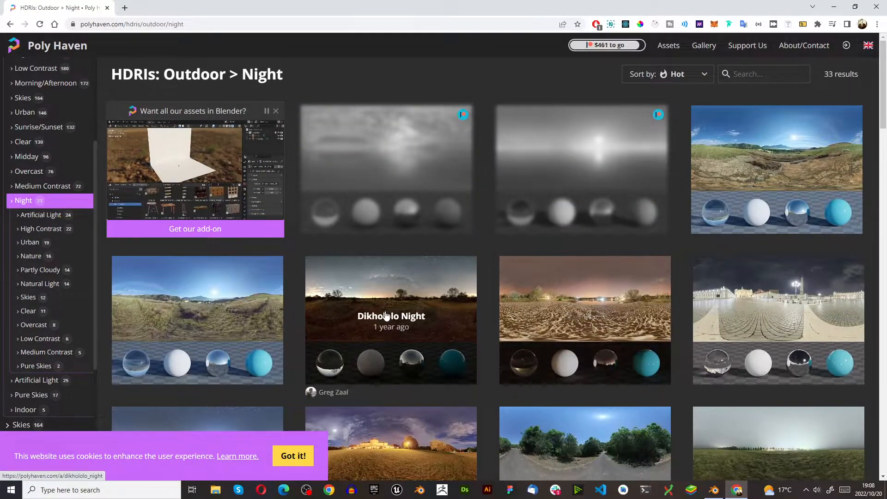
click(341, 308)
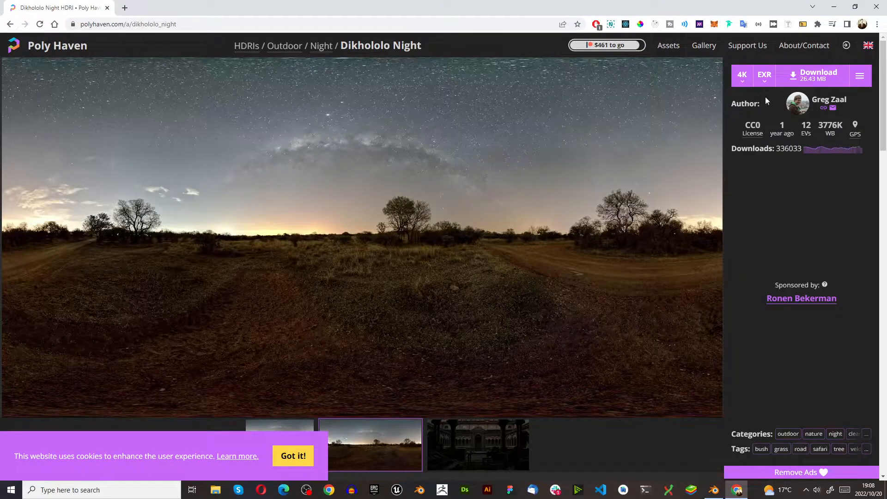
click(814, 75)
drag(664, 13, 0, 485)
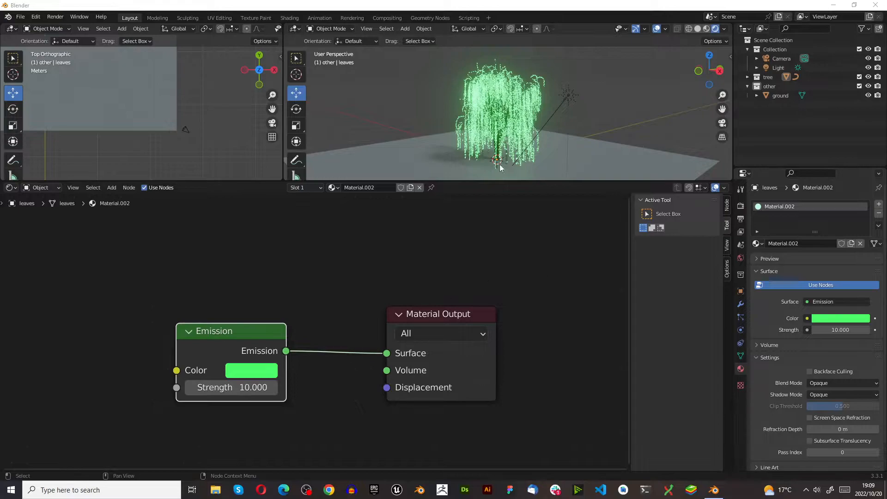
- Tint the world background color a dark violet
click(738, 261)
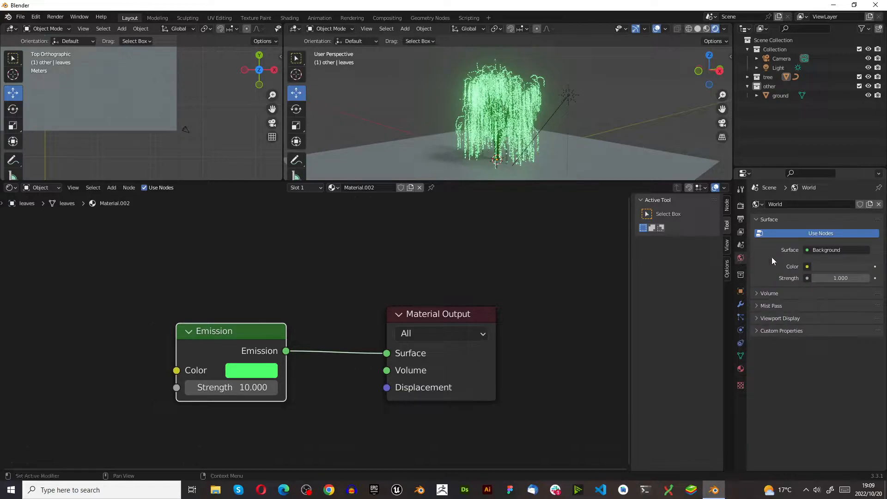
click(820, 266)
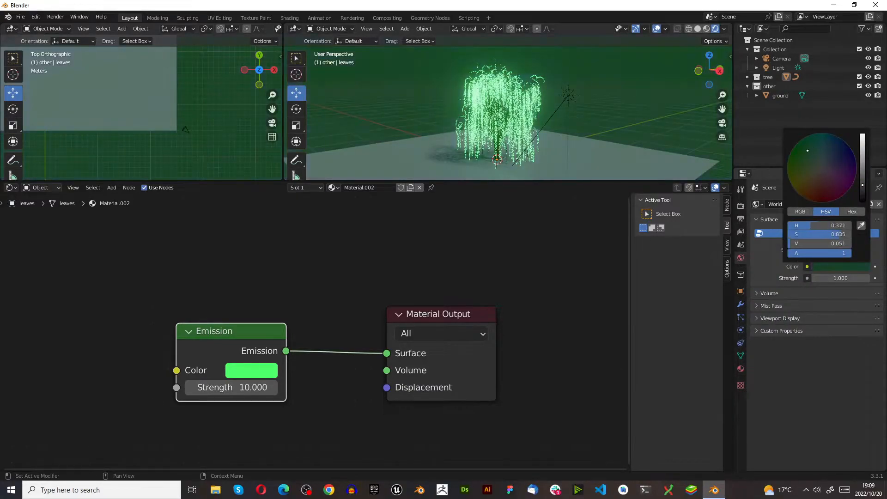
drag(816, 199, 832, 165)
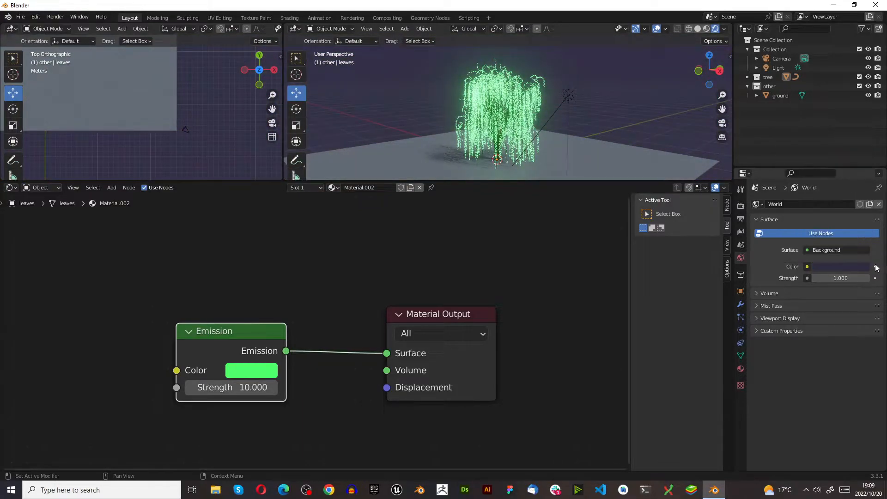
- Assign an Environment Texture to the world background color and load dikhololo_night_4k.exr into it
click(807, 267)
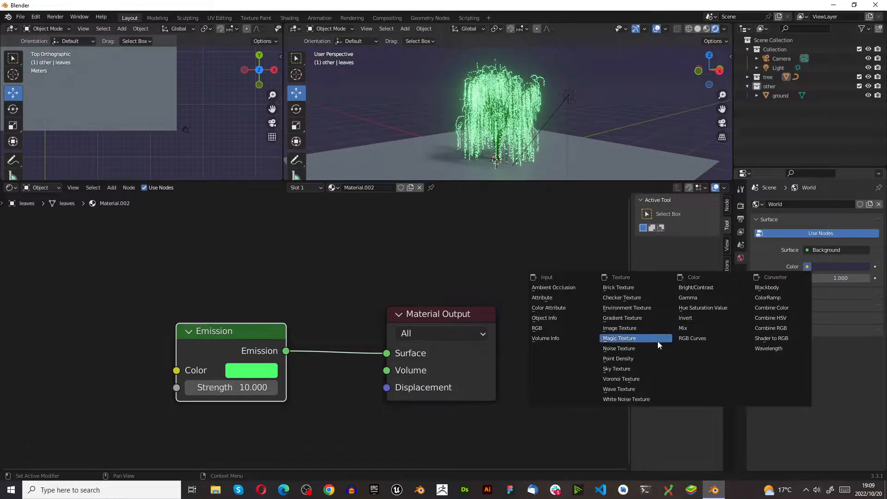
click(642, 308)
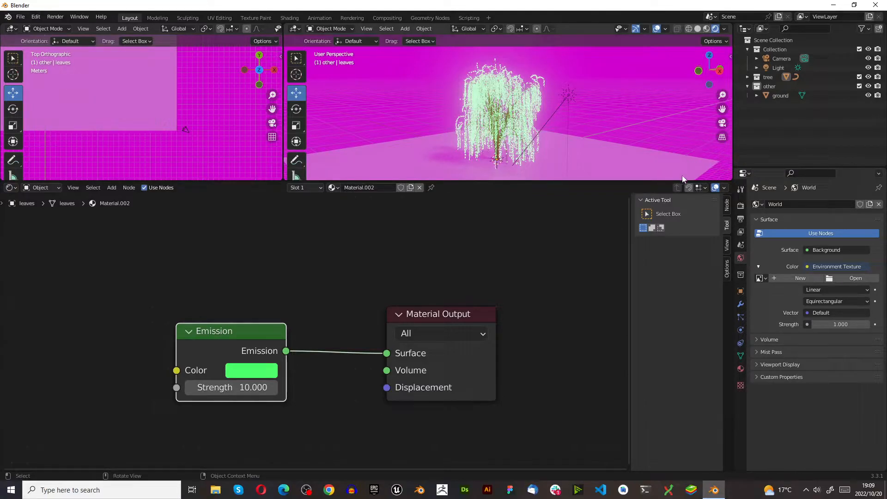
scroll(655, 151, down, 3)
scroll(569, 117, up, 2)
scroll(569, 129, down, 3)
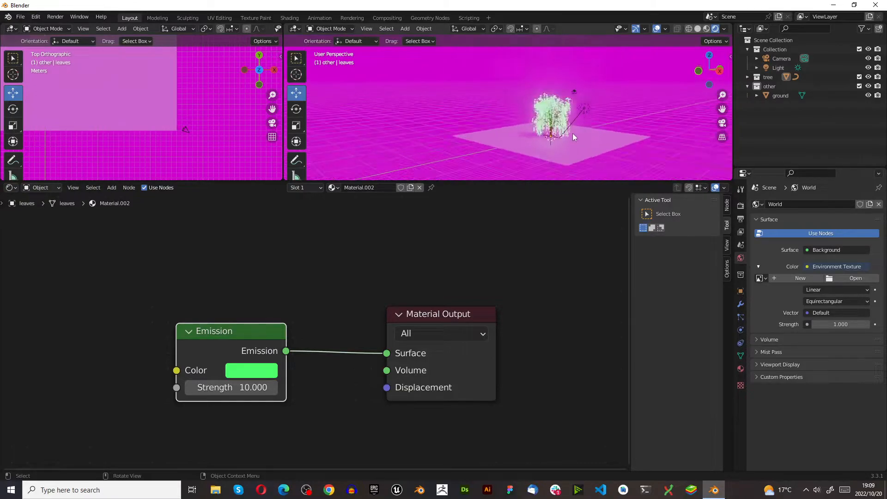
scroll(627, 140, up, 2)
click(854, 277)
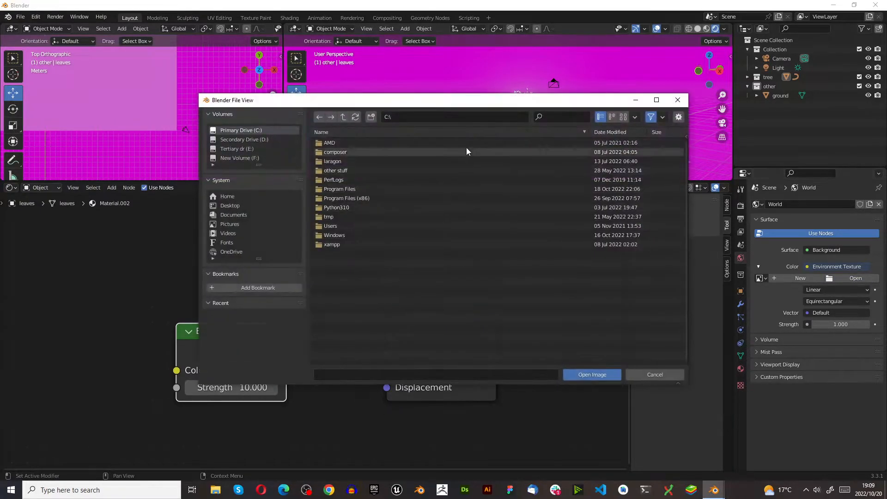
drag(458, 106, 0, 175)
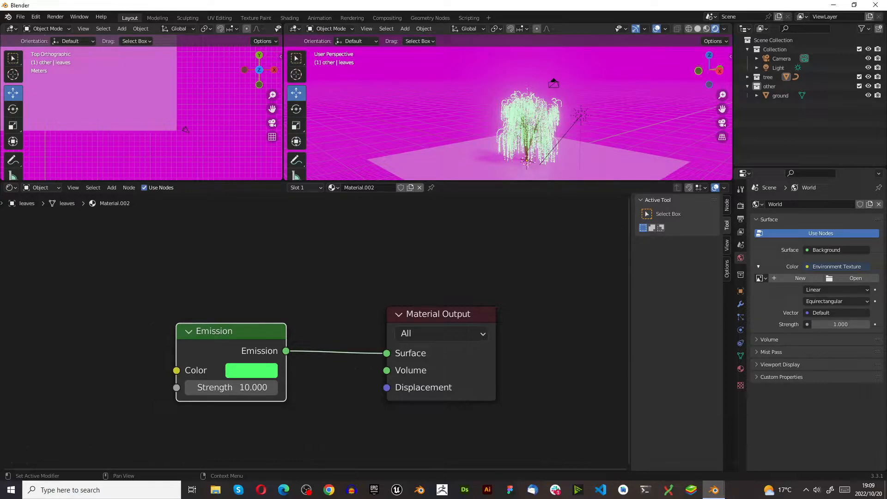
middle_drag(583, 111, 494, 149)
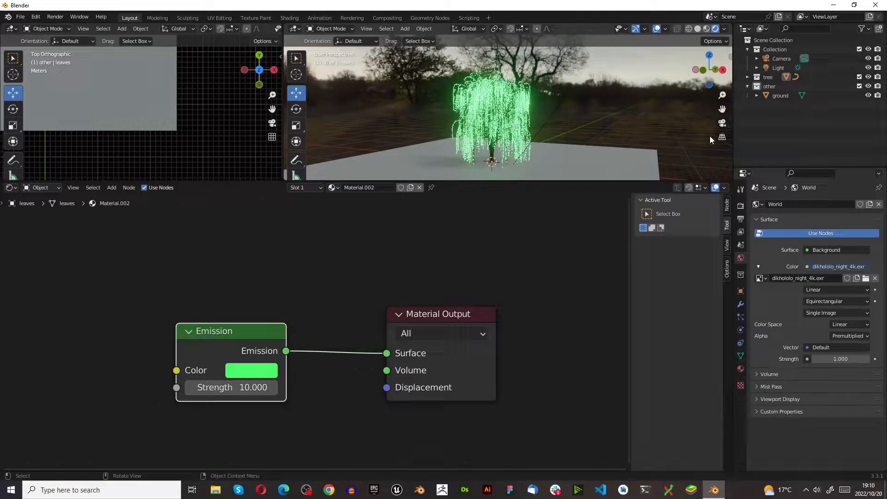
- Set the world background strength to 0.1 and check the darker night backdrop around the willow
click(852, 359)
text(0.1)
key(Return)
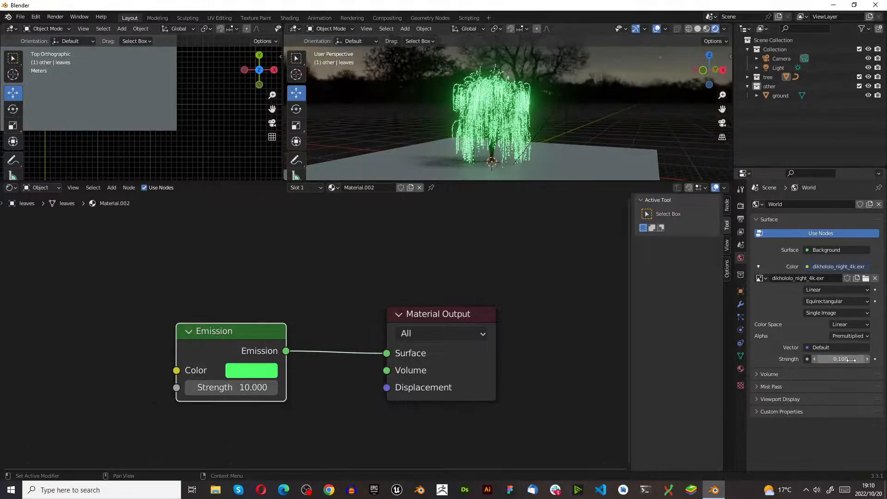
middle_drag(652, 126, 456, 138)
- Select the ground plane and add a Subdivision Surface modifier set to Simple
click(448, 134)
scroll(441, 125, down, 3)
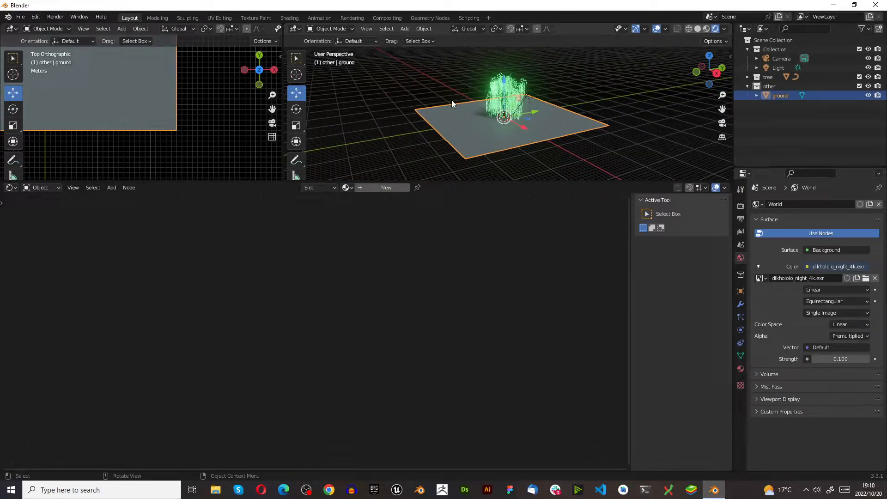
scroll(451, 103, up, 3)
middle_drag(453, 103, 517, 139)
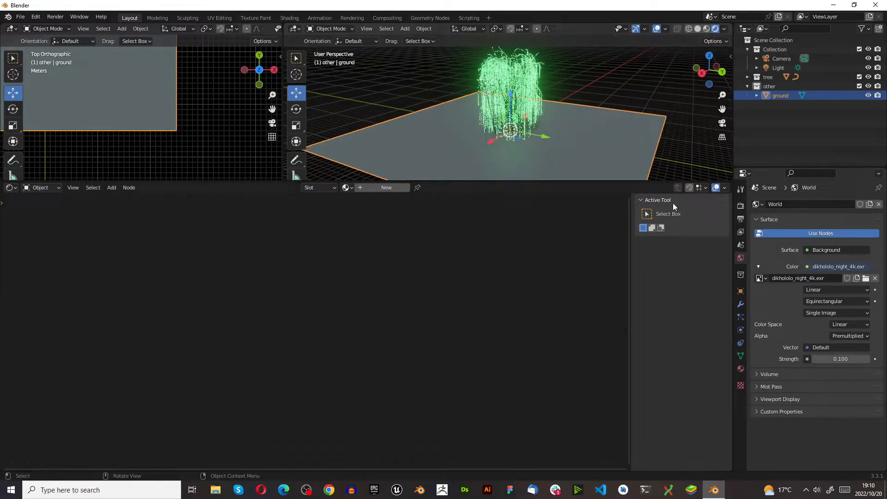
click(740, 308)
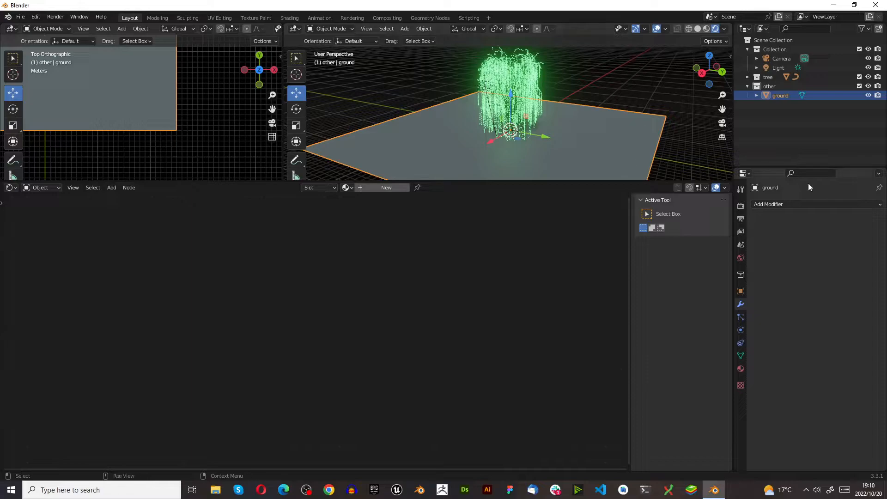
click(793, 204)
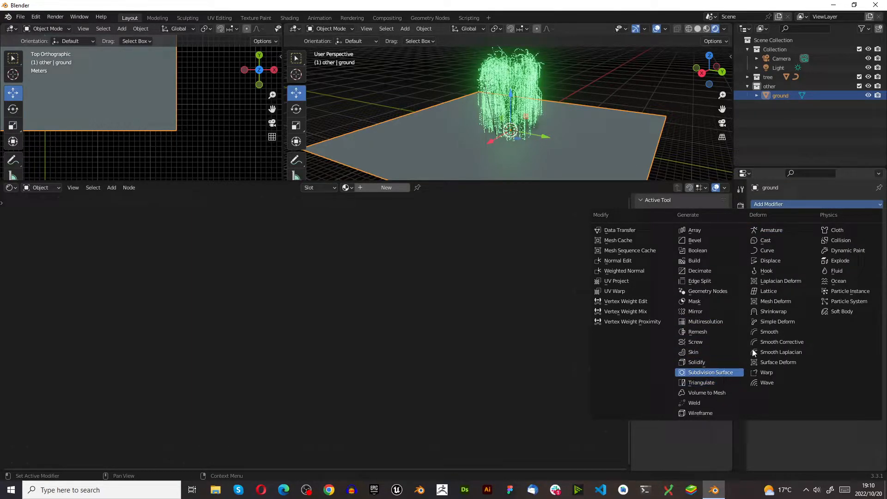
click(734, 371)
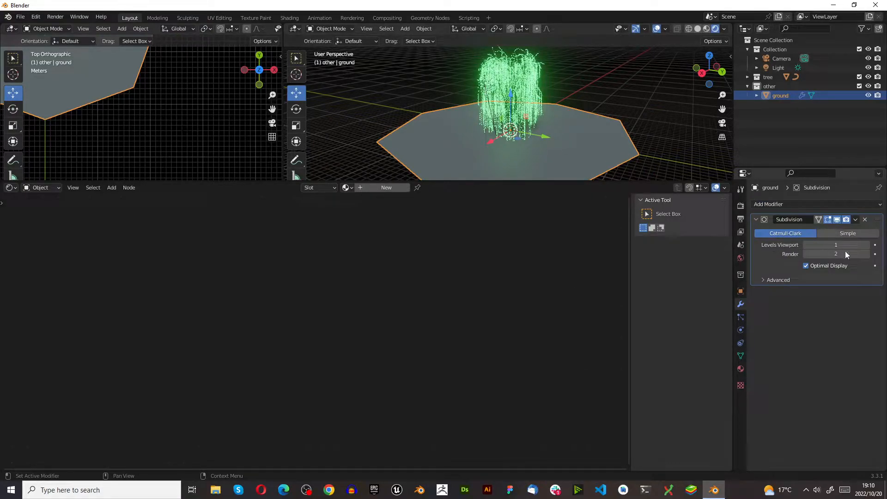
click(844, 232)
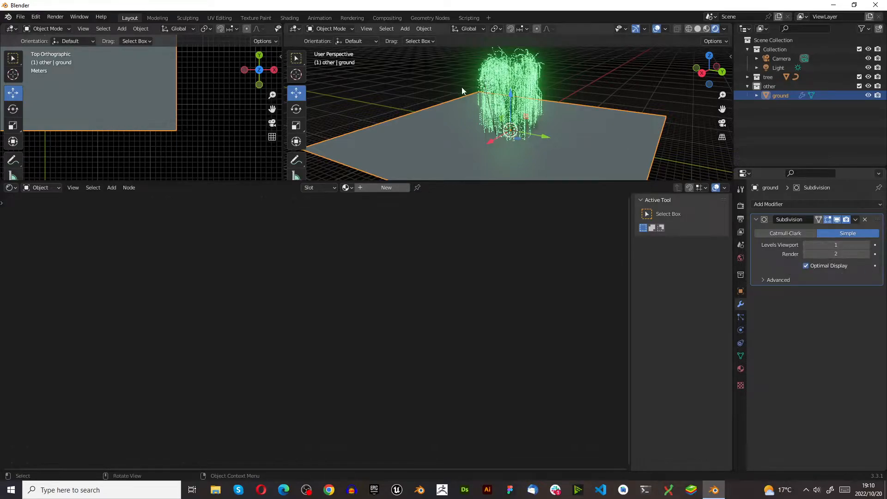
- Enlarge the 3D viewports and set the ground's Subdivision levels to 6 for both viewport and render
scroll(457, 171, down, 4)
scroll(457, 172, up, 4)
drag(472, 183, 467, 317)
scroll(519, 234, down, 3)
scroll(518, 157, up, 4)
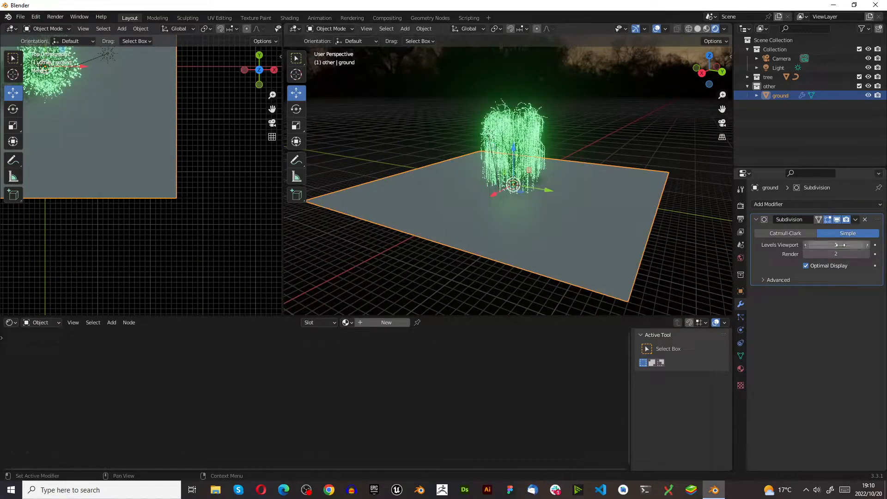
drag(805, 244, 815, 247)
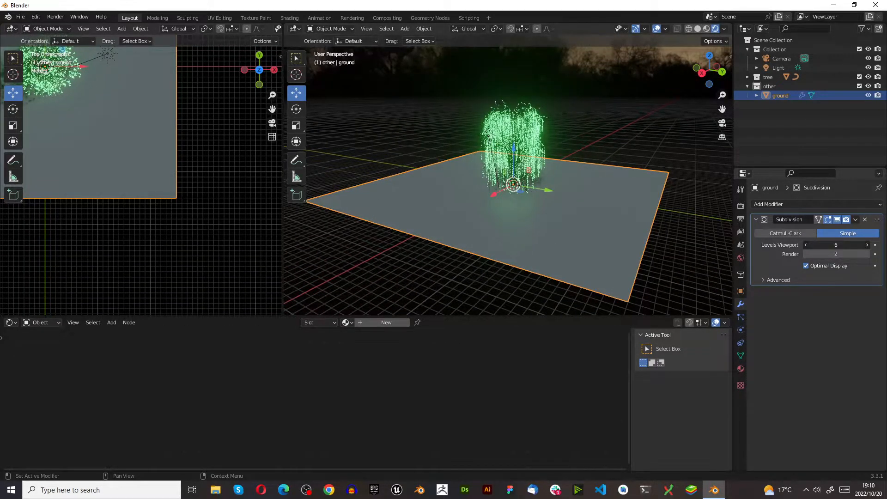
click(831, 253)
text(6)
key(Return)
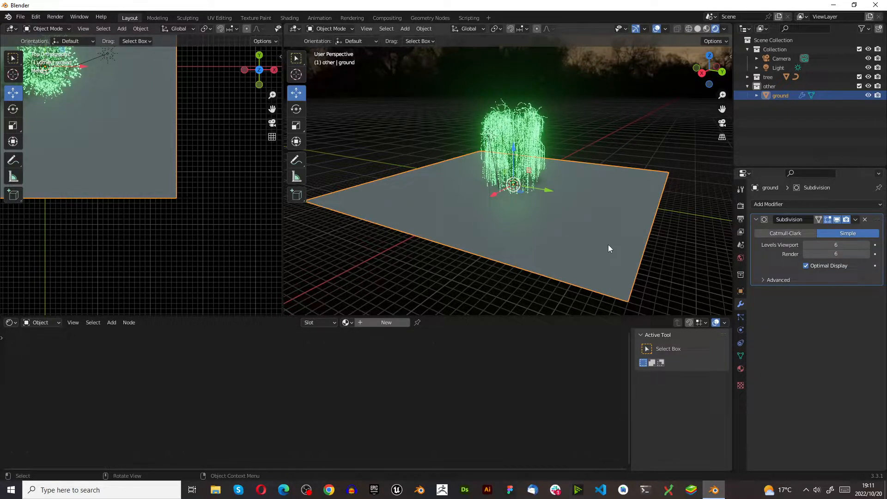
- Enter Edit Mode on the ground plane and turn on X-ray in the perspective viewport
key(Tab)
scroll(533, 238, up, 4)
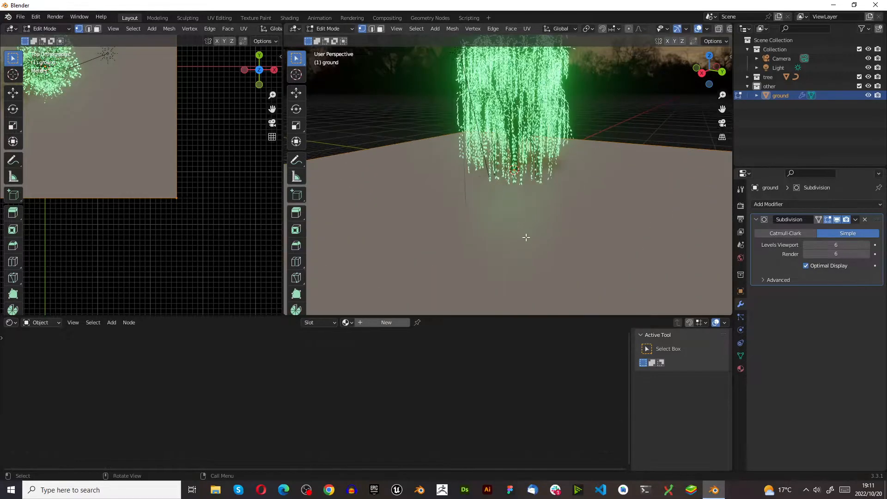
scroll(467, 197, down, 4)
scroll(544, 234, up, 2)
mouse_move(815, 241)
mouse_down()
mouse_move(785, 241)
mouse_move(814, 241)
mouse_up()
scroll(441, 210, up, 2)
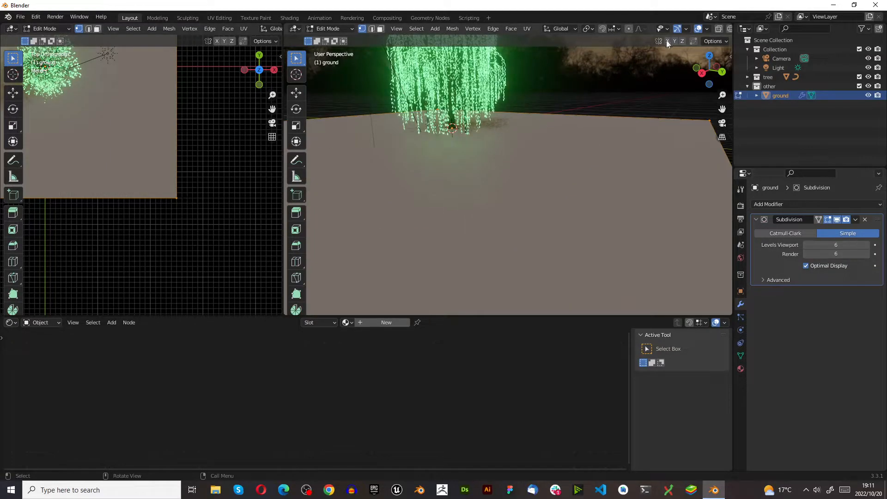
click(717, 29)
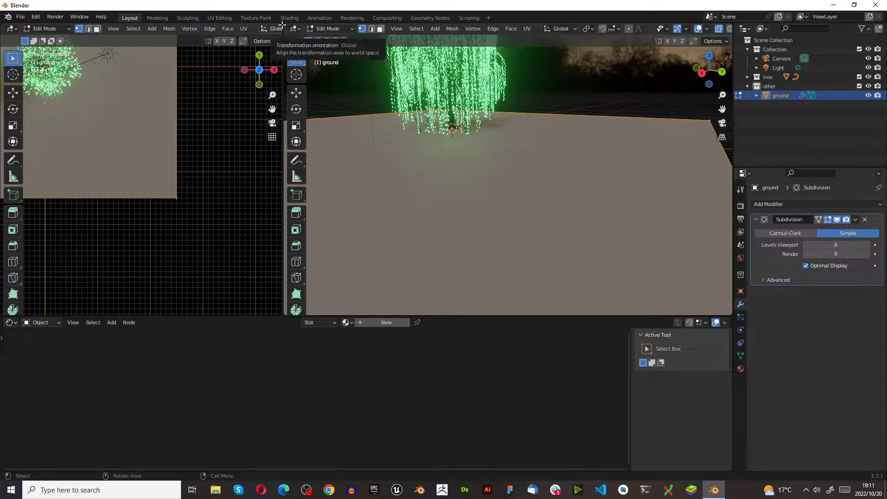
- Merge the two 3D viewports into a single wide perspective viewport framing the willow on its ground plane
drag(283, 164, 400, 172)
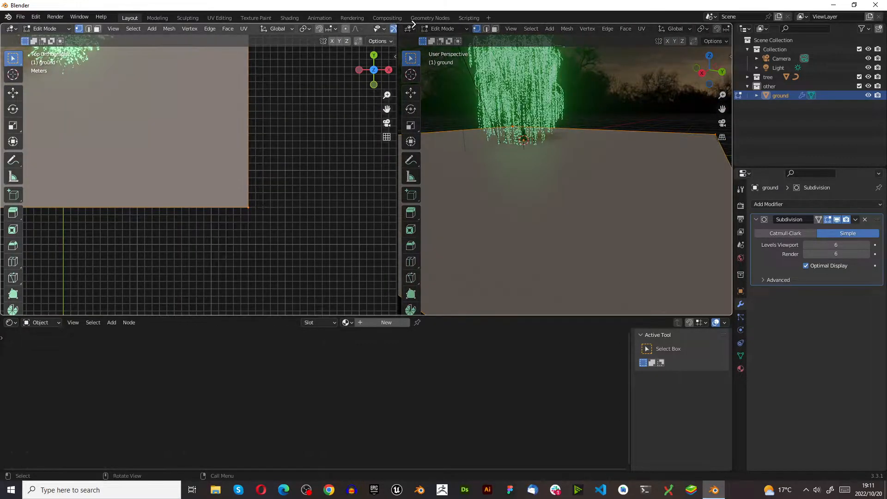
drag(414, 23, 416, 178)
middle_drag(415, 178, 499, 129)
scroll(498, 128, up, 2)
scroll(491, 166, down, 2)
shift+middle_drag(455, 248, 438, 282)
scroll(439, 282, up, 2)
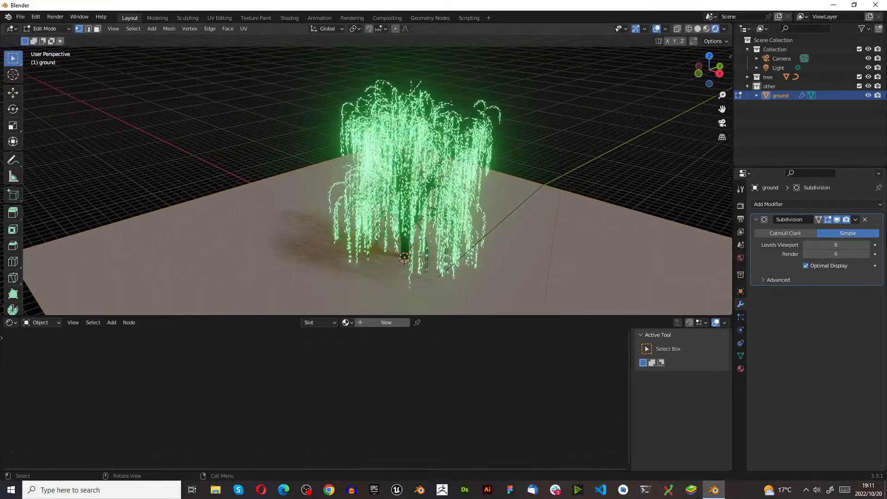
drag(730, 25, 450, 34)
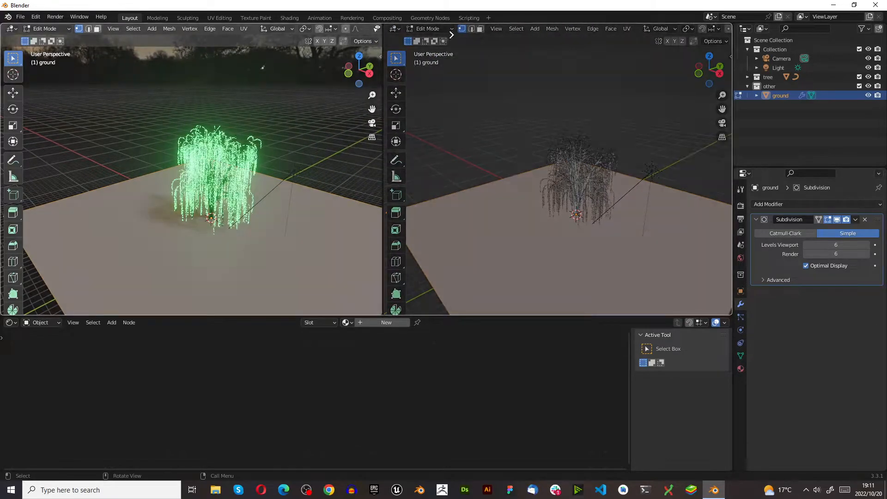
right_click(450, 35)
- Examine the willow and the subdivided ground plane from several angles, comparing Object Mode with Edit Mode
scroll(526, 183, down, 3)
scroll(439, 143, up, 3)
middle_drag(429, 137, 594, 93)
middle_drag(285, 158, 252, 153)
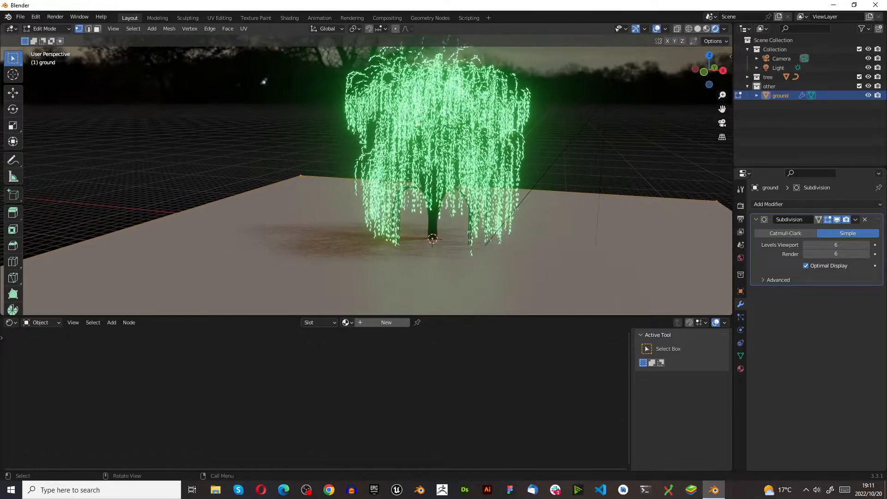
scroll(431, 140, down, 3)
scroll(432, 141, up, 2)
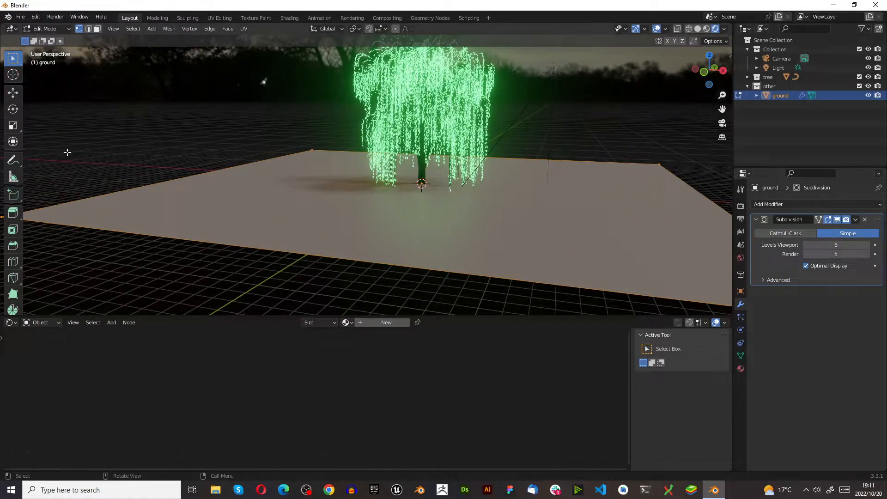
key(Tab)
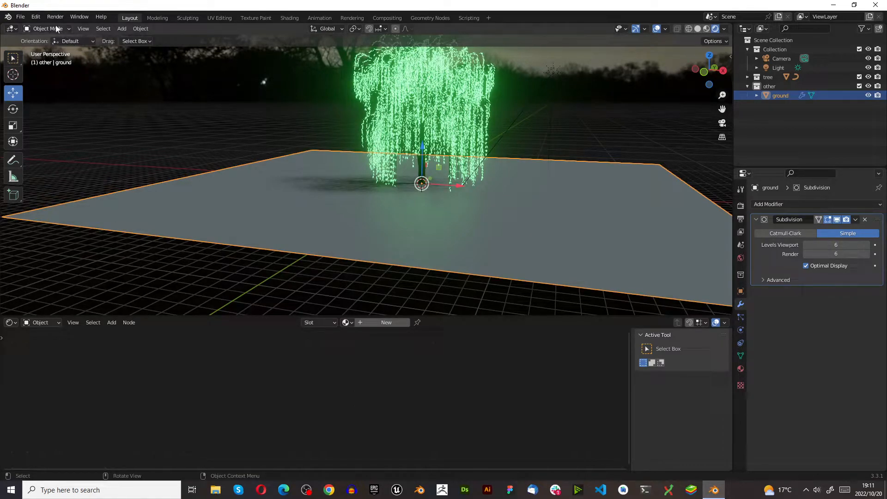
key(Tab)
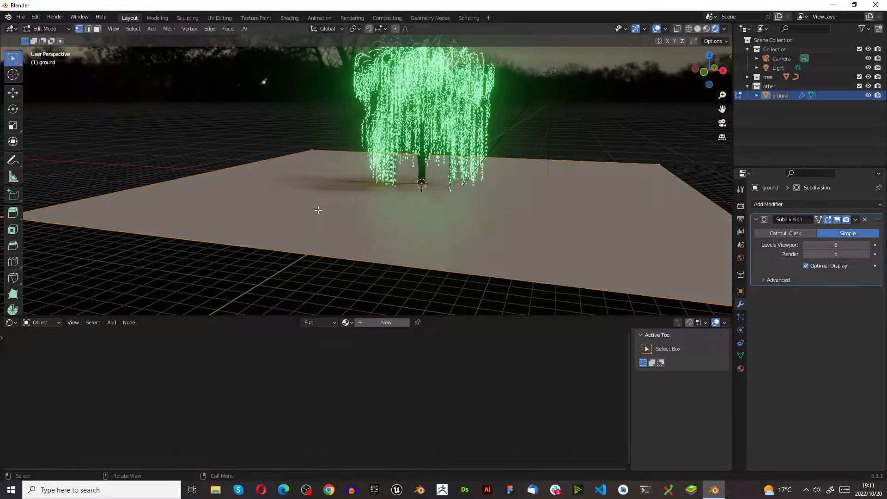
- Switch the viewport to solid shading and return the ground plane to Object Mode
middle_drag(364, 237, 514, 212)
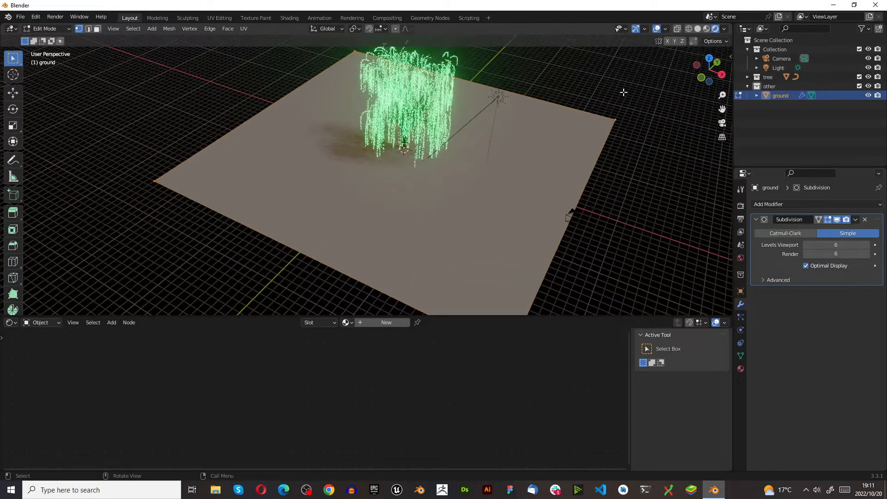
click(688, 29)
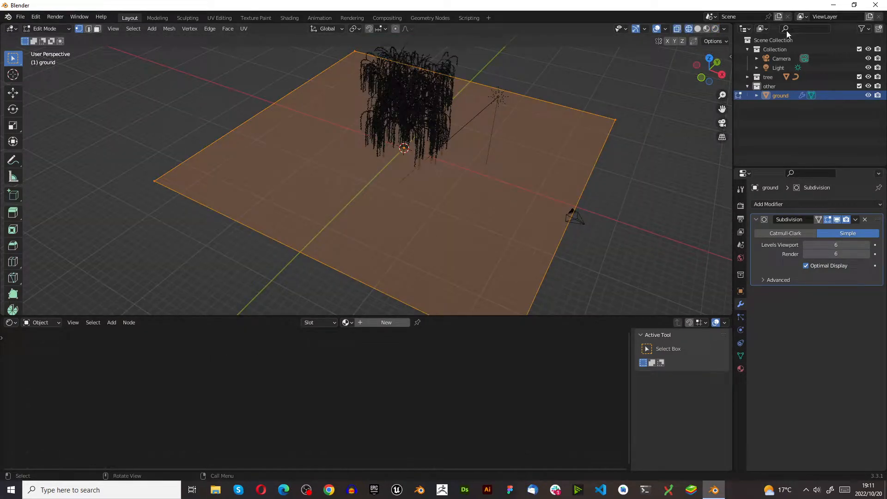
click(697, 29)
key(Tab)
middle_drag(425, 172, 380, 172)
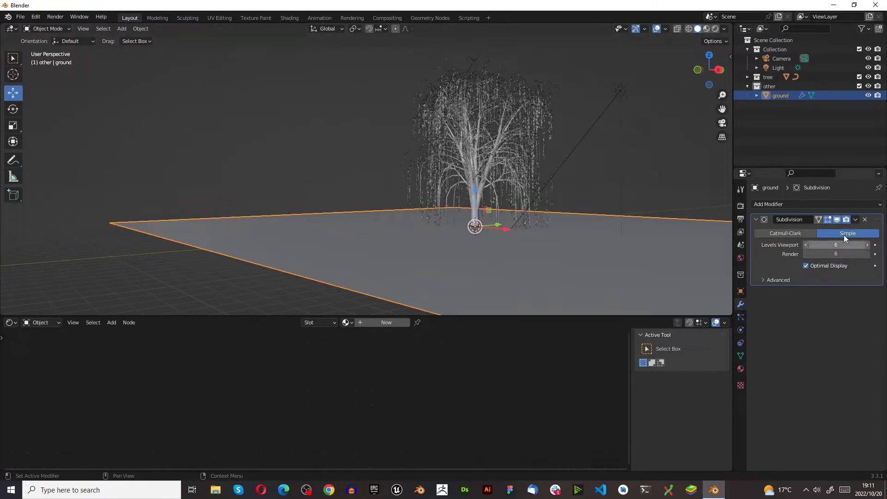
- Add a Displace modifier to the ground after its Subdivision modifier and create a new texture for it
click(809, 204)
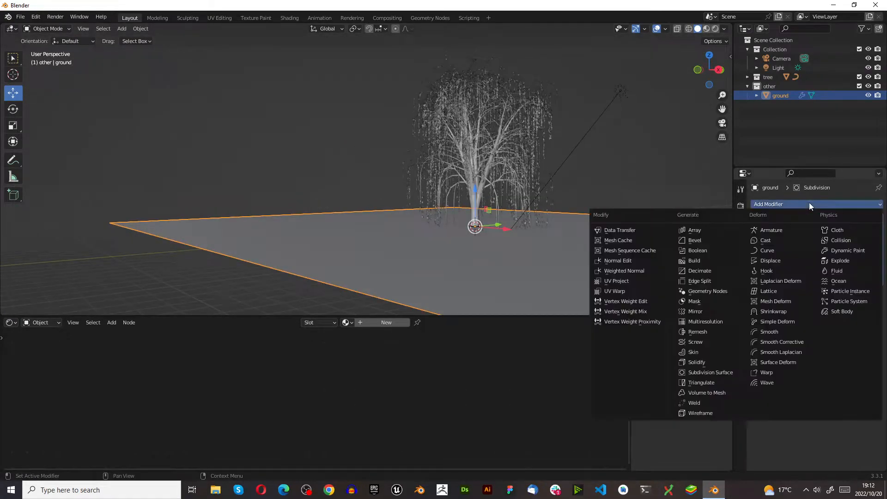
click(795, 262)
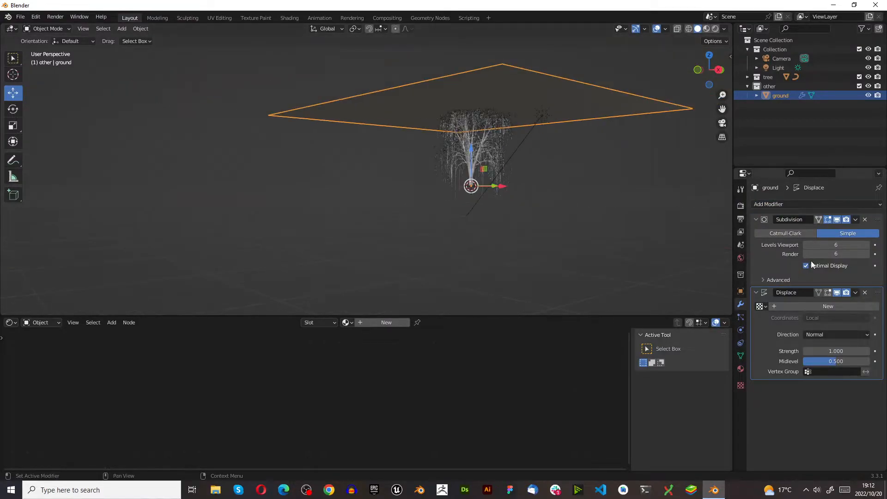
click(840, 309)
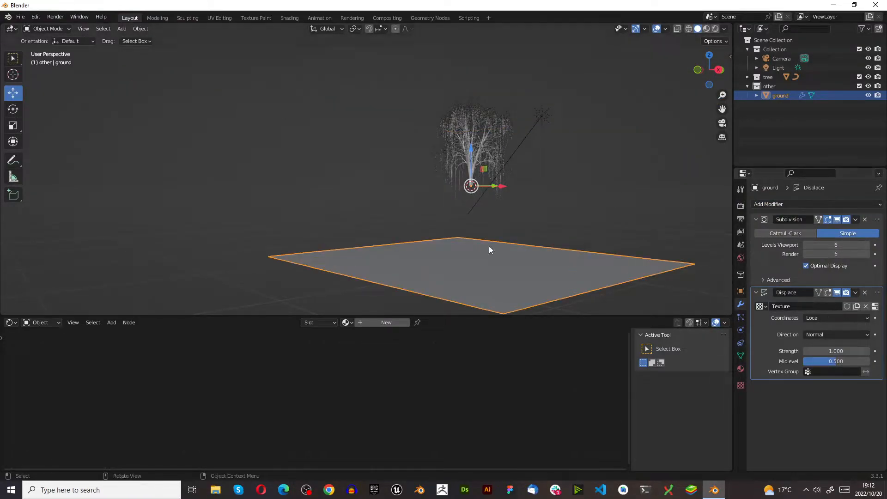
scroll(481, 165, up, 2)
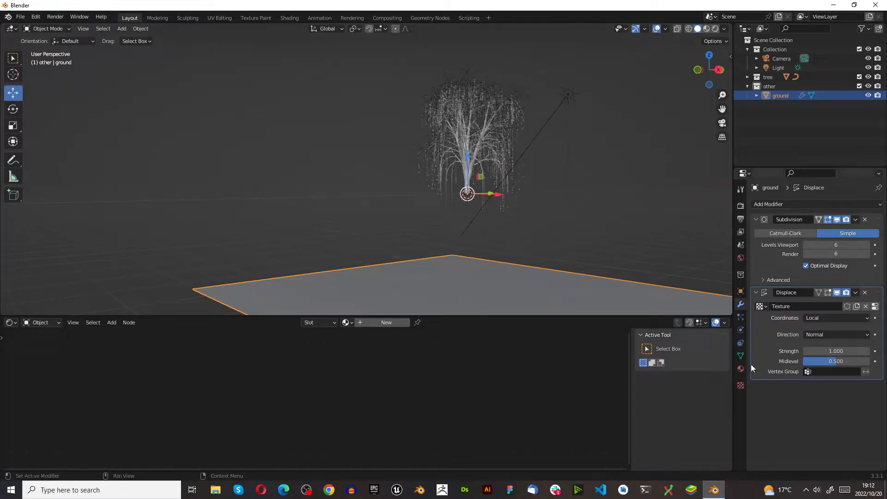
- Rename the Displace modifier's texture to "ground texture"
click(740, 386)
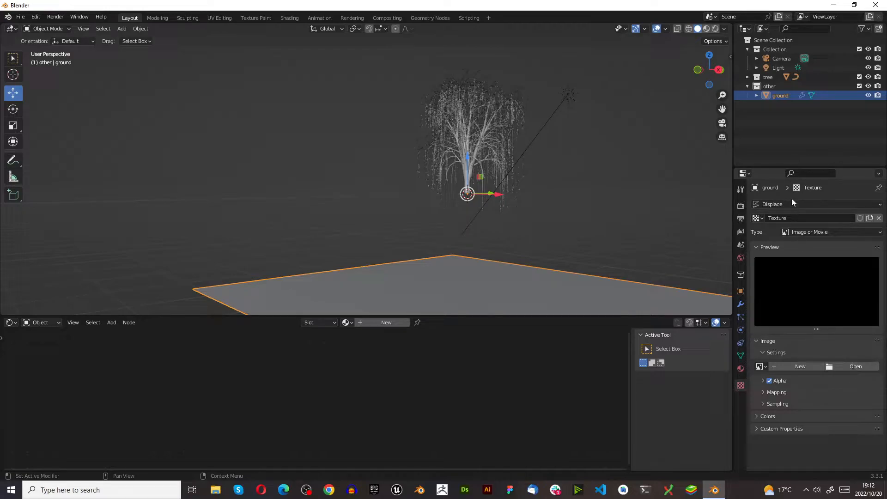
click(794, 216)
text(grou)
key(Return)
- Change the ground texture's type from Image or Movie to Clouds
click(855, 366)
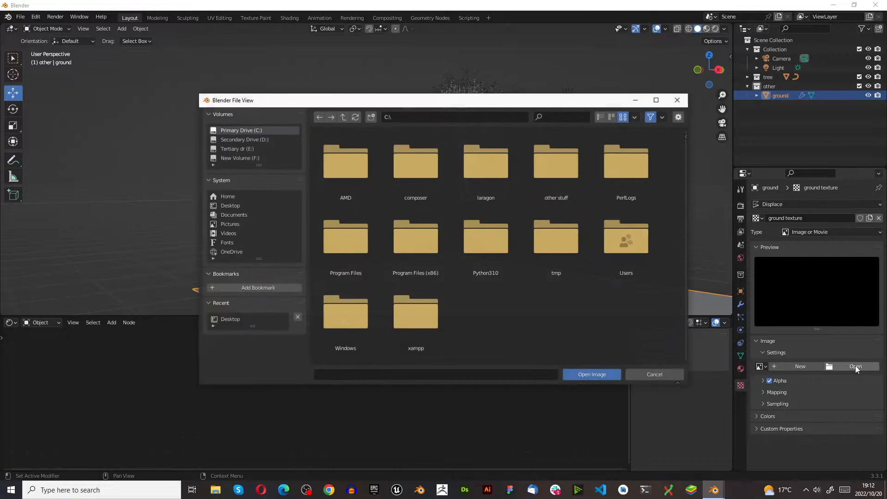
click(677, 100)
click(803, 231)
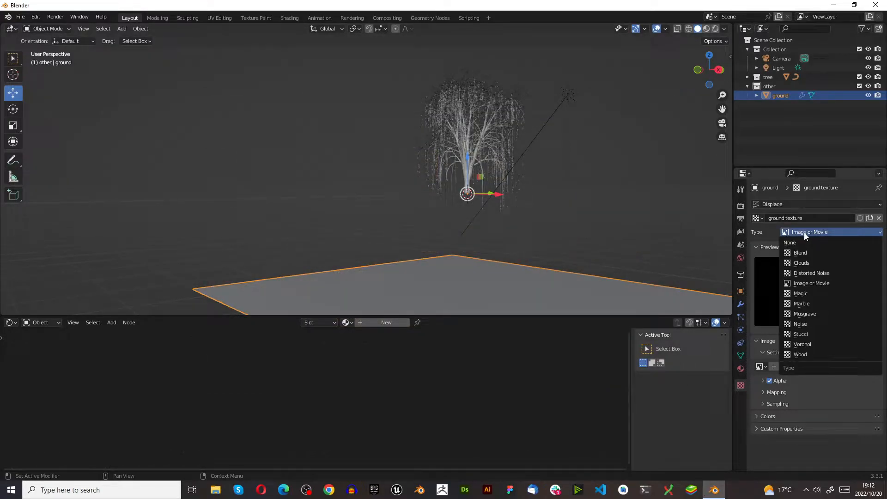
click(817, 263)
middle_drag(525, 132, 459, 116)
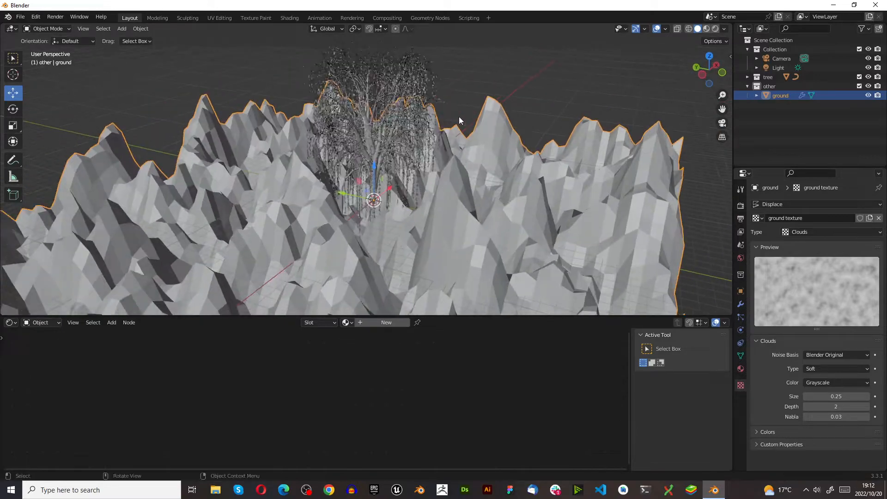
- Shade the ground smooth and set its Displace strength to -0.9
right_click(517, 186)
click(513, 189)
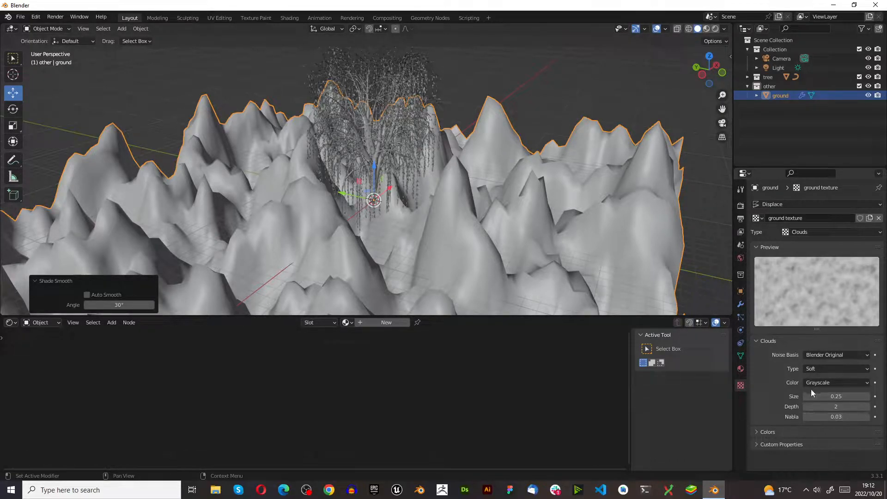
click(739, 304)
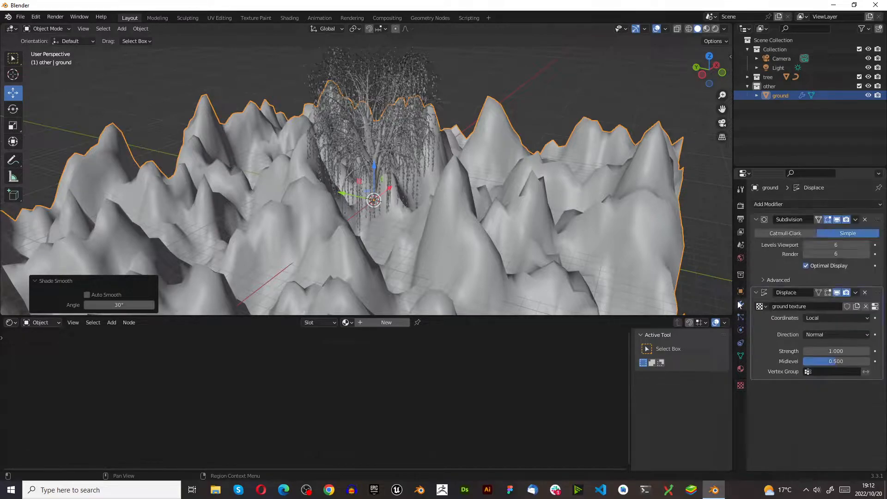
mouse_move(835, 351)
mouse_down()
mouse_move(785, 351)
mouse_move(844, 355)
mouse_up()
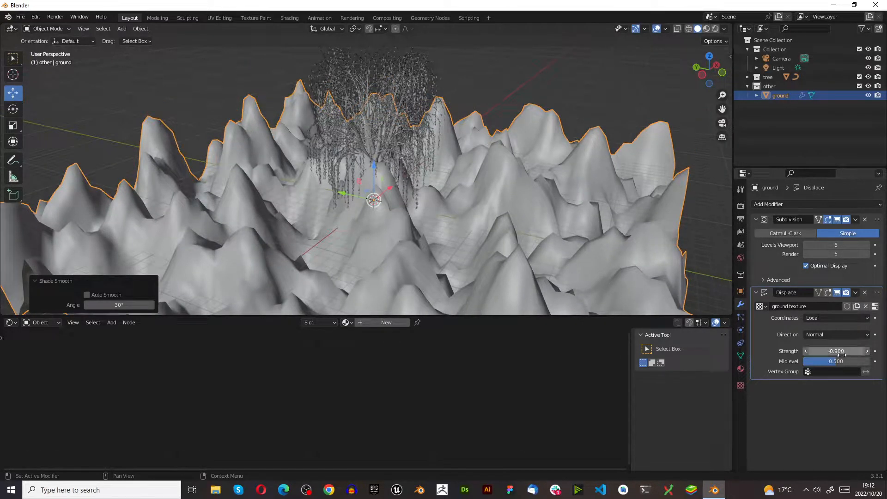
- Set the Clouds size of the ground texture to 0.93 for broader hills
click(740, 385)
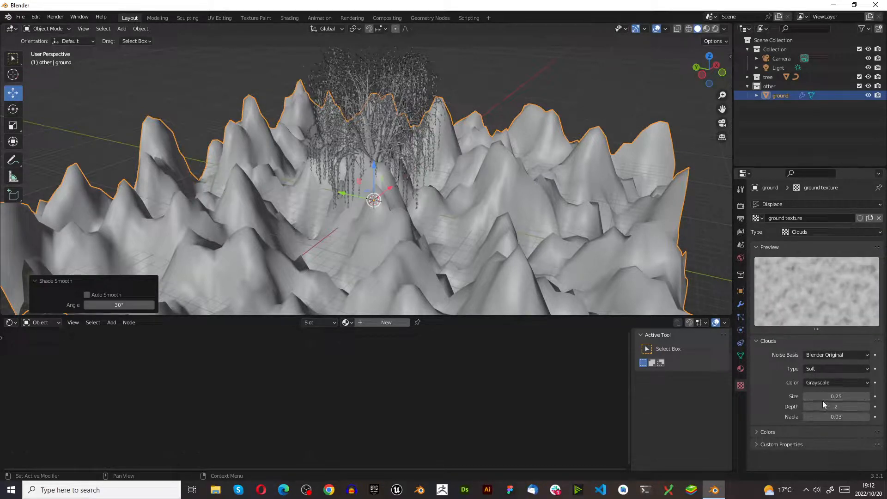
drag(823, 398, 854, 398)
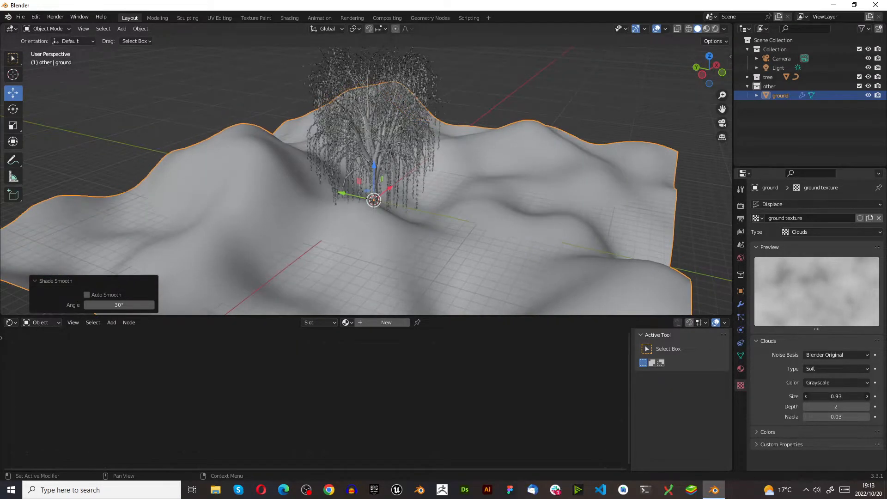
middle_drag(496, 145, 430, 151)
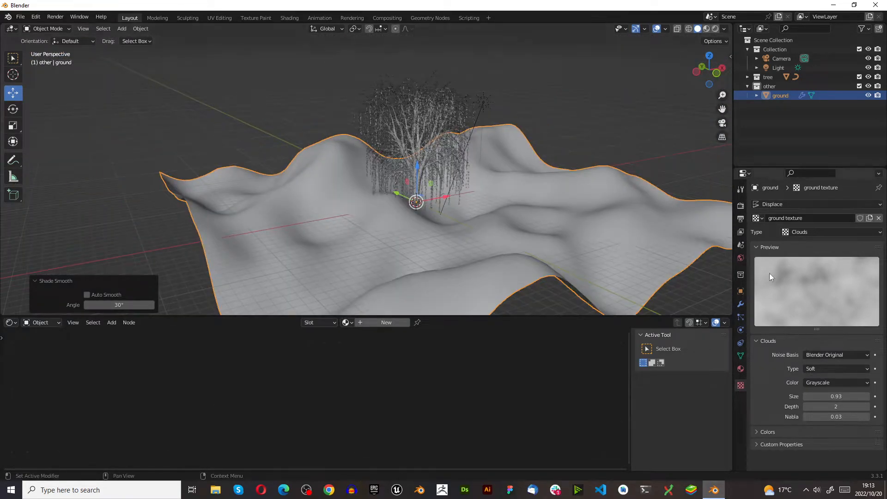
- Add a second Subdivision Surface modifier to the ground, placed after the Displace modifier
click(738, 305)
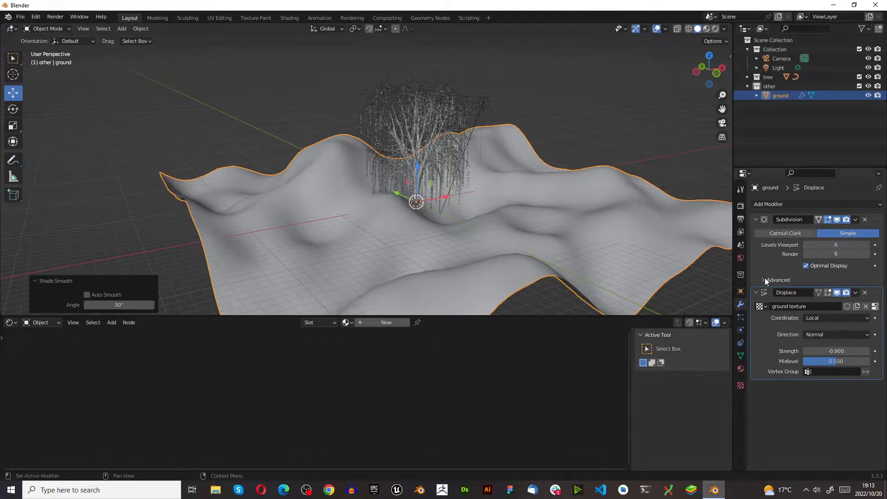
click(785, 205)
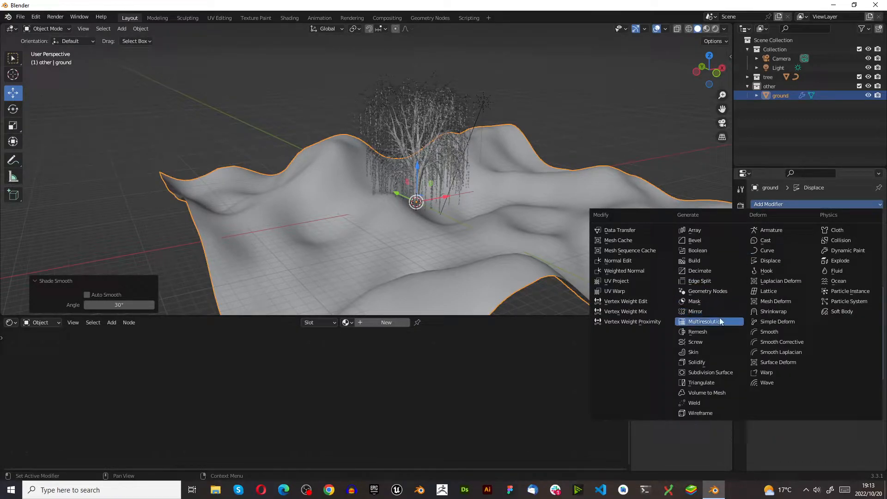
click(720, 372)
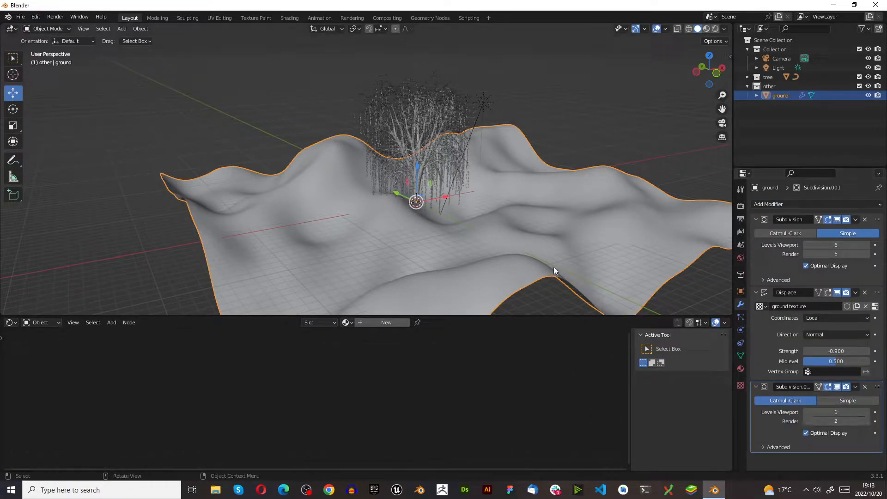
middle_drag(563, 202, 422, 123)
scroll(422, 123, up, 1)
scroll(421, 141, down, 2)
scroll(411, 152, up, 1)
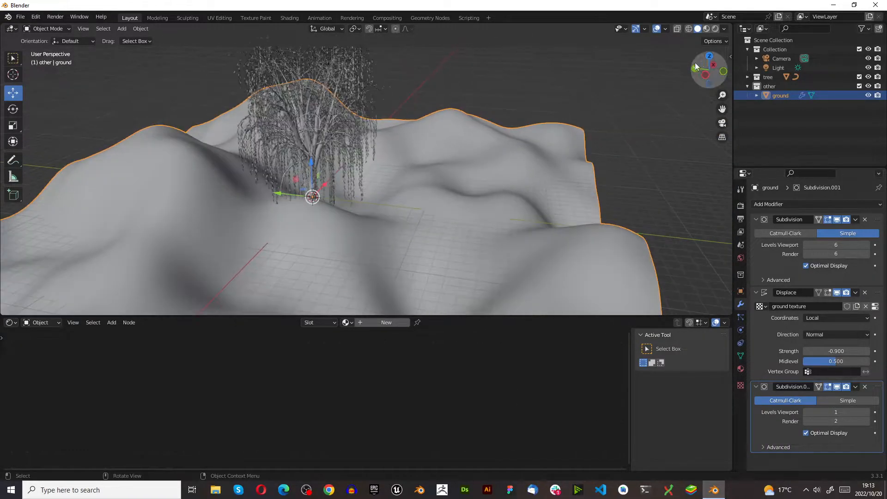
- Show the willow and hilly ground in rendered shading through the camera
click(714, 28)
middle_drag(414, 125, 407, 203)
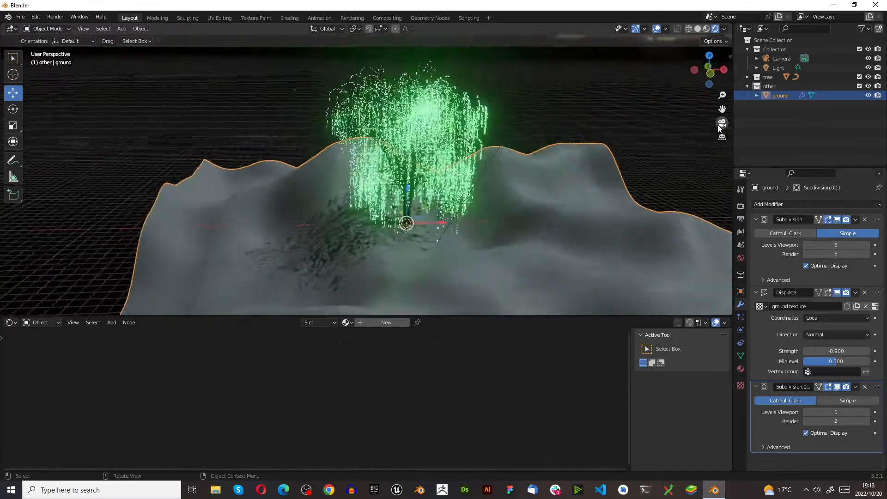
click(721, 123)
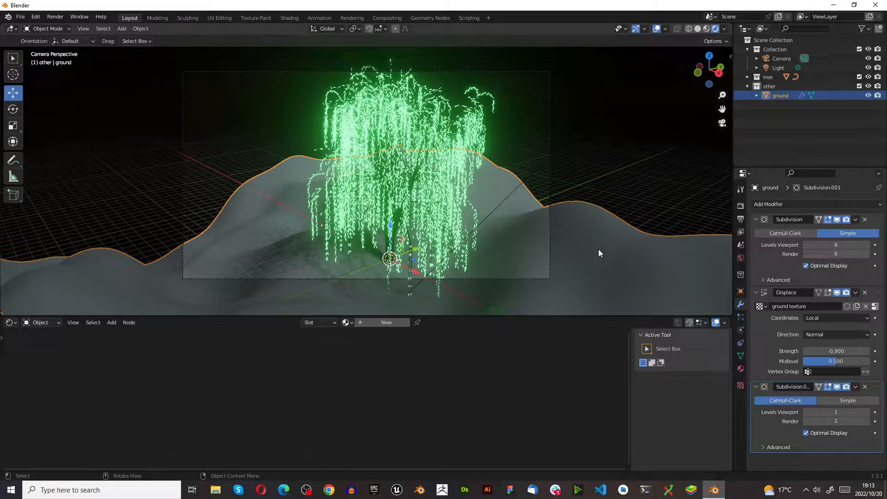
- Split the 3D viewport into two side-by-side views, both using rendered shading
drag(730, 30, 428, 74)
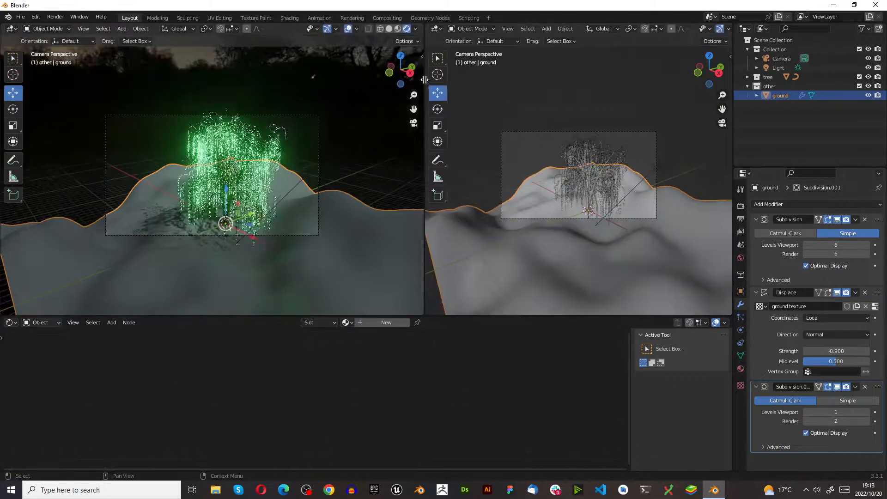
drag(432, 206, 259, 204)
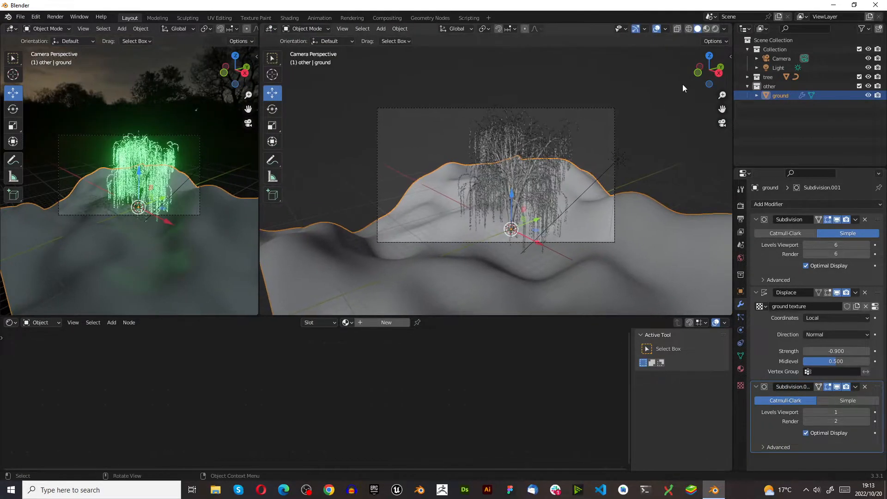
click(716, 29)
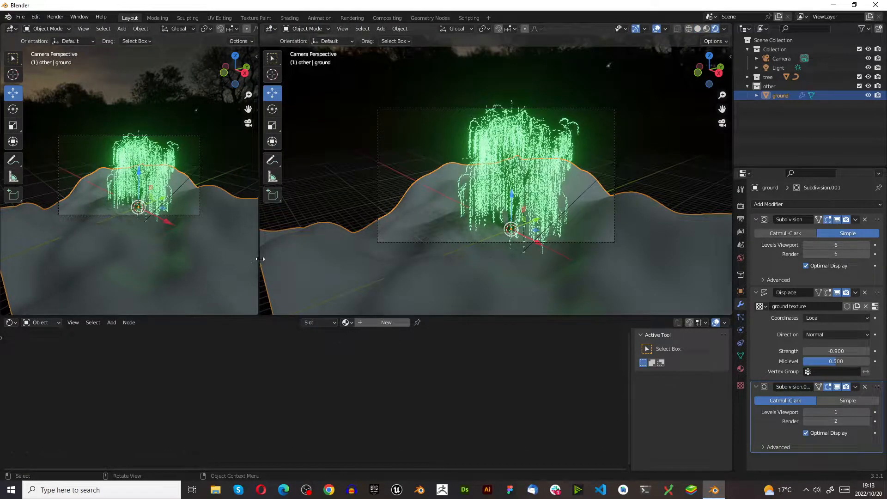
drag(259, 260, 482, 249)
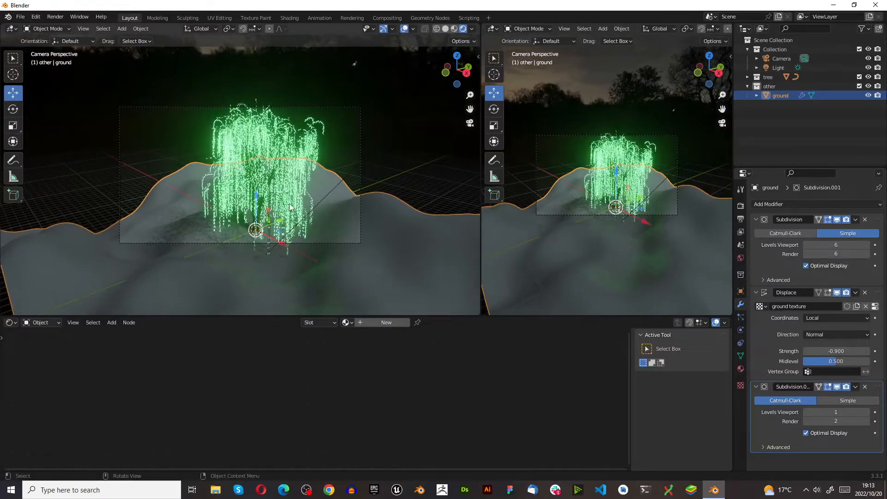
- In a top view, move the ground about -12.465 m in X and 14.778 m in Y relative to the willow
key(KP_7)
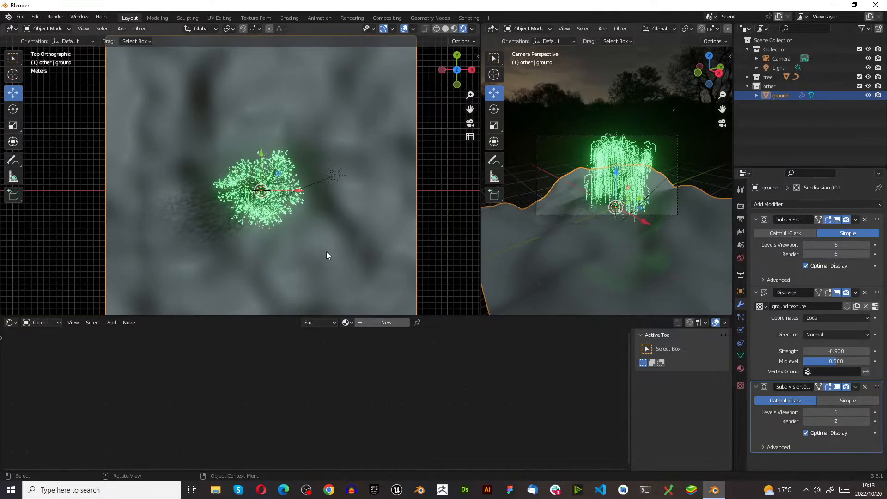
key(grave)
click(326, 198)
scroll(350, 218, down, 3)
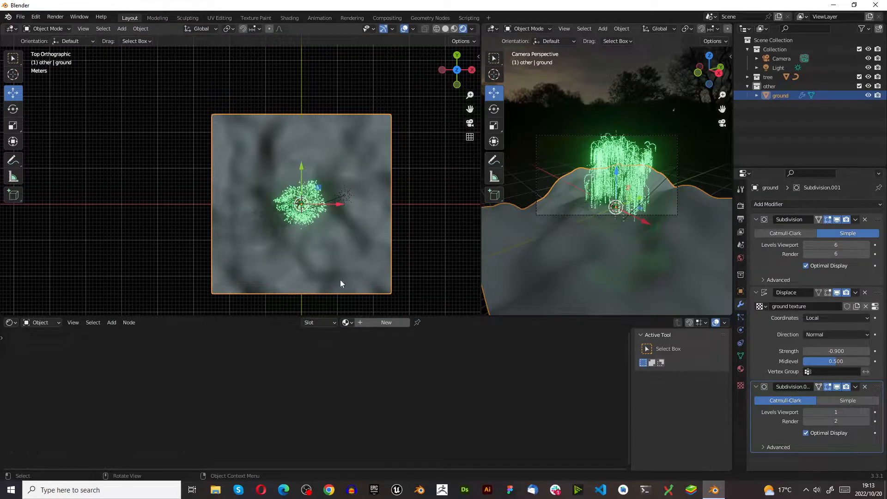
key(g)
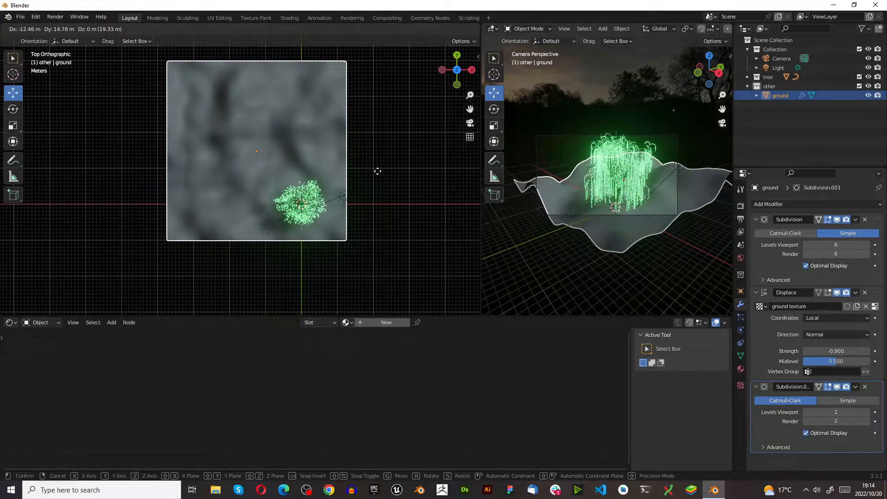
click(377, 170)
- Examine how the willow sits on the hilly ground from the camera and from free angles in both viewports
scroll(625, 213, up, 3)
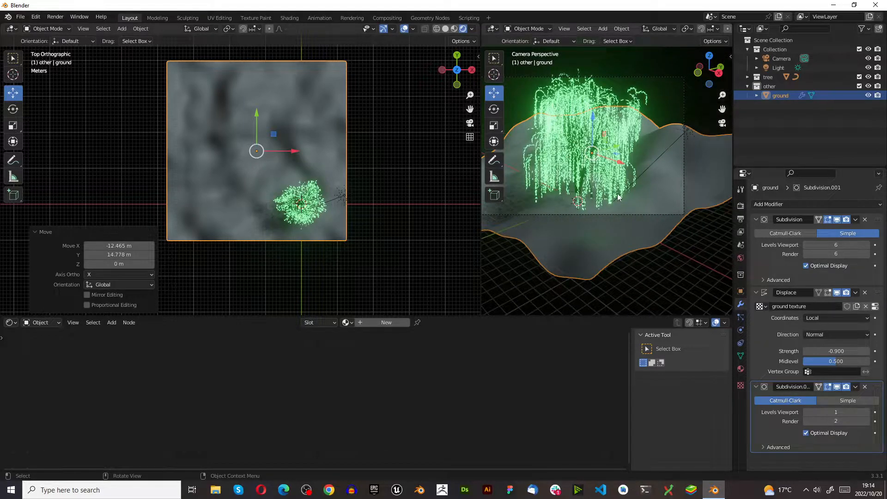
middle_drag(596, 189, 655, 190)
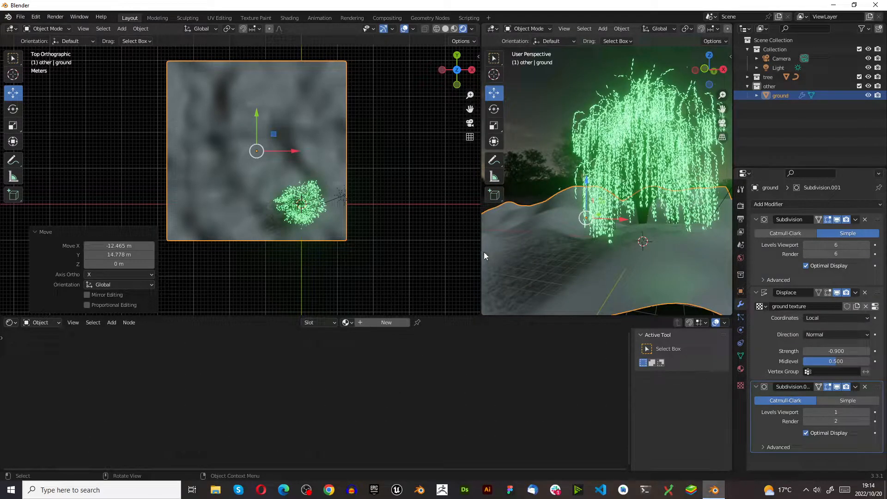
drag(484, 253, 313, 240)
click(722, 122)
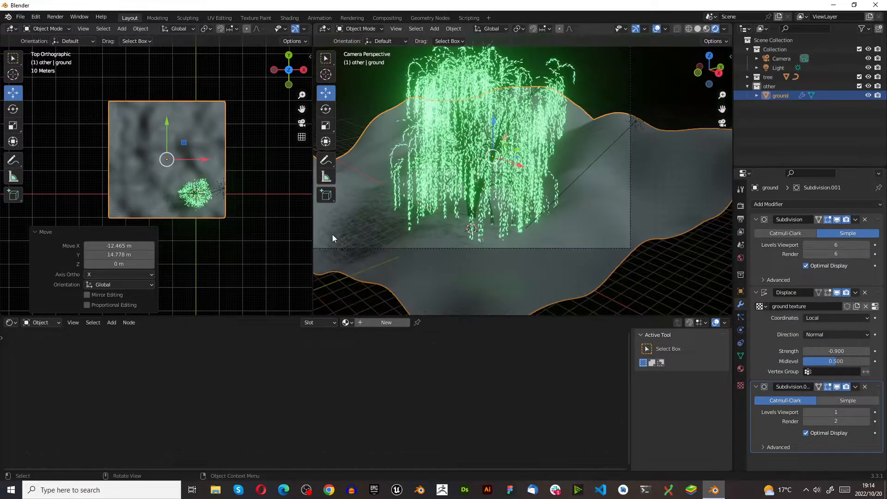
drag(312, 253, 484, 252)
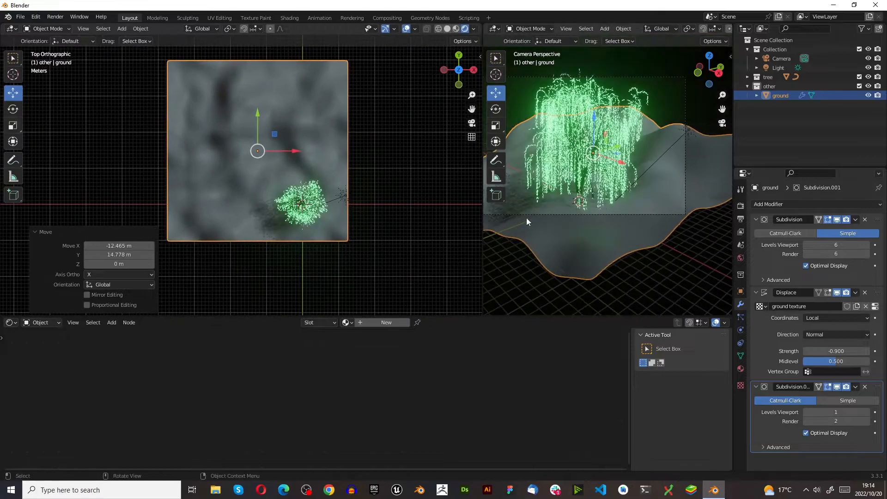
middle_drag(203, 184, 254, 181)
scroll(254, 181, up, 5)
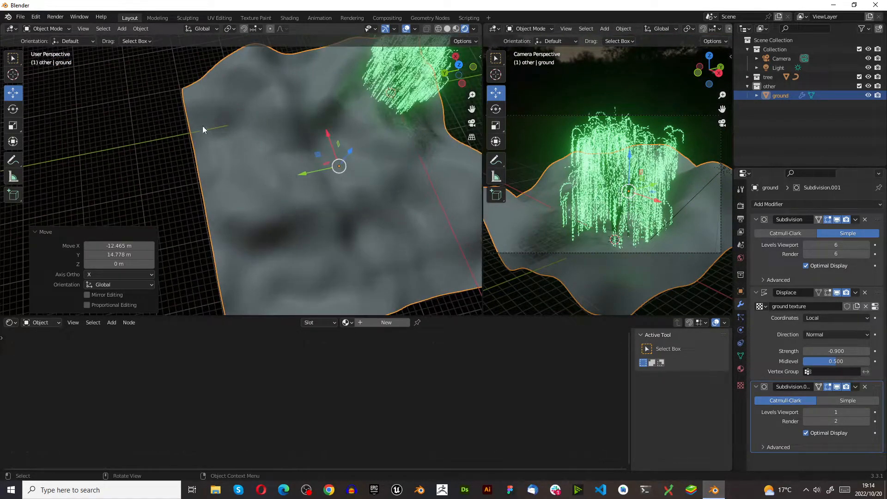
scroll(337, 215, down, 3)
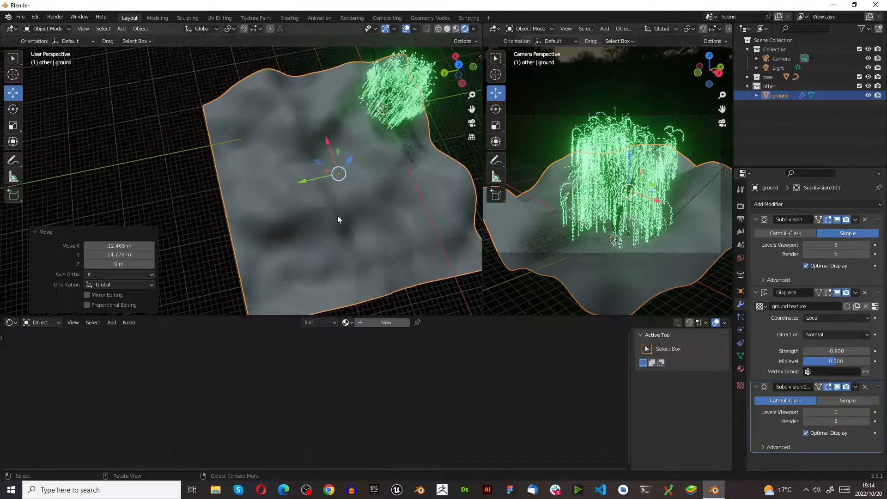
scroll(342, 190, up, 3)
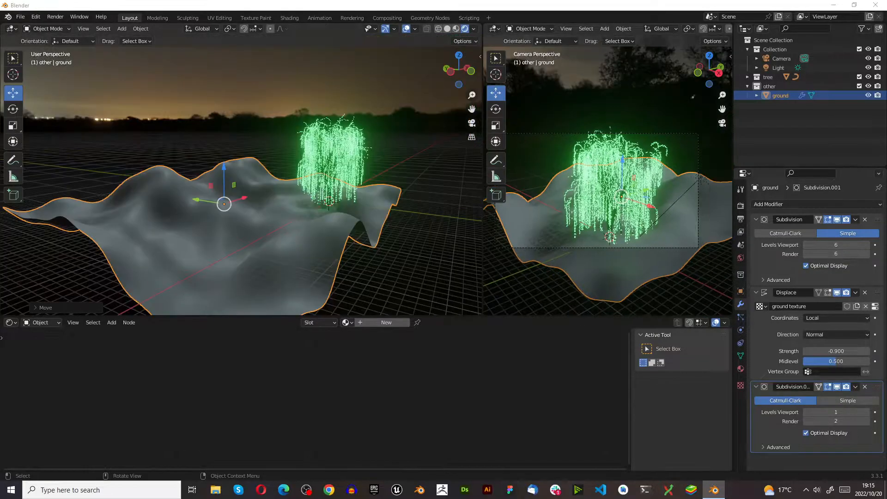
- Switch to the browser showing Poly Haven and open the site's full texture library from its home page
drag(635, 498, 423, 1)
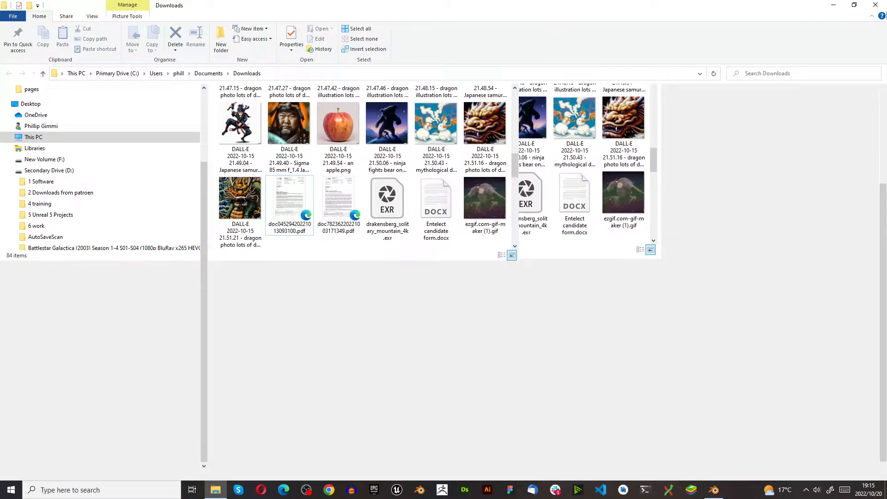
click(854, 6)
click(511, 177)
drag(562, 498, 443, 1)
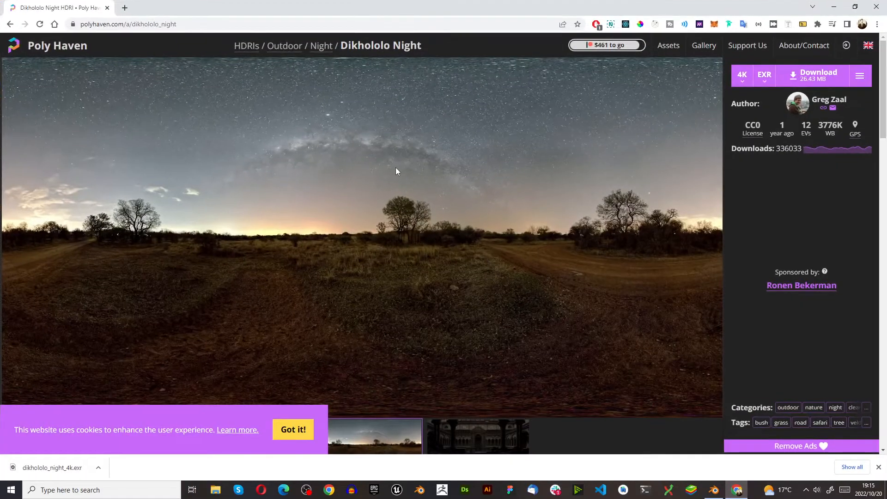
click(46, 45)
scroll(452, 360, down, 5)
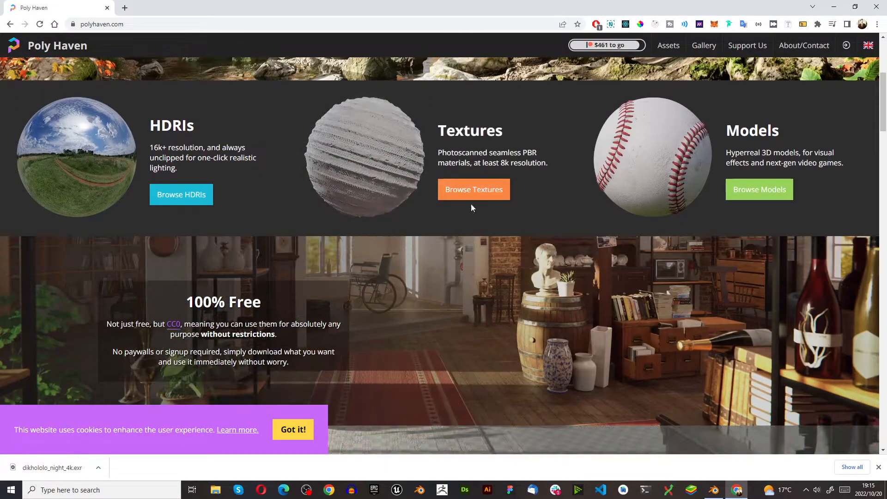
click(474, 191)
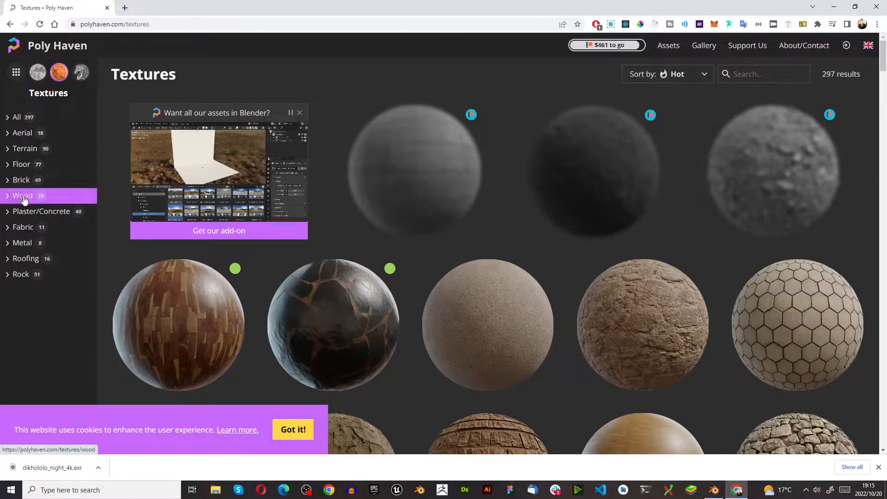
- From the Terrain textures, download Coast Sand Rocks 02 at 4K resolution in Blender format
click(30, 148)
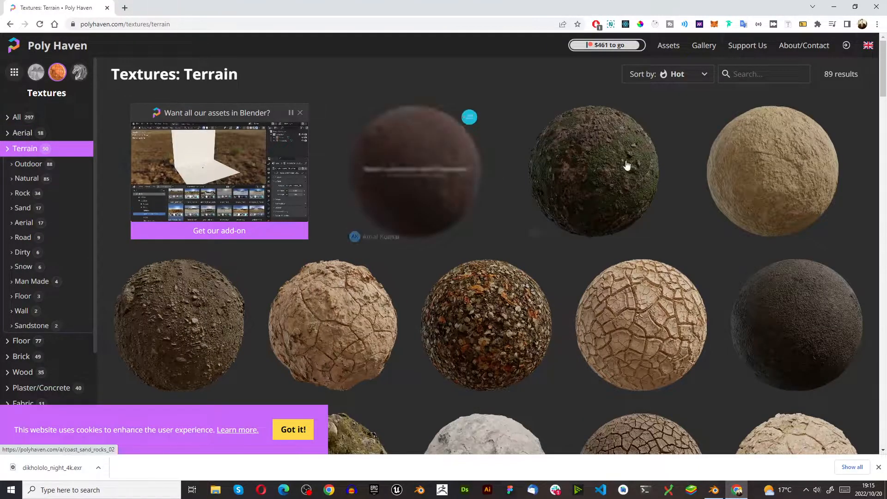
click(599, 157)
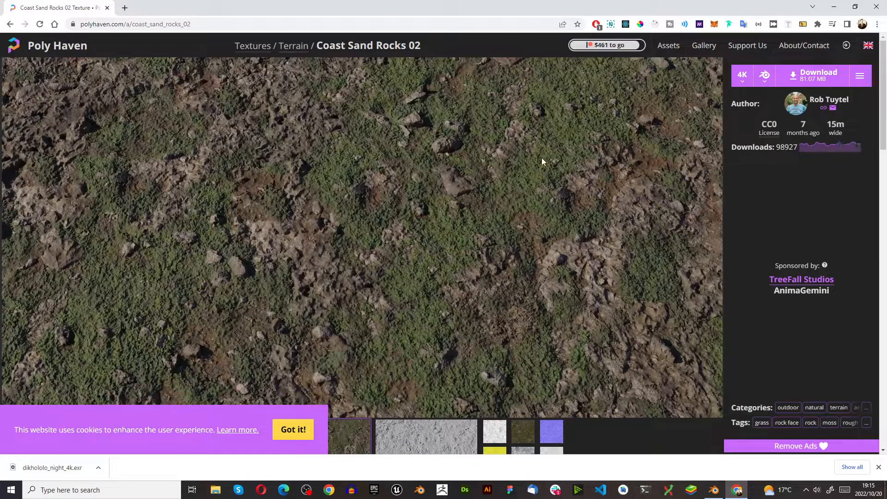
click(799, 80)
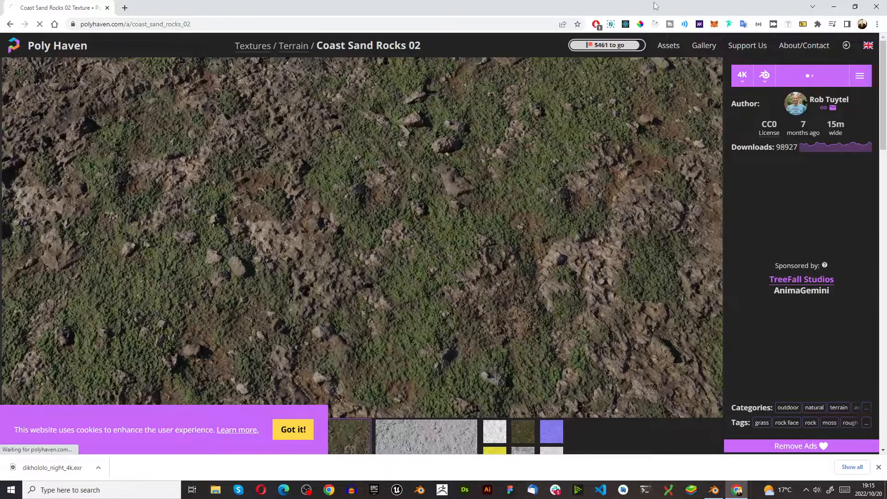
- Examine the downloaded coast_sand_rocks_02_4k.blend.zip archive and the texture maps in its textures folder
drag(646, 6, 2, 370)
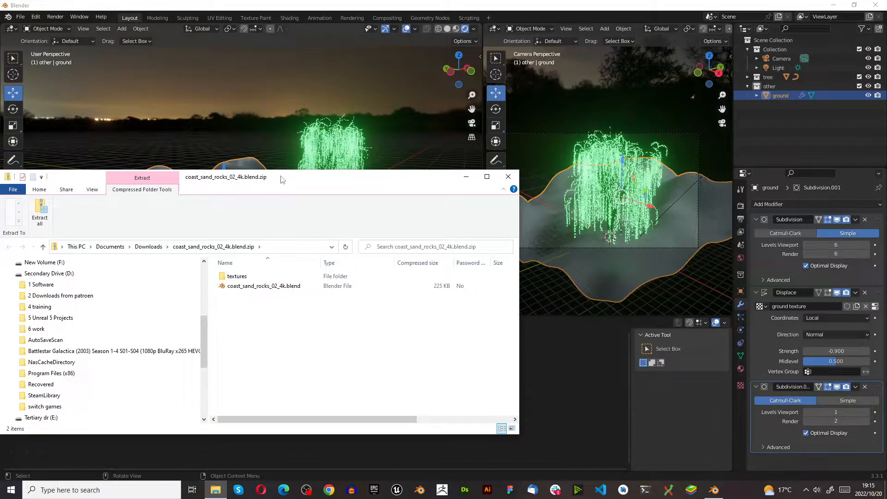
drag(281, 177, 0, 185)
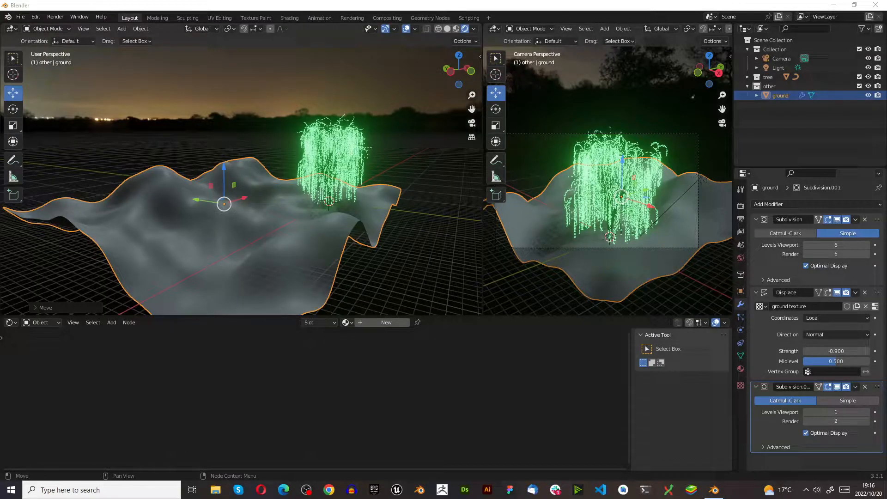
drag(356, 155, 337, 111)
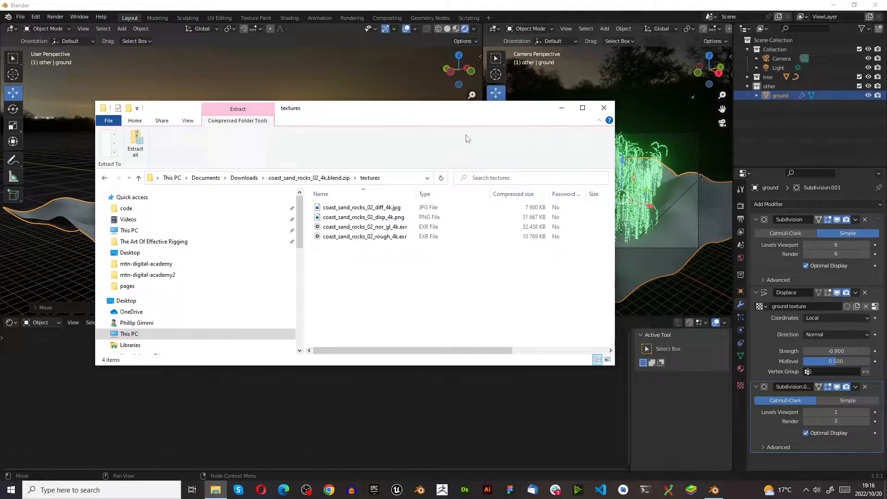
click(604, 112)
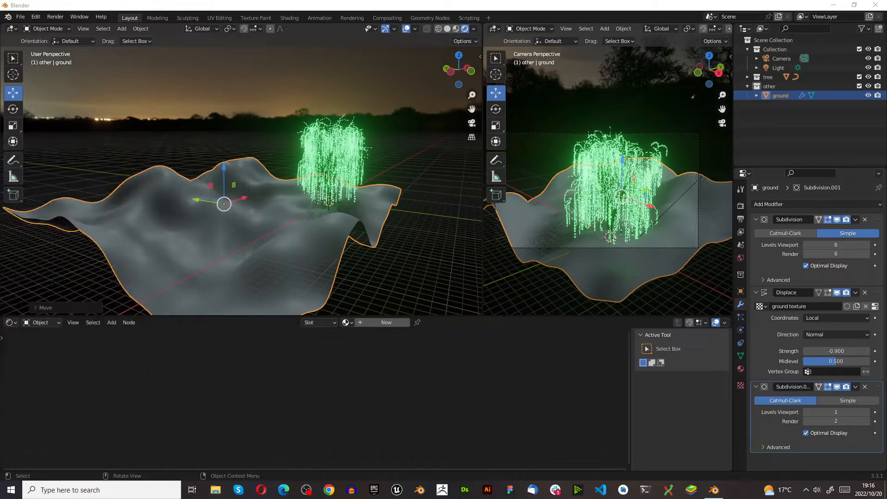
- Create a new material for the ground object and enlarge the shader editor area to make room for its nodes
click(385, 323)
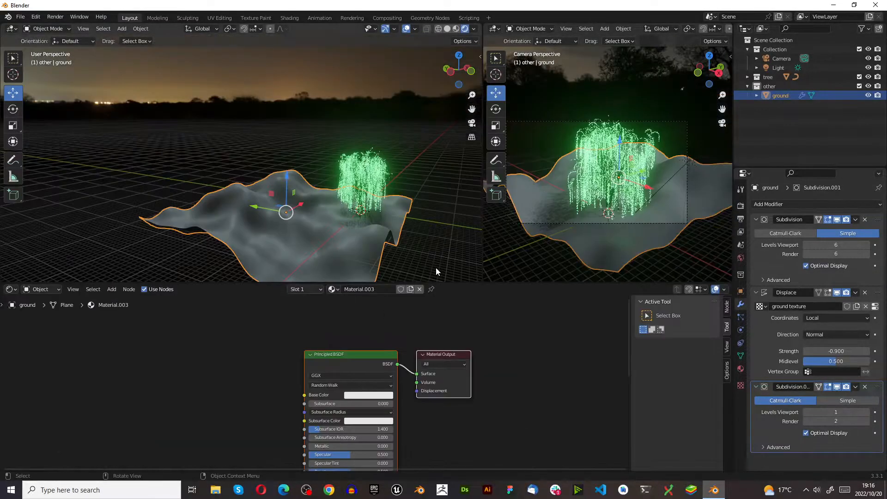
scroll(441, 277, down, 1)
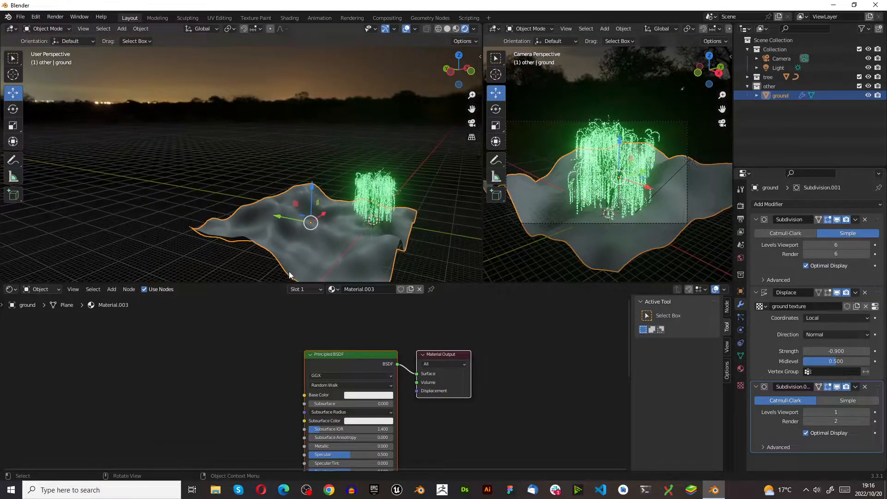
drag(254, 282, 255, 102)
scroll(500, 234, down, 4)
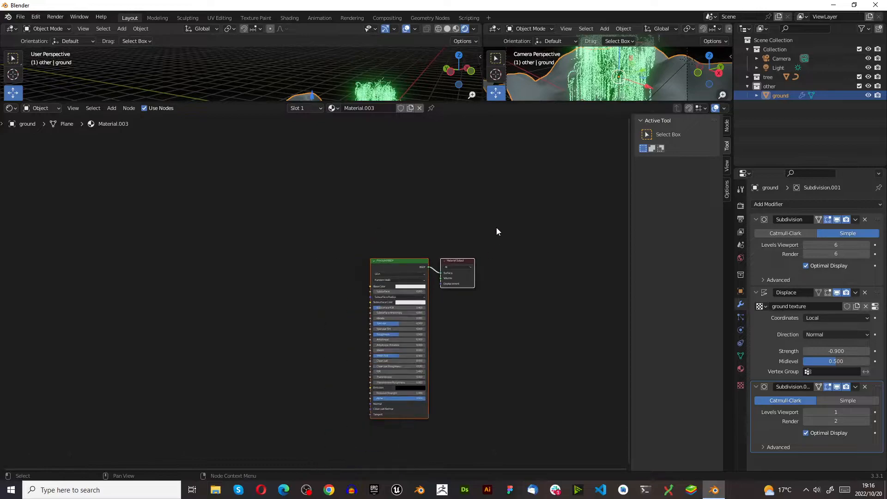
scroll(271, 291, up, 3)
click(231, 289)
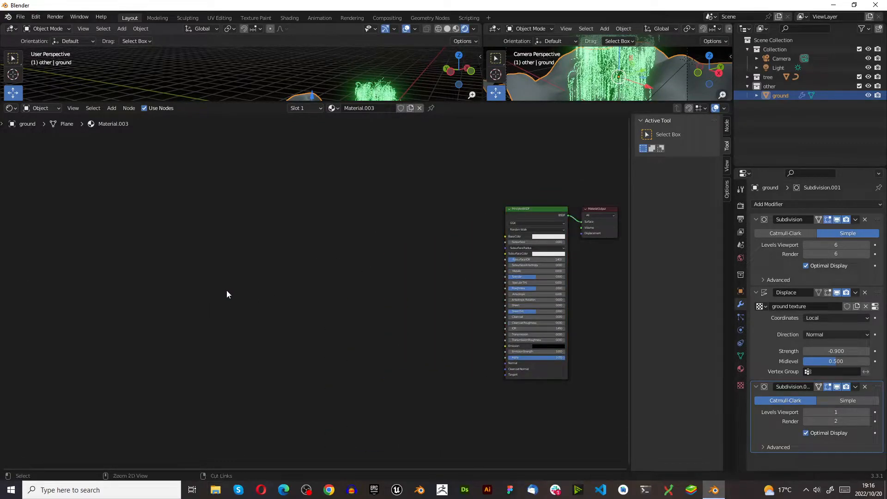
key(ctrl+v)
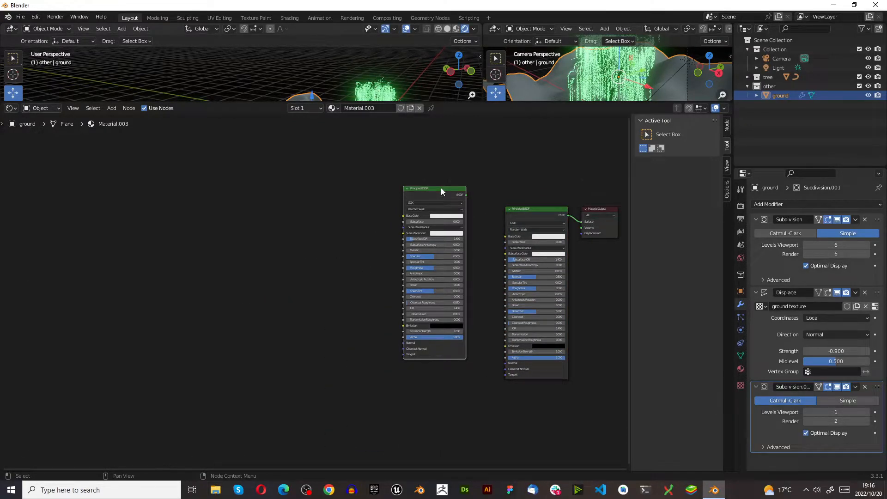
key(Delete)
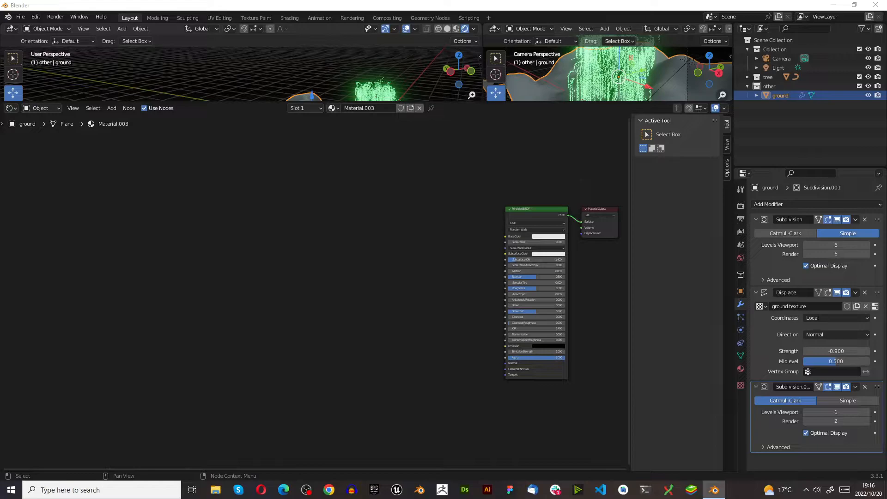
key(ctrl+v)
key(alt+a)
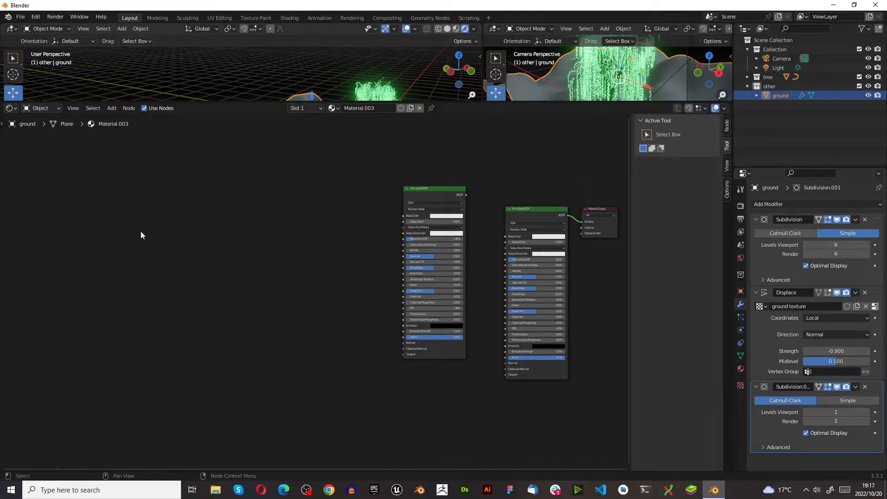
click(419, 196)
key(x)
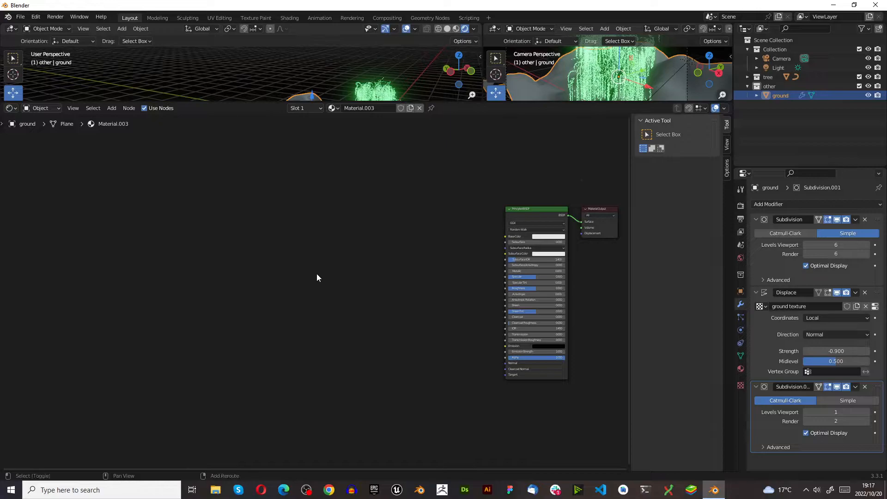
- Add an Image Texture node to the empty space in front of the ground material's Principled BSDF
key(shift+a)
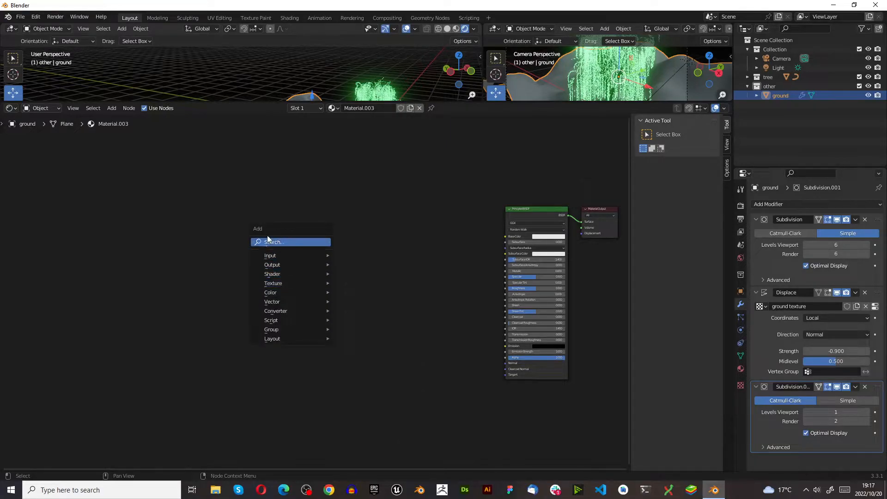
click(282, 243)
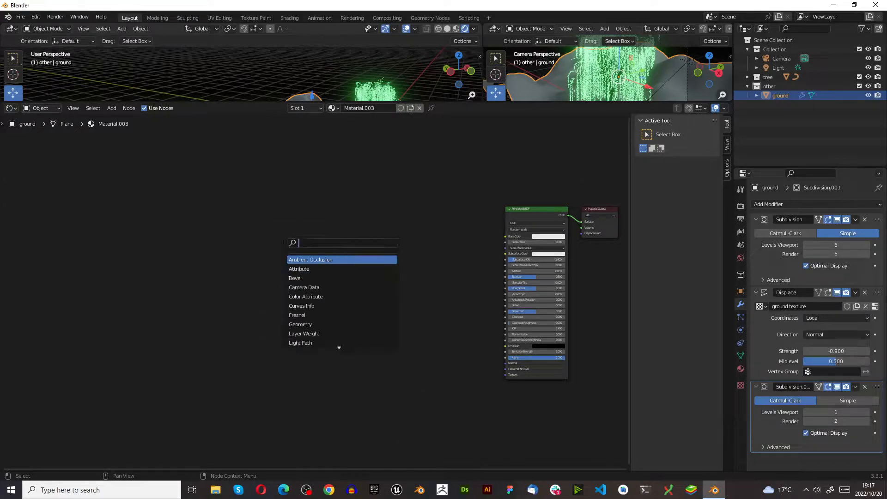
text(base)
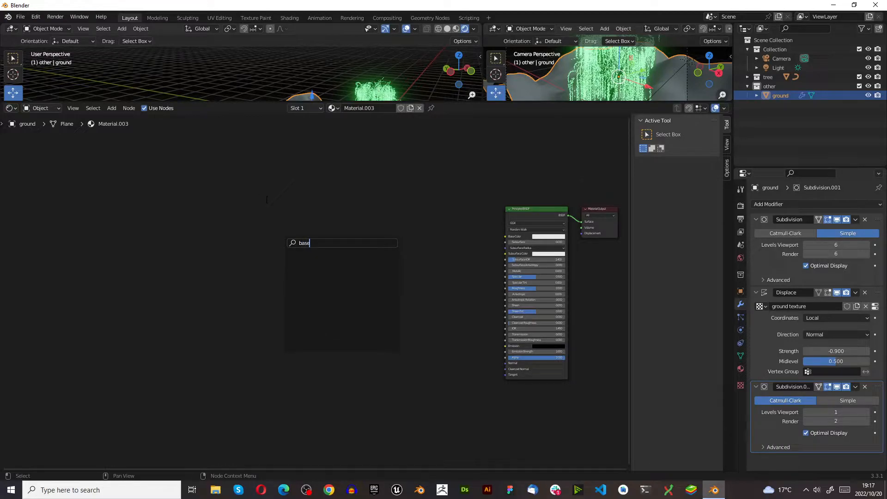
key(BackSpace)
key(BackSpace)
key(BackSpace)
key(BackSpace)
text(image)
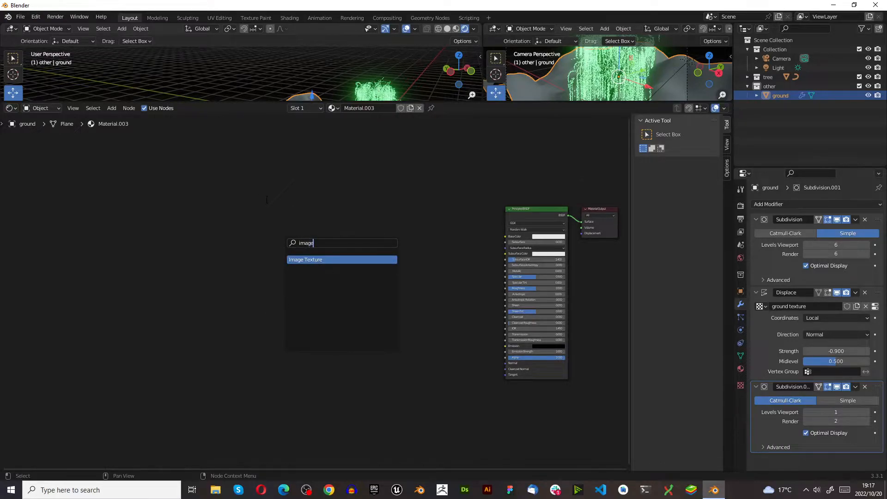
click(313, 260)
click(348, 268)
scroll(373, 248, up, 3)
scroll(375, 224, up, 2)
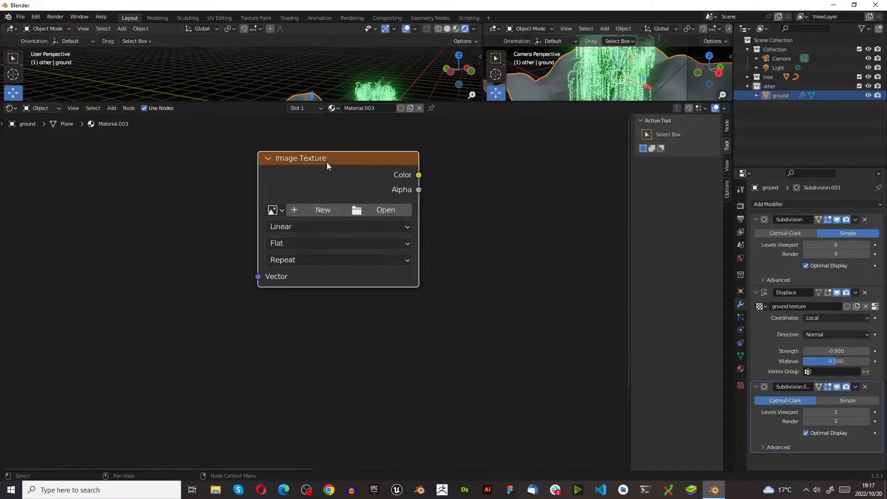
- Duplicate the Image Texture node three times and stack the copies below the original
scroll(337, 171, down, 3)
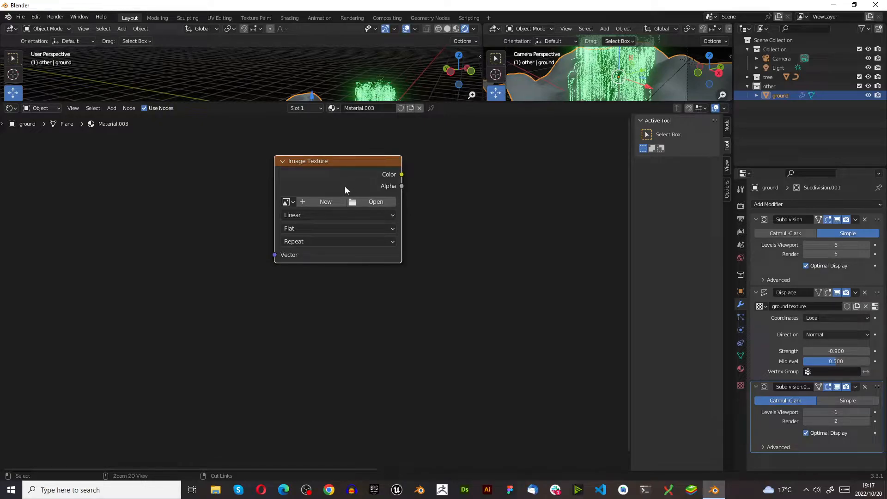
key(shift+d)
click(344, 303)
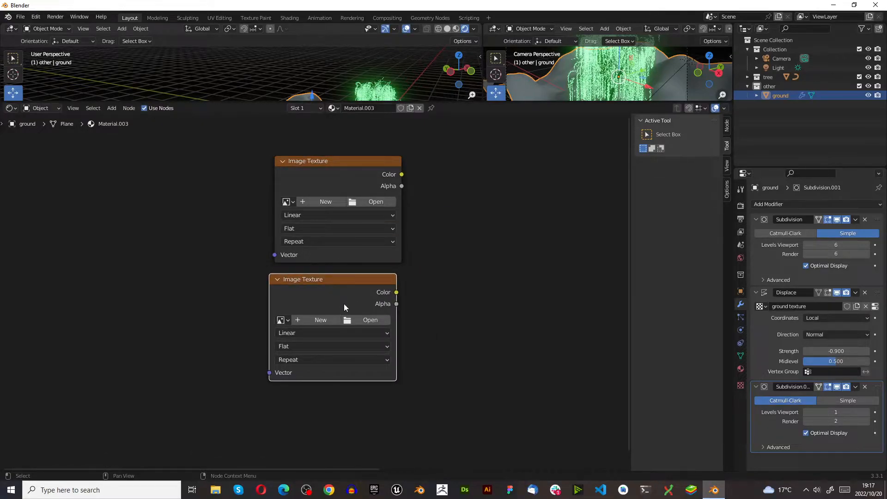
key(shift+d)
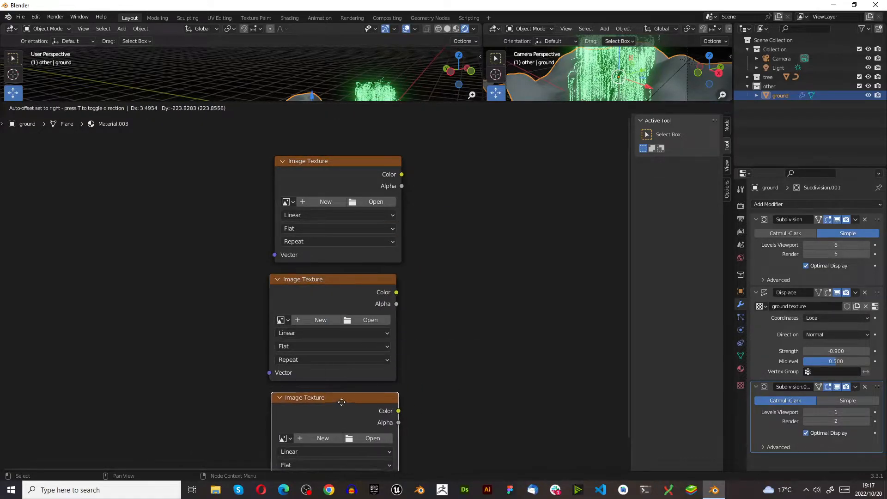
click(335, 407)
scroll(326, 217, down, 6)
scroll(295, 407, up, 5)
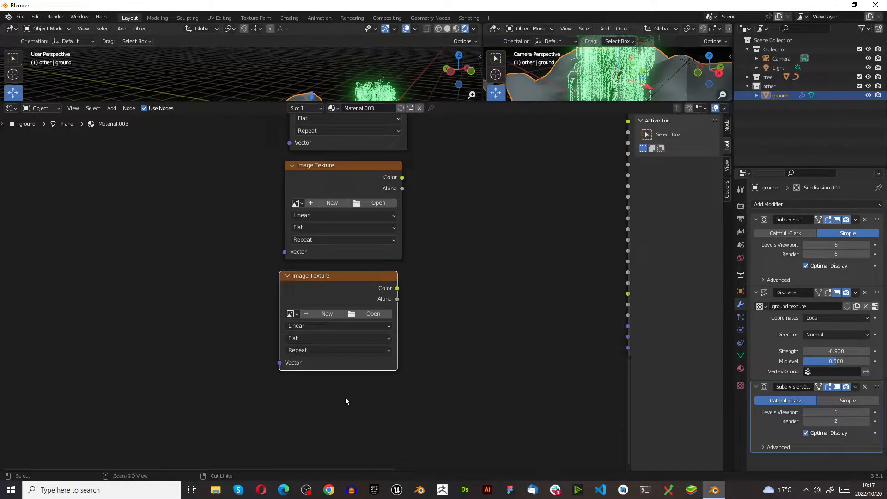
key(shift+d)
click(342, 394)
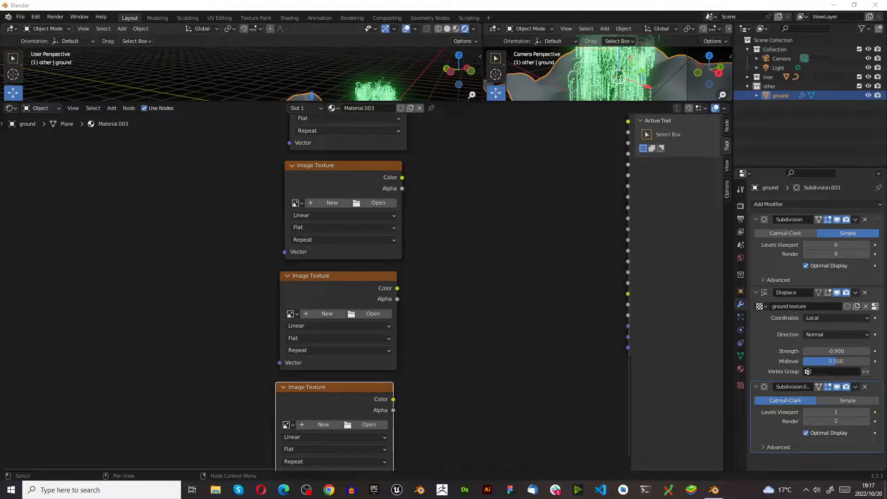
- Load coast_sand_rocks_02_diff_4k.jpg into the topmost Image Texture node
scroll(373, 323, down, 5)
scroll(388, 208, up, 8)
click(380, 155)
drag(377, 106, 0, 112)
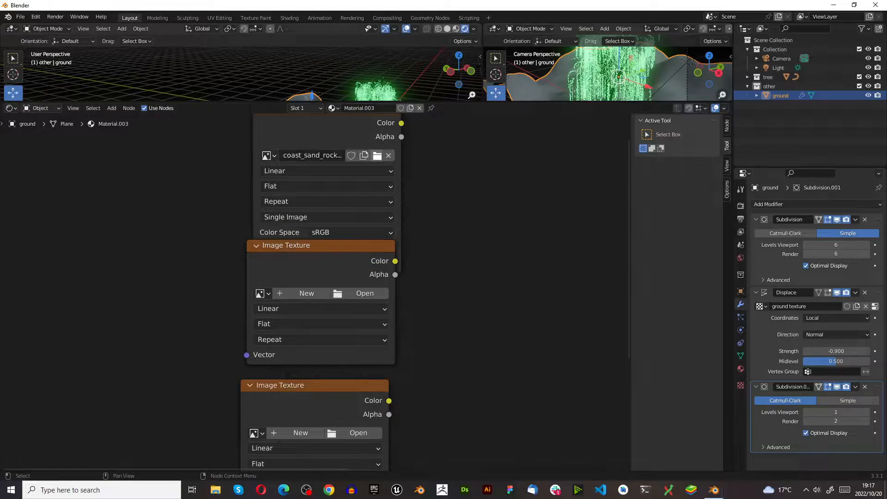
- Move the diffuse texture node upward so it no longer overlaps the Image Texture node below it
scroll(483, 229, down, 4)
scroll(383, 178, up, 7)
scroll(347, 171, up, 1)
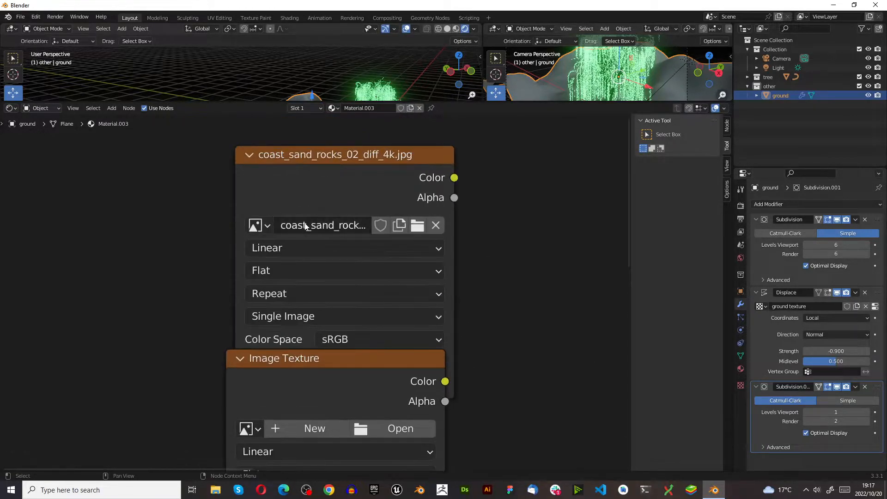
click(323, 227)
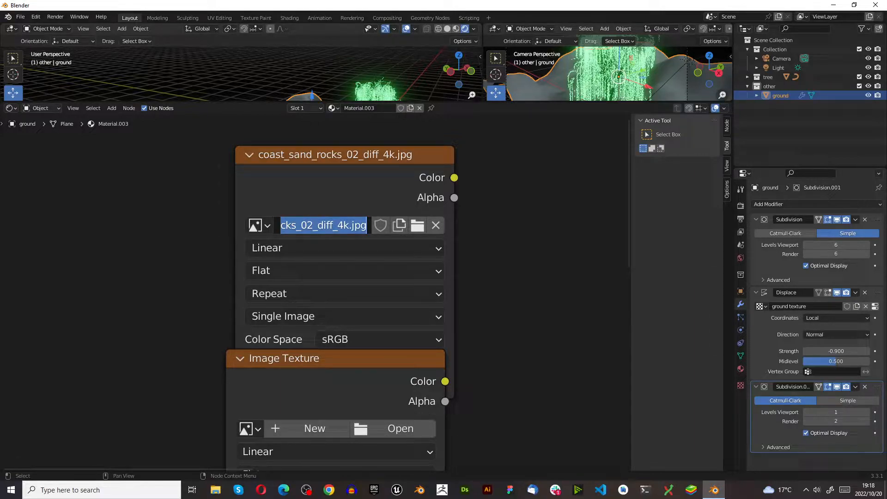
click(298, 152)
drag(306, 166, 307, 129)
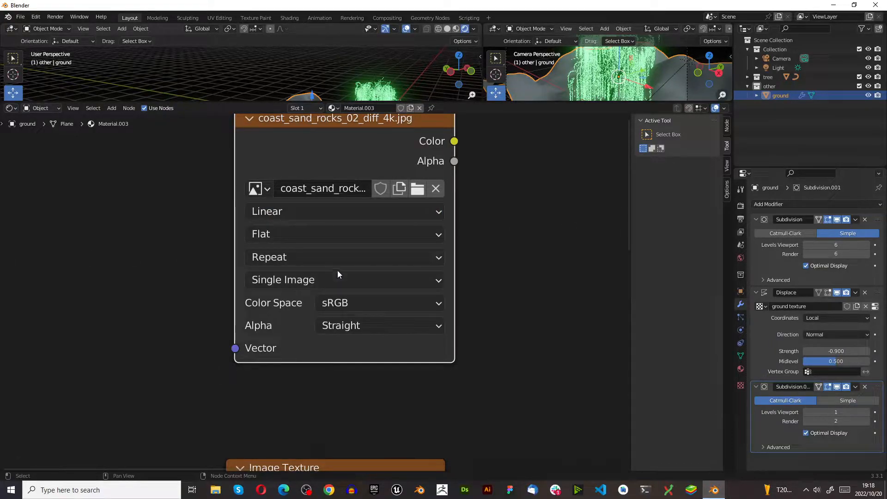
- Load coast_sand_rocks_02_disp_4k.png into the second Image Texture node and move it up closer to the diffuse node
scroll(336, 289, down, 4)
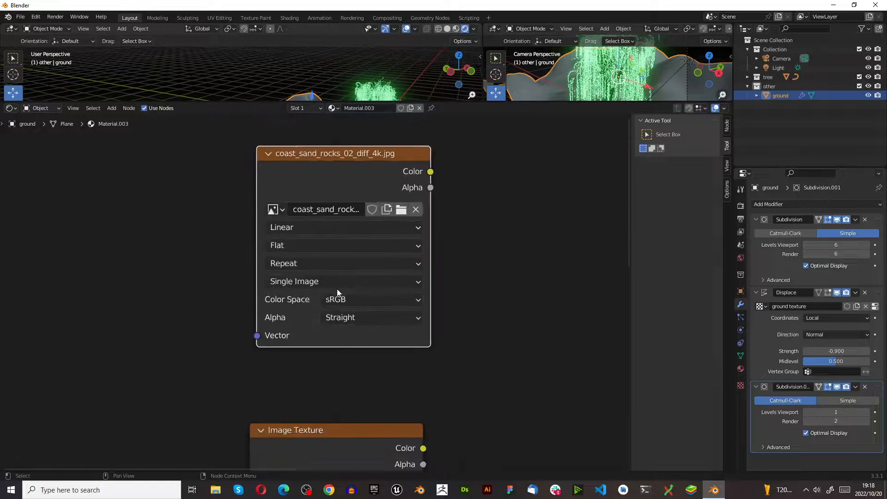
scroll(323, 411, up, 2)
scroll(323, 411, up, 2)
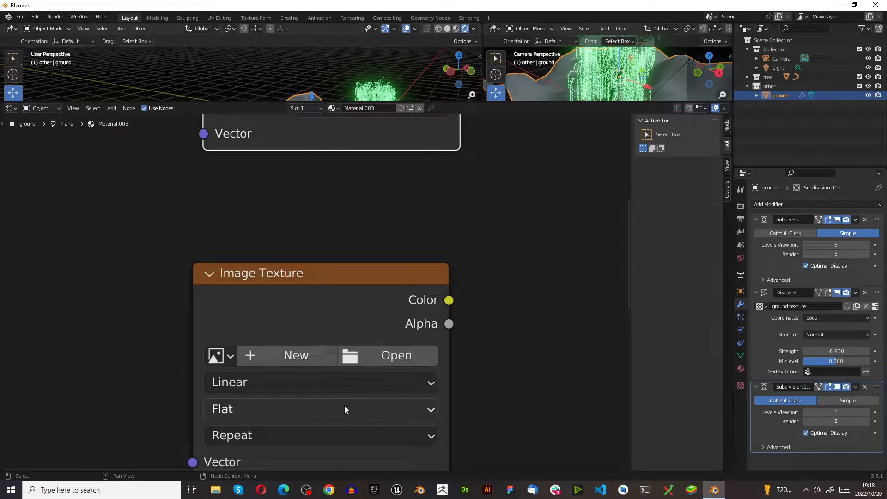
click(386, 361)
key(Escape)
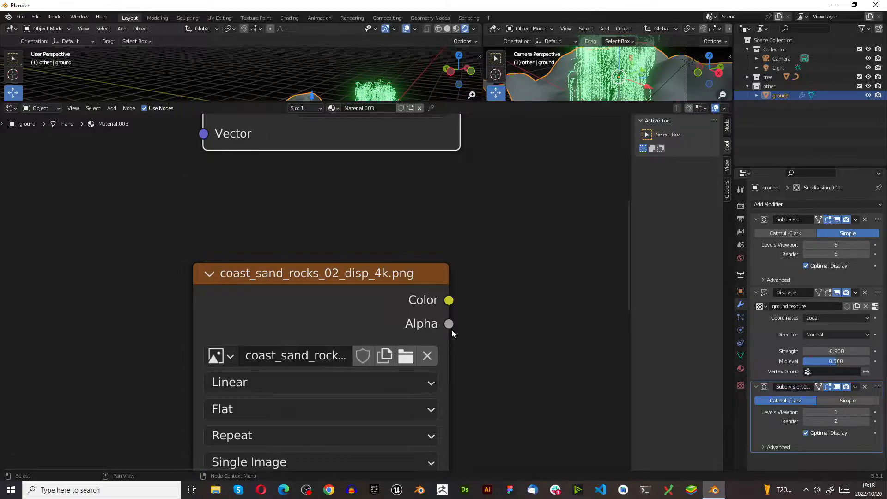
drag(353, 270, 370, 195)
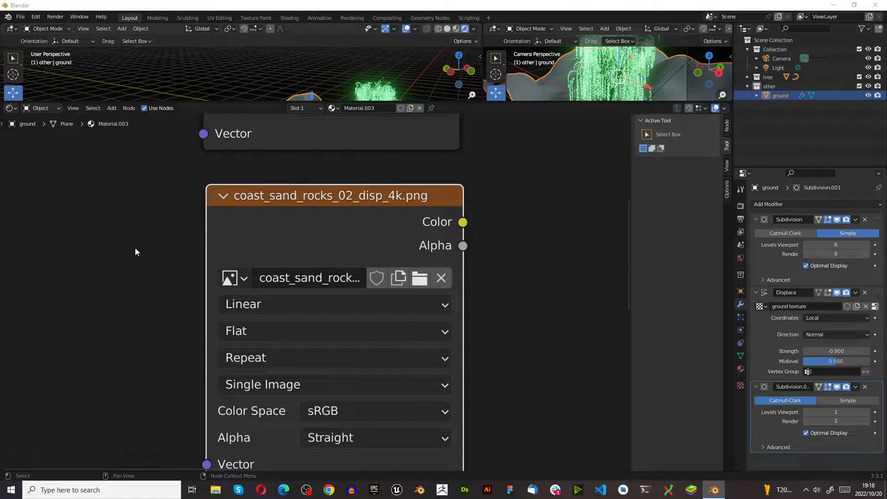
- Set the color space of the coast_sand_rocks_02_disp_4k.png texture node to Non-Color
scroll(324, 326, down, 3)
scroll(325, 326, up, 1)
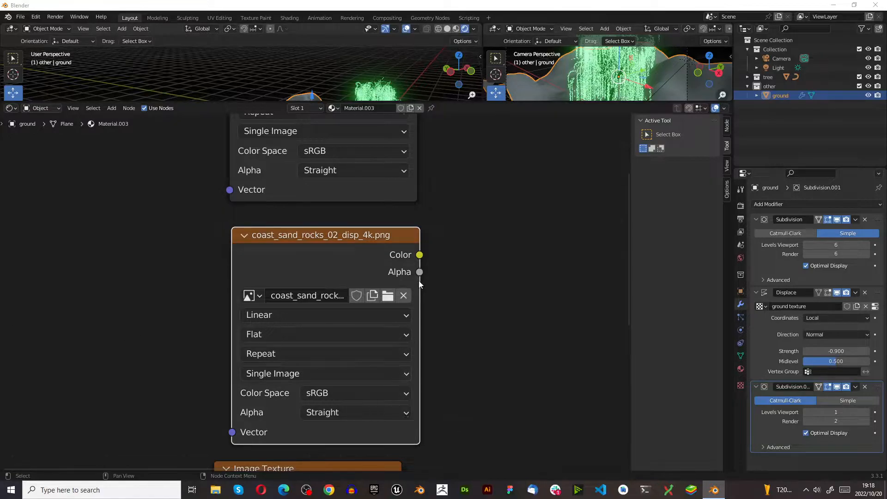
click(343, 392)
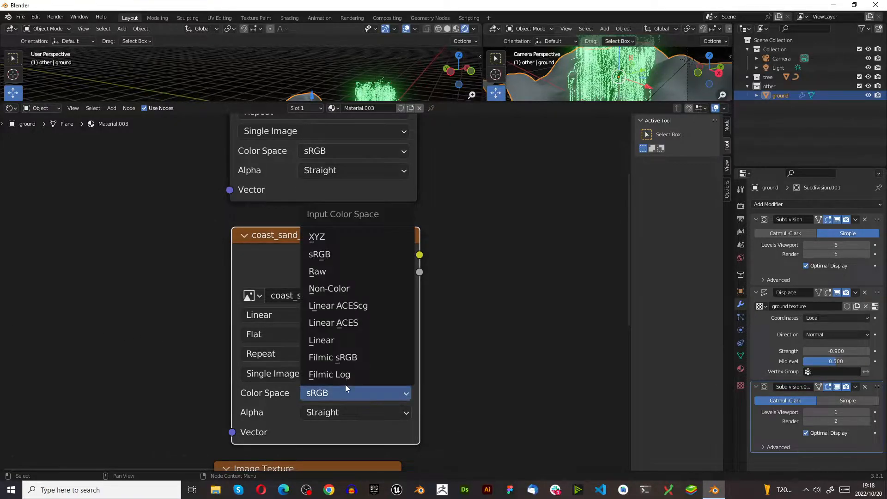
click(352, 290)
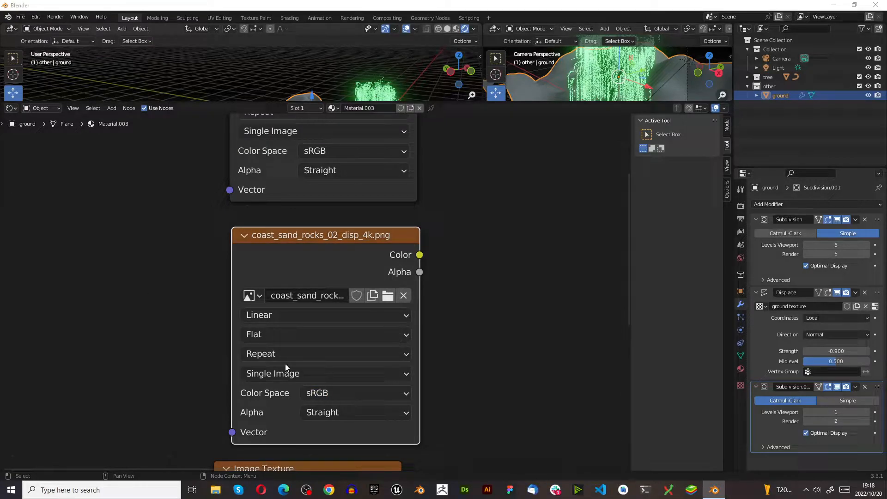
scroll(369, 393, up, 1)
click(329, 392)
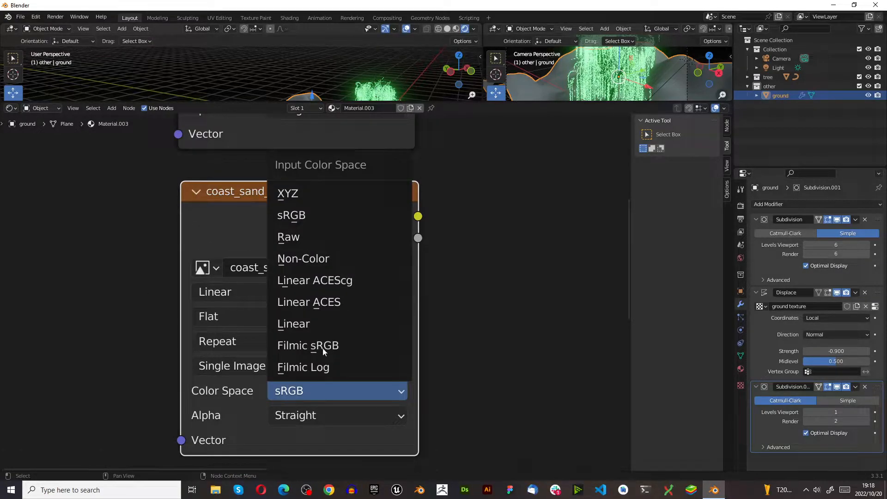
click(303, 258)
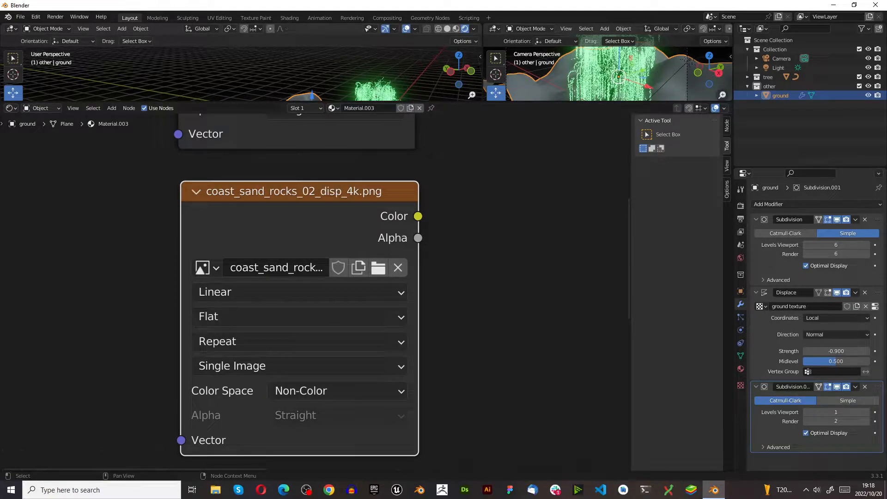
- Load coast_sand_rocks_02_rough_4k.exr into the third Image Texture node
scroll(281, 225, down, 6)
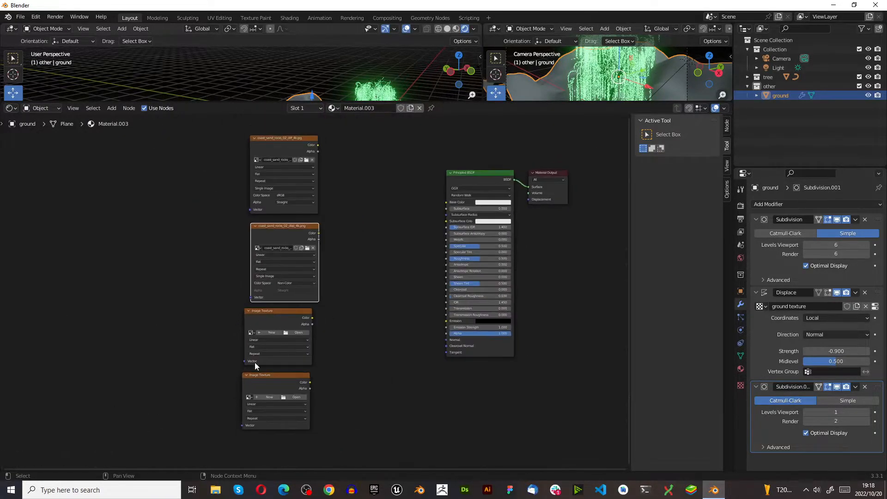
scroll(315, 325, up, 5)
scroll(360, 298, up, 2)
click(334, 273)
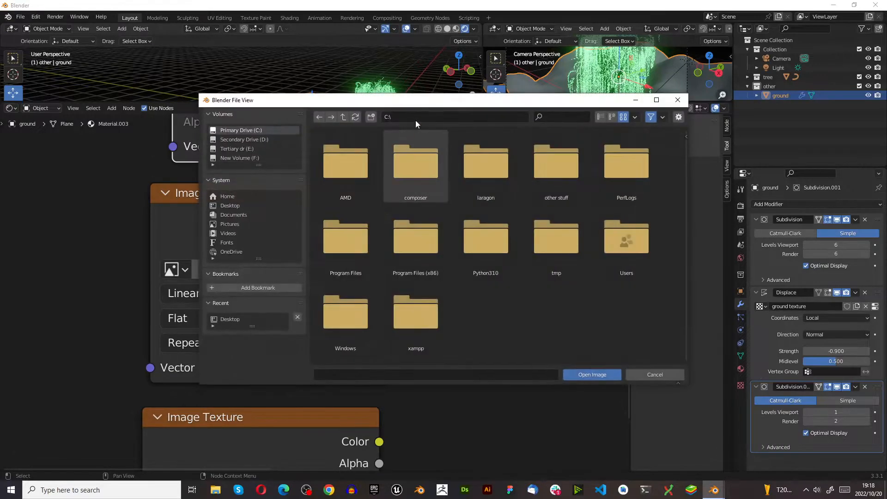
key(Escape)
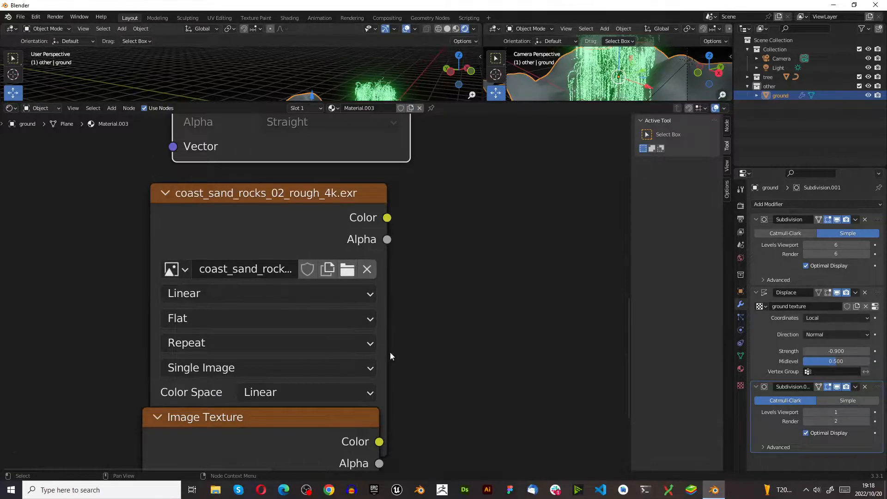
- Move the empty fourth Image Texture node down so it no longer overlaps the roughness texture node
scroll(252, 365, down, 4)
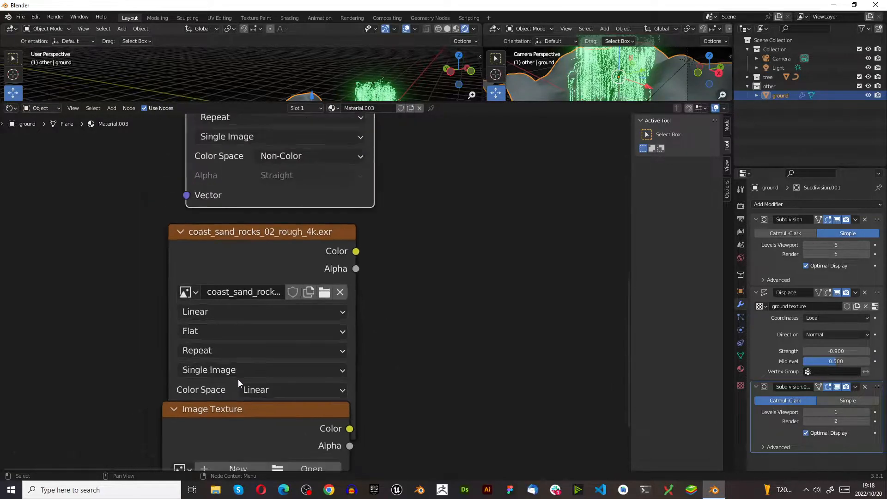
scroll(255, 459, up, 3)
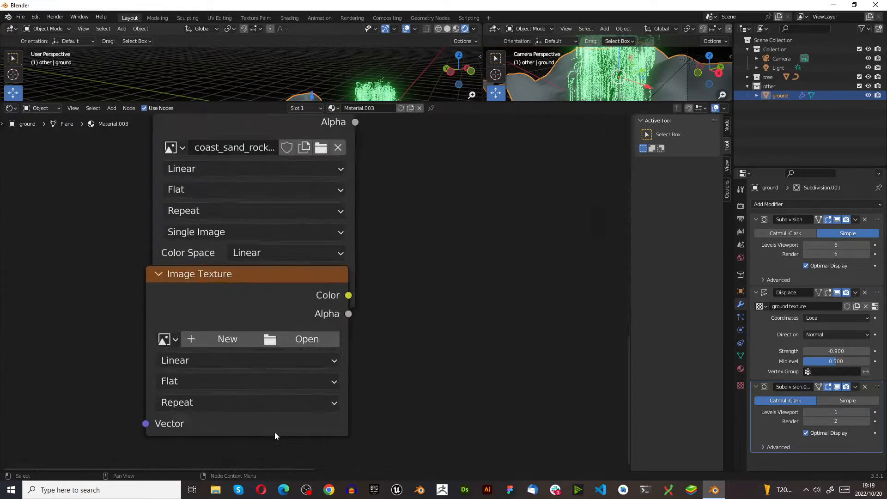
drag(245, 279, 257, 340)
- Set the coast_sand_rocks_02_rough_4k.exr node's color space to Non-Color and its alpha mode to Straight
click(270, 256)
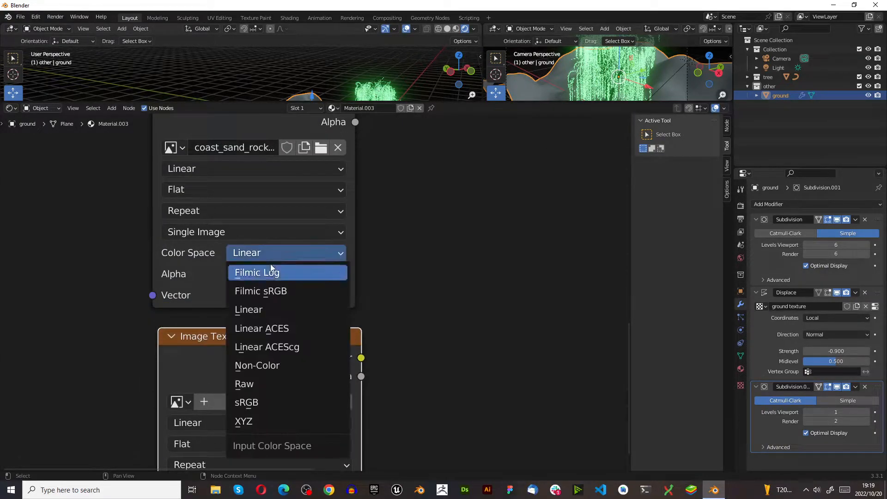
click(253, 365)
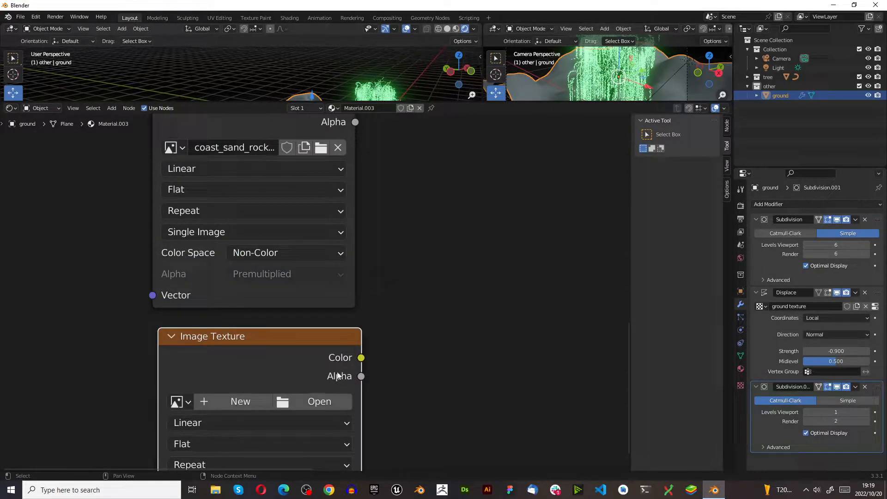
click(305, 274)
click(311, 293)
scroll(305, 323, up, 1)
scroll(299, 344, down, 3)
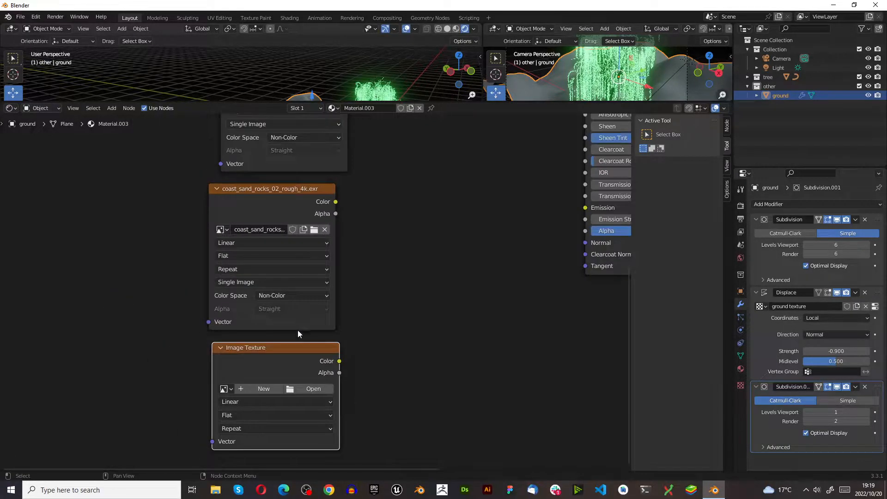
- Load coast_sand_rocks_02_nor_gl_4k.exr into the fourth Image Texture node
scroll(307, 407, down, 2)
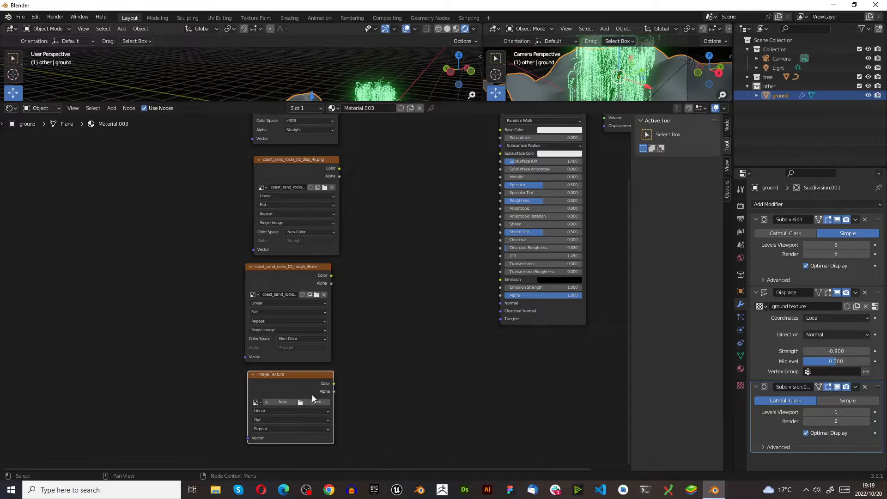
scroll(312, 395, up, 3)
click(293, 409)
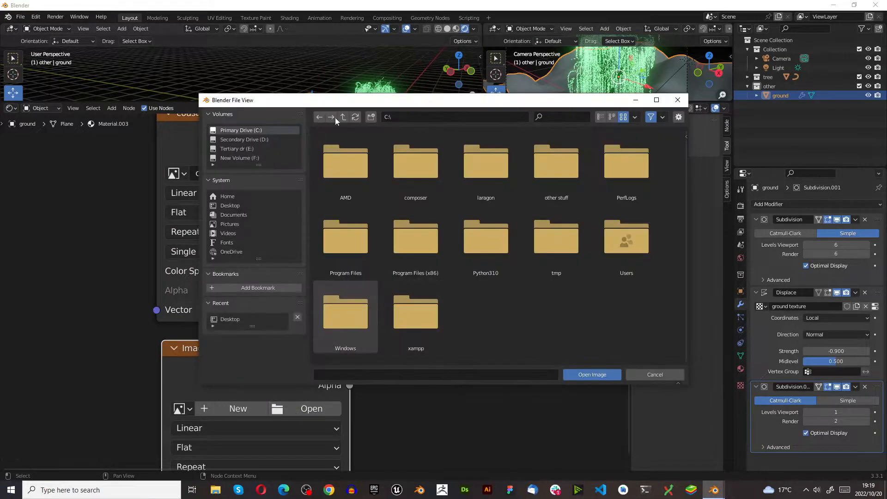
drag(347, 96, 0, 157)
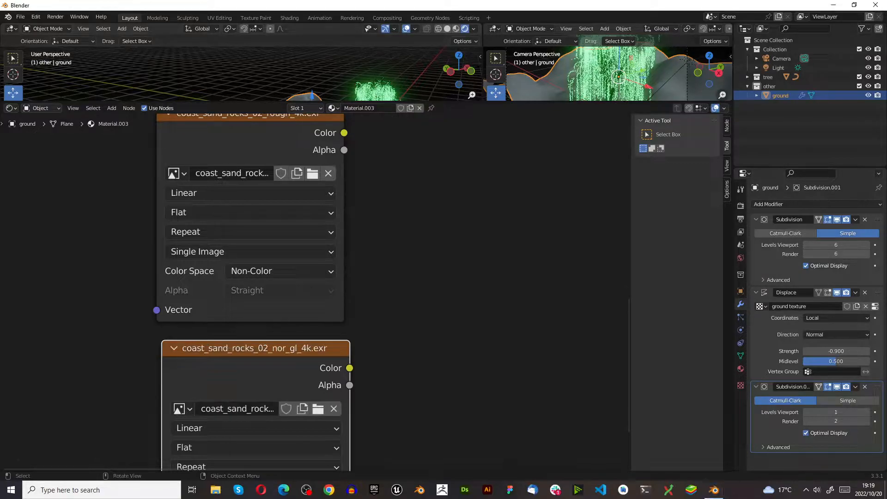
- Set the coast_sand_rocks_02_nor_gl_4k.exr node's color space to Non-Color and its alpha mode to None
scroll(319, 337, down, 5)
scroll(314, 393, up, 5)
scroll(277, 340, up, 2)
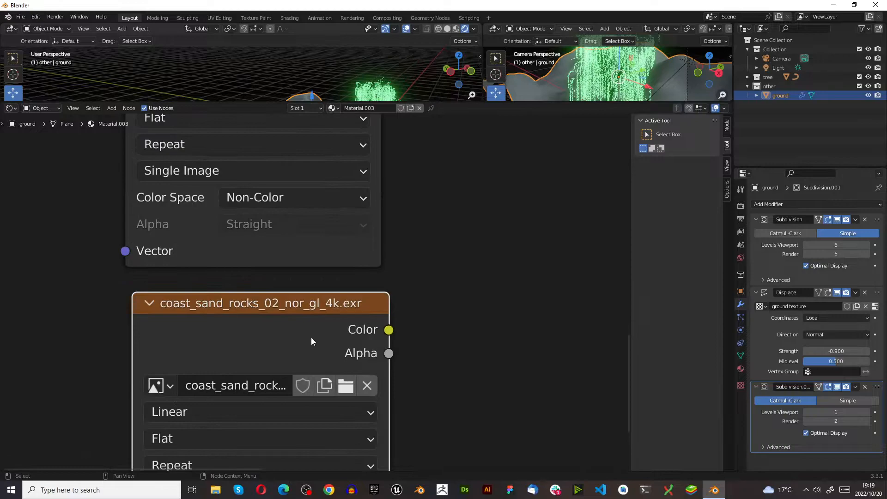
scroll(295, 276, down, 5)
scroll(243, 359, up, 3)
scroll(292, 404, up, 2)
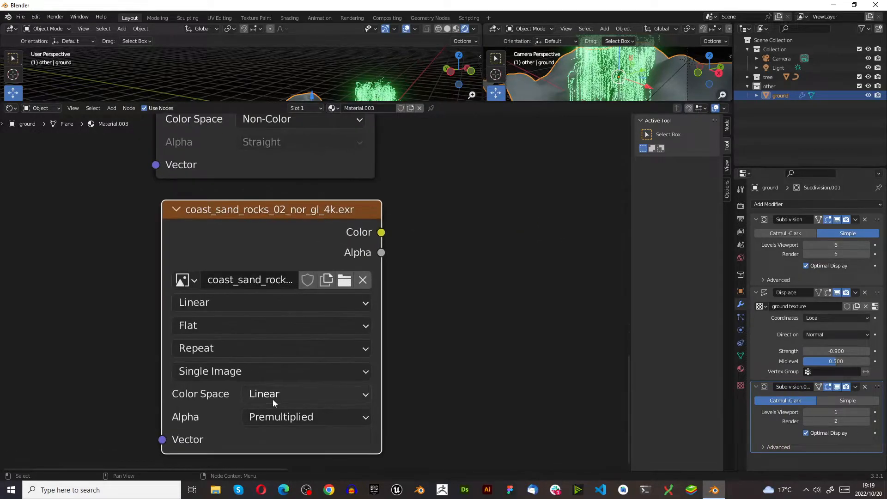
click(273, 398)
click(289, 272)
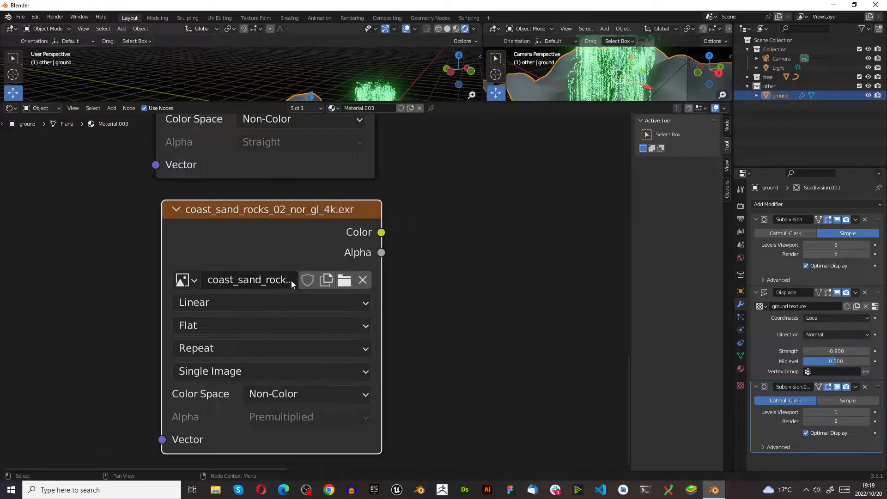
click(304, 418)
click(291, 335)
- Enlarge the two 3D viewports by lowering their border with the node editor, keeping all material nodes in view
scroll(375, 329, down, 7)
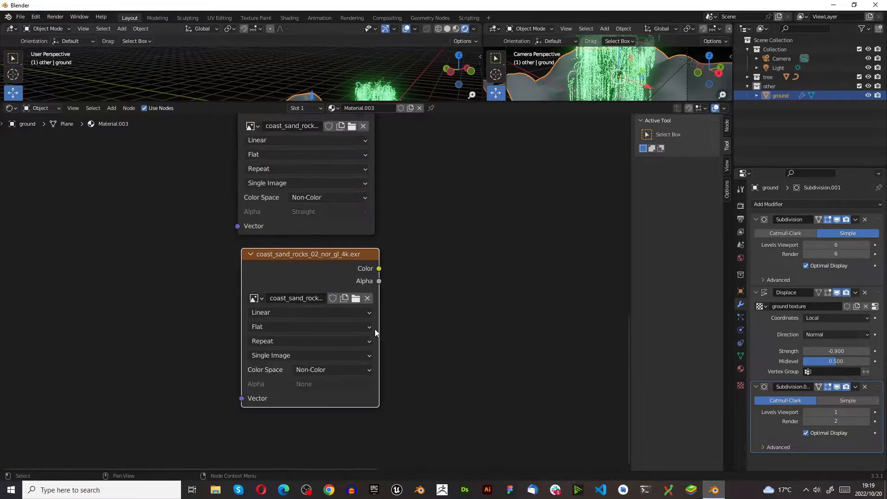
drag(335, 273, 338, 273)
click(337, 341)
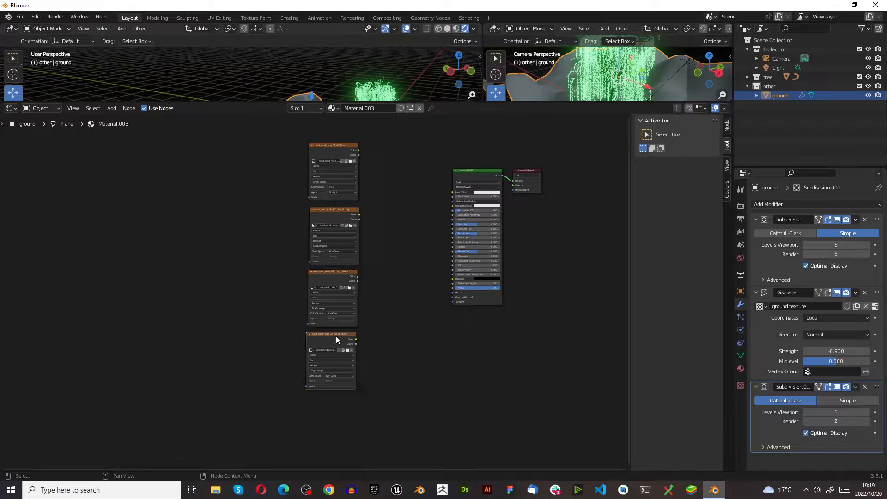
drag(551, 102, 551, 219)
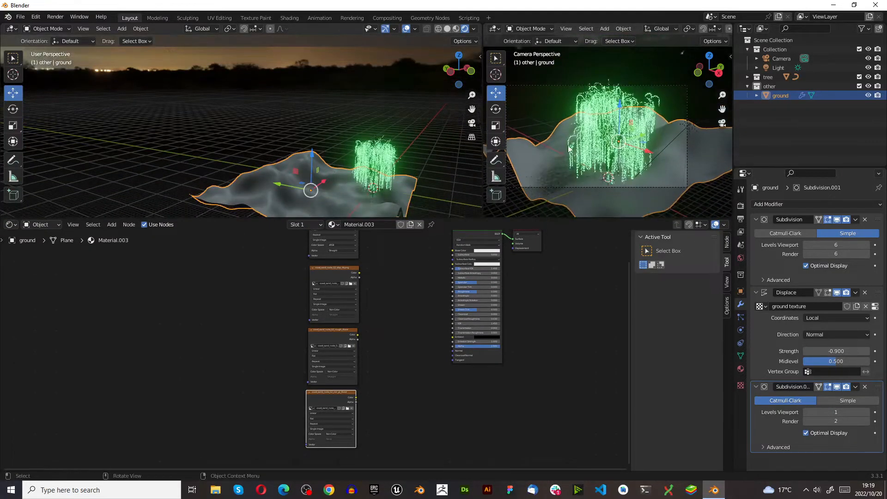
scroll(403, 370, down, 2)
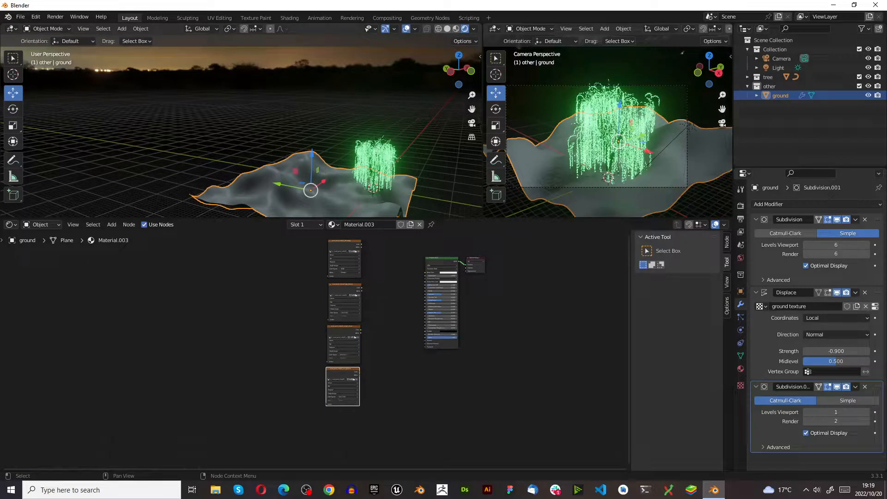
scroll(275, 300, up, 1)
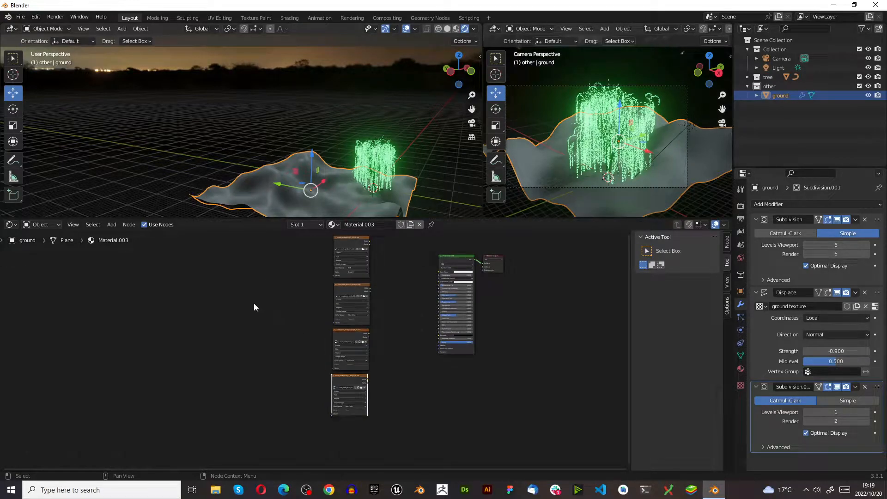
- Add a Mapping node and place it in front of the column of four image texture nodes
click(227, 313)
key(shift+a)
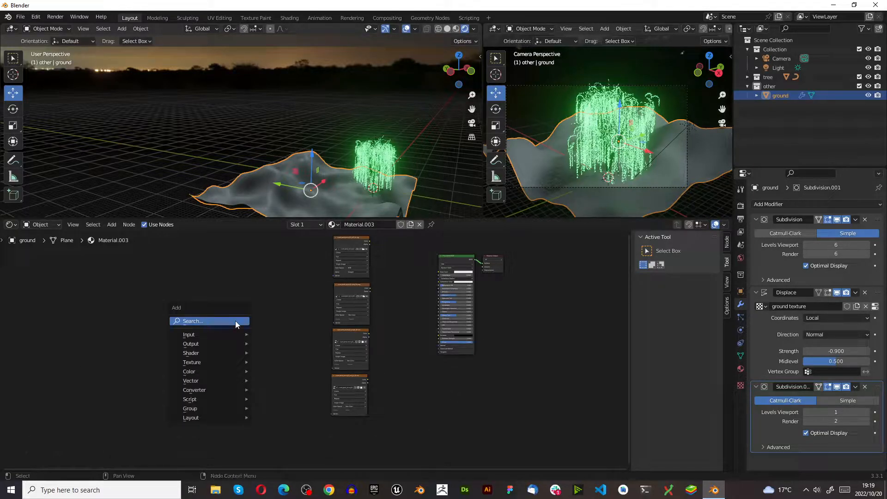
click(234, 321)
text(m)
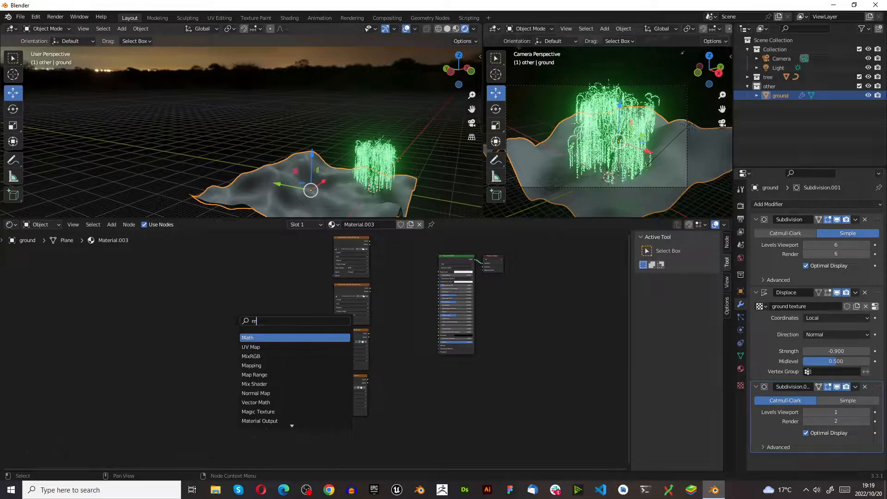
text(app)
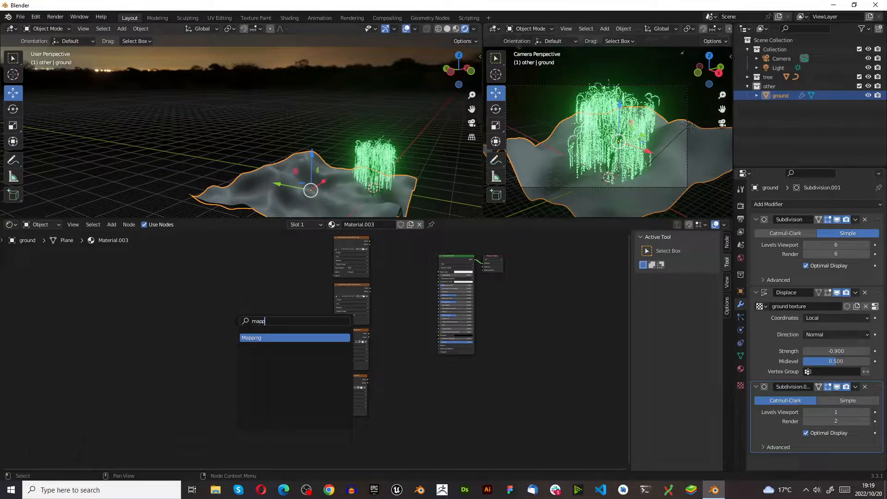
click(272, 338)
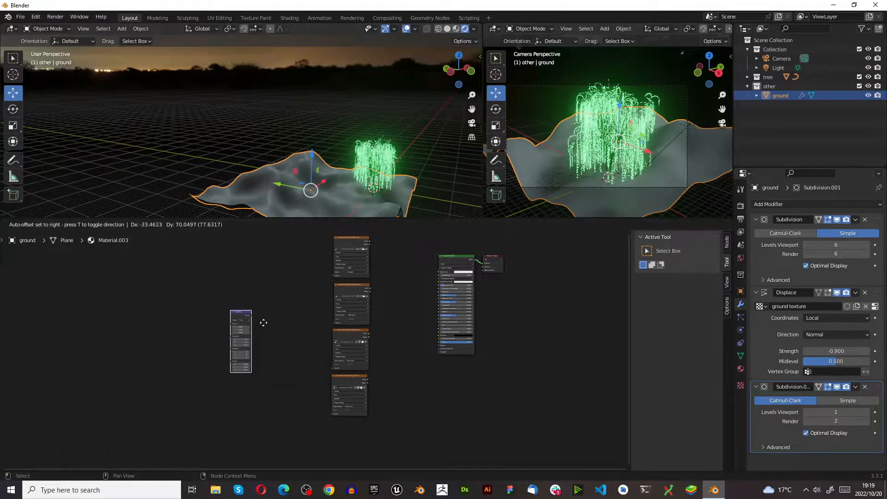
click(302, 300)
- Connect the Mapping node's Vector output to the Vector inputs of the diffuse and displacement texture nodes
scroll(291, 295, up, 6)
scroll(323, 383, down, 3)
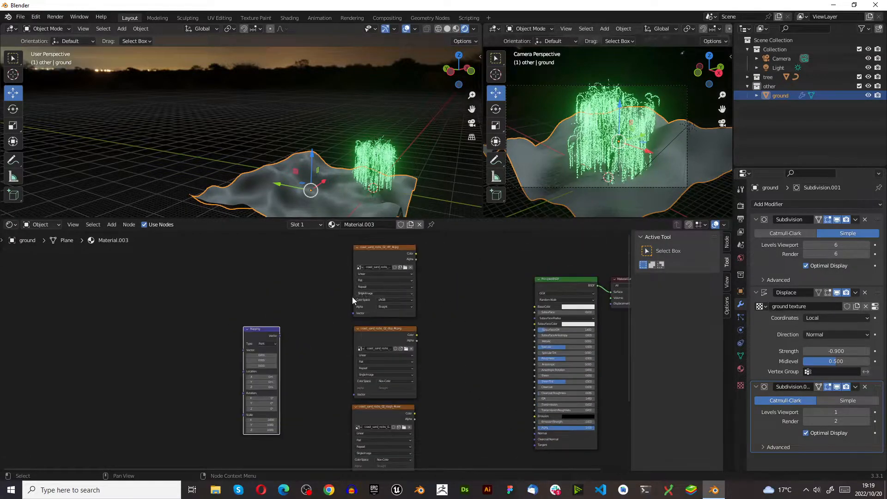
scroll(354, 295, up, 5)
drag(220, 368, 380, 319)
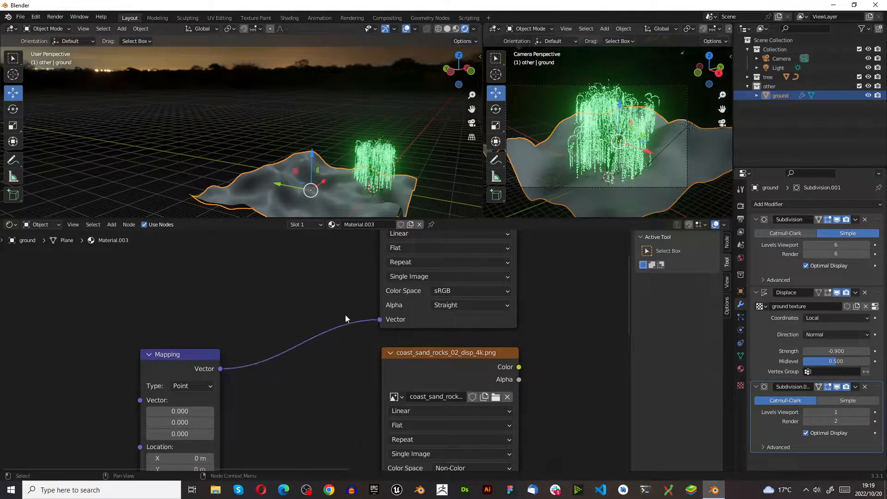
scroll(334, 296, down, 3)
scroll(296, 413, up, 3)
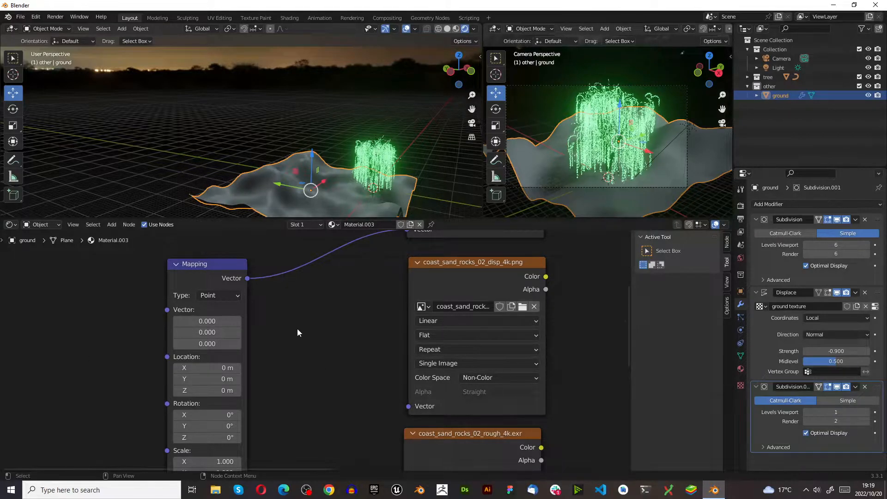
drag(247, 278, 408, 408)
scroll(281, 278, down, 2)
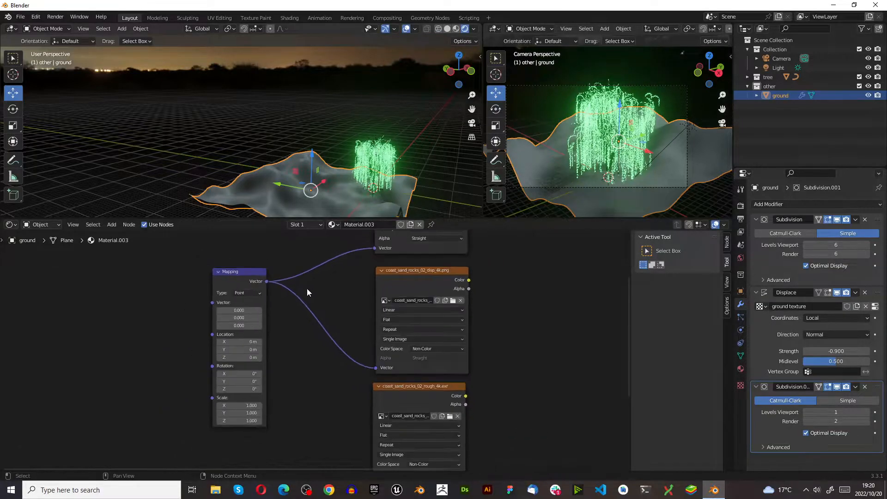
ctrl+right_drag(325, 247, 333, 309)
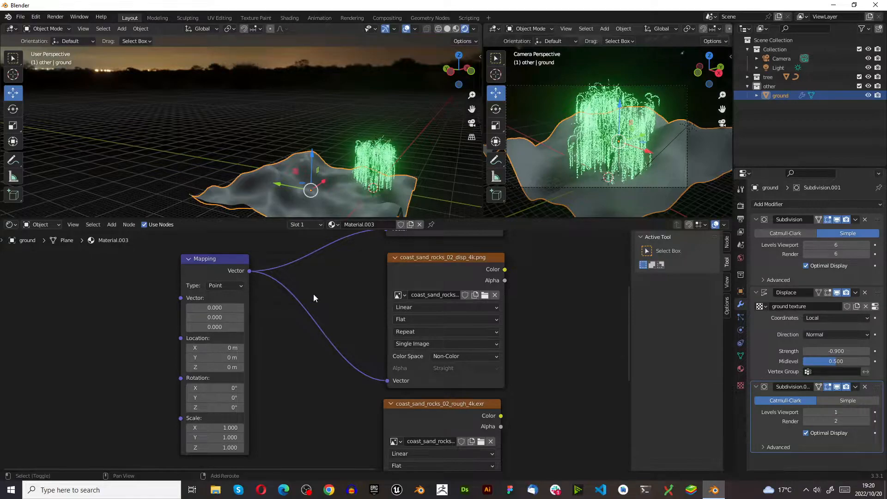
click(389, 385)
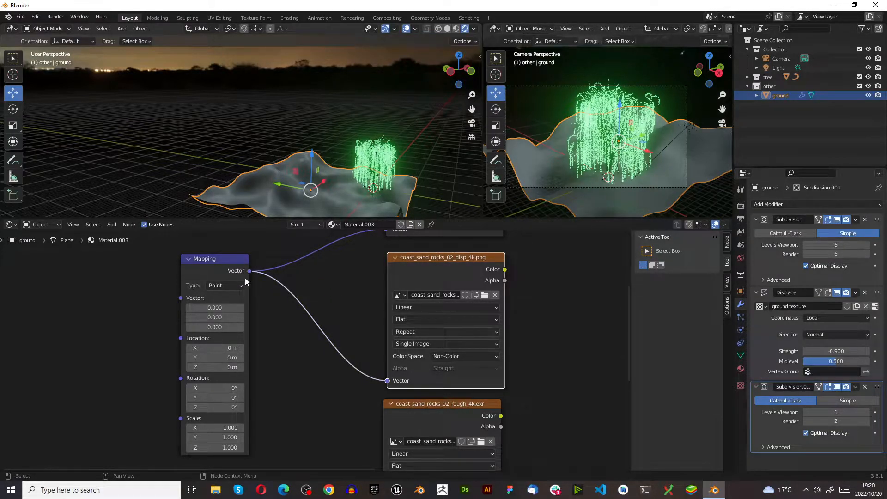
drag(249, 271, 346, 358)
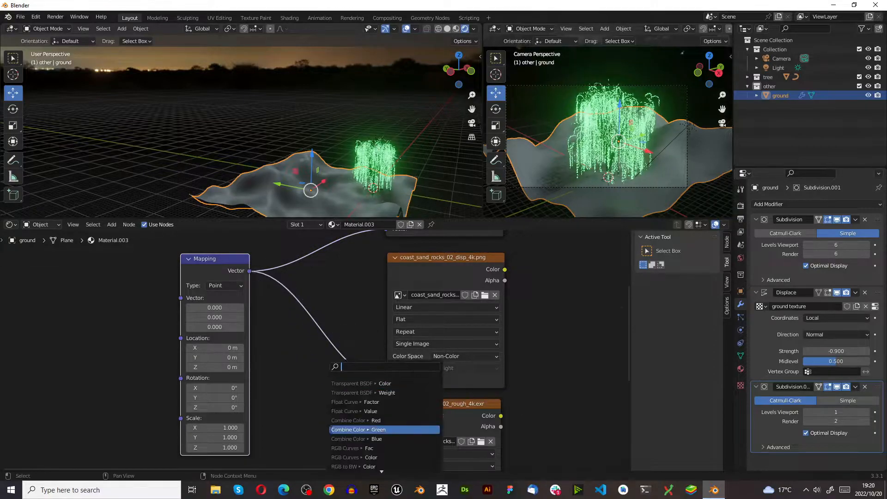
key(Escape)
- Connect the Vector inputs of the roughness and normal texture nodes to the Mapping node's Vector output
scroll(286, 369, down, 3)
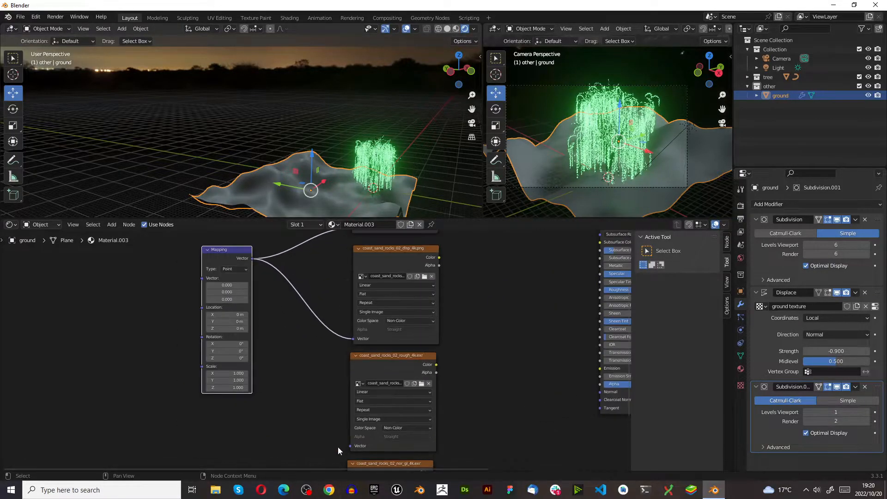
drag(349, 446, 252, 259)
scroll(272, 304, down, 4)
scroll(291, 415, up, 2)
scroll(314, 457, up, 1)
drag(324, 442, 109, 405)
scroll(231, 337, down, 1)
scroll(231, 337, down, 3)
scroll(249, 357, up, 1)
scroll(235, 356, down, 2)
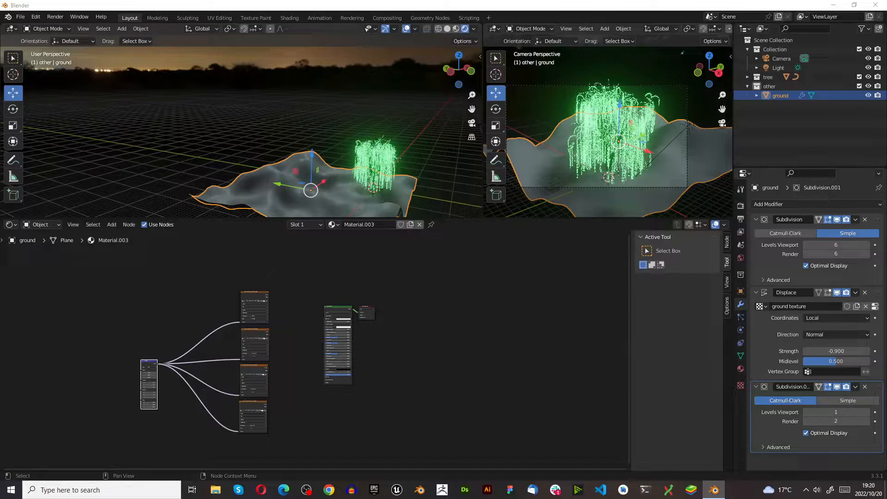
- Add a Normal Map node beside the normal texture node and connect the texture's Color output to its Color input
scroll(350, 345, up, 1)
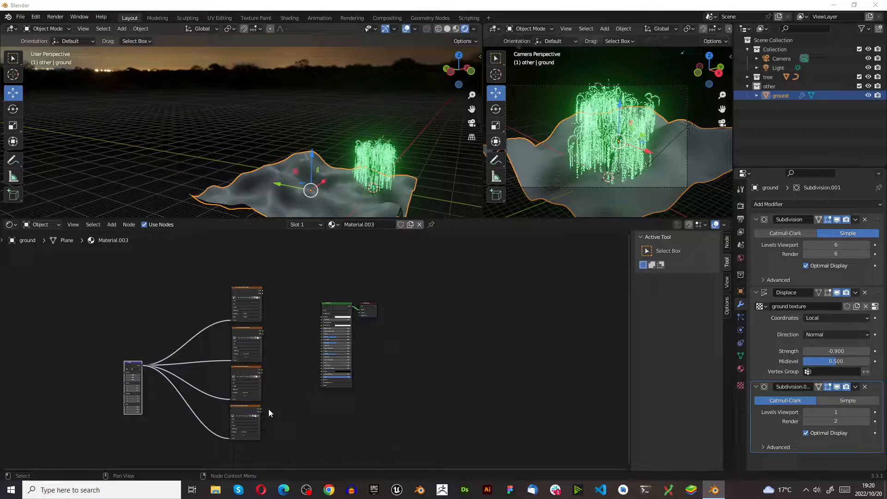
scroll(248, 403, up, 7)
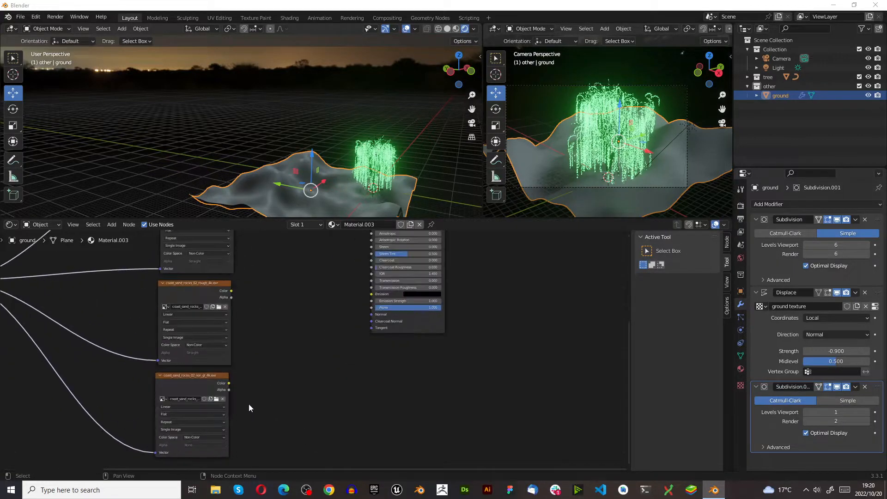
click(269, 382)
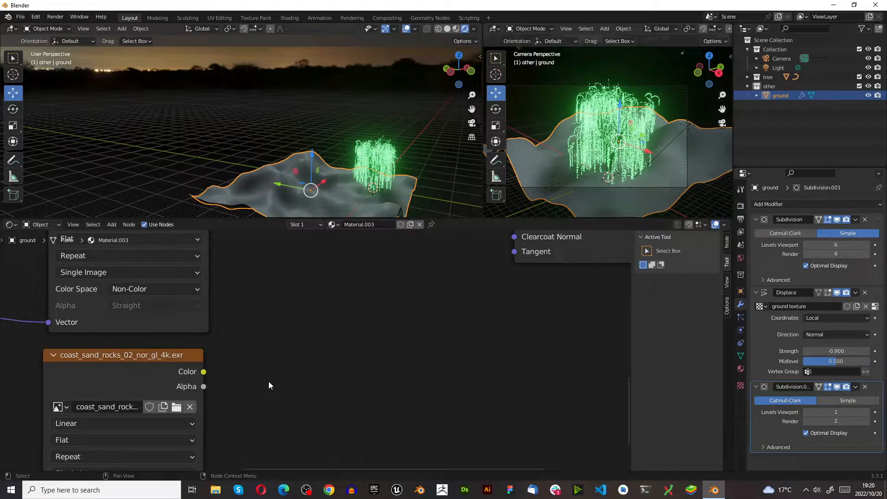
key(shift+a)
click(279, 372)
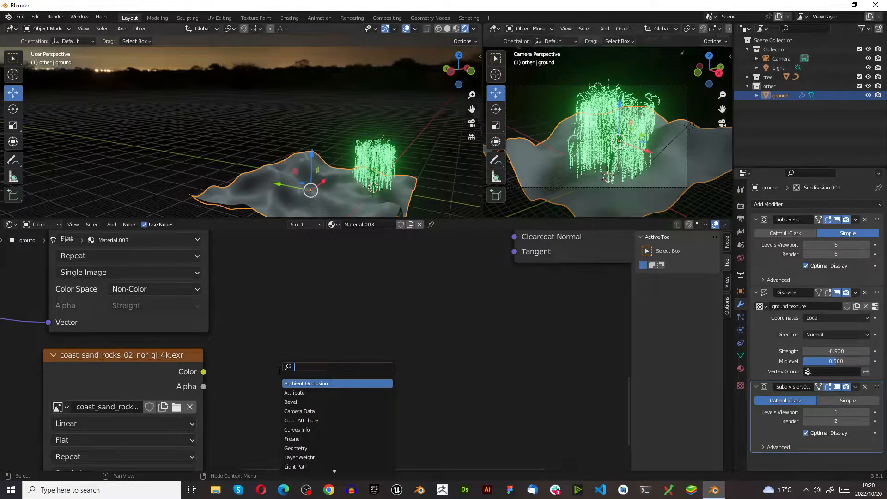
text(norm)
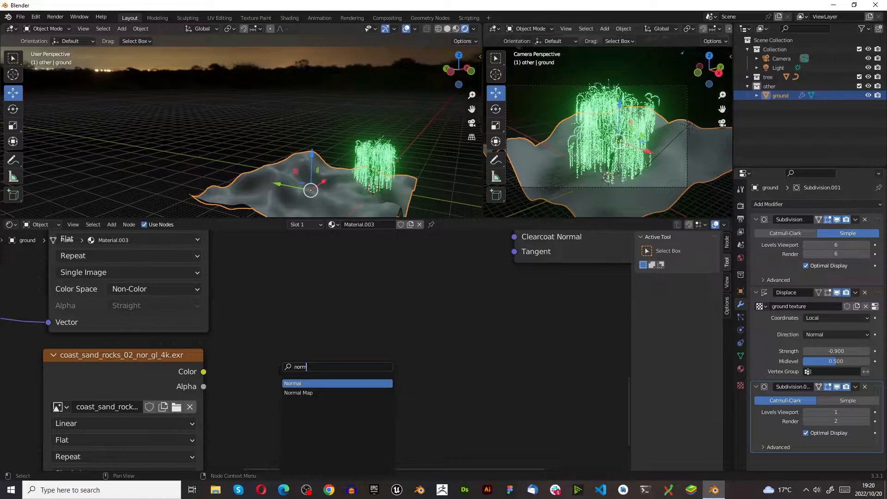
click(319, 393)
click(320, 342)
mouse_move(204, 371)
mouse_down()
mouse_move(237, 396)
mouse_move(283, 410)
mouse_up()
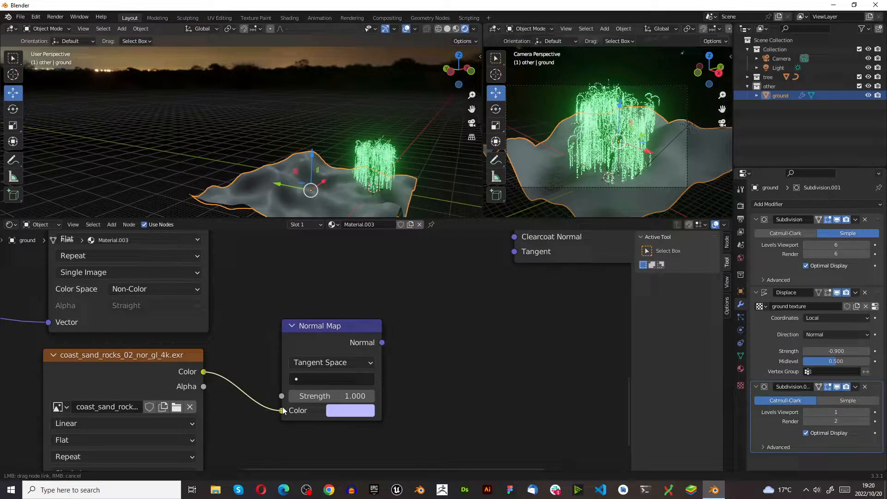
- Connect the Normal Map node's Normal output to the Normal input of the Principled BSDF
scroll(387, 433, down, 6)
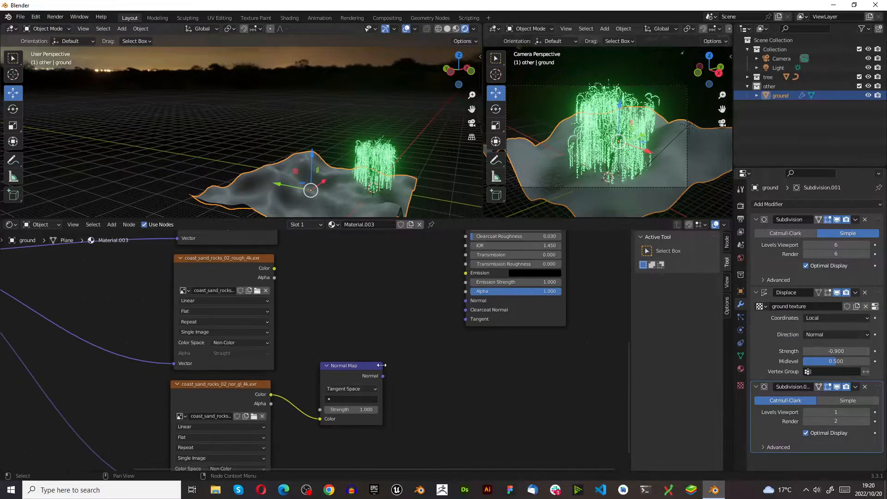
scroll(398, 370, up, 3)
mouse_move(377, 380)
mouse_down()
mouse_move(463, 287)
mouse_move(480, 285)
mouse_up()
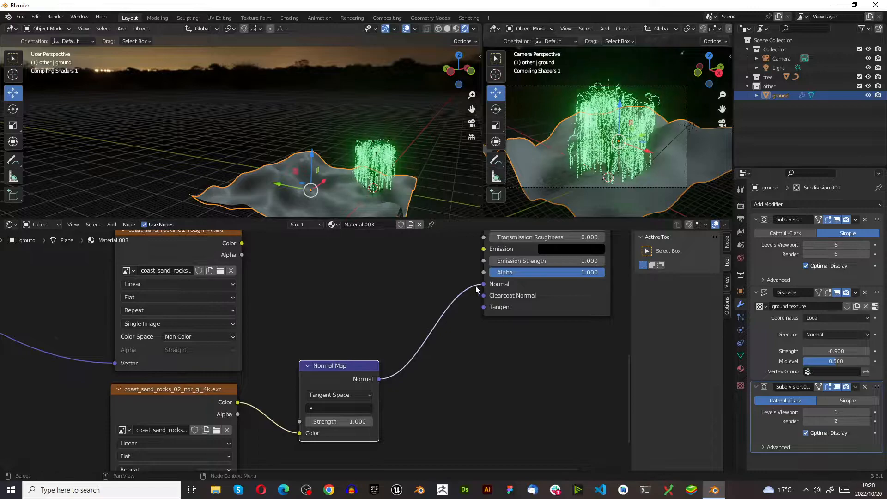
scroll(351, 370, down, 2)
scroll(319, 398, up, 2)
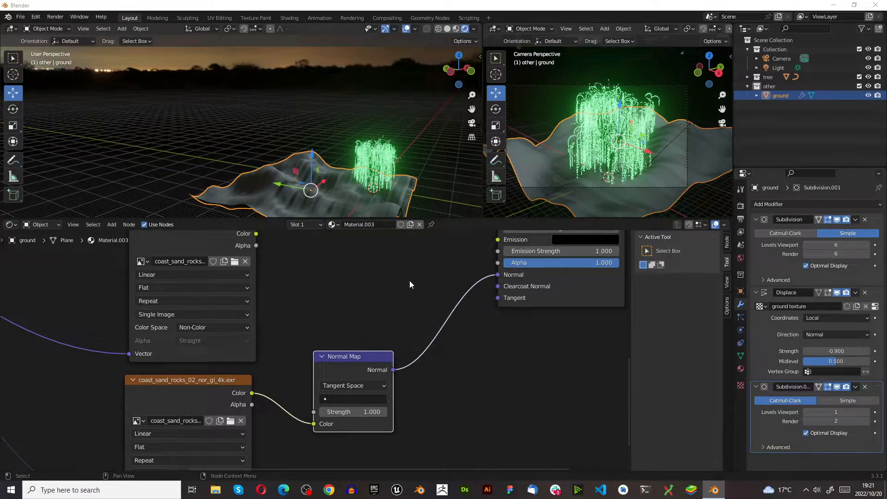
- Check the image file names in the texture nodes to identify the normal and displacement maps
scroll(323, 296, down, 3)
scroll(240, 378, up, 5)
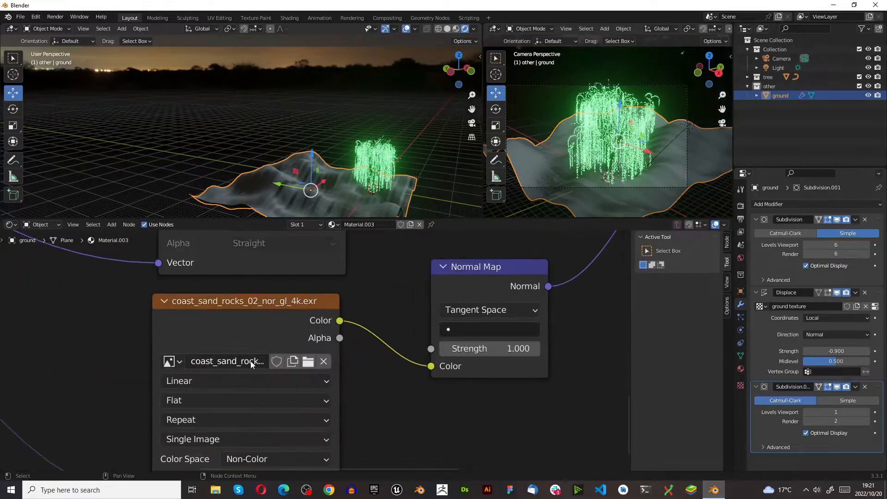
scroll(251, 365, up, 2)
click(257, 365)
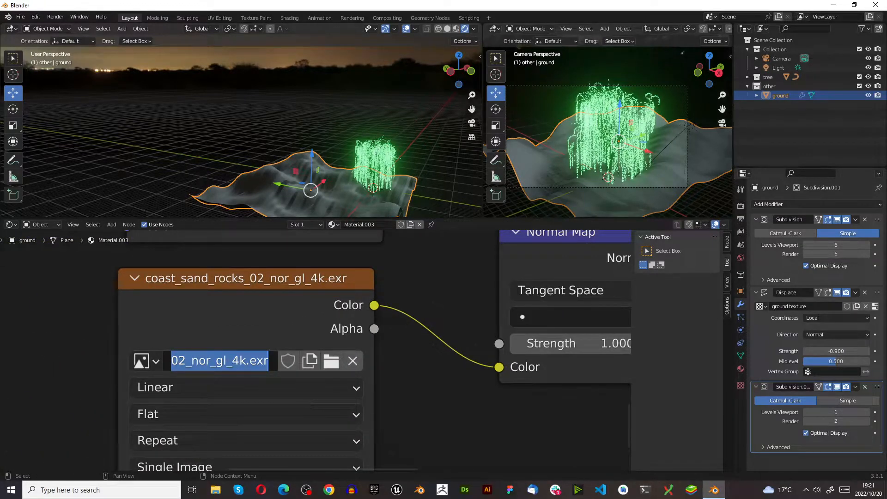
click(384, 438)
click(242, 348)
click(242, 361)
click(470, 279)
scroll(360, 416, down, 8)
scroll(329, 255, up, 7)
click(308, 273)
click(417, 411)
scroll(338, 383, down, 10)
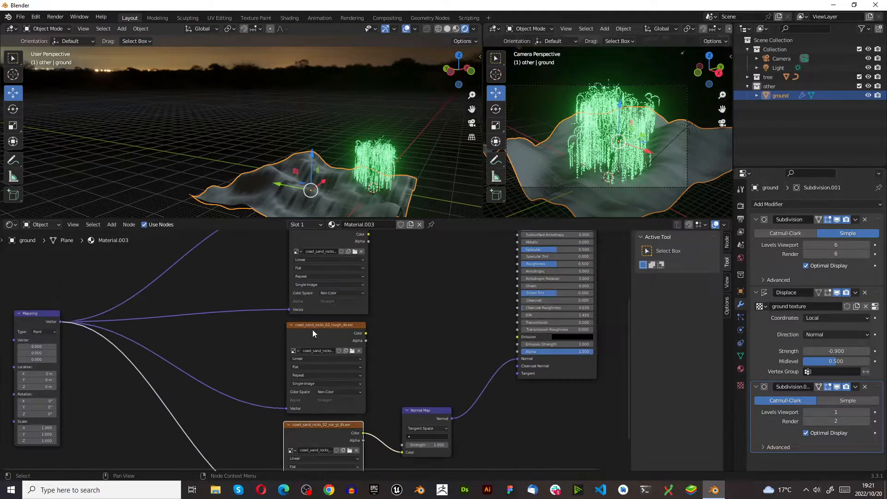
scroll(320, 254, up, 8)
click(348, 249)
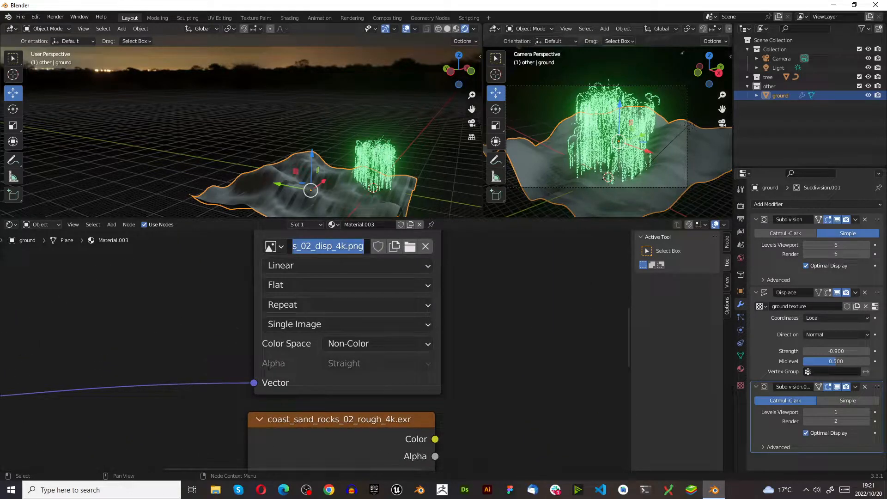
click(281, 357)
scroll(279, 429, down, 8)
scroll(463, 306, up, 6)
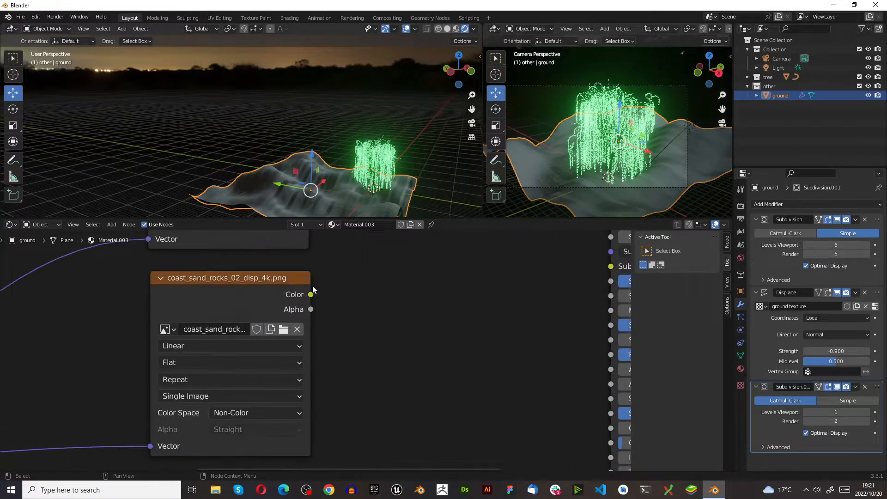
drag(311, 309, 389, 348)
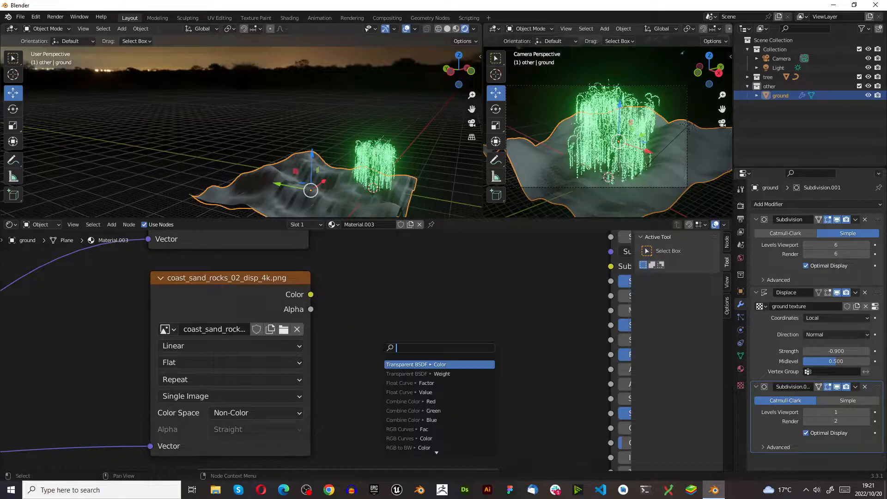
text(disc)
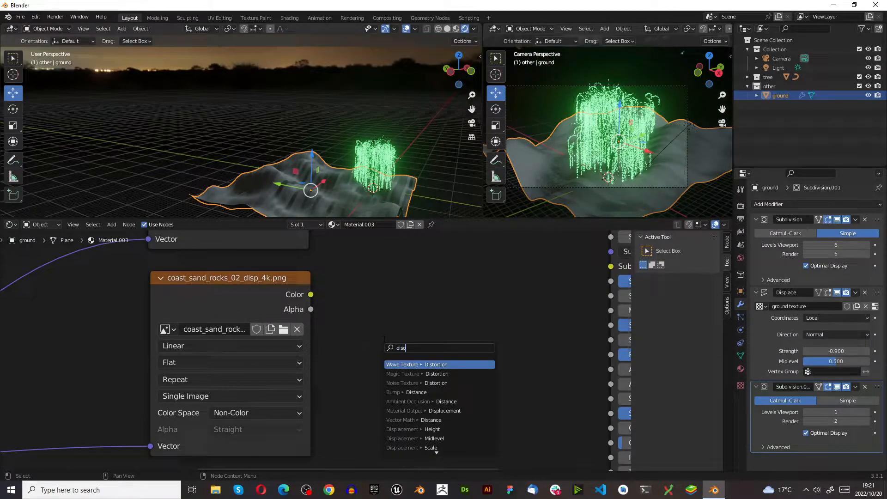
key(BackSpace)
text(pla)
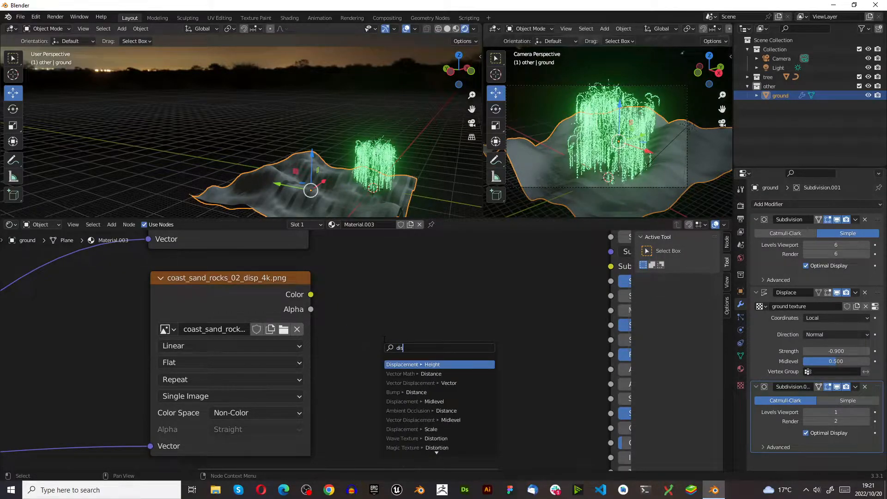
click(370, 326)
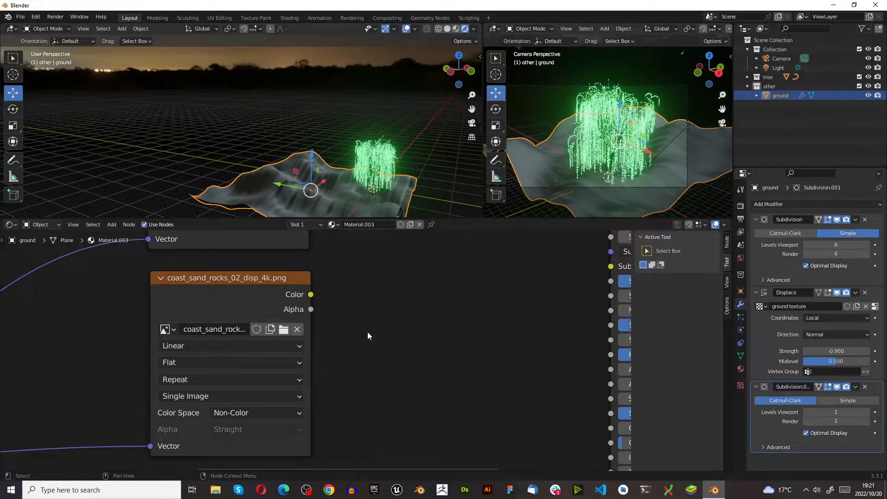
- Add a Displacement node beside the displacement texture node and connect the texture's Color output to its Height input
key(shift+a)
click(360, 340)
text(dis)
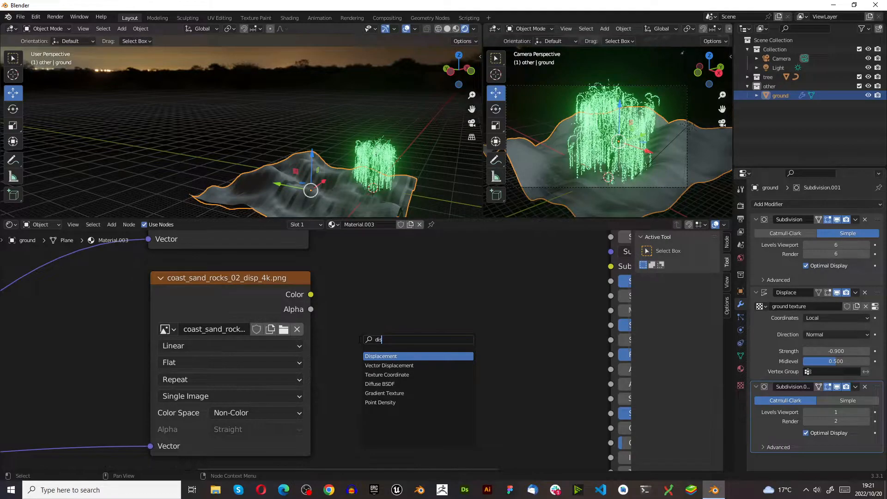
click(381, 356)
click(441, 322)
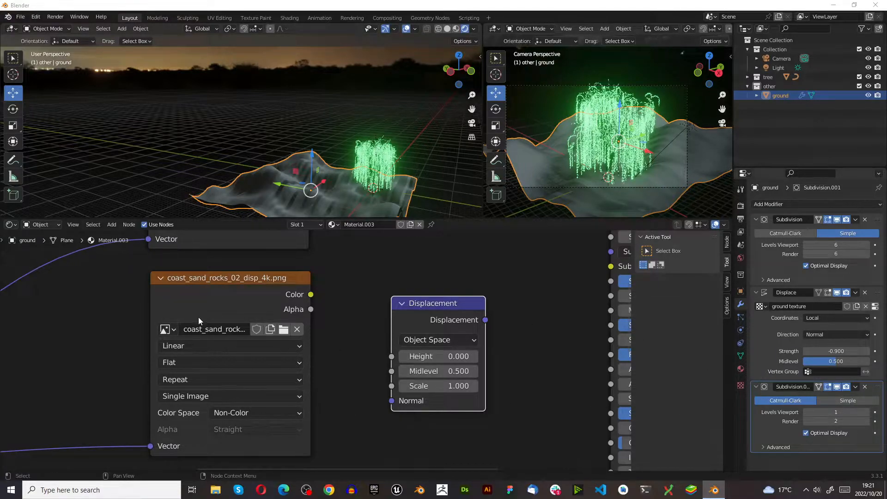
drag(309, 295, 391, 356)
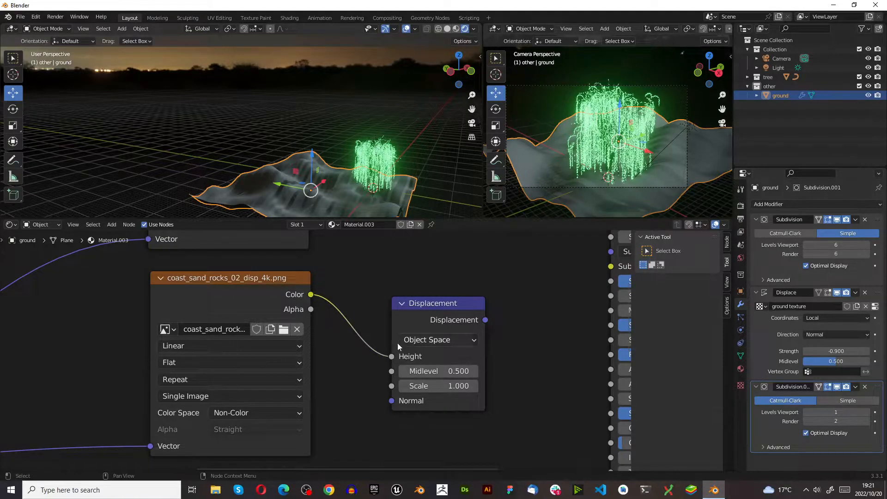
- Connect the Displacement node's output to the Displacement input of the Material Output node
scroll(416, 364, down, 4)
scroll(440, 361, up, 3)
scroll(453, 410, down, 3)
scroll(453, 410, up, 2)
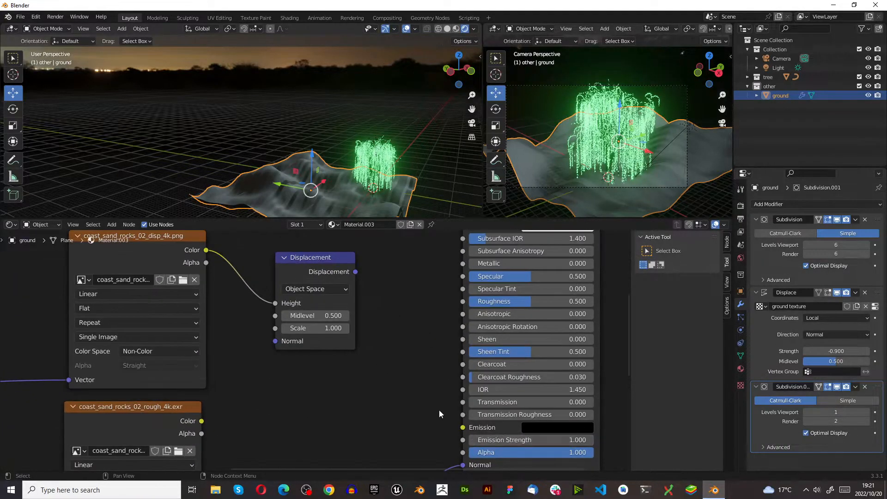
scroll(320, 356, down, 3)
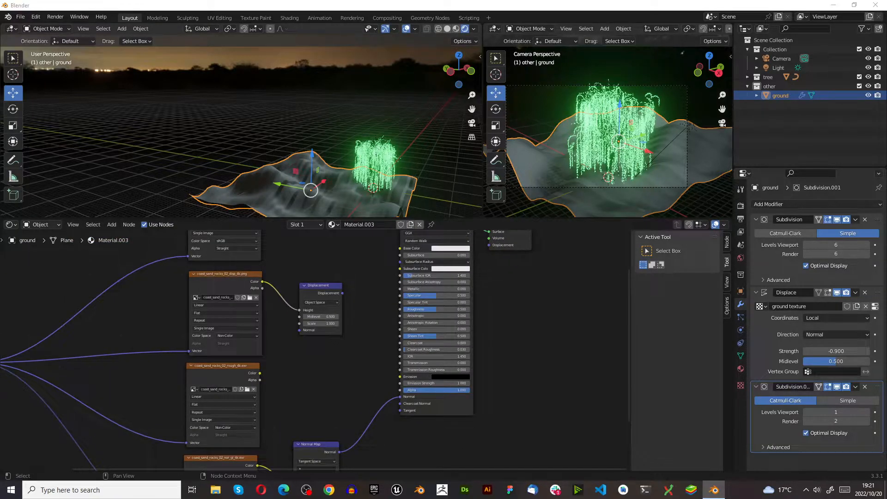
scroll(305, 316, down, 4)
scroll(488, 336, up, 3)
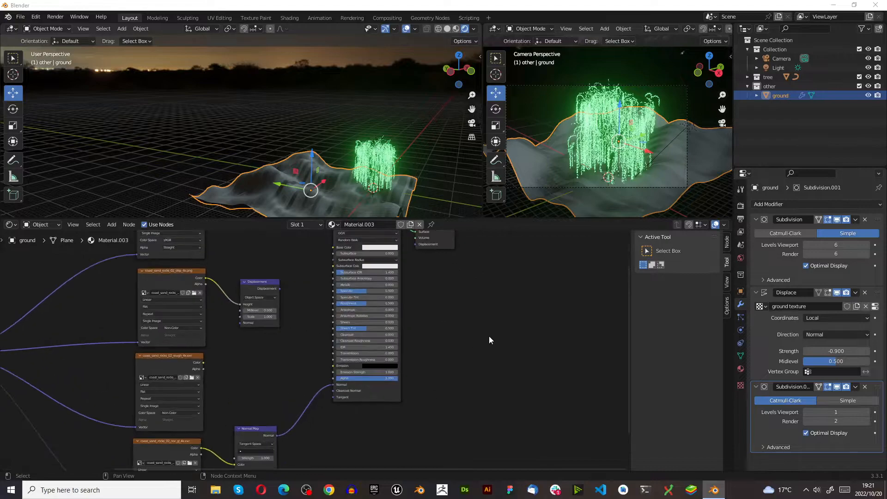
scroll(346, 297, up, 2)
scroll(269, 379, down, 4)
scroll(329, 256, up, 4)
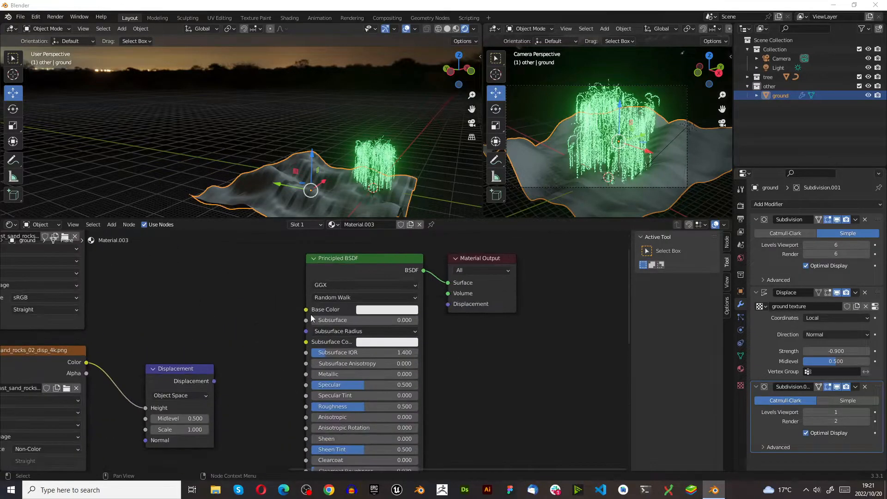
drag(215, 381, 449, 306)
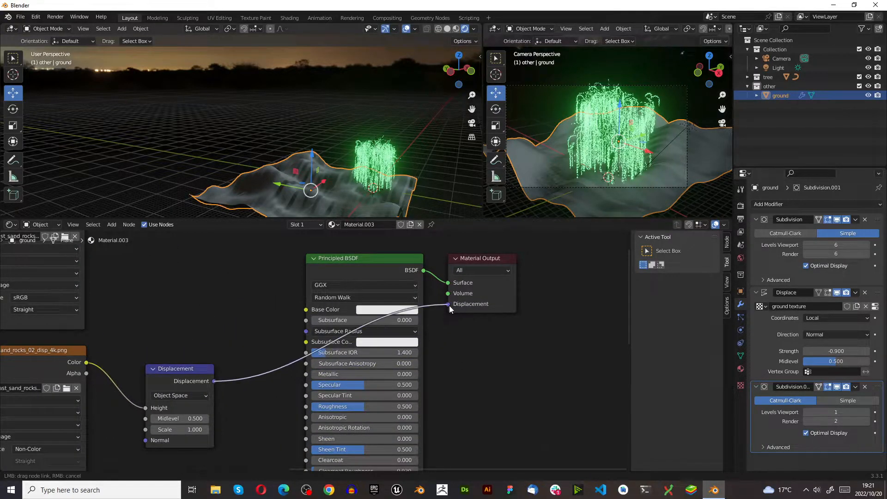
scroll(265, 342, down, 2)
scroll(244, 333, down, 5)
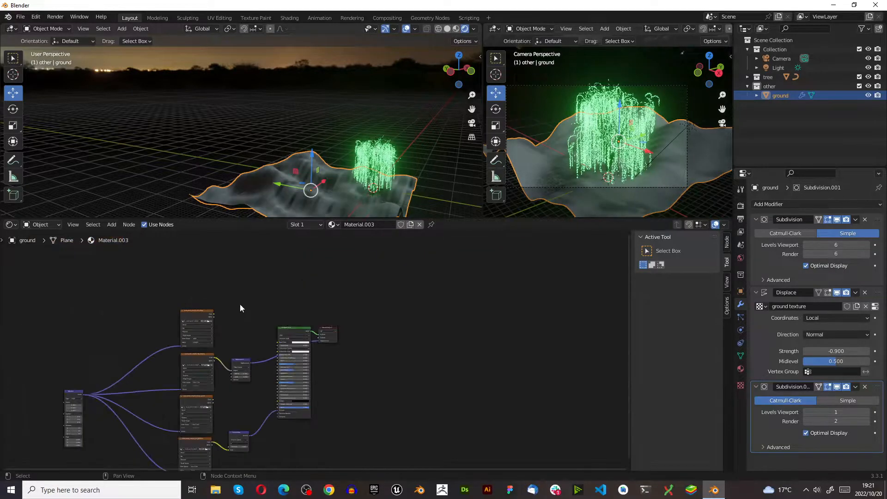
- Enlarge the node editor, then move the displacement texture node aside and the diffuse texture node down into its place
drag(208, 219, 205, 78)
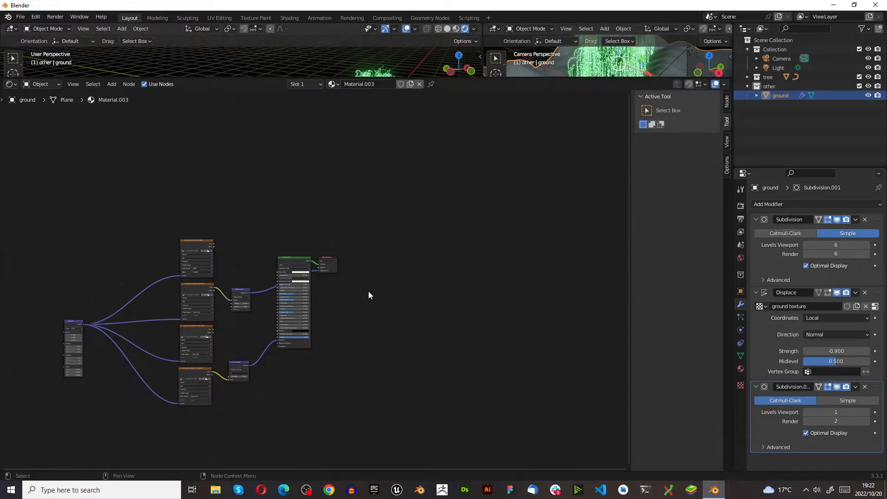
scroll(283, 323, up, 4)
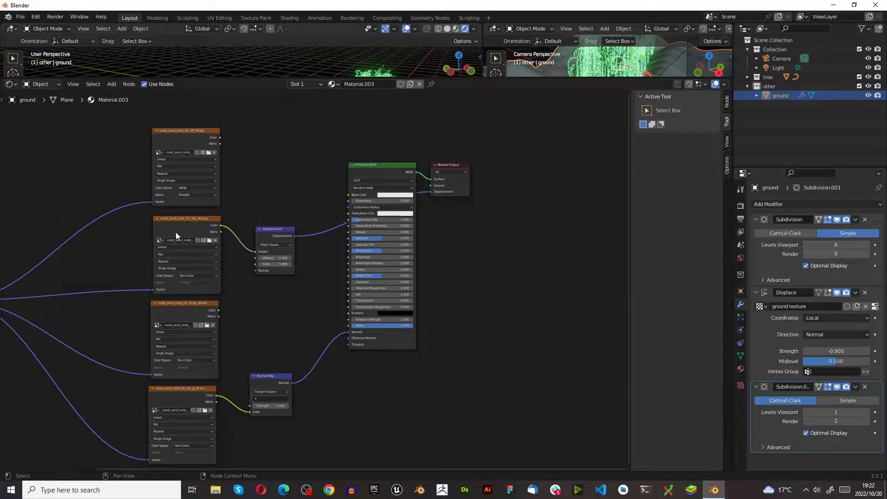
drag(184, 231, 68, 106)
drag(190, 145, 178, 244)
- Move the Displacement node above the Principled BSDF and shift the Material Output node slightly up
drag(287, 238, 381, 122)
click(467, 174)
drag(477, 161, 488, 133)
scroll(220, 302, down, 2)
scroll(134, 184, up, 2)
- Place the displacement texture node at the head of the texture column, above the diffuse texture node
drag(139, 160, 243, 199)
key(Home)
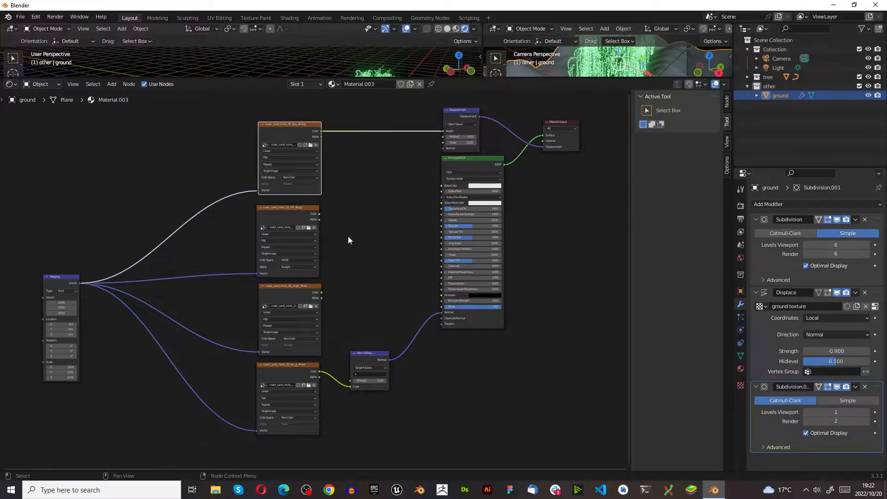
scroll(345, 212, up, 6)
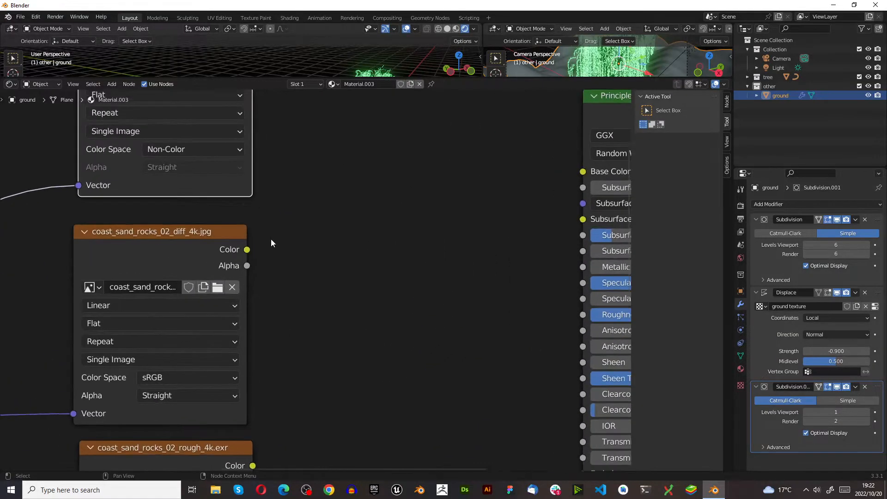
- Enlarge the two 3D viewports by lowering their border with the node editor and check the diffuse texture node's image name
drag(523, 77, 573, 273)
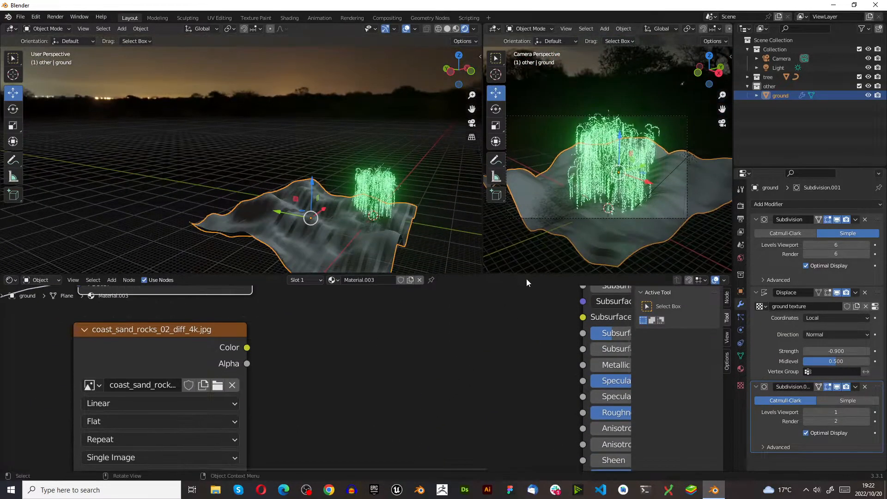
scroll(558, 456, down, 3)
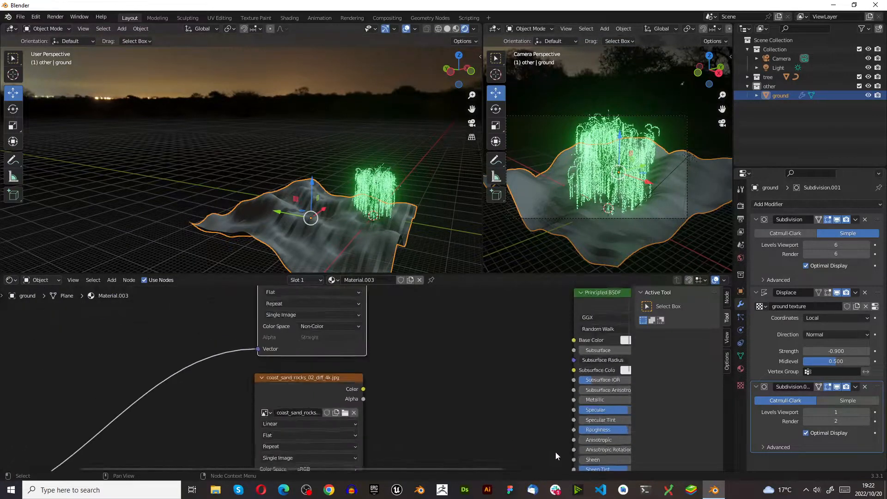
scroll(403, 405, down, 2)
double_click(295, 419)
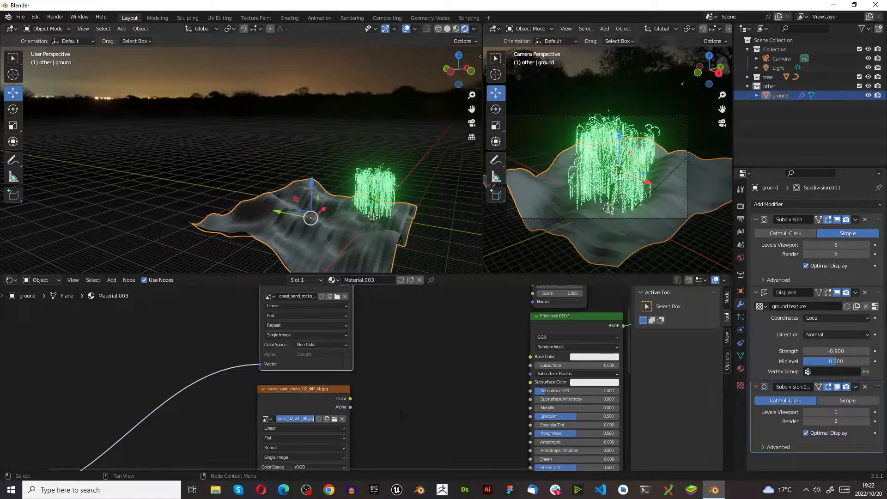
scroll(356, 352, down, 2)
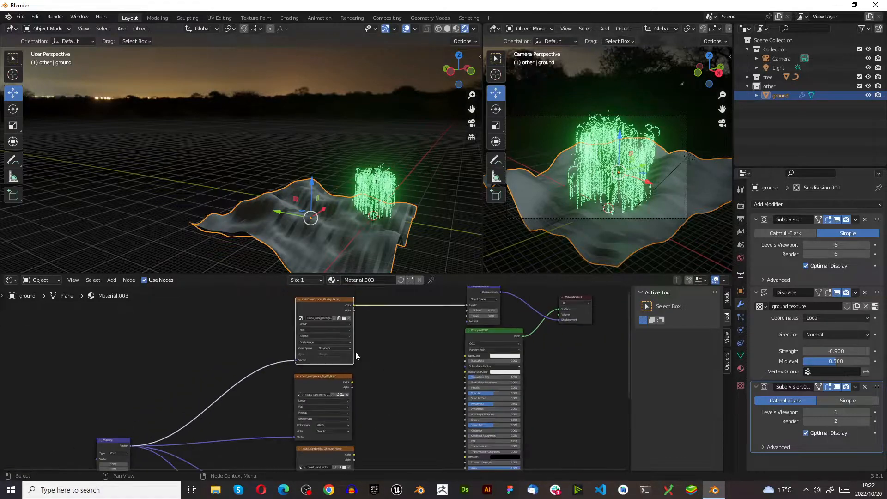
- Check the image name of the roughness texture node below the diffuse texture node
scroll(379, 365, down, 2)
scroll(367, 412, up, 4)
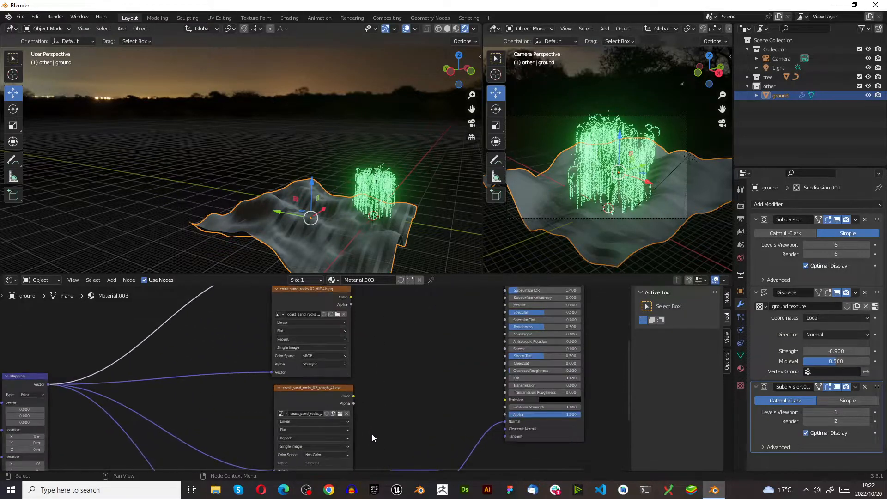
double_click(296, 412)
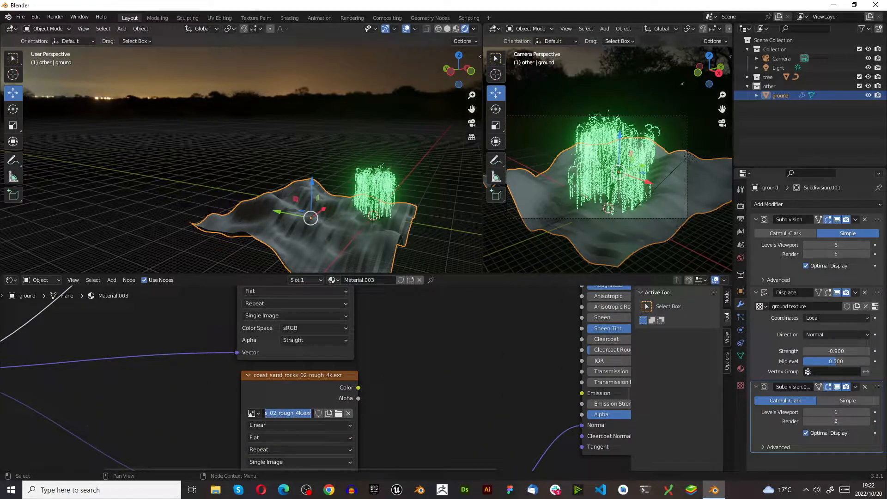
click(350, 398)
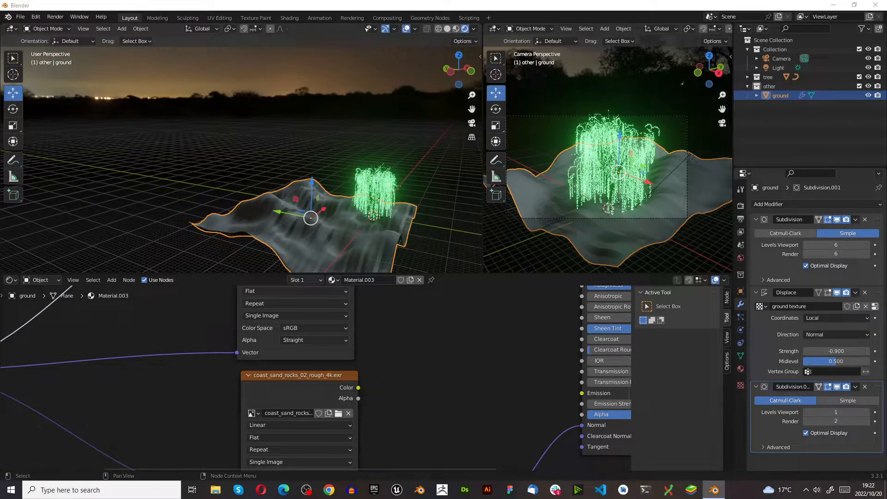
click(415, 402)
click(304, 411)
- Enlarge the node editor and connect the coast_sand_rocks_02_rough_4k.exr node's Color output to the Principled BSDF's Roughness input
drag(358, 387, 528, 322)
scroll(480, 448, down, 3)
scroll(567, 442, up, 3)
scroll(437, 330, down, 1)
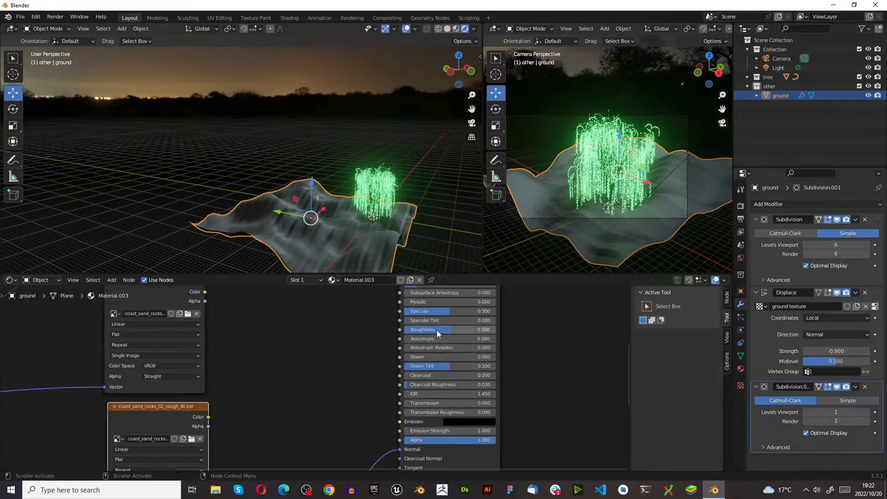
scroll(464, 424, down, 5)
scroll(439, 325, up, 7)
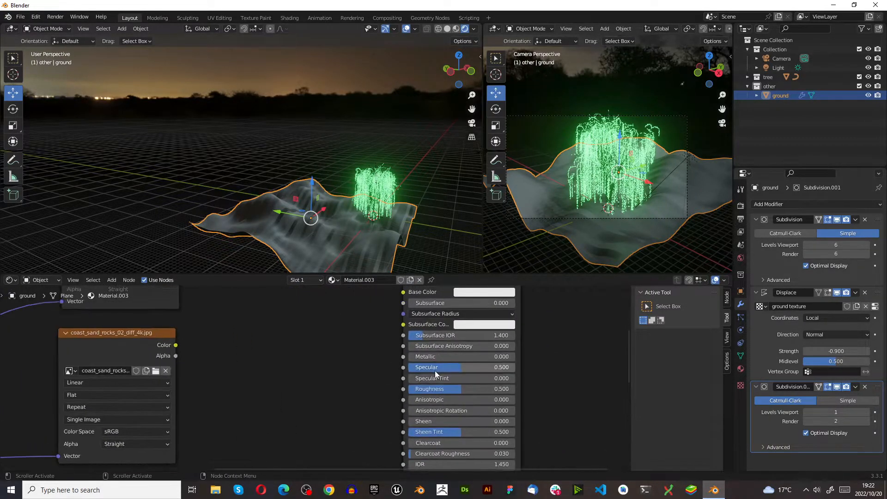
drag(294, 274, 324, 91)
scroll(341, 207, up, 2)
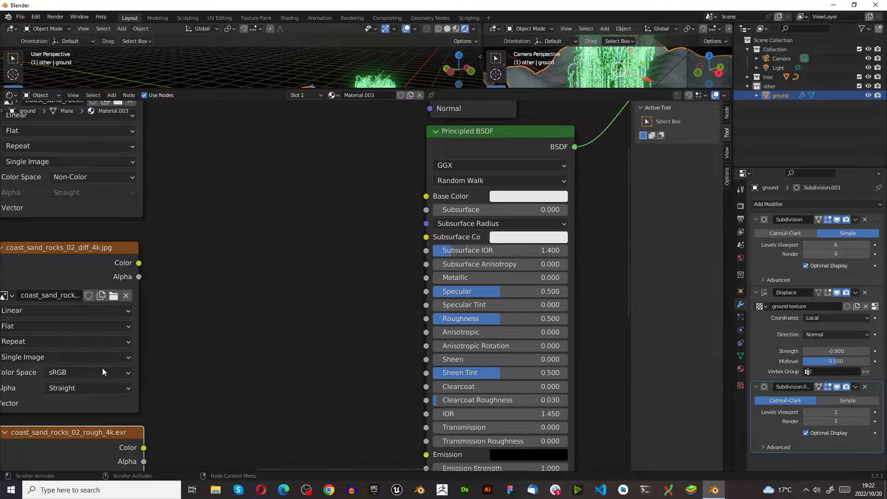
click(78, 299)
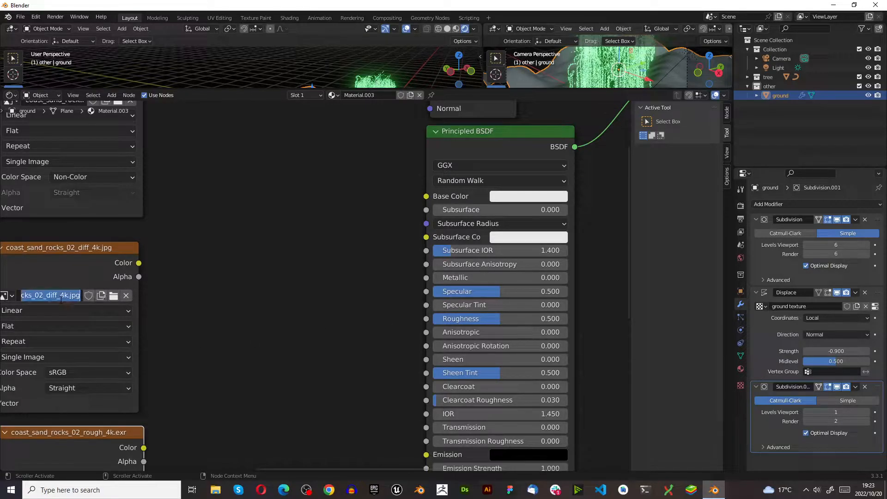
click(143, 373)
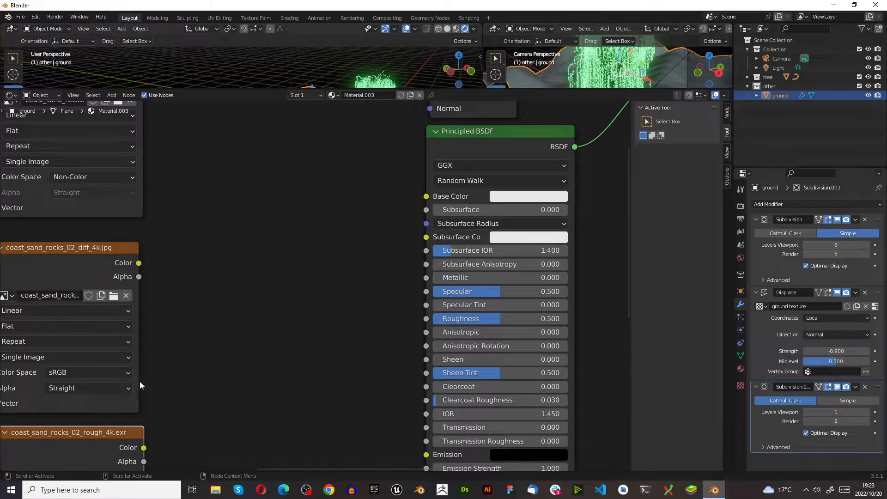
scroll(142, 378, down, 2)
drag(142, 439, 400, 327)
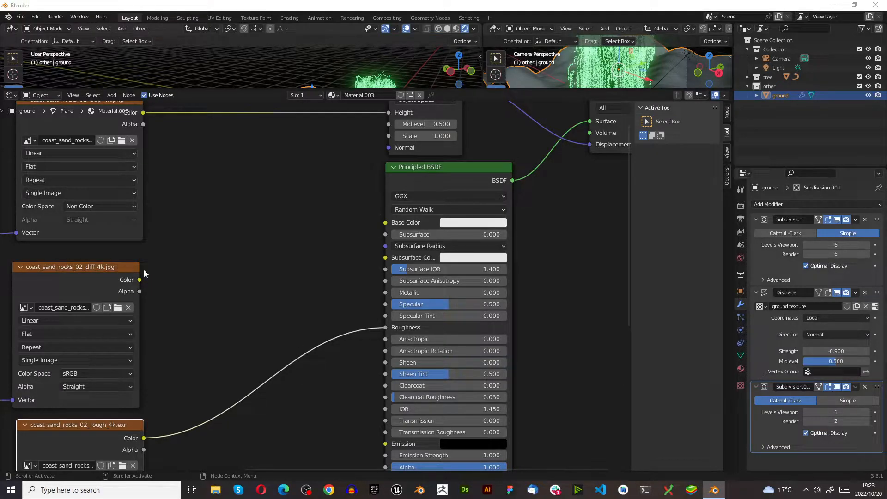
- Connect the coast_sand_rocks_02_diff_4k.jpg node's Color output to the Principled BSDF's Base Color and enlarge the two 3D viewports
click(72, 308)
click(169, 288)
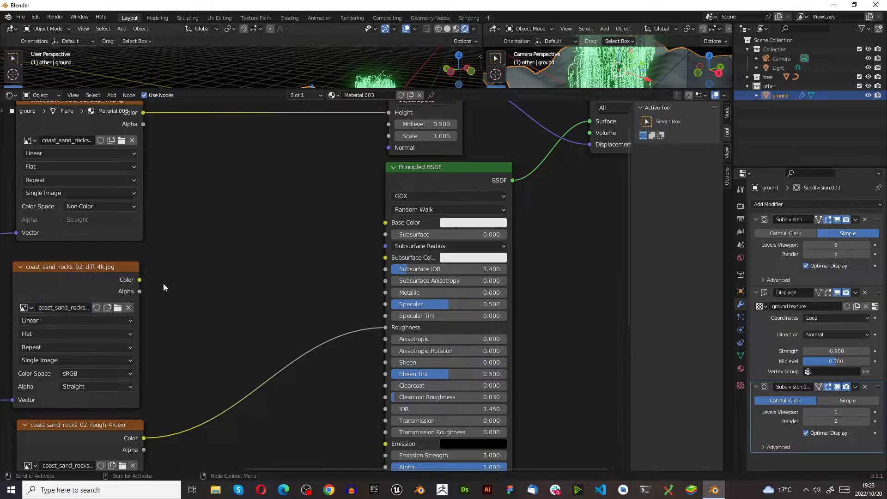
drag(139, 279, 385, 223)
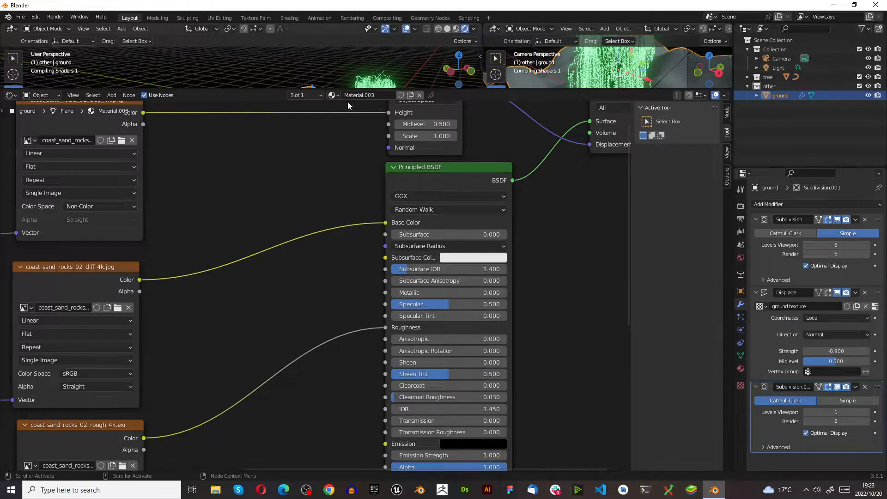
drag(269, 91, 268, 249)
scroll(617, 157, up, 4)
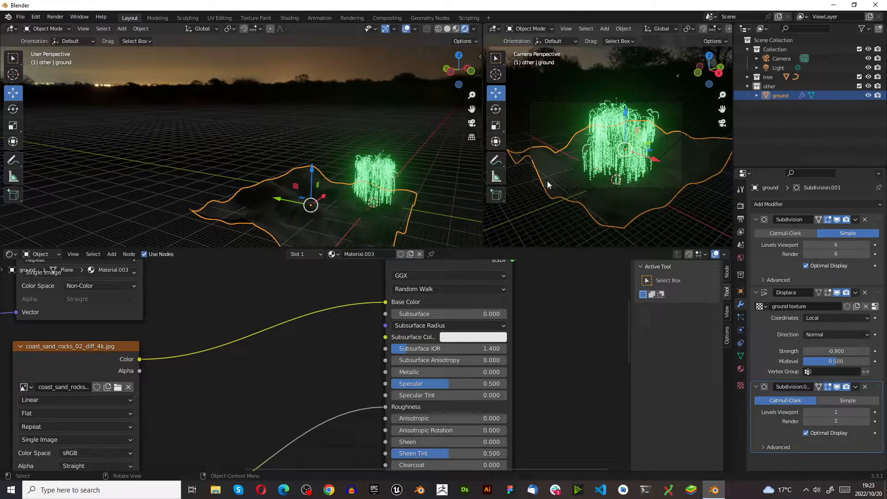
- Set the Principled BSDF's subsurface method to Christensen-Burley and look at the ground from outside the camera view
click(453, 291)
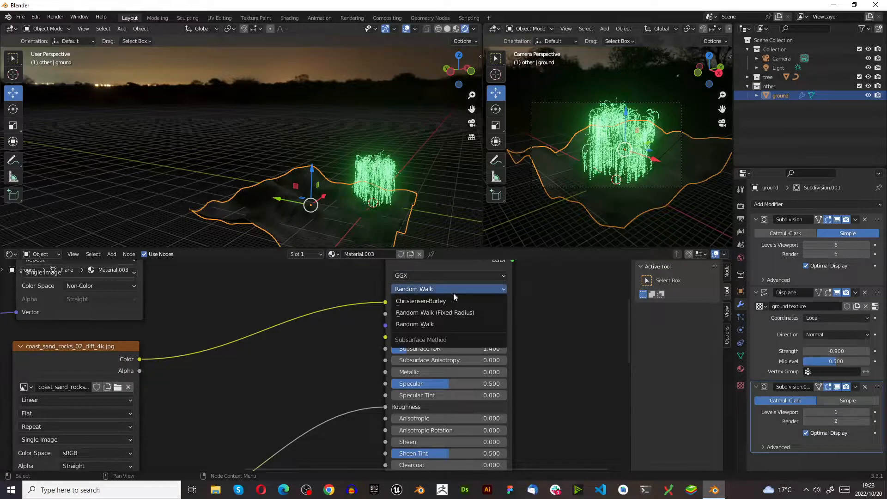
click(445, 302)
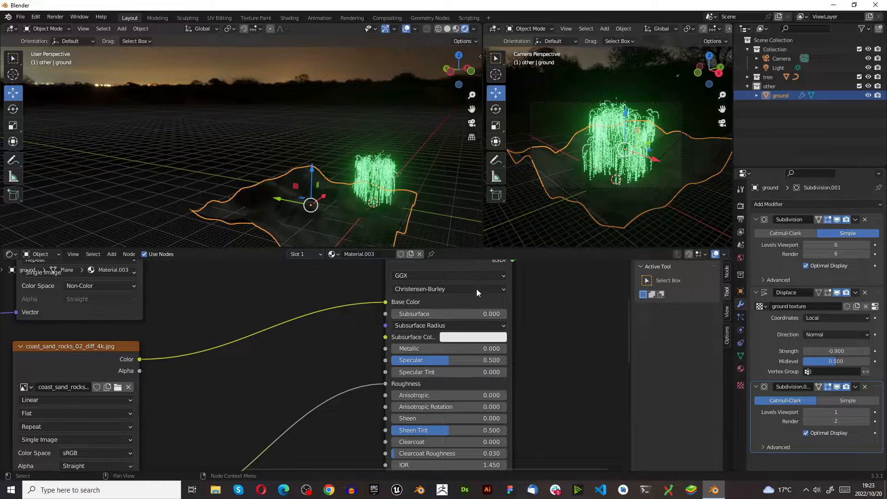
scroll(553, 162, up, 3)
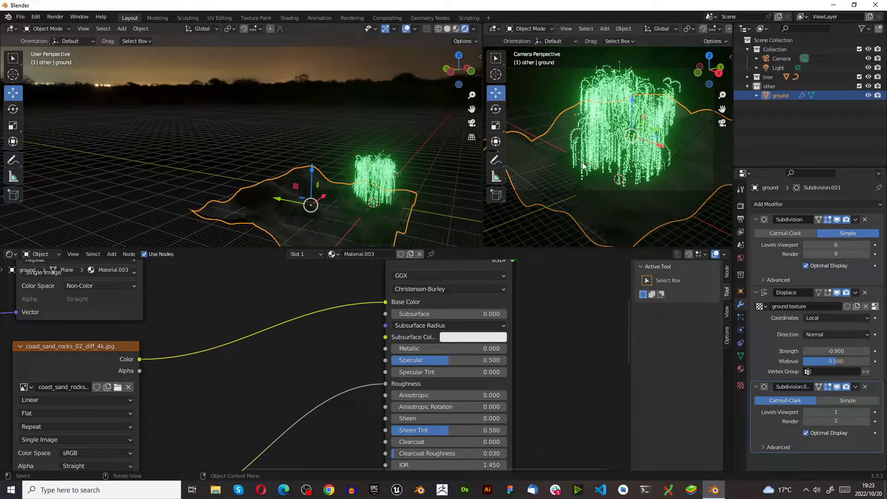
middle_drag(590, 160, 428, 187)
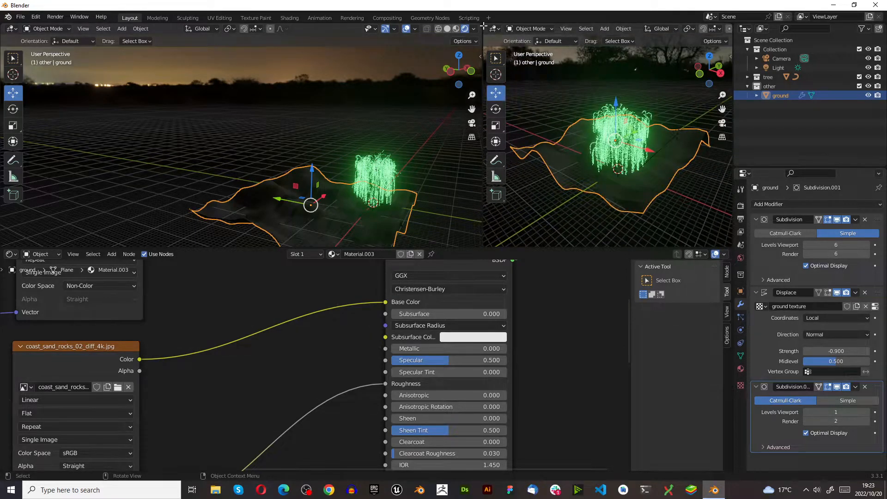
- Join the two 3D viewports into one wide viewport and view the ground from above
drag(490, 26, 531, 70)
scroll(445, 128, down, 6)
scroll(441, 166, up, 4)
middle_drag(441, 169, 277, 190)
scroll(428, 199, down, 4)
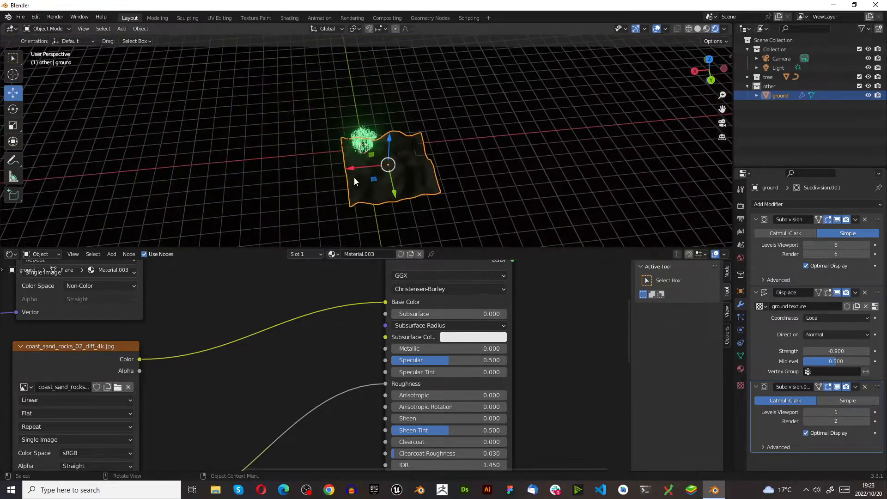
scroll(354, 176, up, 4)
scroll(351, 393, down, 3)
scroll(374, 375, down, 3)
scroll(258, 439, up, 7)
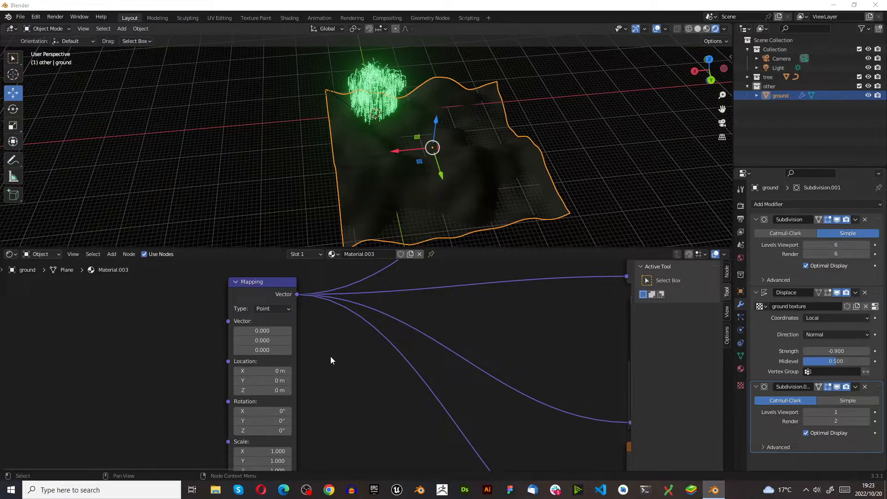
- Add a Texture Coordinate node beside the Mapping node and connect its UV output to the Mapping node's Vector input
scroll(331, 357, down, 2)
scroll(359, 361, up, 3)
scroll(349, 359, up, 3)
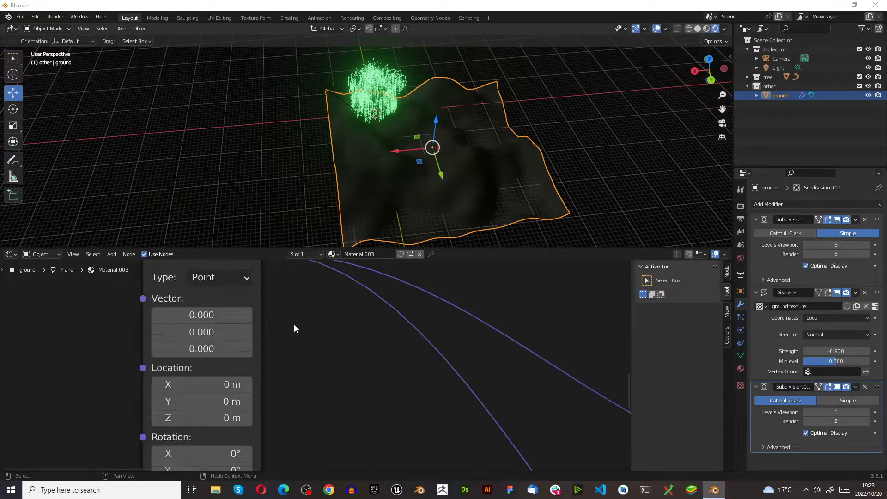
scroll(323, 383, down, 3)
scroll(156, 358, down, 1)
scroll(203, 359, up, 2)
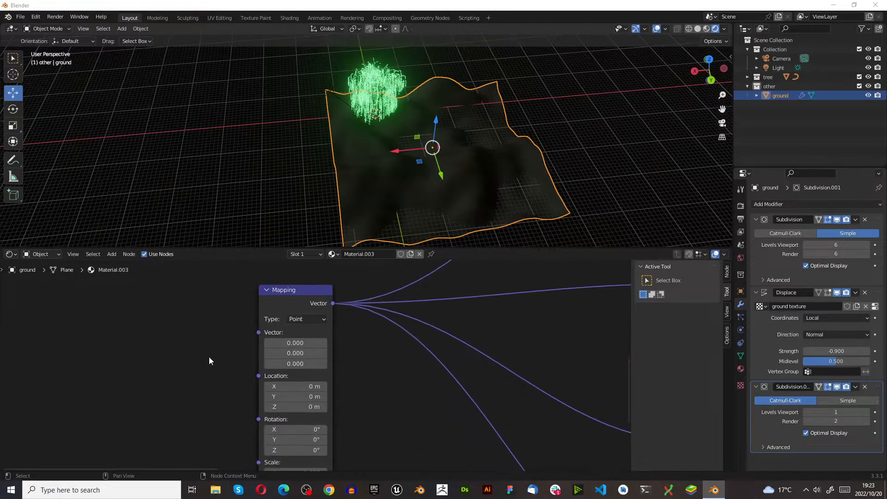
key(shift+a)
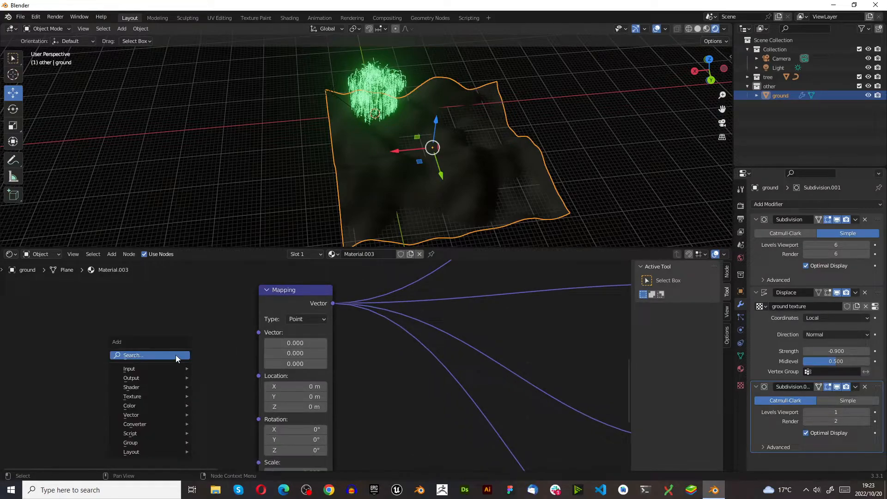
click(176, 355)
text(text)
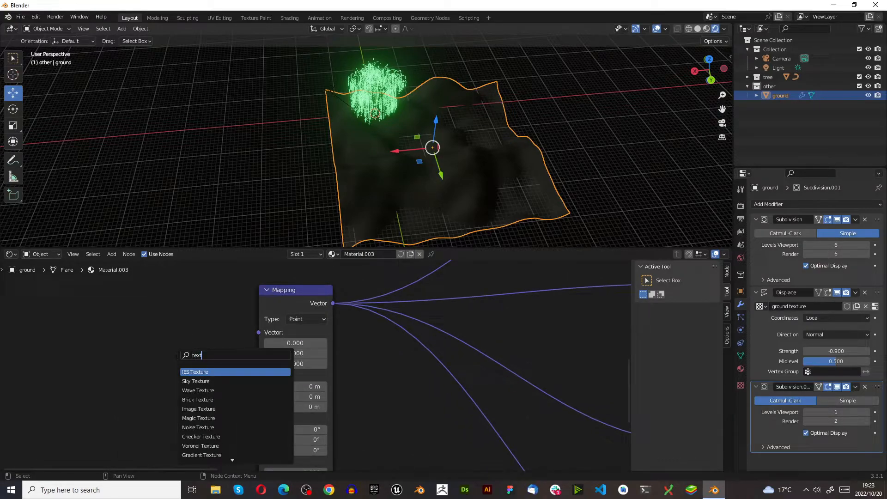
text(ure co)
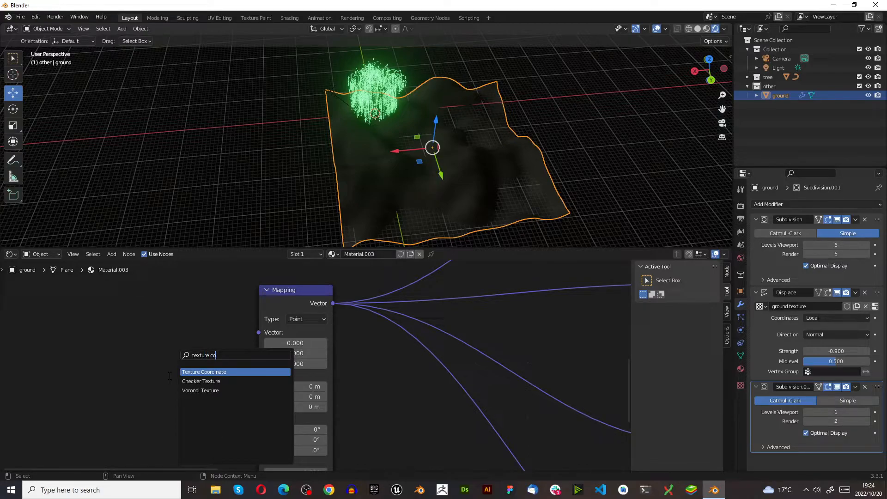
click(203, 371)
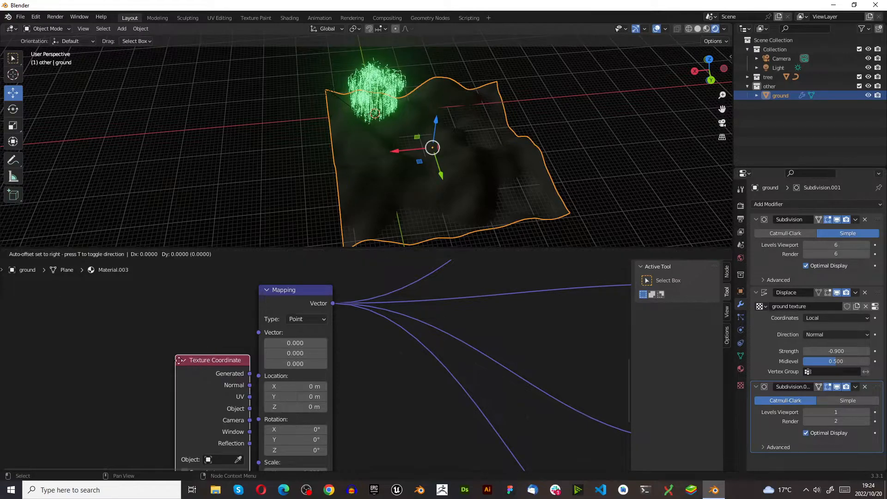
click(113, 328)
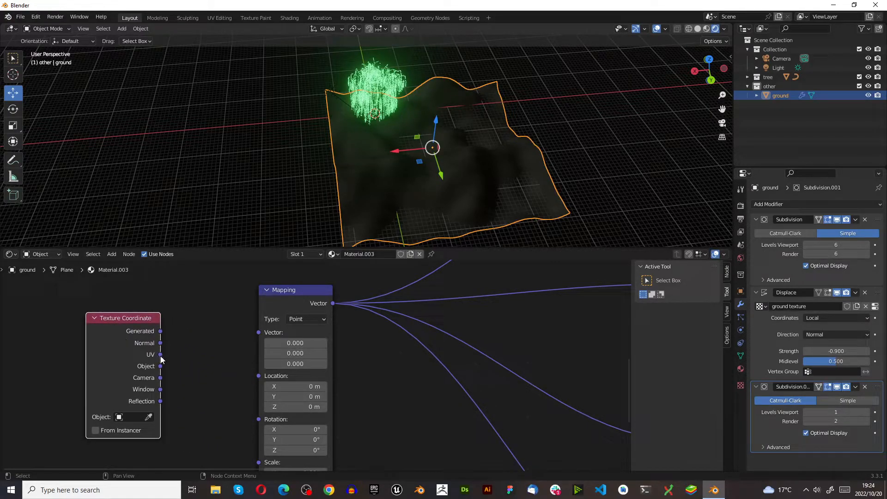
drag(159, 354, 259, 333)
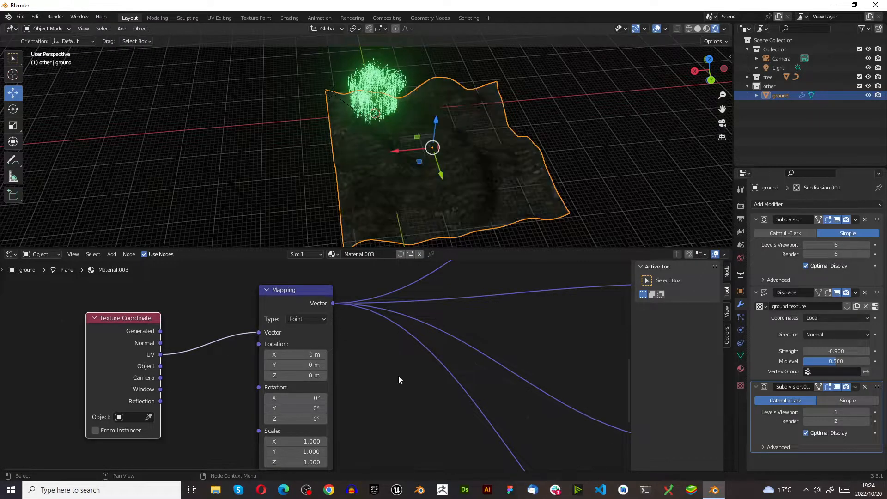
- Inspect the ground's rock texture up close from a low angle in the 3D viewport
scroll(464, 204, up, 3)
middle_drag(464, 203, 366, 124)
scroll(398, 162, down, 6)
scroll(259, 221, up, 6)
scroll(377, 162, down, 5)
scroll(377, 162, up, 5)
scroll(235, 332, down, 4)
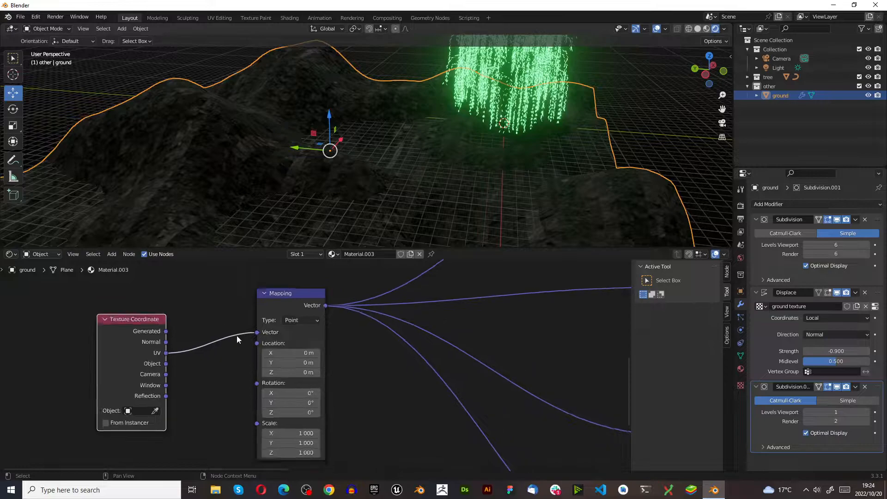
- Review the texture and Normal Map nodes and set the Displacement node's Midlevel to 0.690
scroll(240, 347, down, 1)
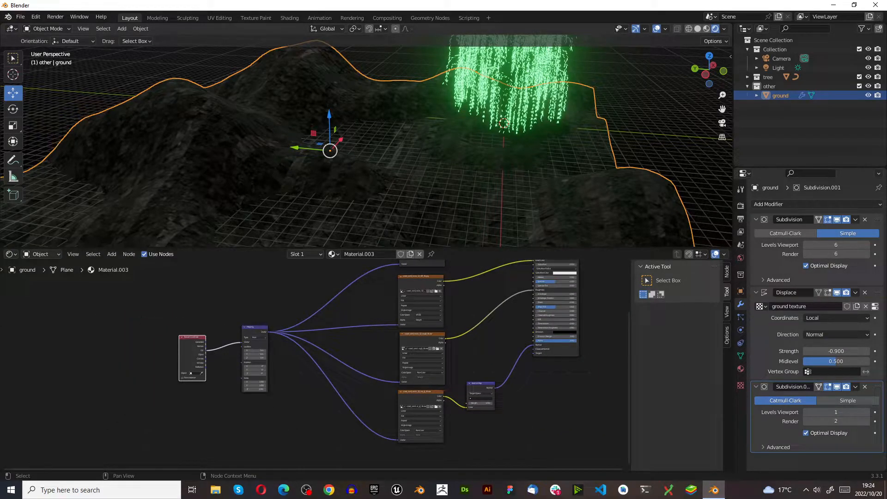
scroll(250, 337, up, 11)
scroll(280, 364, down, 11)
scroll(553, 428, up, 5)
scroll(553, 428, up, 6)
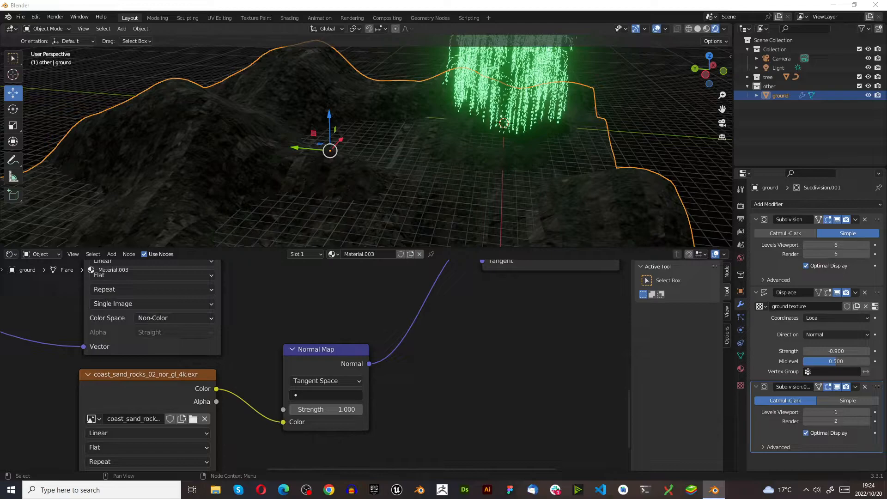
scroll(377, 406, down, 9)
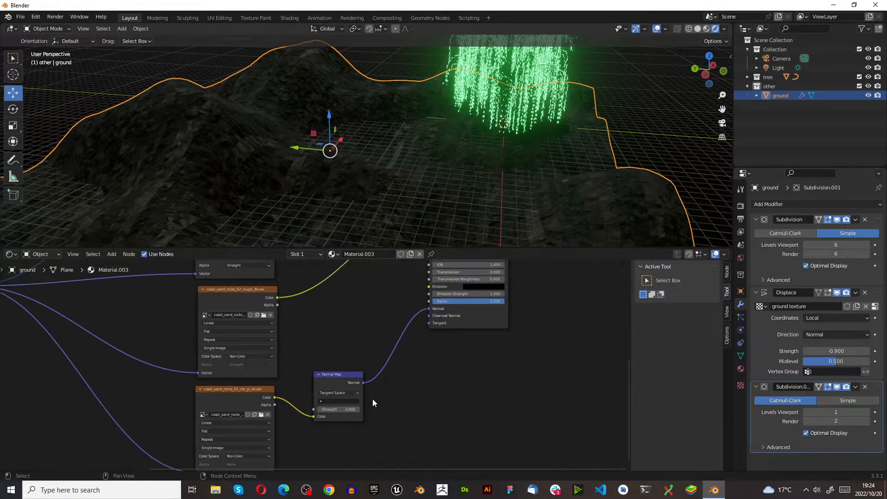
scroll(413, 350, up, 3)
scroll(412, 346, up, 6)
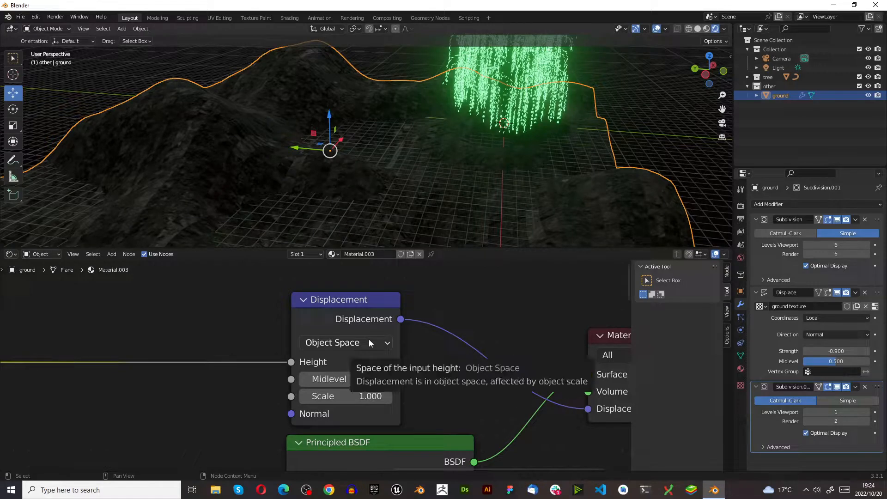
click(368, 378)
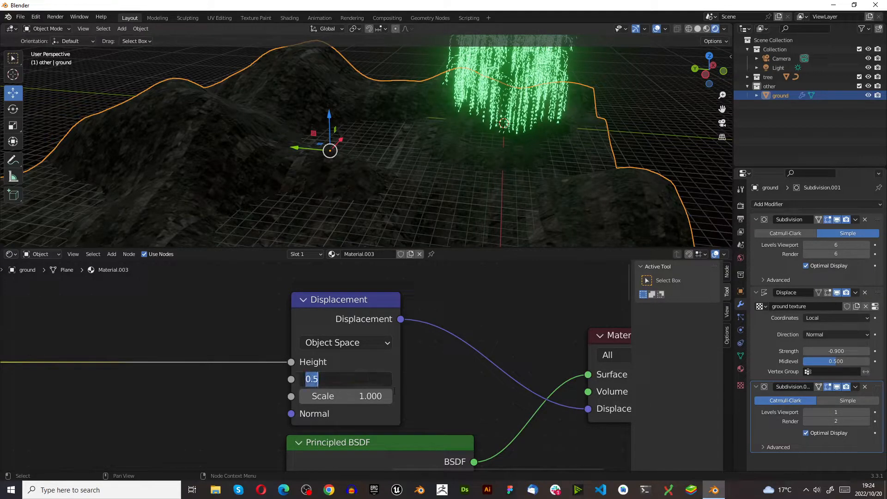
text(0)
key(Return)
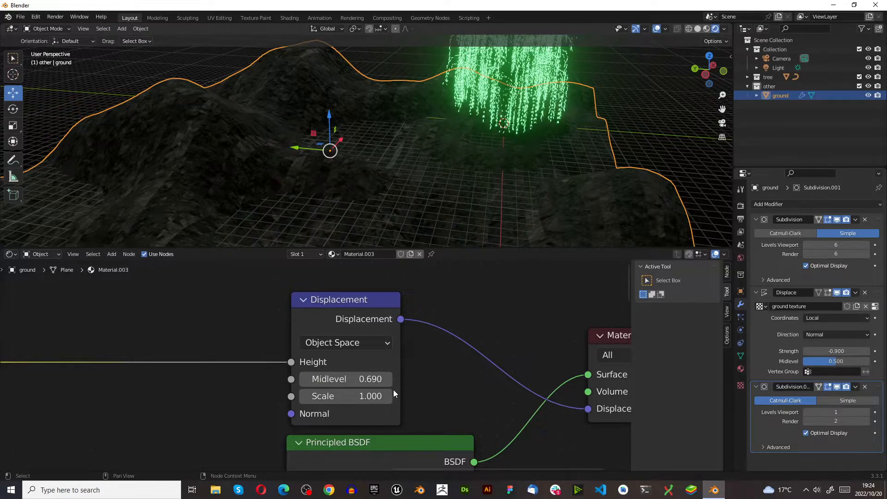
- Examine the ground's displaced surface around the tree from several angles and distances
scroll(431, 425, down, 8)
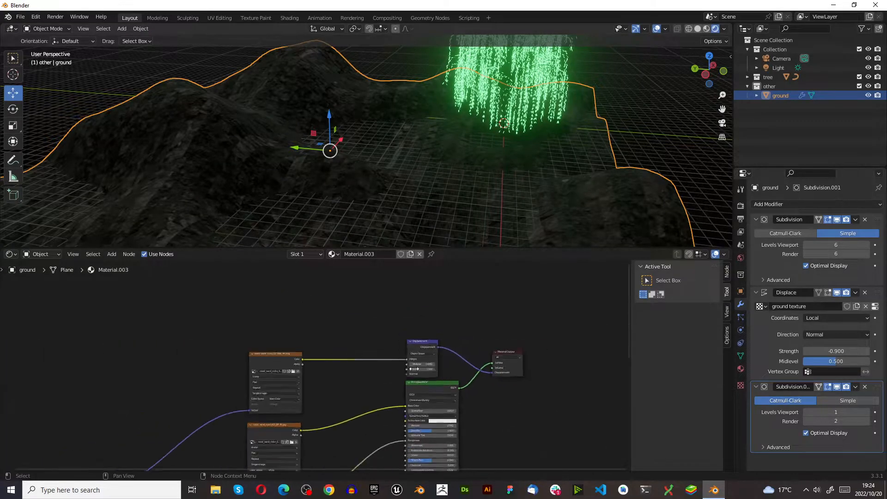
scroll(389, 353, down, 2)
middle_drag(381, 205, 580, 175)
scroll(462, 164, down, 8)
scroll(255, 124, up, 7)
scroll(260, 159, down, 4)
middle_drag(232, 145, 319, 166)
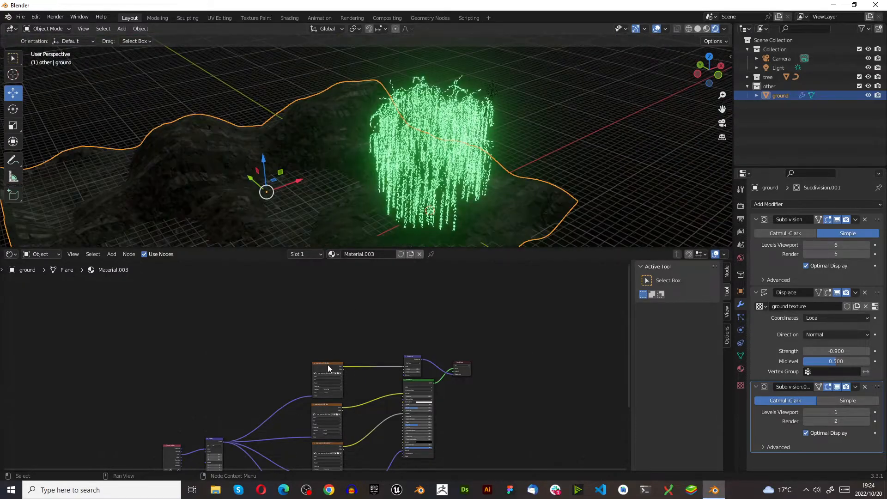
- Try the Texture Coordinate node's Generated output as the Mapping node's Vector input and check the texture on the ground
scroll(261, 384, down, 2)
scroll(220, 437, up, 11)
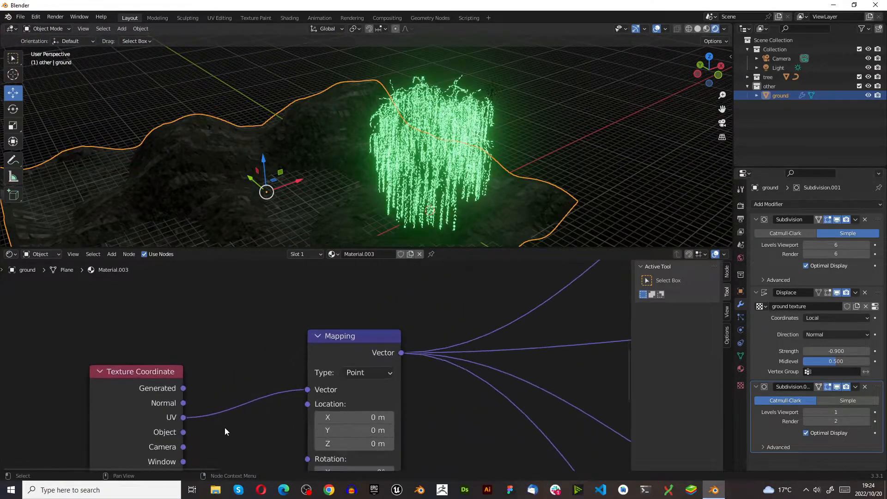
drag(177, 384, 344, 387)
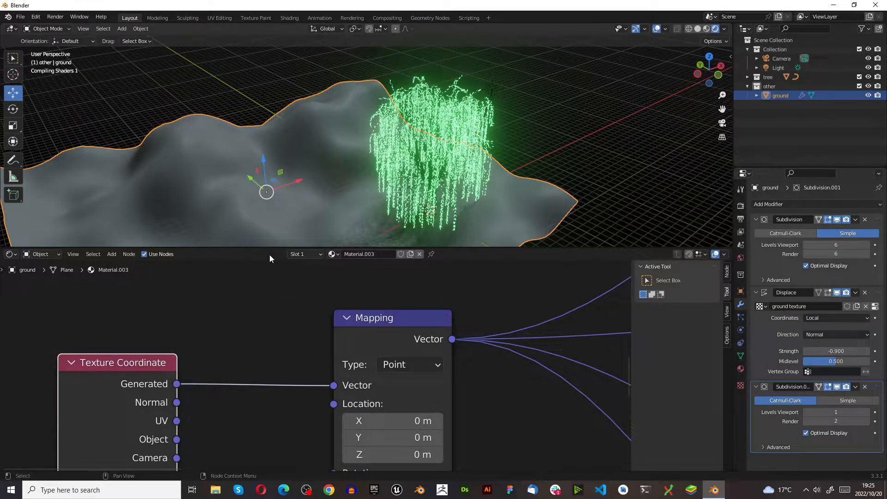
scroll(293, 182, down, 5)
scroll(325, 206, up, 8)
middle_drag(324, 203, 370, 212)
scroll(470, 142, down, 7)
middle_drag(469, 142, 503, 146)
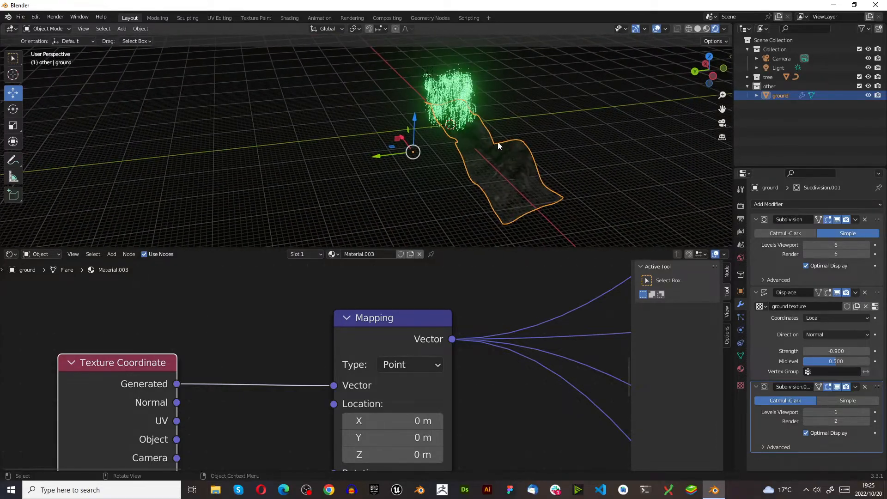
scroll(503, 145, up, 6)
- Try the Normal output as the Mapping node's Vector input, and restore the UV connection
drag(176, 403, 334, 385)
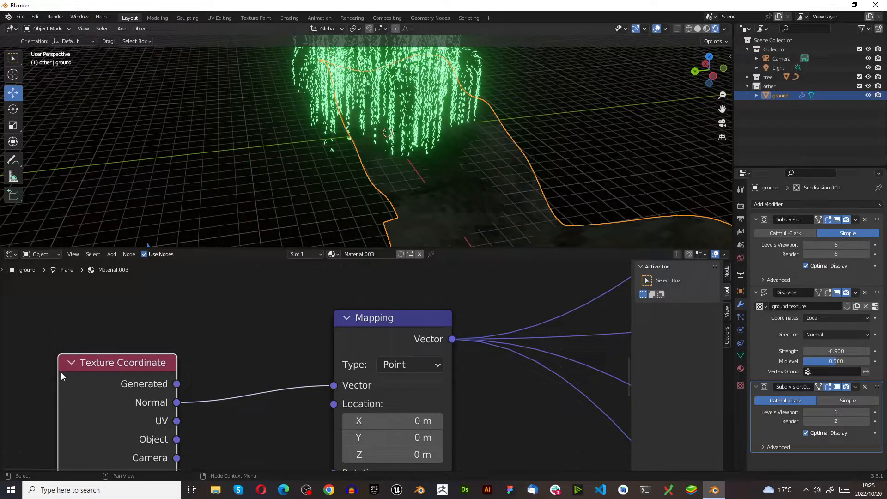
mouse_move(177, 421)
mouse_down()
mouse_move(209, 421)
mouse_move(333, 386)
mouse_up()
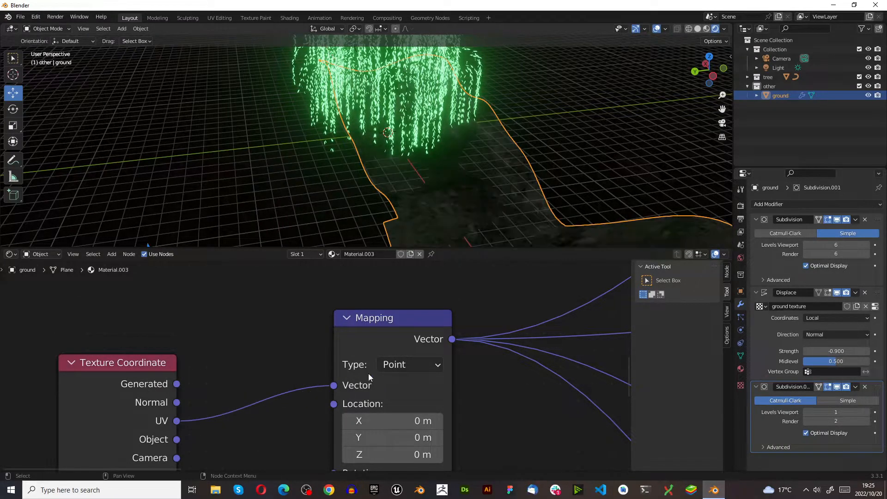
click(395, 365)
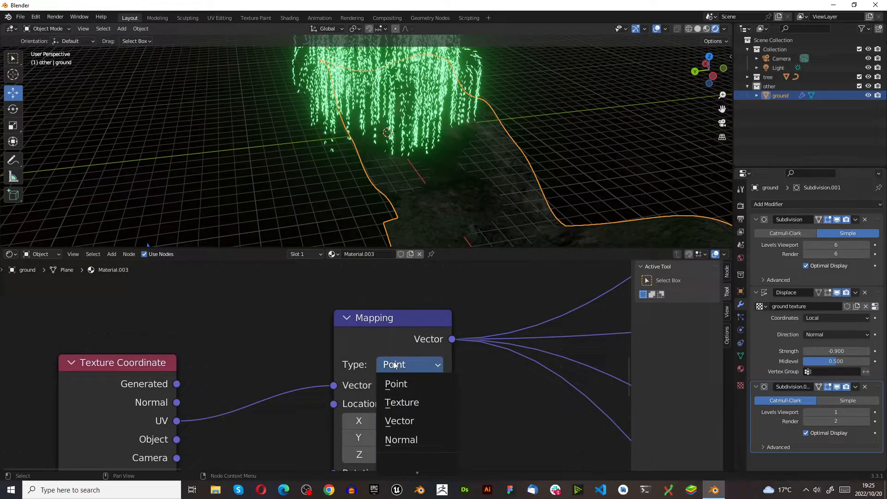
click(394, 364)
- Inspect the UV-mapped rock texture across the whole ground, both up close and from a distance, along with the Mapping node's settings
scroll(334, 199, down, 6)
middle_drag(345, 212, 309, 208)
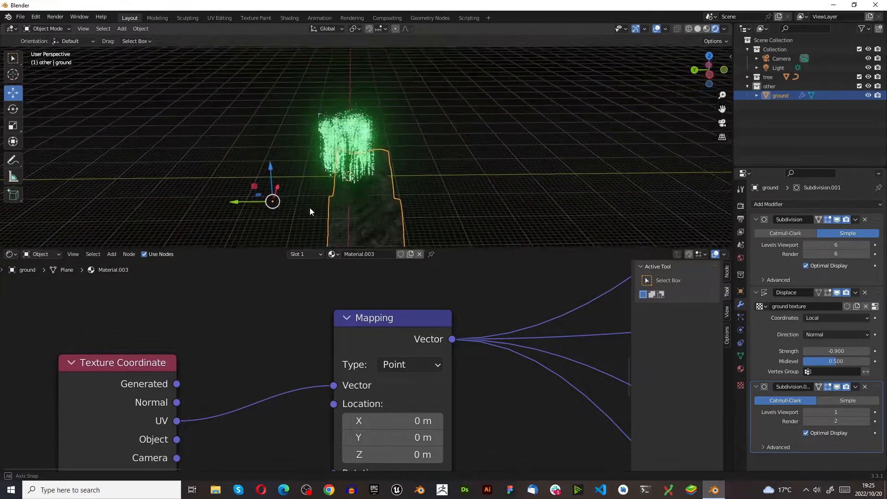
scroll(398, 200, up, 4)
scroll(398, 203, up, 1)
scroll(204, 381, down, 4)
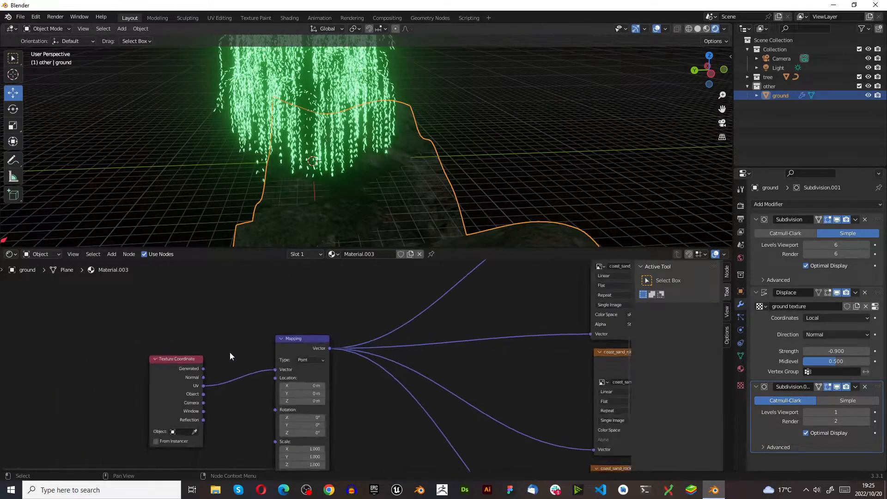
scroll(221, 369, up, 3)
scroll(249, 399, up, 2)
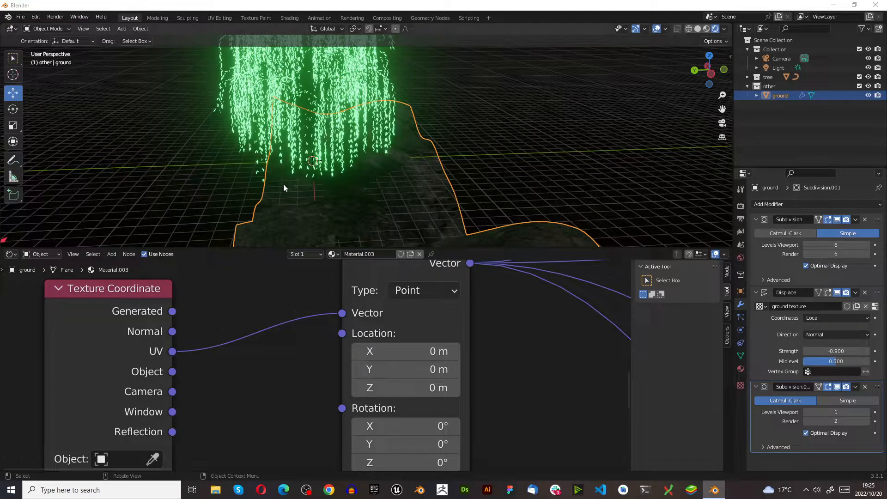
scroll(280, 183, down, 4)
middle_drag(284, 179, 492, 180)
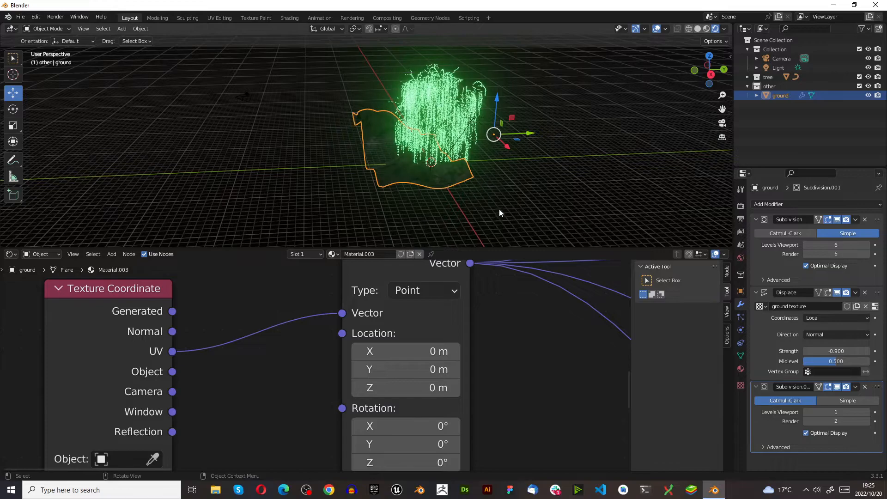
key(Tab)
key(Tab)
scroll(370, 139, up, 3)
middle_drag(371, 139, 537, 163)
scroll(536, 162, down, 2)
scroll(348, 129, up, 2)
shift+middle_drag(152, 134, 484, 112)
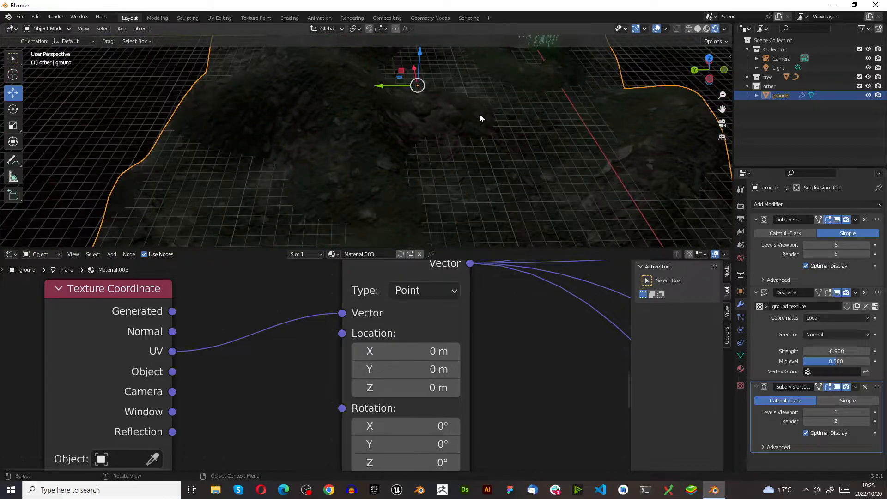
scroll(426, 136, down, 5)
scroll(433, 113, up, 7)
scroll(422, 128, down, 8)
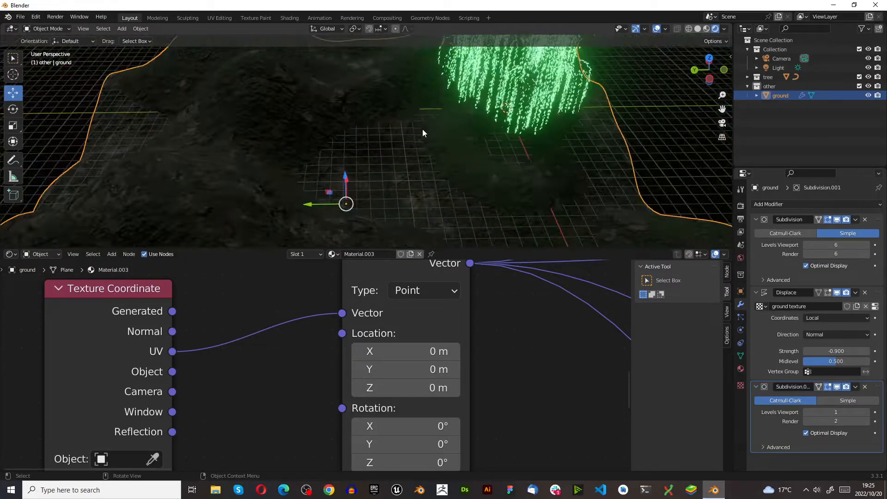
middle_drag(398, 148, 214, 111)
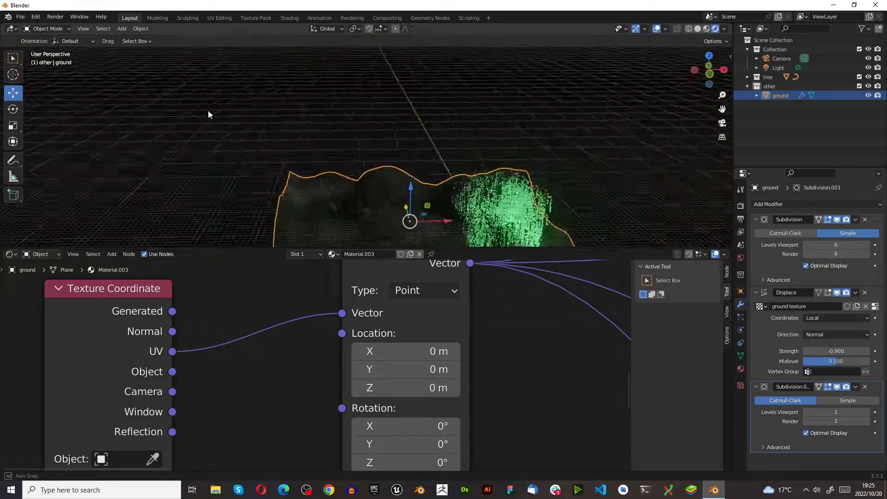
middle_drag(313, 131, 706, 131)
- View the scene through the camera and select the tree's leaves to bring up their Emission and Material Output nodes
click(722, 123)
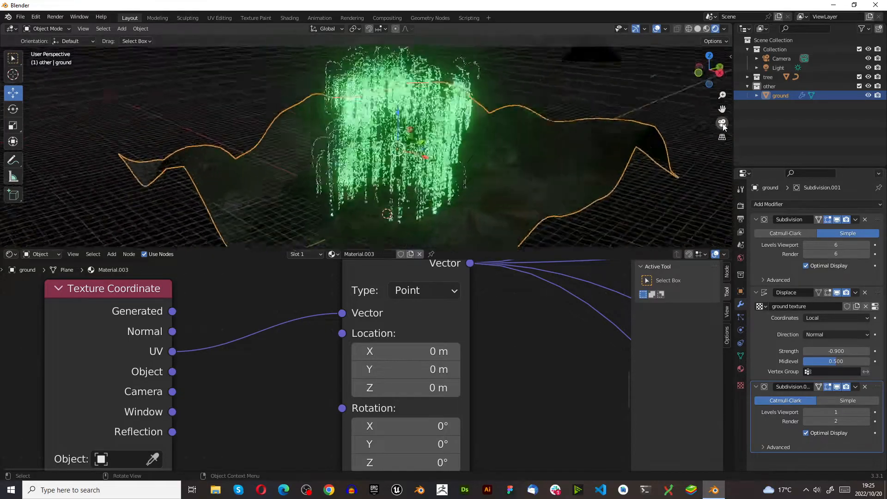
scroll(424, 188, up, 4)
scroll(420, 191, down, 4)
scroll(420, 194, up, 2)
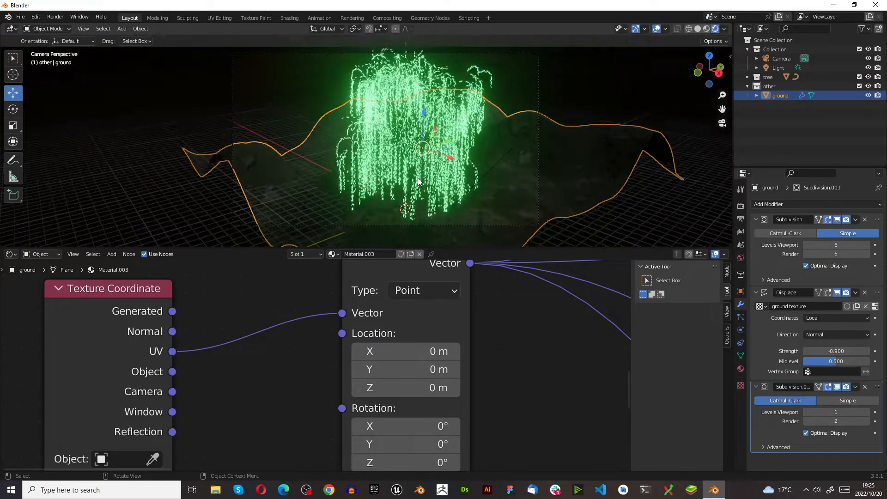
click(368, 112)
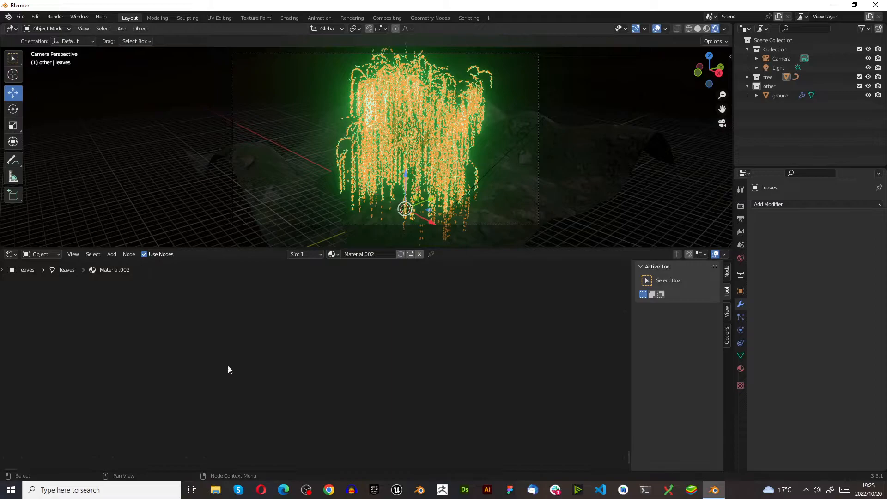
scroll(330, 368, down, 5)
scroll(564, 307, up, 8)
scroll(388, 369, down, 1)
scroll(387, 370, down, 6)
scroll(369, 372, up, 8)
- Try the leaves' Emission strength at 1 and at 5
click(281, 371)
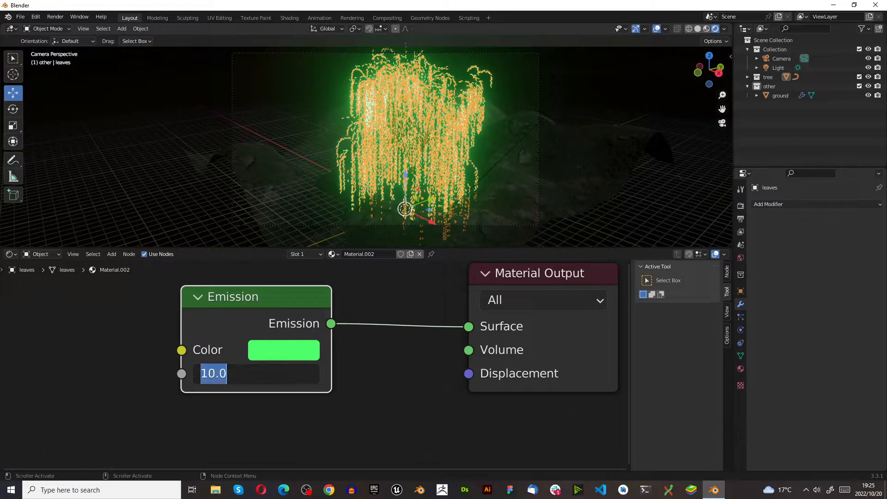
text(1)
key(Return)
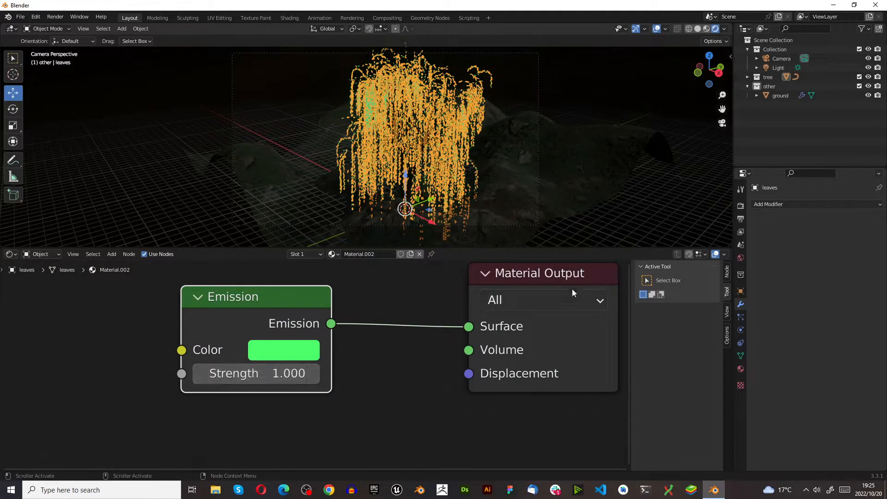
click(633, 206)
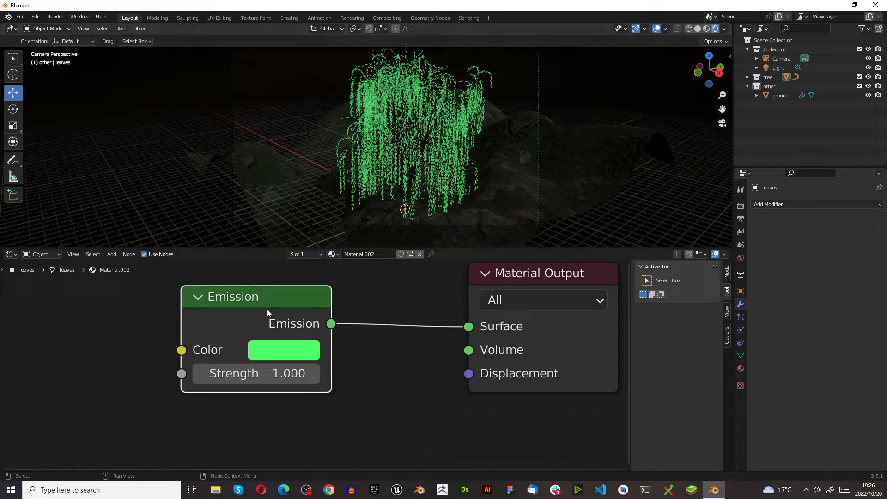
click(248, 373)
text(5)
key(Return)
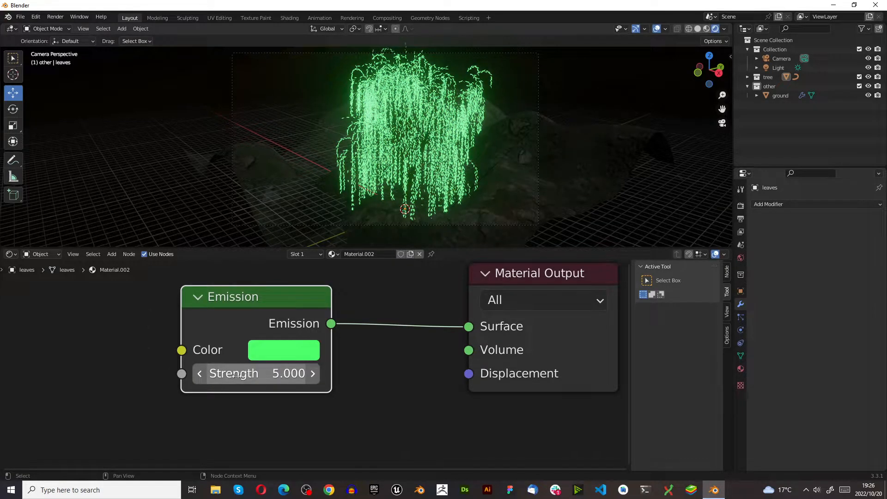
- Set the leaves' Emission color to hex FFFFFF and its strength to 10
click(270, 351)
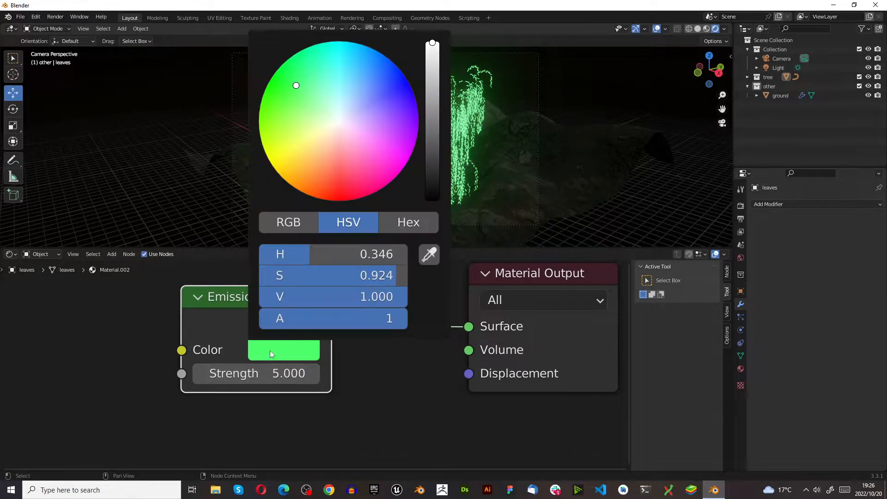
click(388, 222)
click(354, 253)
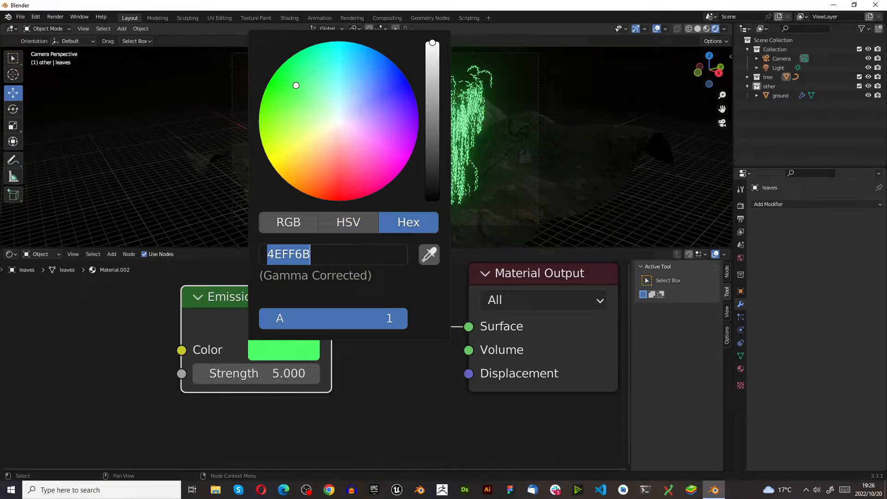
text(ffffff)
key(Return)
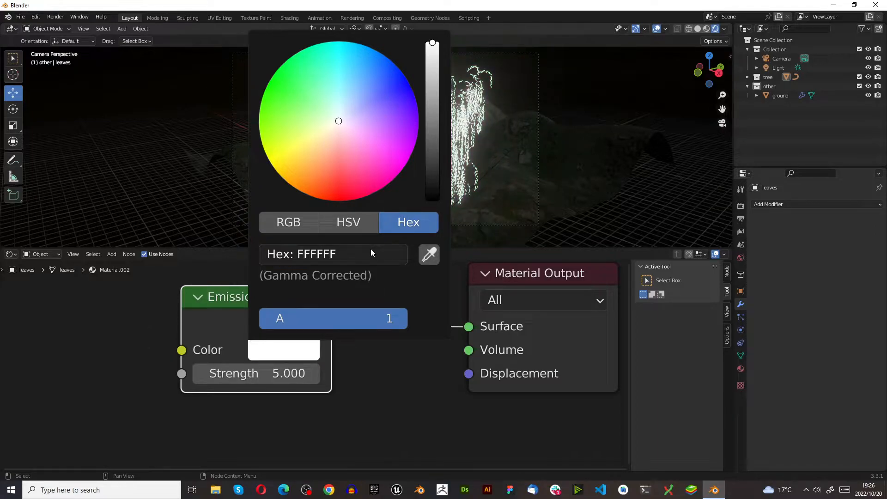
click(273, 367)
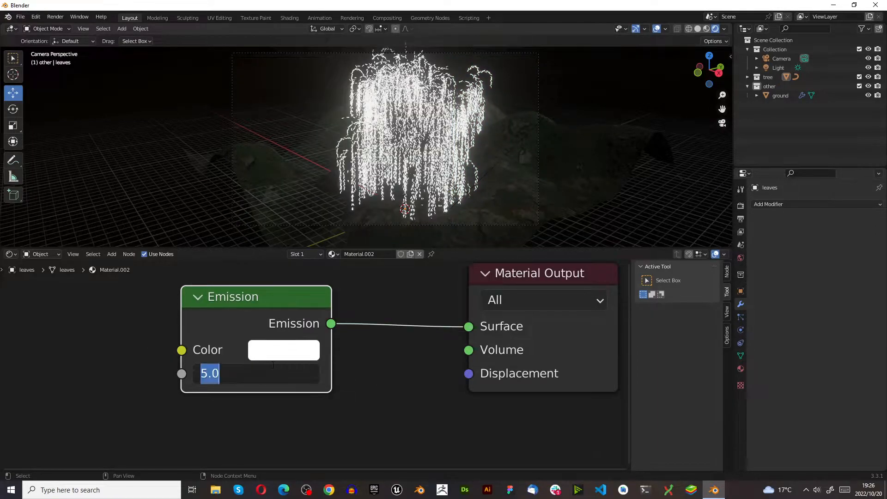
text(10)
key(Return)
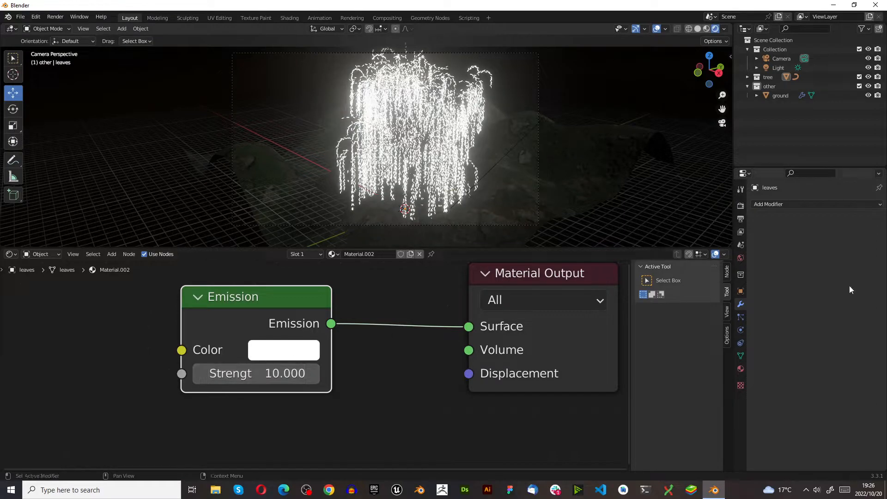
- Set the Bloom knee to 0.724 in the Eevee render settings
click(740, 206)
click(756, 282)
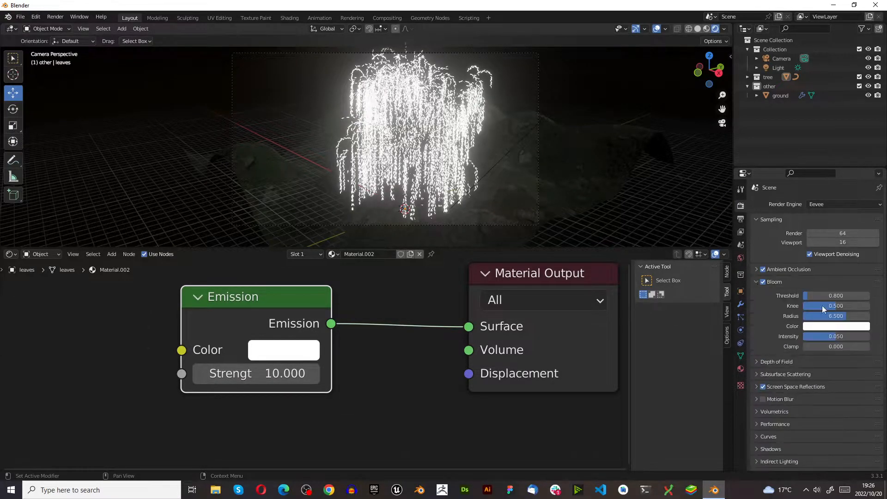
drag(816, 305, 850, 306)
- Make room in the leaves' material and insert a Mix Shader node between Emission and Material Output
scroll(431, 360, down, 3)
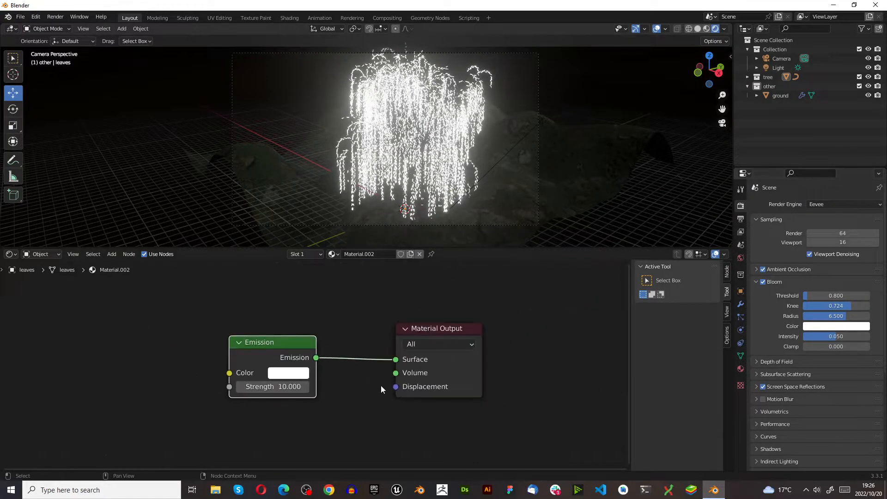
drag(476, 314, 561, 314)
click(389, 399)
key(shift+a)
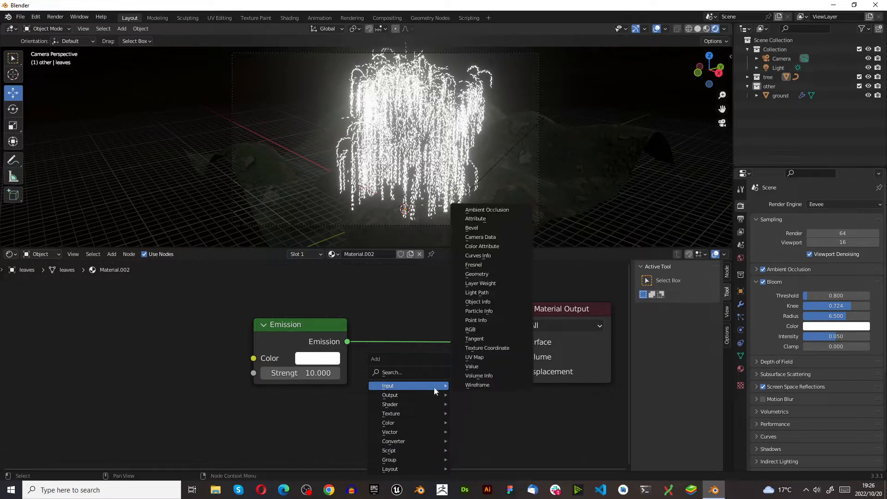
mouse_move(425, 403)
click(480, 321)
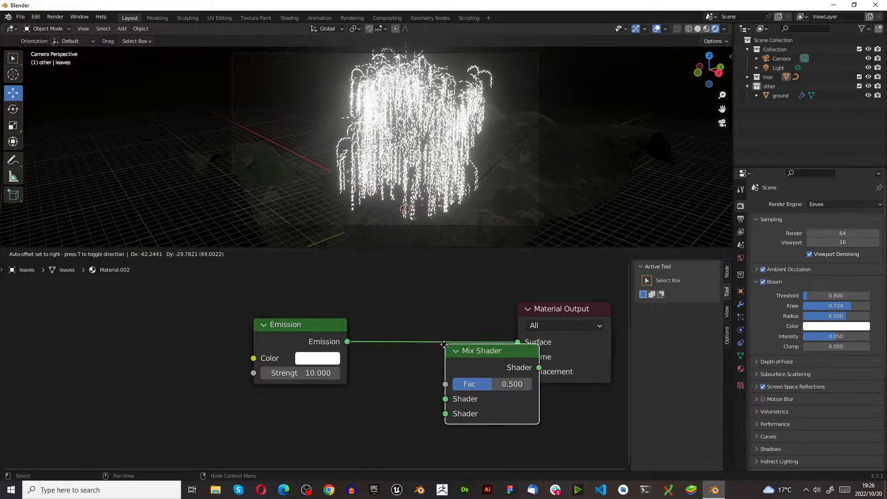
click(452, 354)
- Add a Translucent BSDF node below Emission and connect it to the Mix Shader's second Shader input
click(259, 428)
key(shift+a)
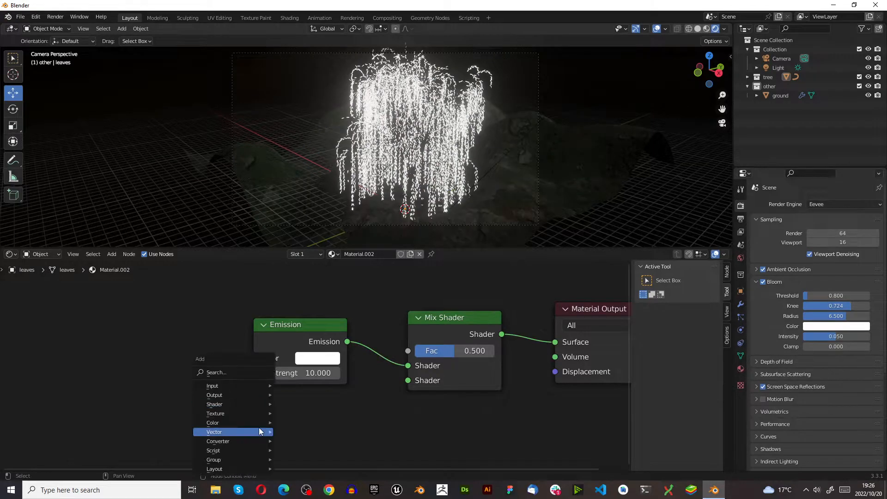
mouse_move(227, 403)
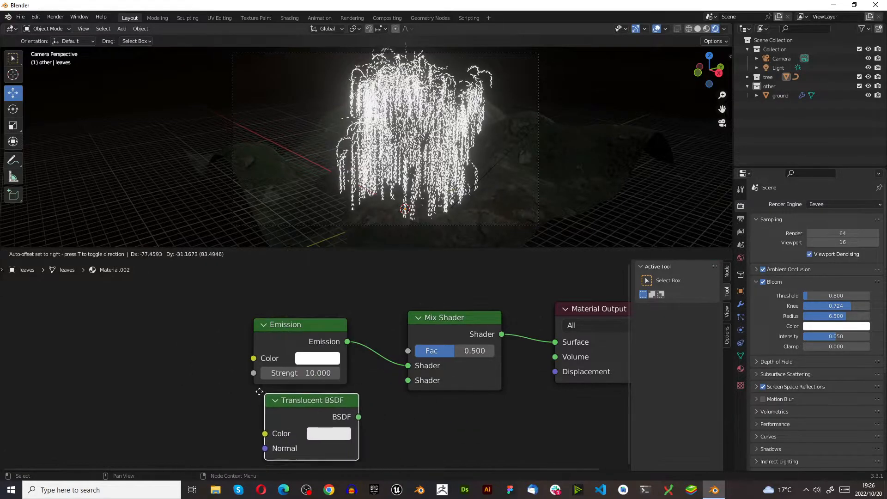
click(250, 395)
drag(344, 418, 408, 380)
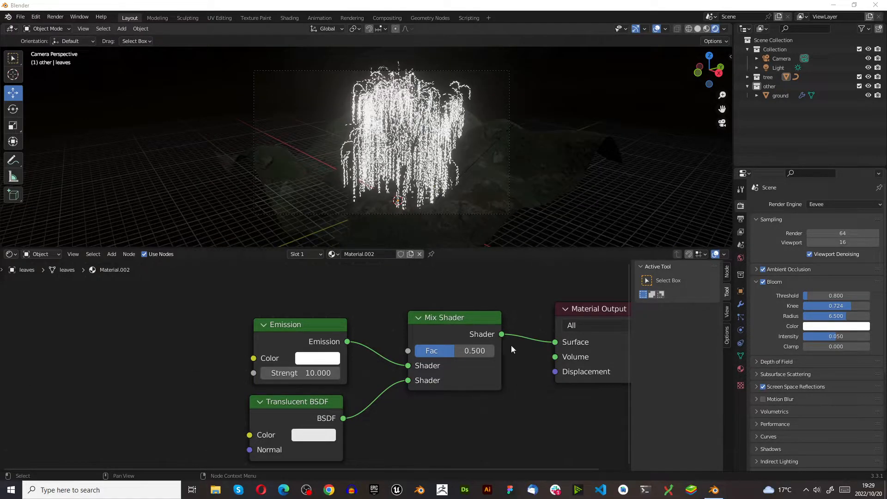
- Add a Layer Weight node above Emission and connect its Facing output to the Mix Shader's Fac input
scroll(341, 324, down, 2)
scroll(267, 300, up, 3)
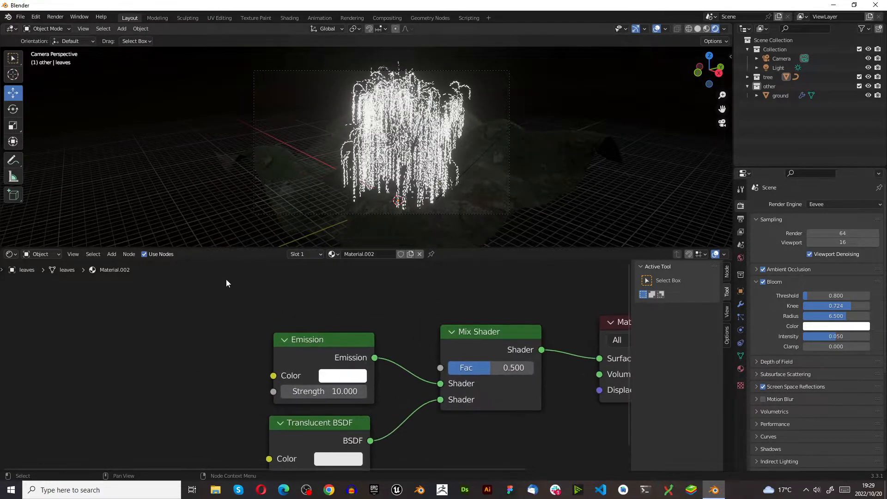
key(shift+a)
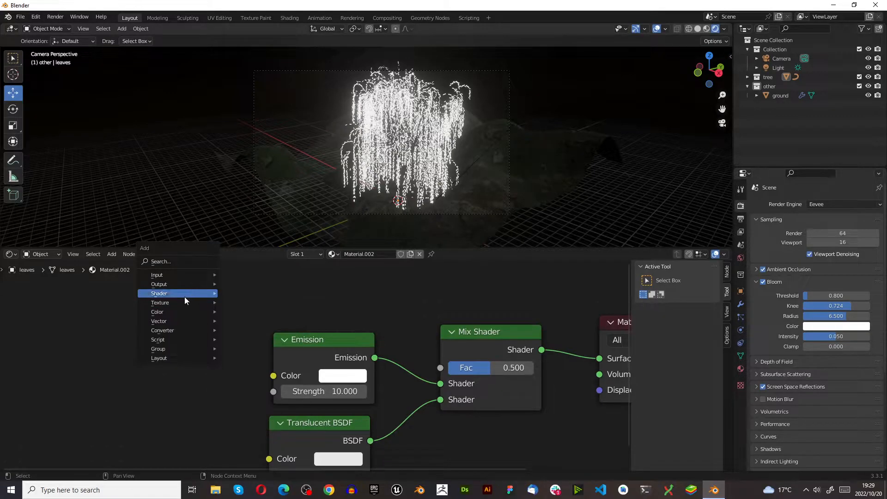
click(178, 262)
text(layer)
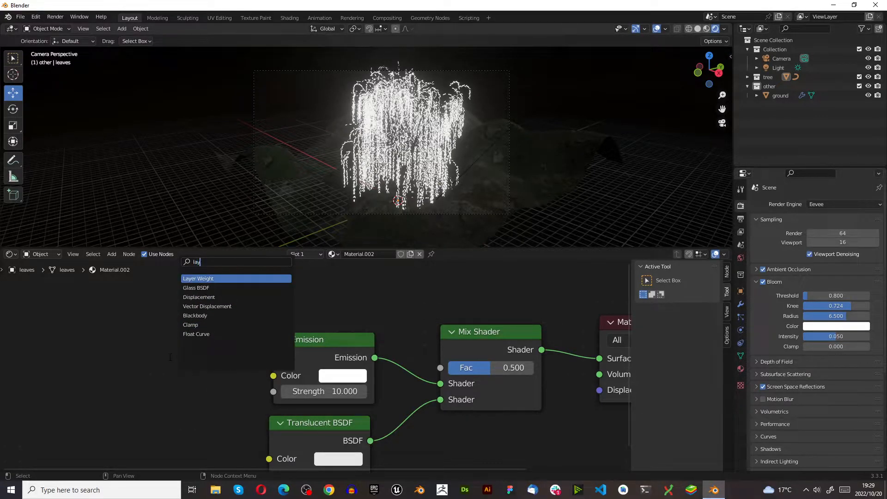
click(230, 279)
click(200, 300)
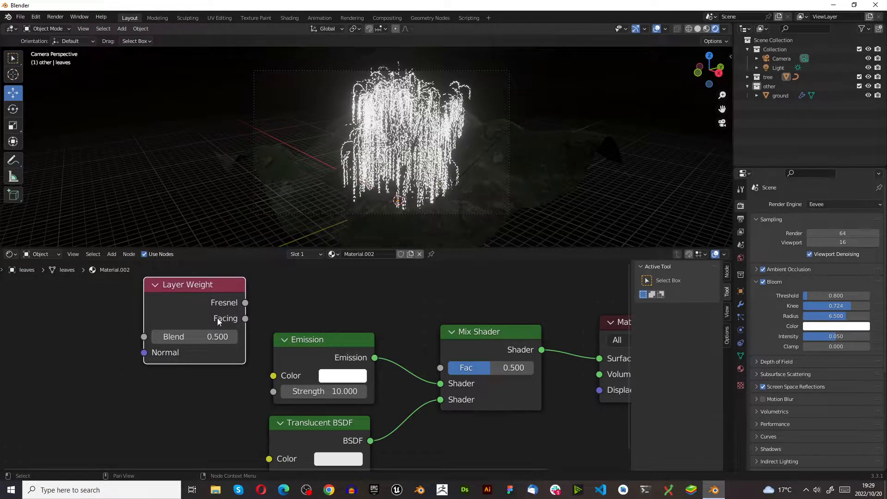
drag(246, 318, 442, 362)
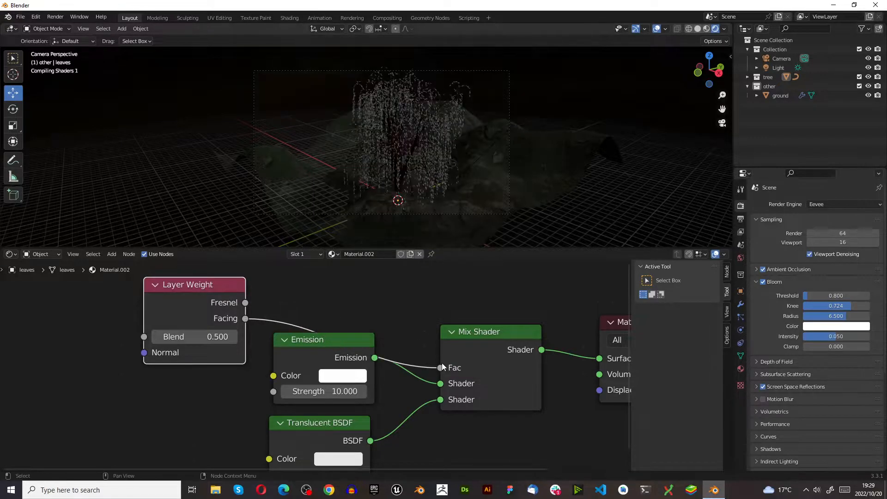
drag(200, 284, 333, 282)
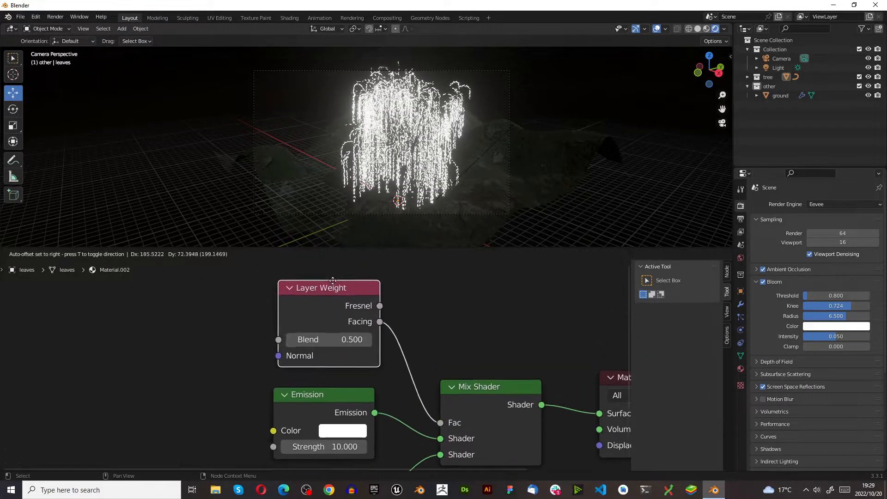
- Try Blend values of 0.9, 1 and 0.95 on the Layer Weight node
scroll(366, 361, up, 2)
click(344, 327)
text(0.9)
key(Return)
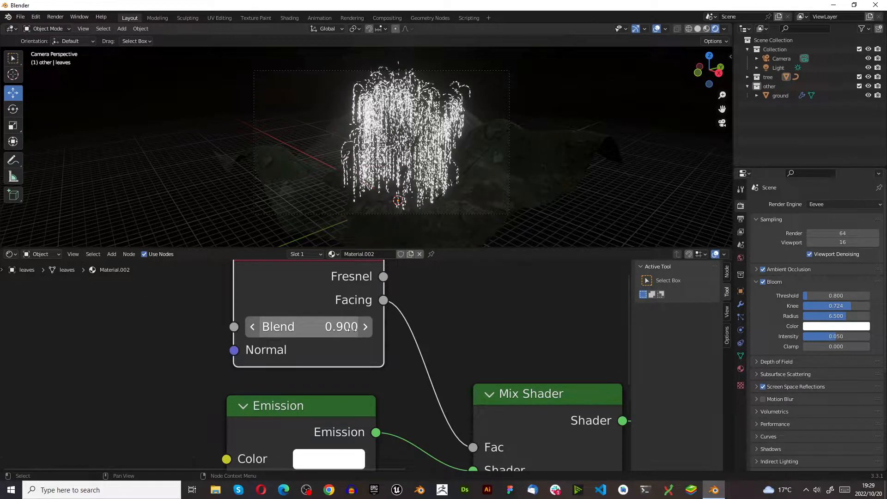
click(365, 327)
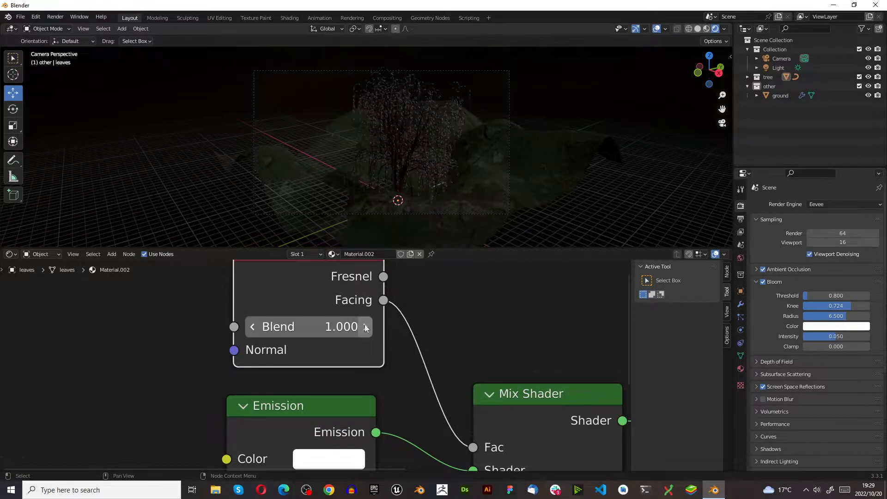
click(348, 326)
text(0.95)
key(Return)
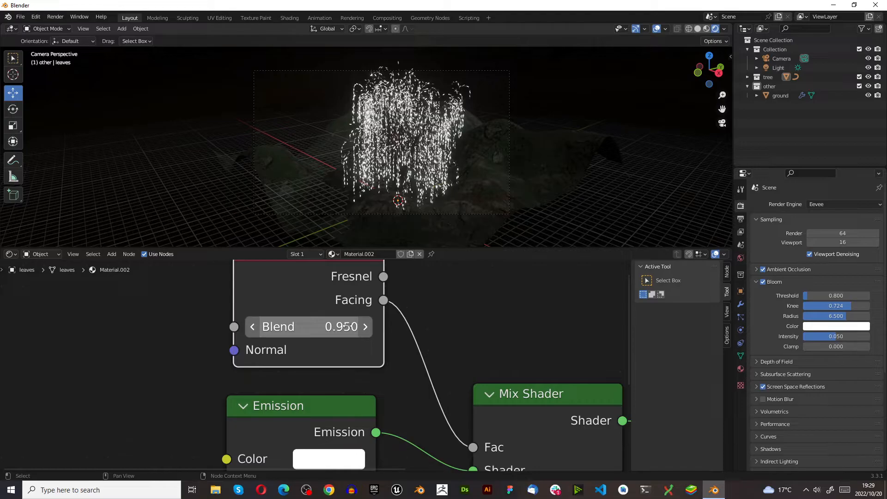
- Inspect the leaves up close and set the Layer Weight node's Blend to 0.99
scroll(341, 155, up, 10)
middle_drag(339, 157, 319, 165)
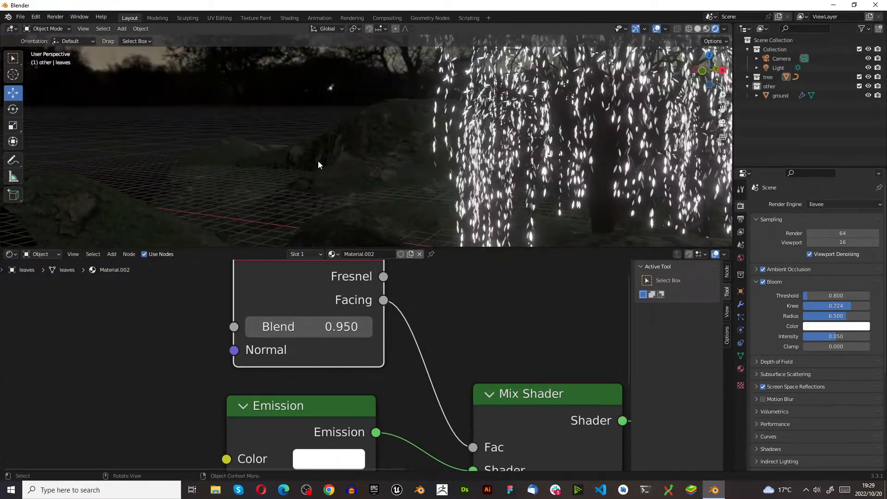
scroll(318, 161, down, 5)
scroll(407, 110, up, 7)
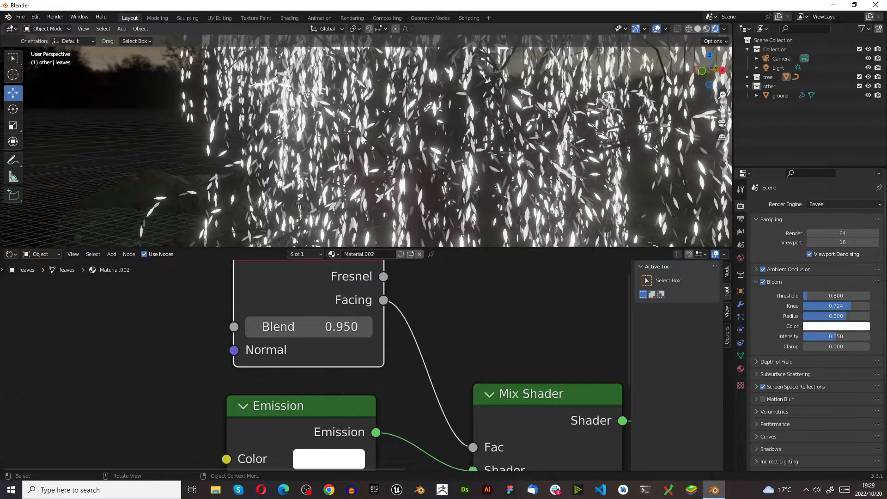
click(277, 327)
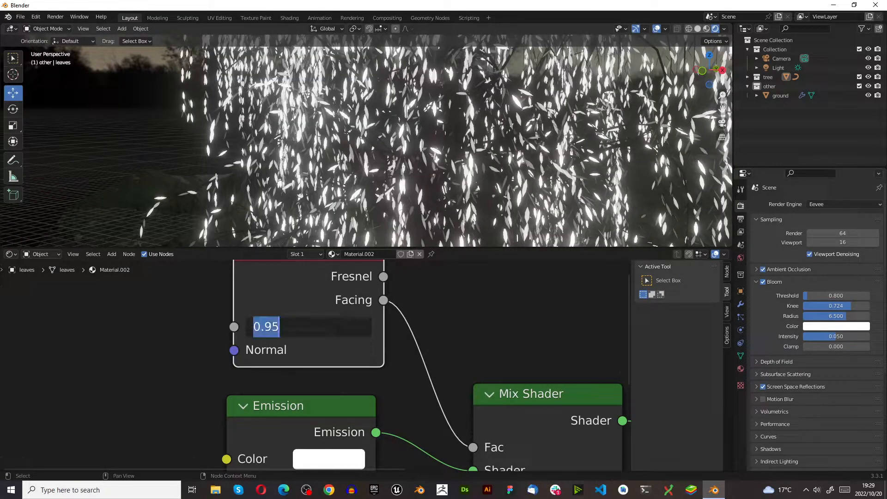
text(0.99)
key(Return)
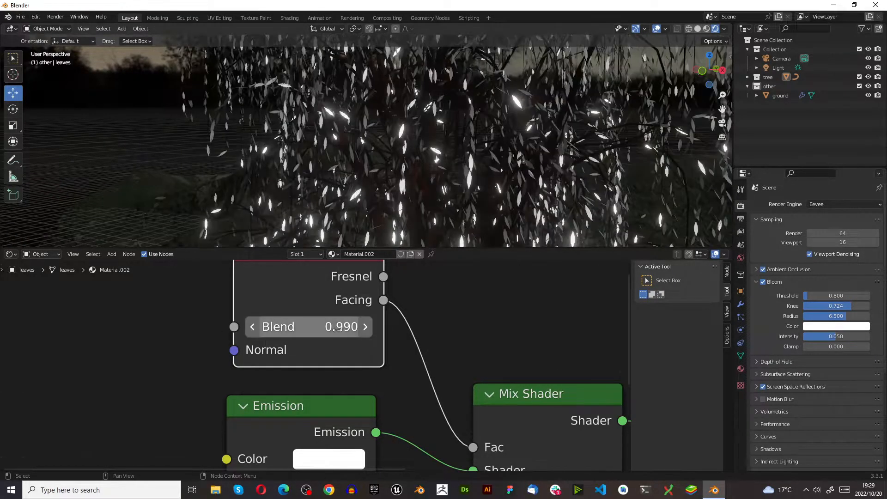
- Examine the glow of the leaves from close up and from a distance
scroll(429, 162, down, 9)
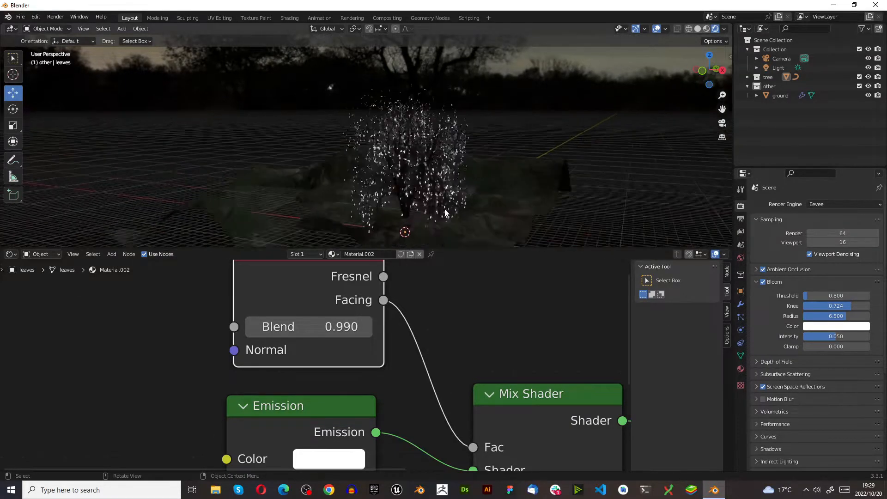
scroll(441, 201, up, 7)
scroll(411, 199, up, 3)
scroll(419, 203, up, 4)
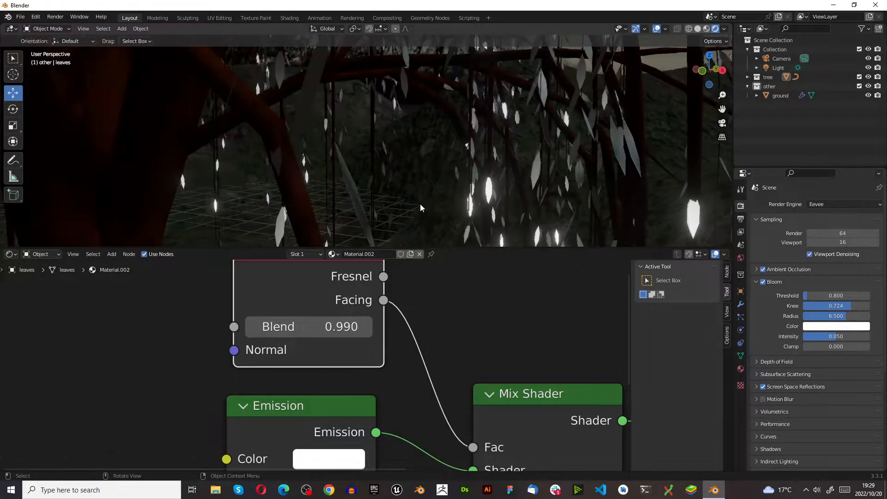
scroll(442, 198, down, 7)
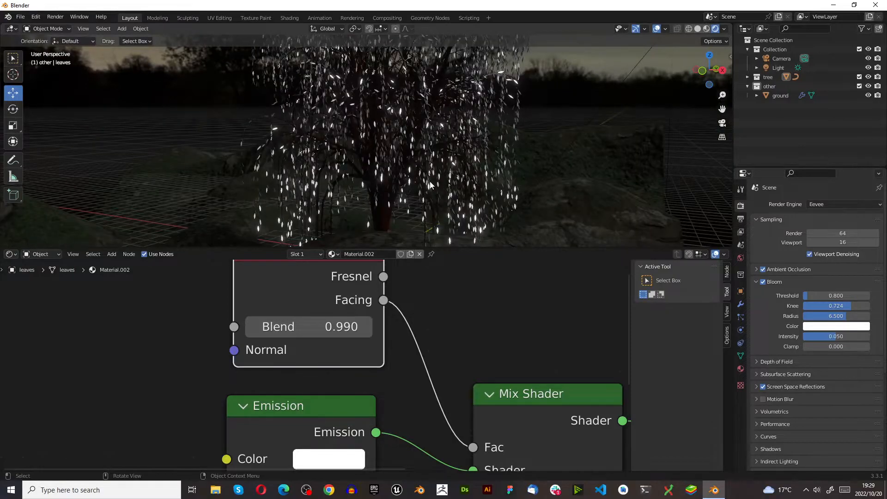
scroll(430, 176, down, 5)
scroll(414, 159, up, 3)
scroll(414, 160, down, 2)
scroll(415, 161, down, 2)
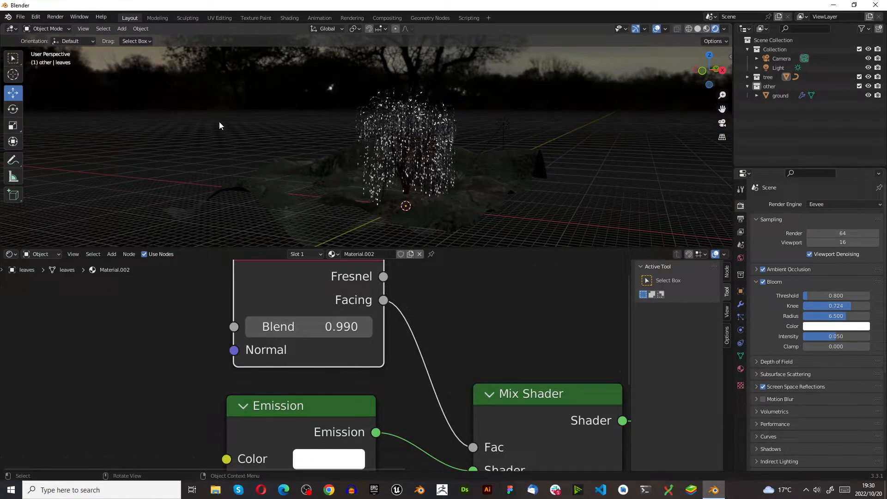
- Add a Monkey mesh at the tree's base and raise it above the ground
key(shift+a)
mouse_move(218, 122)
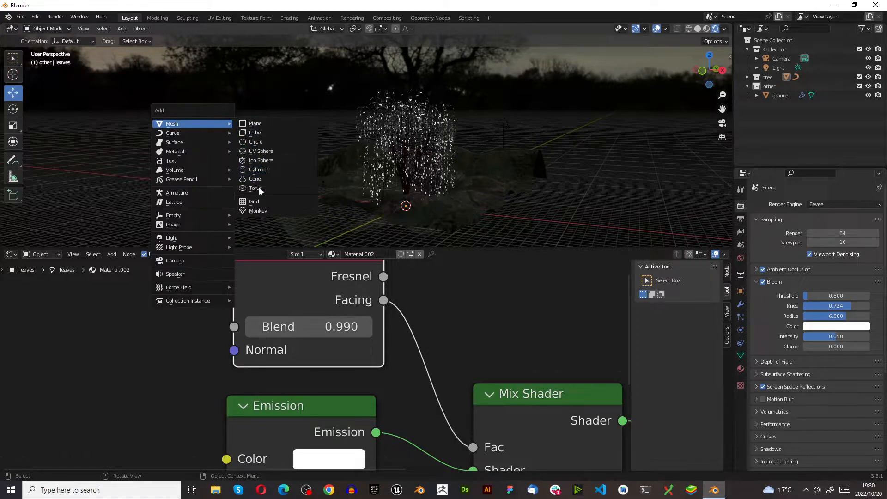
click(258, 211)
drag(405, 181, 419, 117)
scroll(440, 107, up, 6)
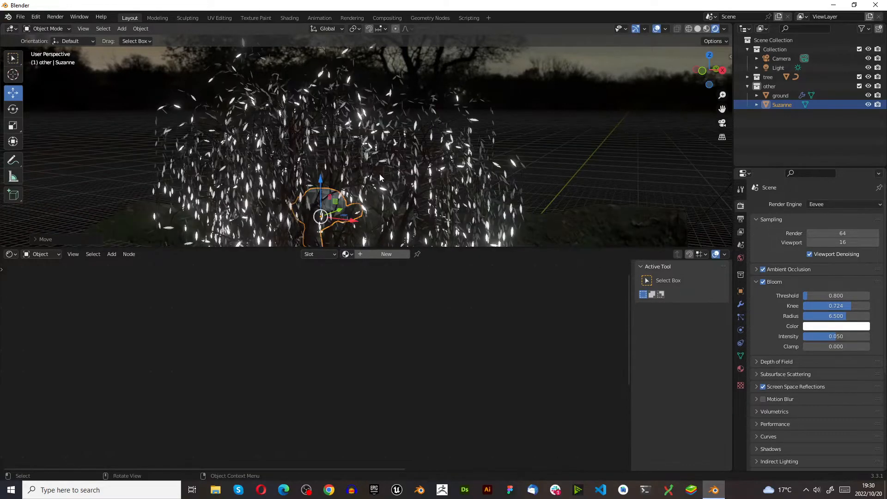
- Move the monkey out from under the tree to the front edge of the ground
drag(340, 211, 91, 237)
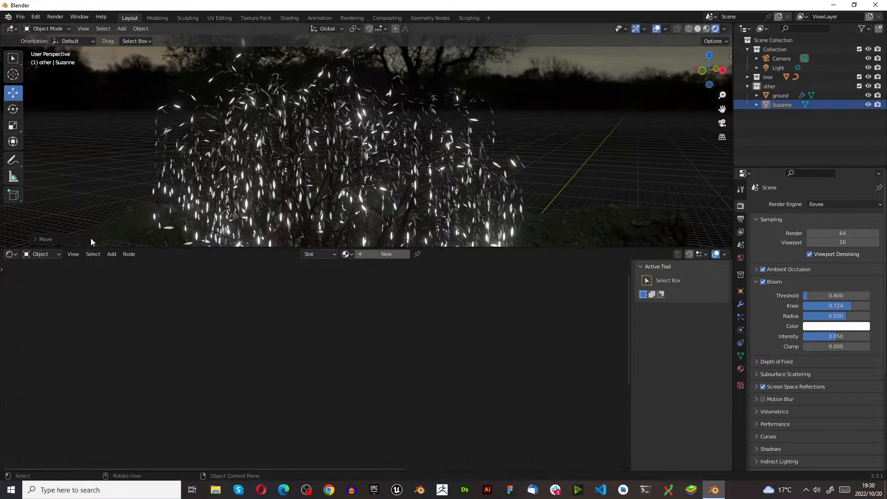
scroll(134, 175, down, 10)
scroll(131, 180, up, 6)
drag(202, 95, 149, 213)
scroll(175, 170, down, 6)
scroll(225, 217, up, 6)
middle_drag(152, 98, 115, 143)
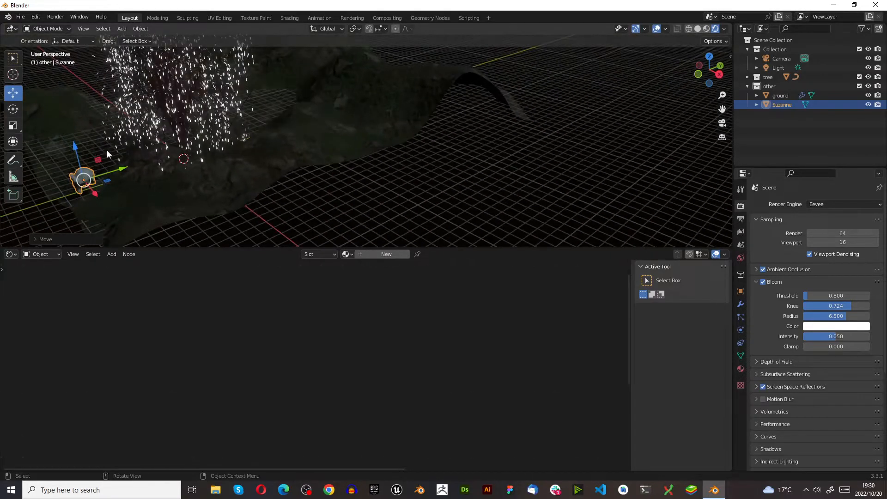
- Rotate the monkey about the X axis in the right orthographic view
scroll(115, 143, up, 5)
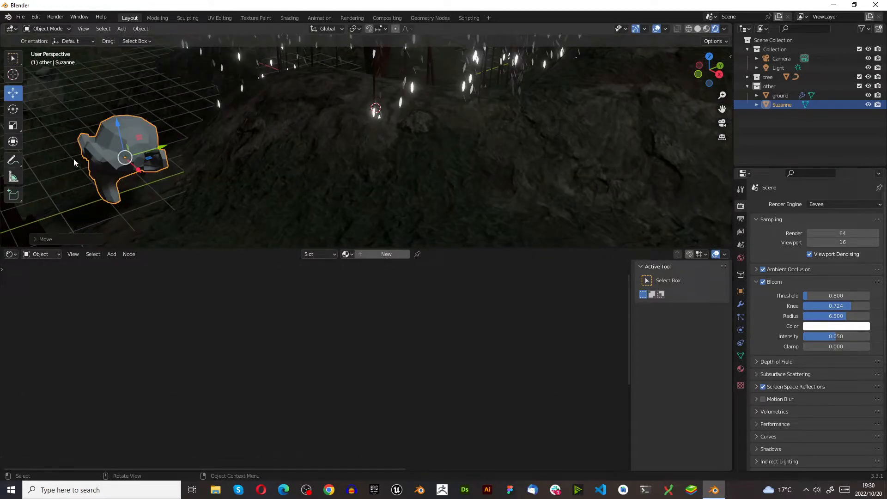
key(KP_3)
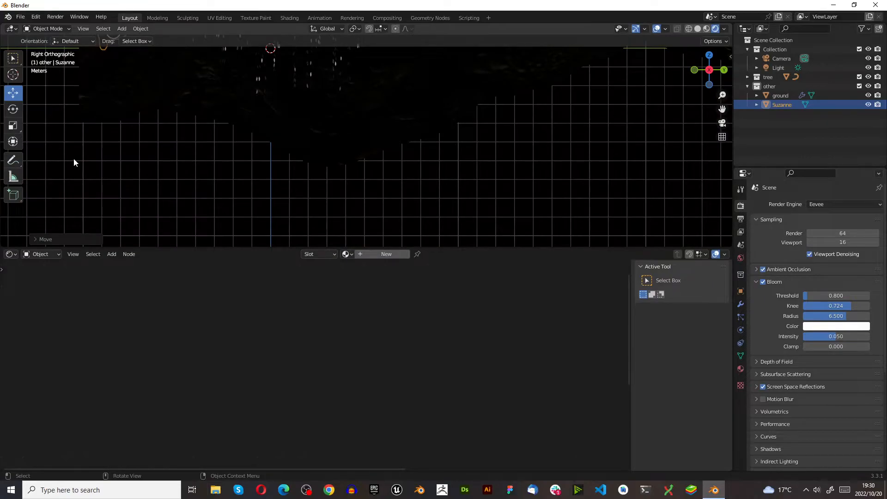
scroll(223, 133, down, 2)
scroll(223, 129, up, 2)
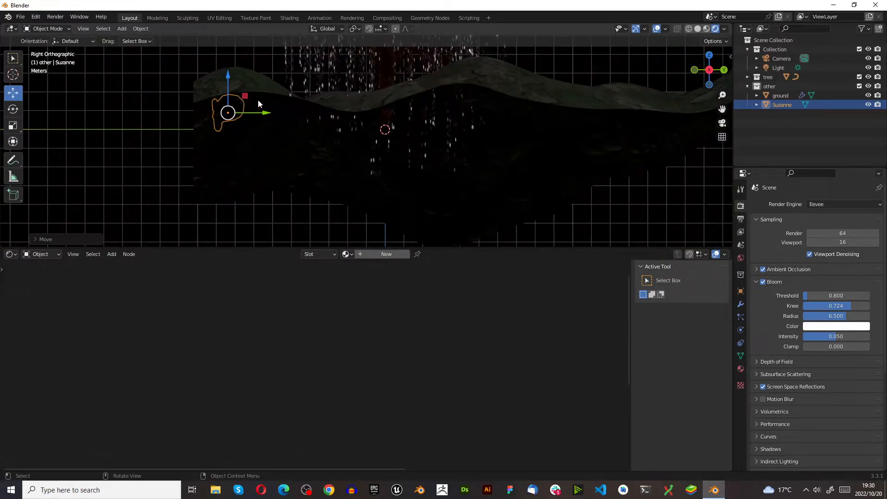
key(r)
click(224, 96)
middle_drag(236, 97, 425, 144)
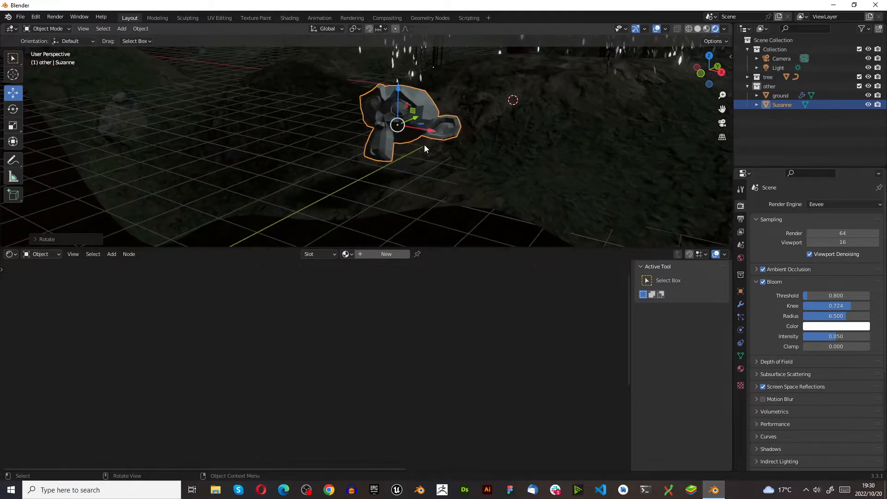
- Add a Subdivision Surface modifier to the monkey and shade it smooth
click(740, 304)
click(767, 204)
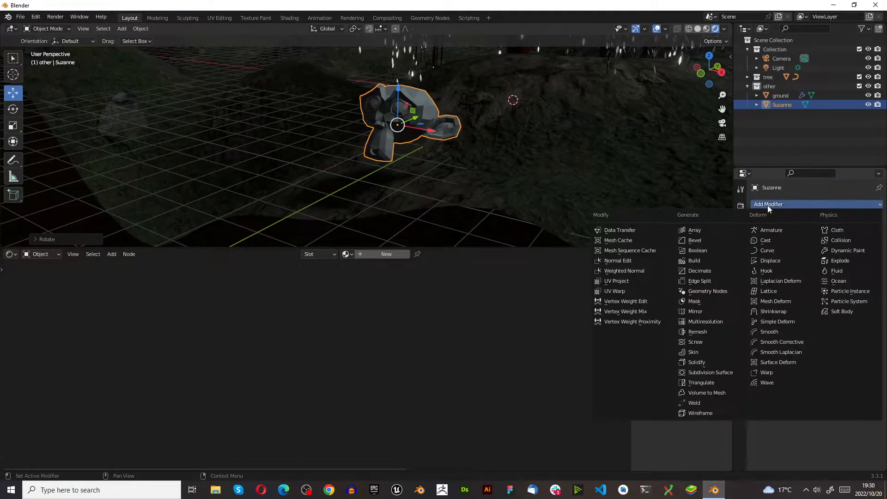
click(710, 372)
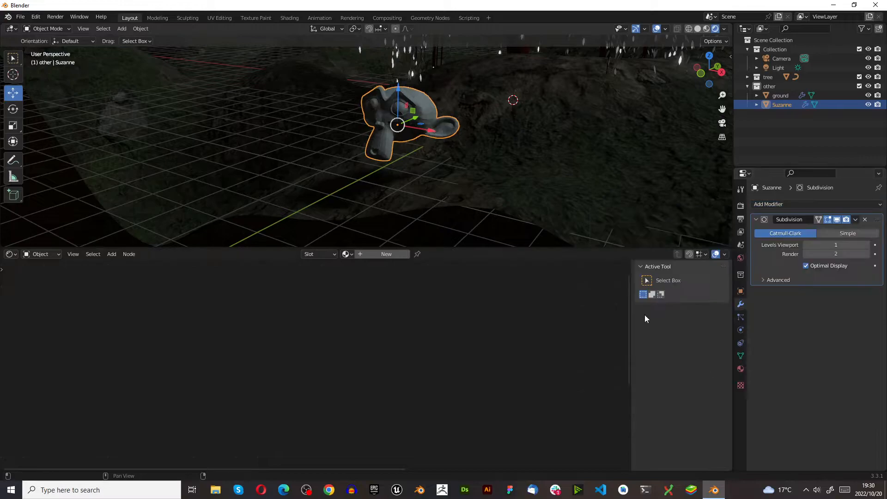
scroll(399, 152, up, 4)
right_click(372, 132)
click(371, 132)
scroll(393, 143, up, 4)
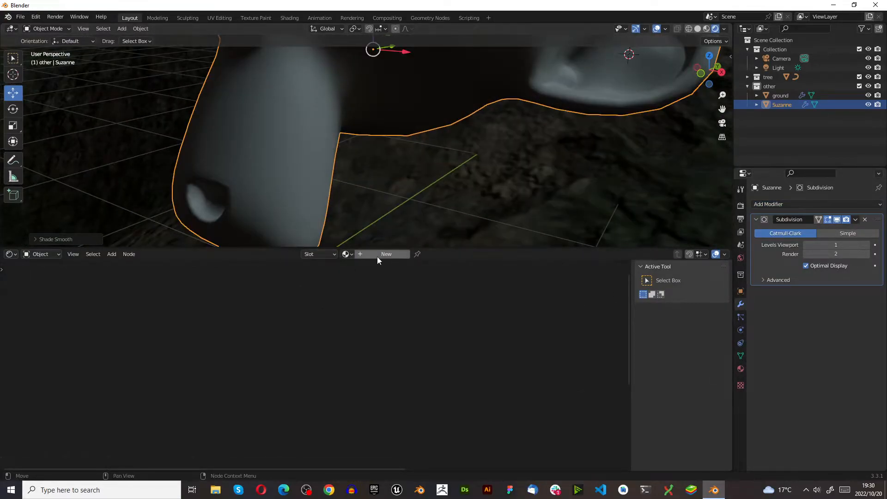
- Create a new material for the monkey
click(378, 254)
scroll(337, 279, down, 8)
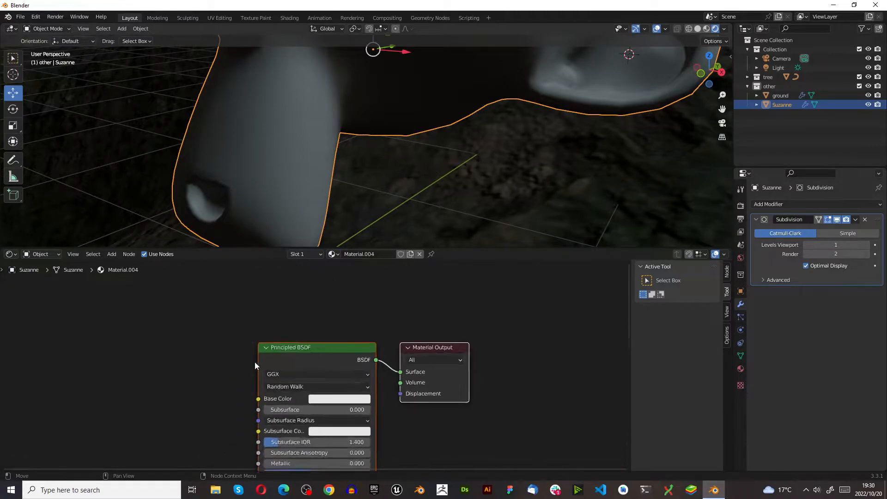
scroll(194, 390, up, 2)
scroll(359, 209, down, 10)
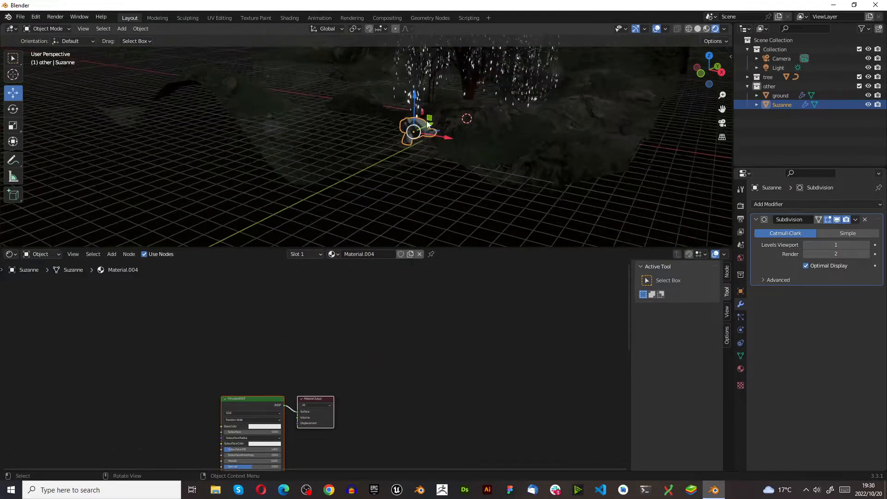
- Select the leaves object and copy all the nodes of its material
click(415, 70)
scroll(168, 410, down, 4)
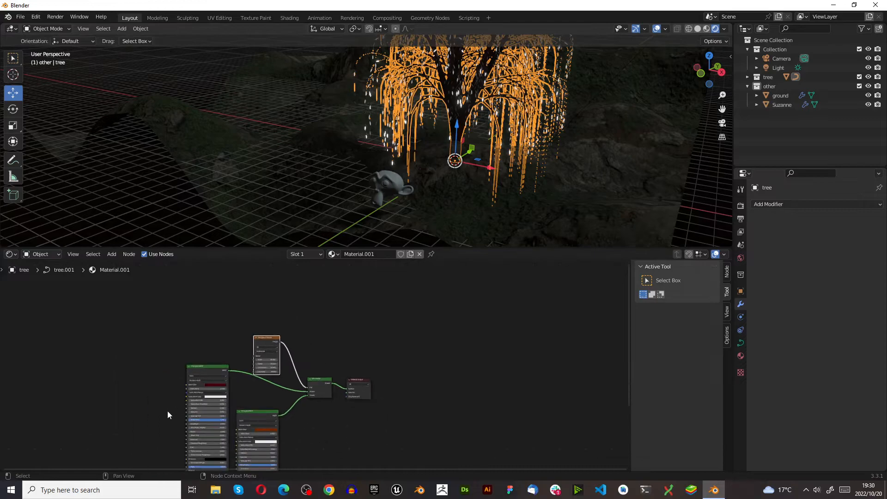
scroll(499, 353, up, 1)
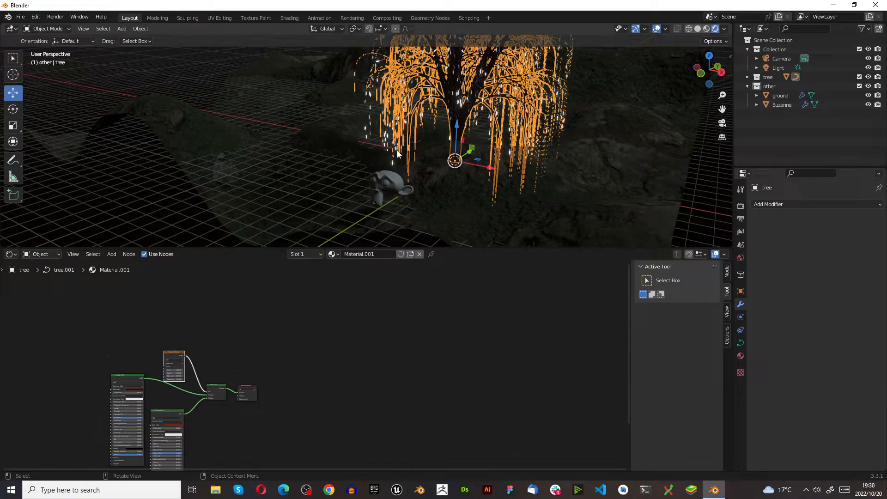
click(390, 165)
scroll(142, 430, up, 3)
drag(143, 286, 318, 420)
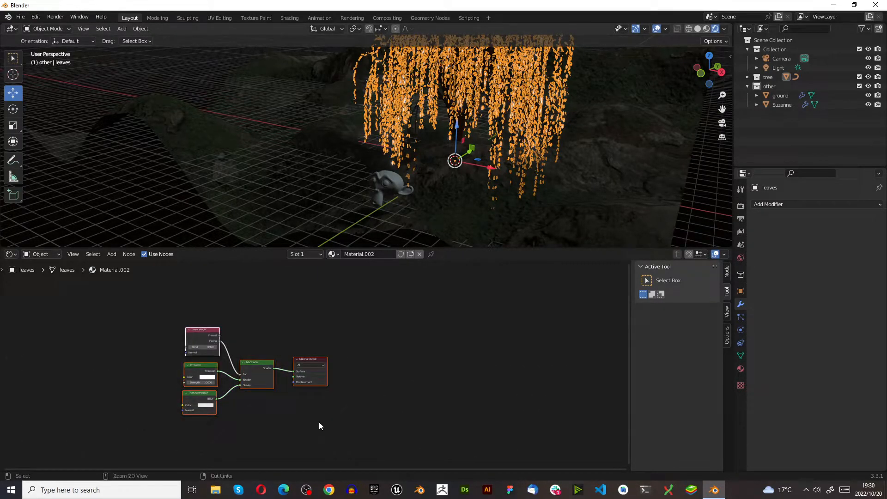
- Delete the default Principled BSDF and Material Output nodes from the monkey's material
click(386, 180)
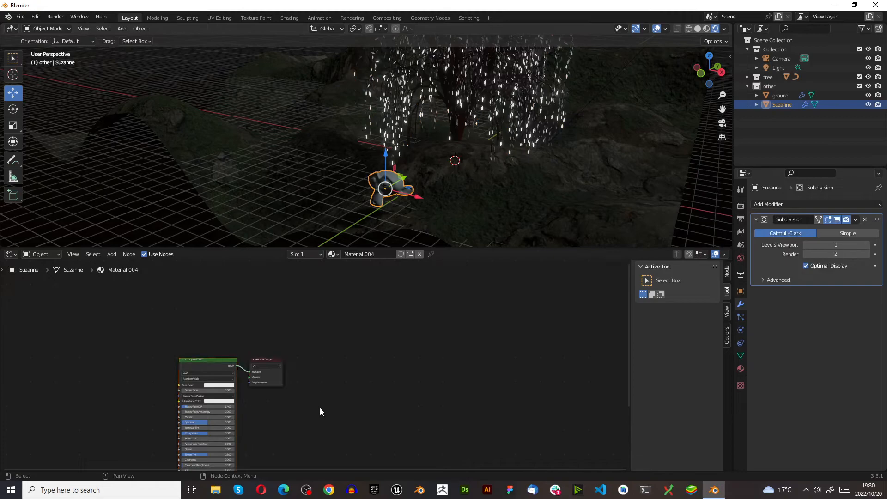
drag(106, 331, 331, 419)
key(x)
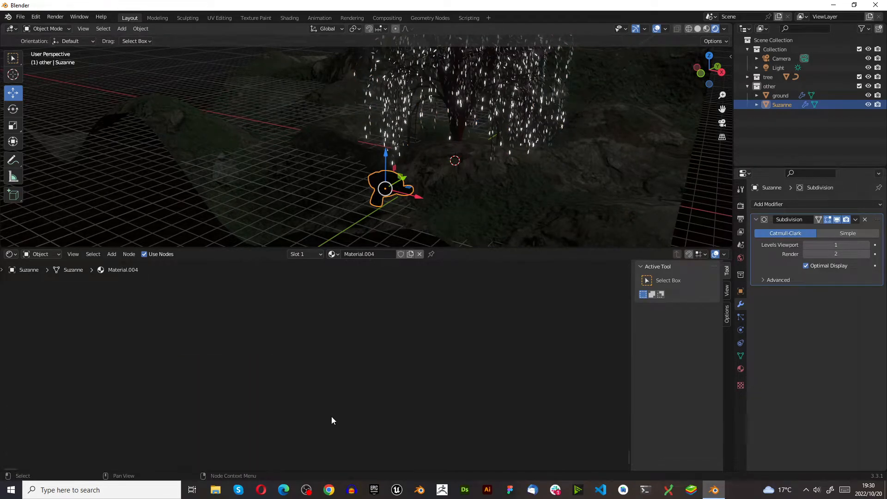
- Paste the copied leaf shader nodes into the monkey's material and inspect the glow on the mesh
key(ctrl+v)
scroll(362, 182, up, 8)
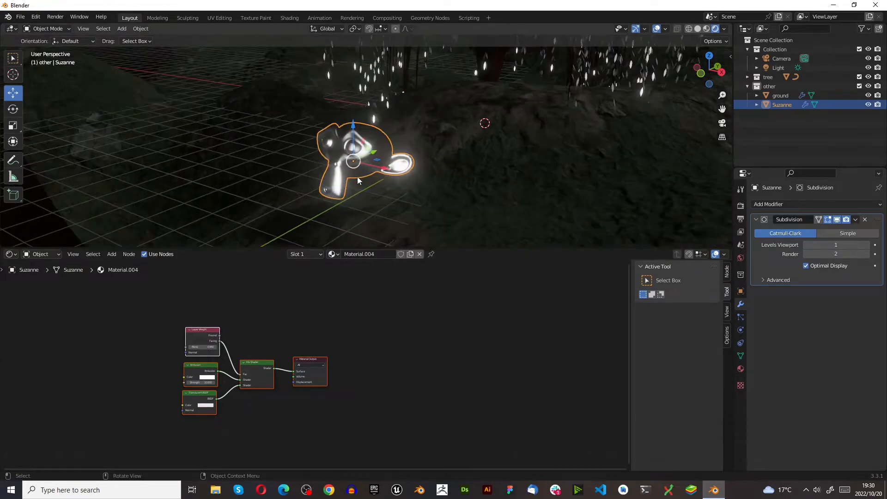
middle_drag(353, 168, 380, 159)
scroll(386, 158, down, 7)
scroll(390, 157, up, 7)
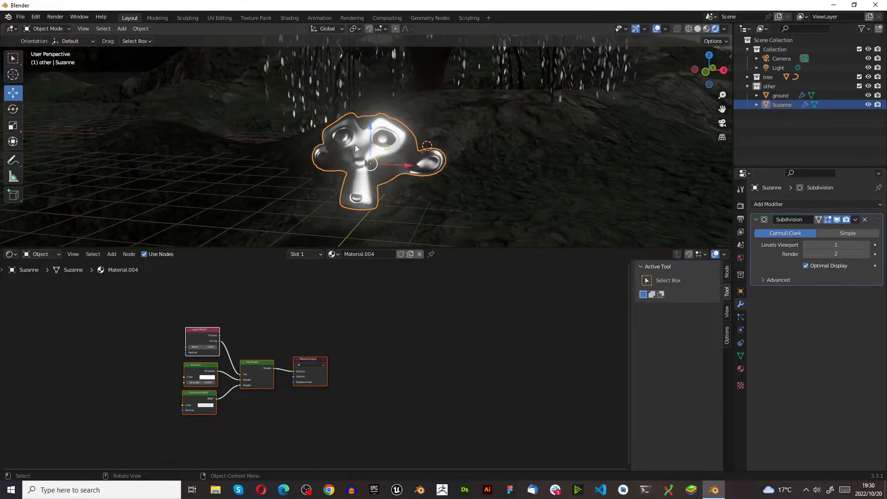
scroll(207, 342, up, 1)
scroll(207, 343, up, 4)
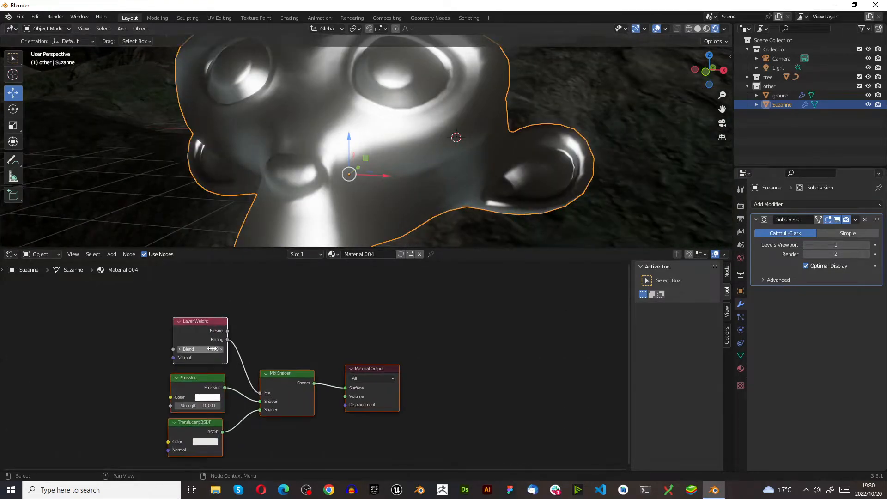
- Set the Blend of the monkey material's Layer Weight node to 0.96 and check the glow from different angles
click(214, 349)
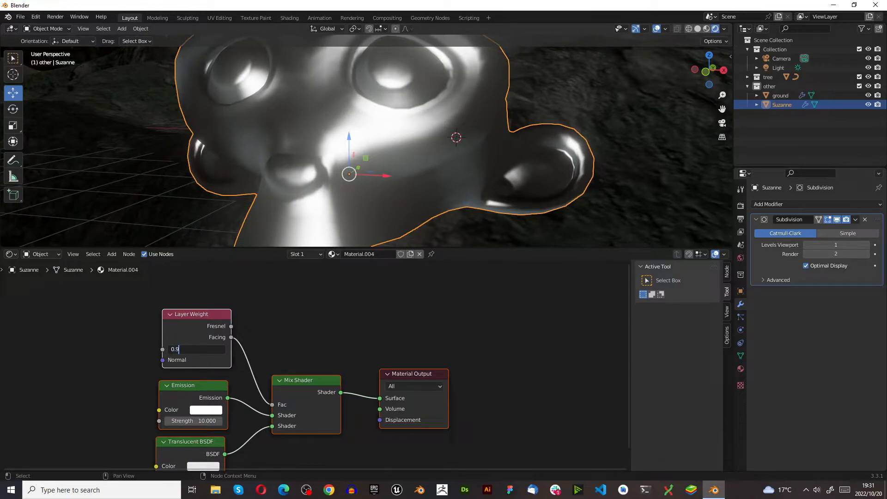
text(0.96)
key(Return)
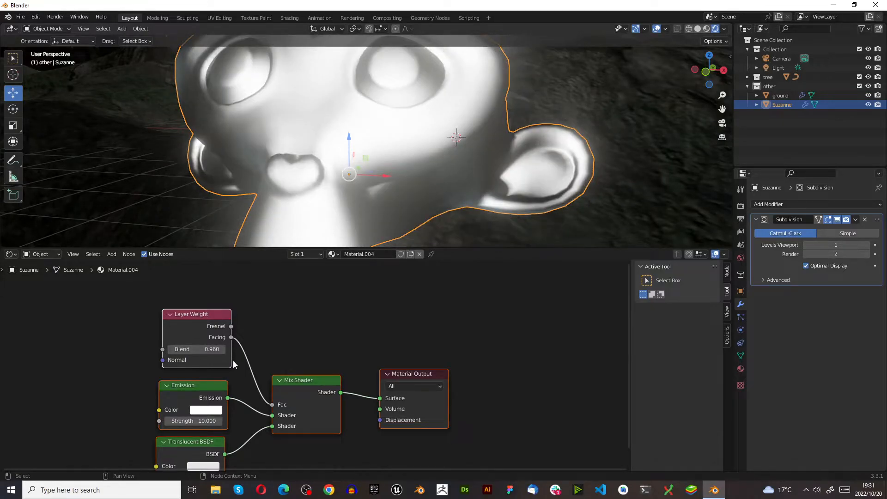
scroll(372, 161, down, 8)
middle_drag(372, 162, 414, 128)
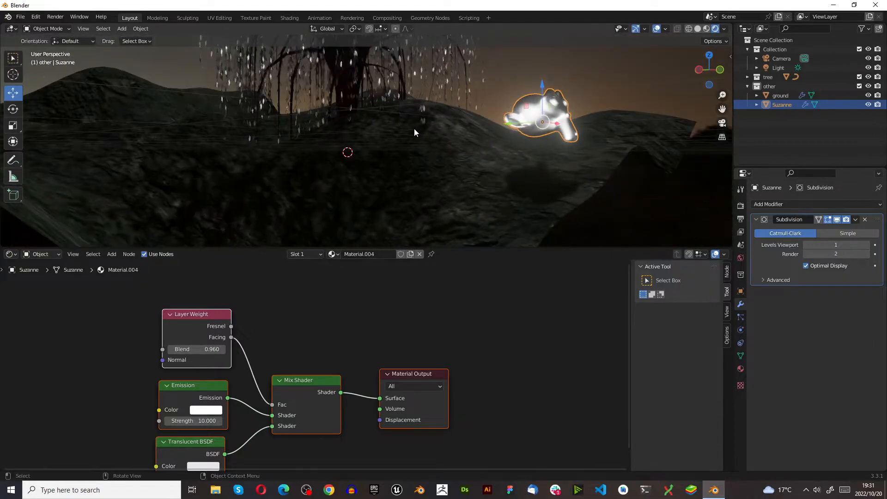
scroll(563, 97, up, 3)
middle_drag(564, 97, 209, 140)
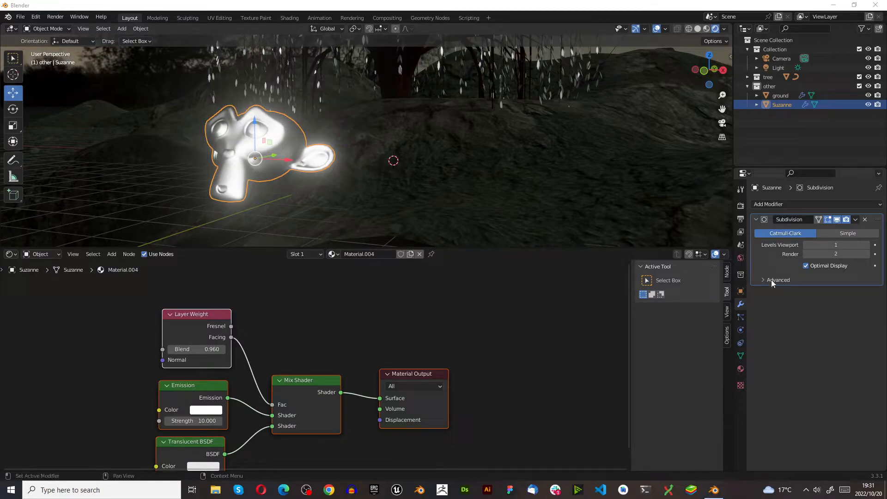
- Set the monkey material's Blend Mode to Alpha Blend and check the mesh from different sides
click(741, 369)
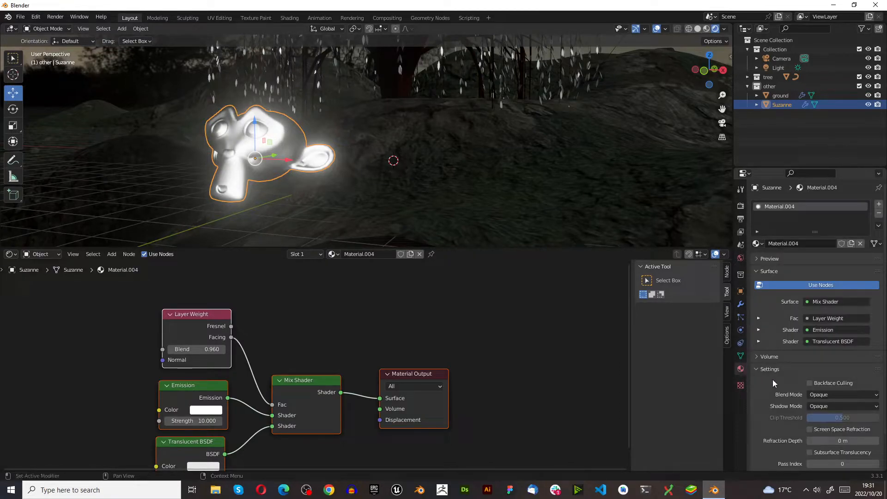
scroll(790, 394, down, 2)
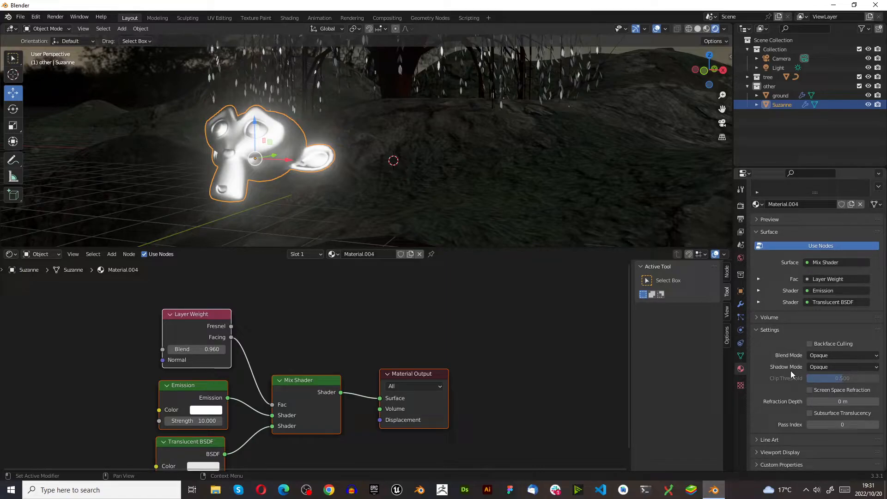
click(841, 356)
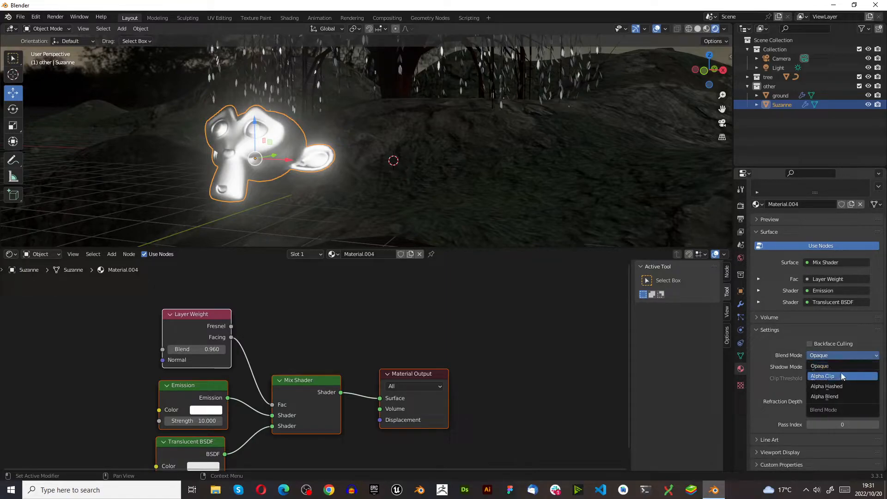
click(847, 396)
middle_drag(246, 159, 277, 178)
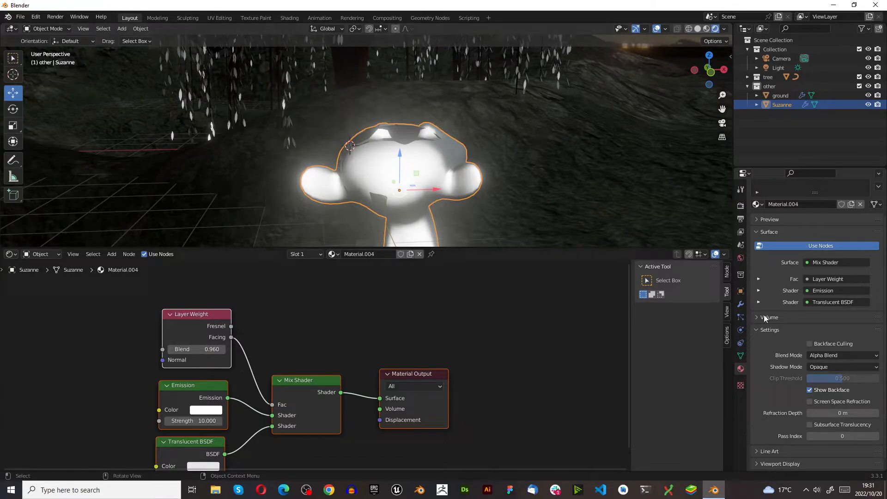
middle_drag(436, 160, 346, 231)
- Set the Layer Weight node's Blend to 0.95 and center the view on the monkey
click(217, 348)
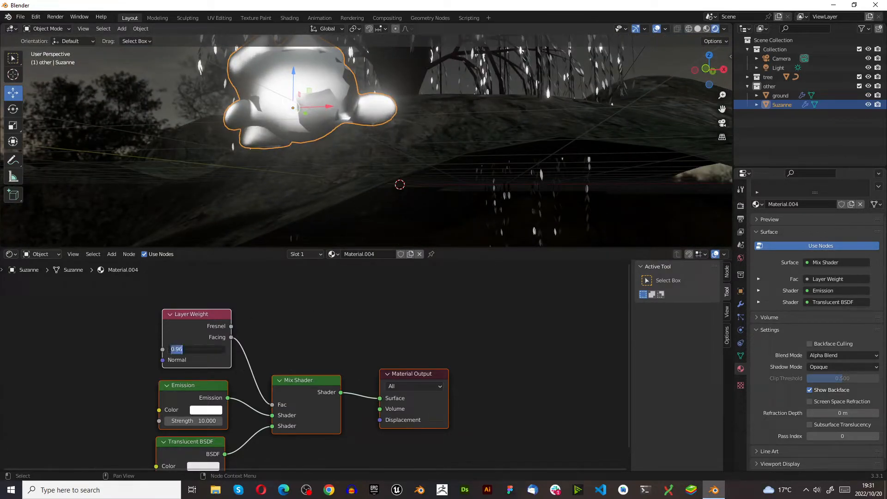
key(Return)
scroll(319, 134, down, 2)
middle_drag(318, 134, 406, 160)
key(KP_Decimal)
middle_drag(322, 121, 285, 99)
- Set the Layer Weight node's Blend in the monkey's material to 0.99
double_click(213, 349)
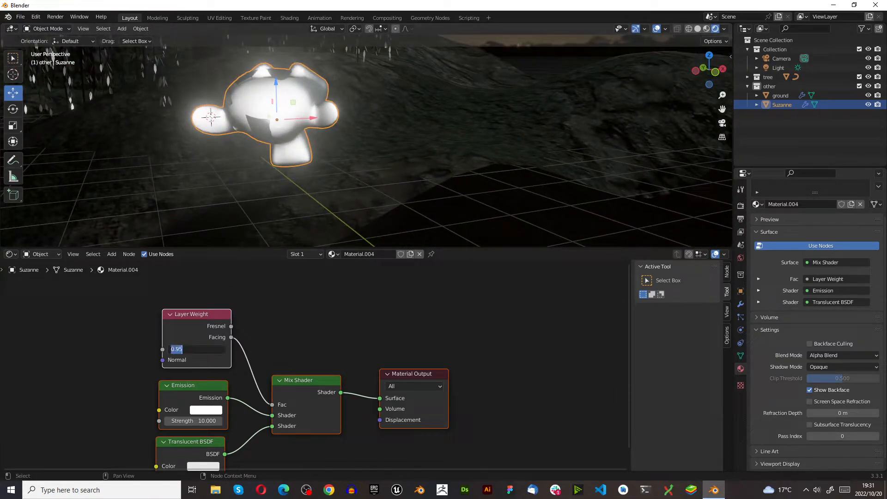
text(0.99)
key(Return)
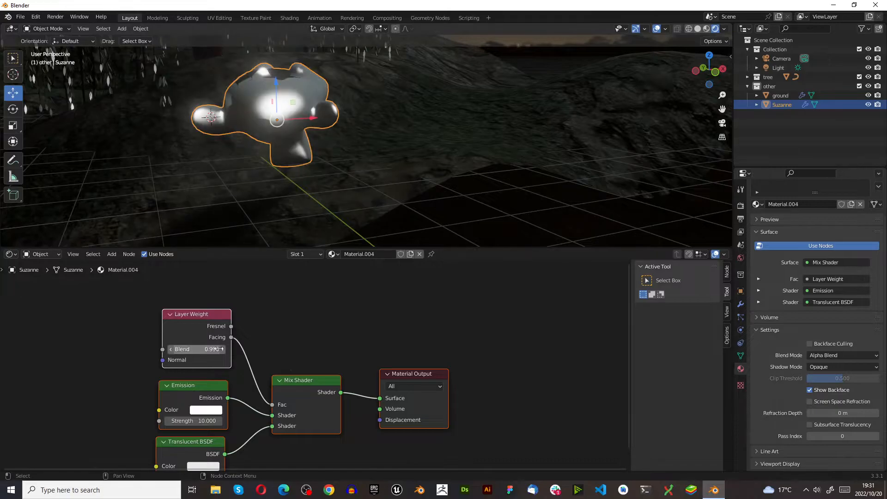
middle_drag(280, 137, 388, 168)
- Delete the monkey from the scene and return to a close view of the tree
key(Delete)
scroll(389, 172, up, 3)
scroll(384, 208, down, 3)
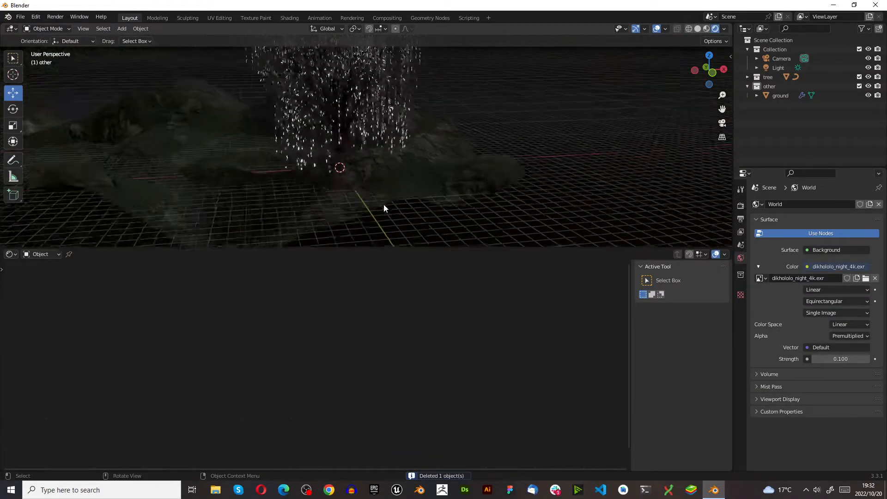
scroll(331, 106, up, 4)
scroll(317, 198, down, 2)
scroll(332, 199, up, 5)
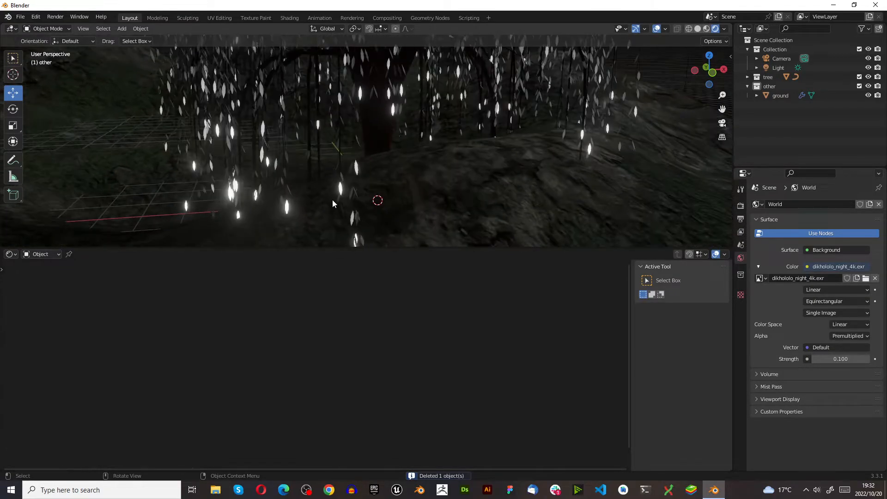
- Select the leaves object and set its material's Blend Mode to Alpha Blend
click(339, 196)
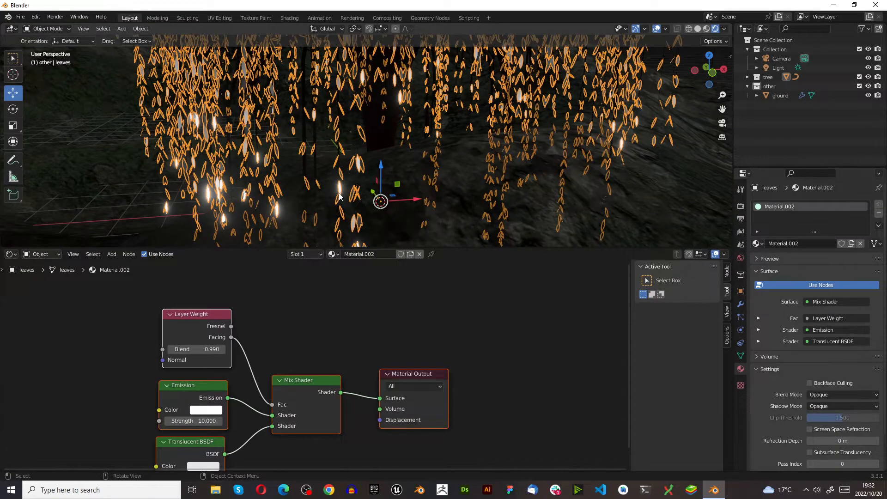
scroll(339, 197, down, 2)
scroll(222, 370, up, 1)
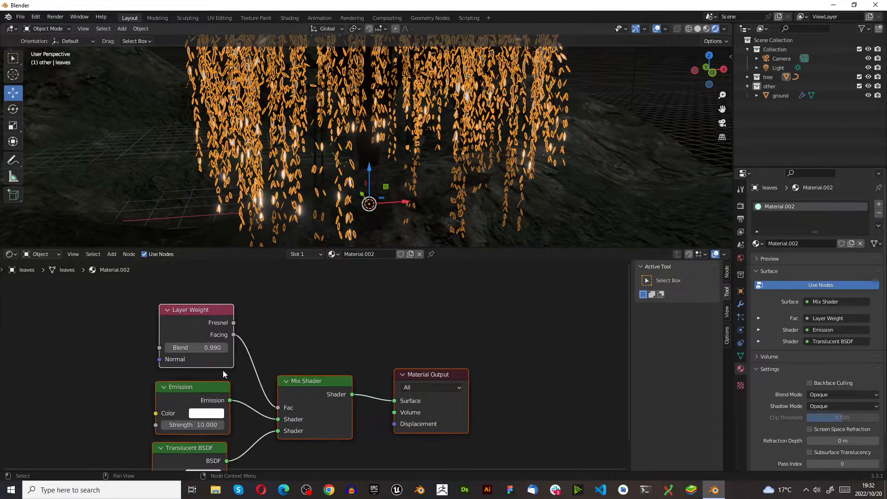
click(824, 394)
click(835, 436)
scroll(415, 125, down, 1)
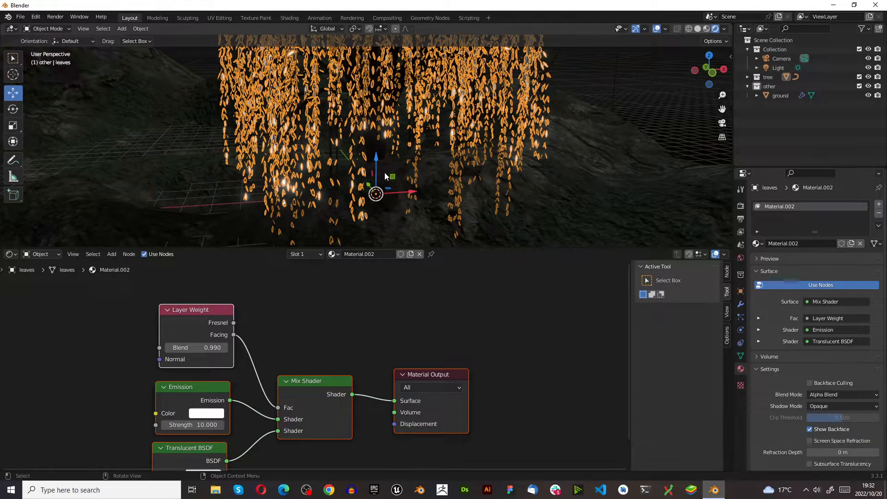
- Examine the glow of the leaves up close and the surrounding ground from several angles
scroll(425, 134, down, 2)
click(587, 92)
scroll(417, 167, up, 4)
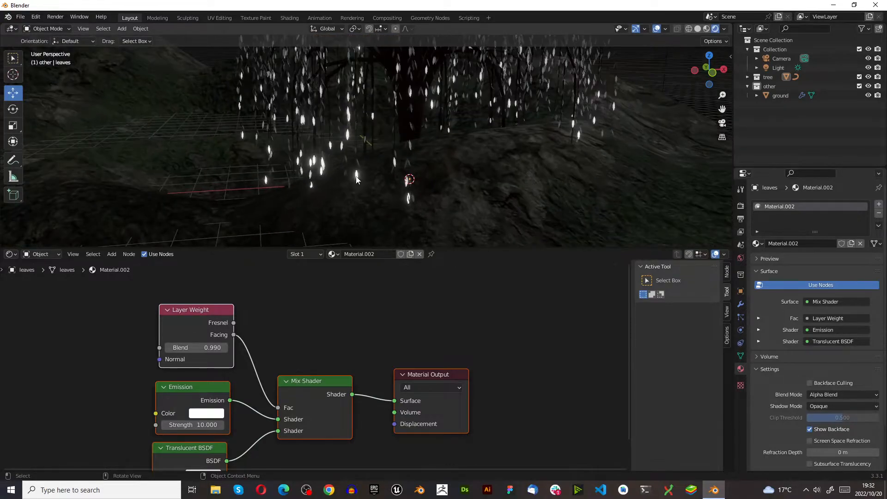
scroll(332, 203, up, 2)
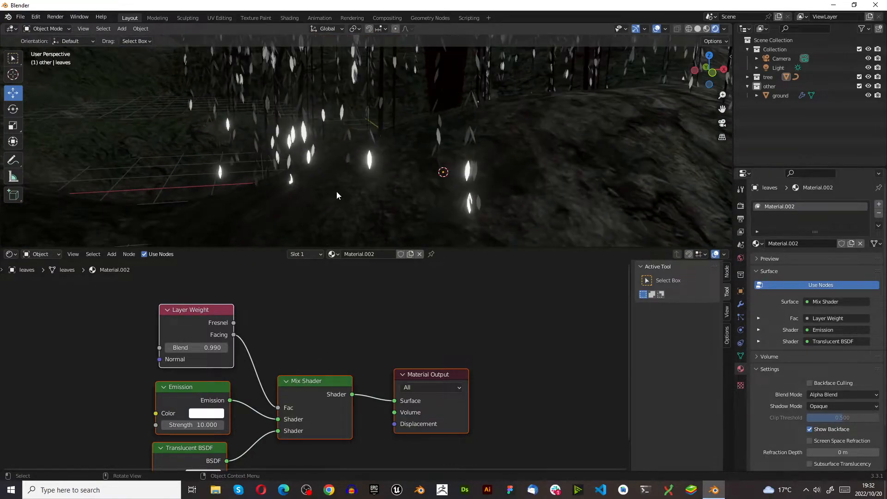
click(309, 161)
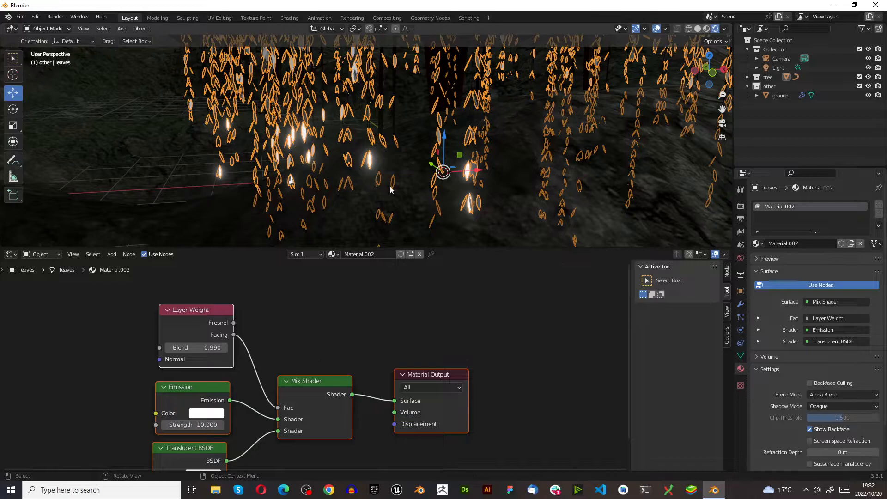
scroll(573, 230, down, 3)
click(313, 143)
middle_drag(313, 142, 370, 178)
click(592, 163)
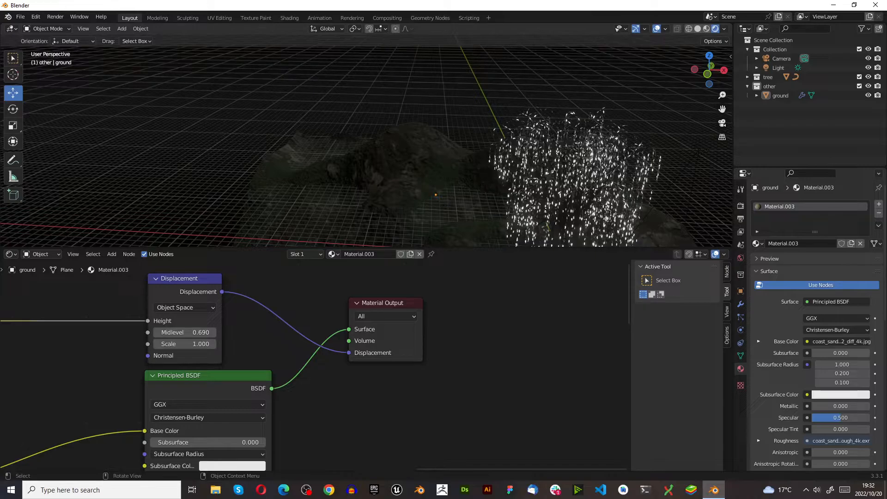
ctrl+middle_drag(394, 165, 464, 200)
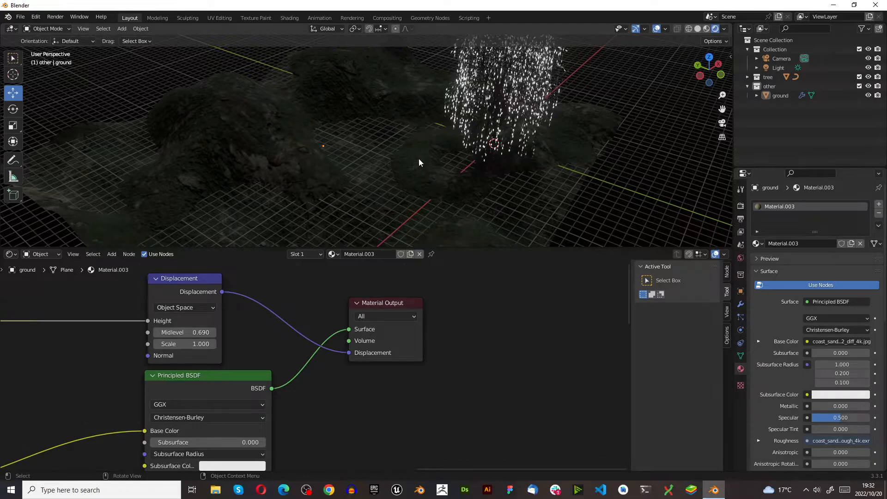
scroll(432, 135, down, 2)
middle_drag(327, 128, 436, 129)
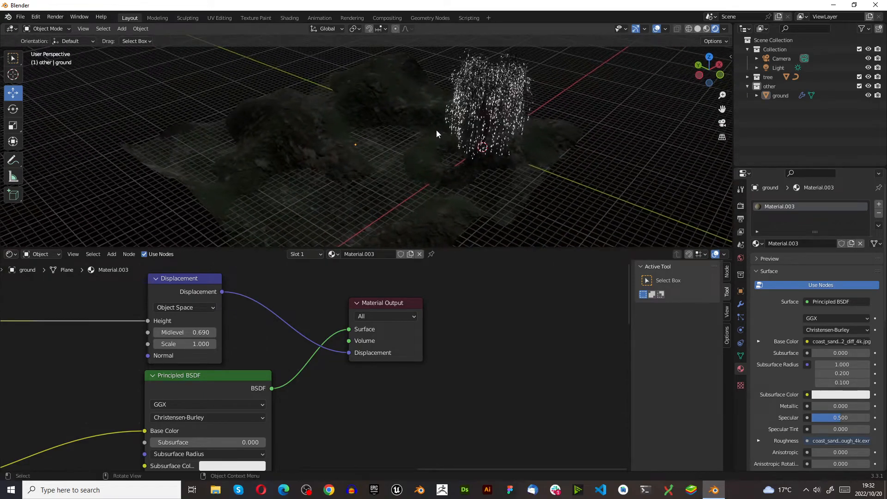
- Scale the ground object up by a factor of 4
click(357, 159)
scroll(406, 170, down, 3)
middle_drag(455, 180, 500, 162)
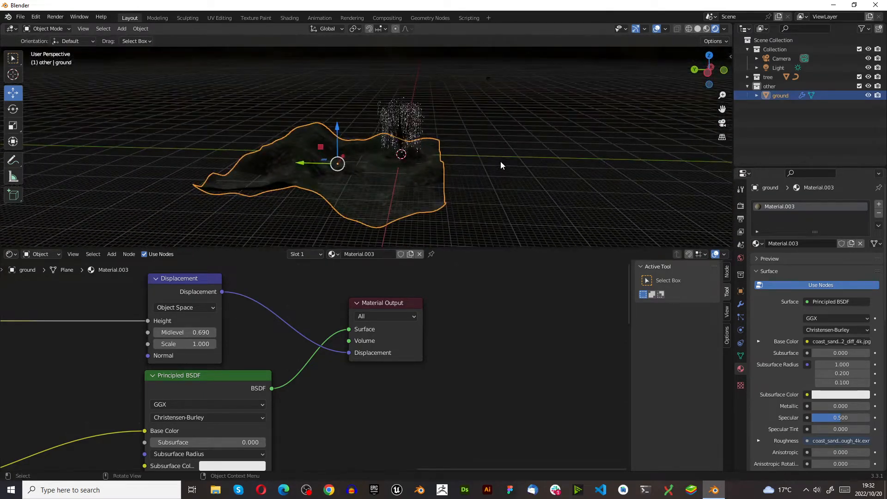
text(s)
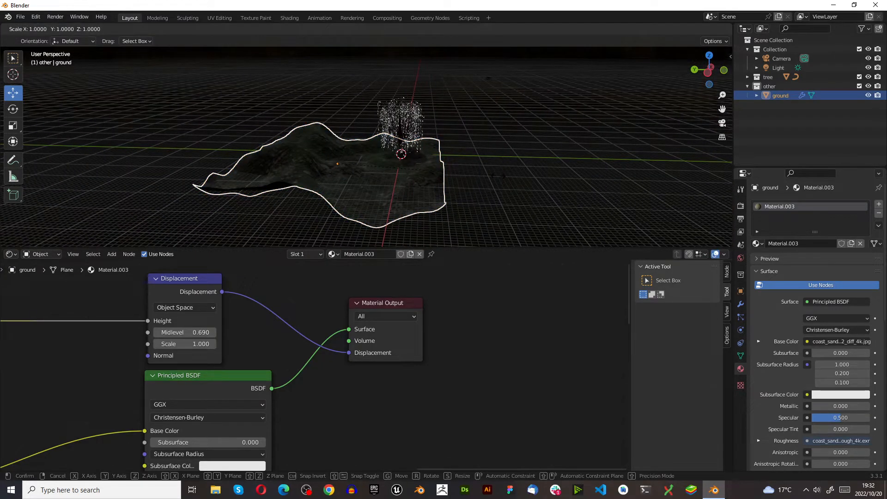
text(4)
key(Return)
middle_drag(522, 161, 459, 189)
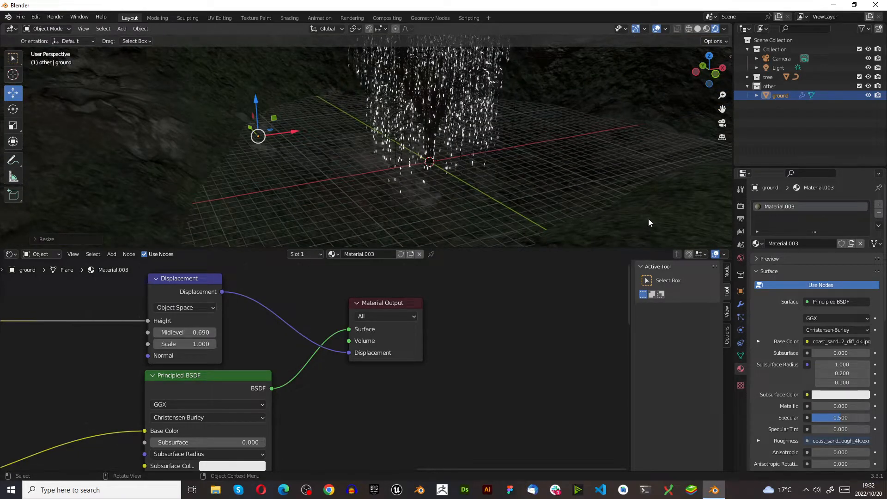
middle_drag(598, 190, 532, 186)
- Show the scene in front orthographic view using Solid shading with X-Ray enabled
key(KP_1)
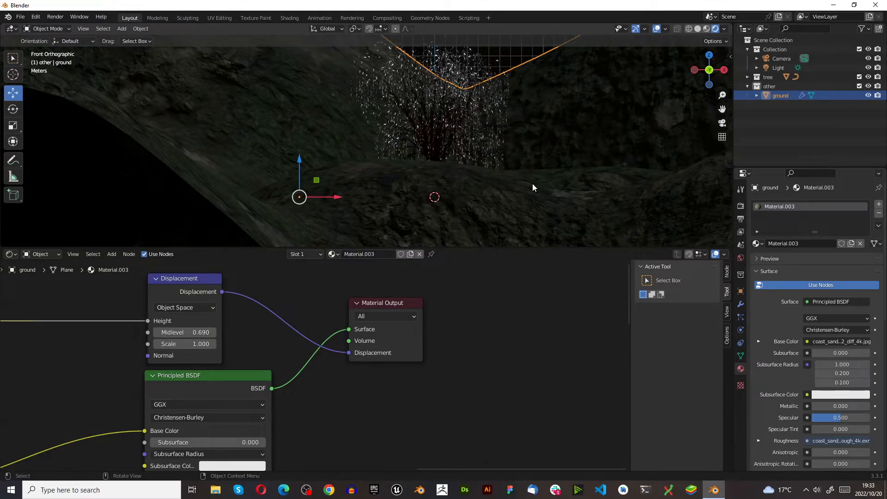
click(689, 29)
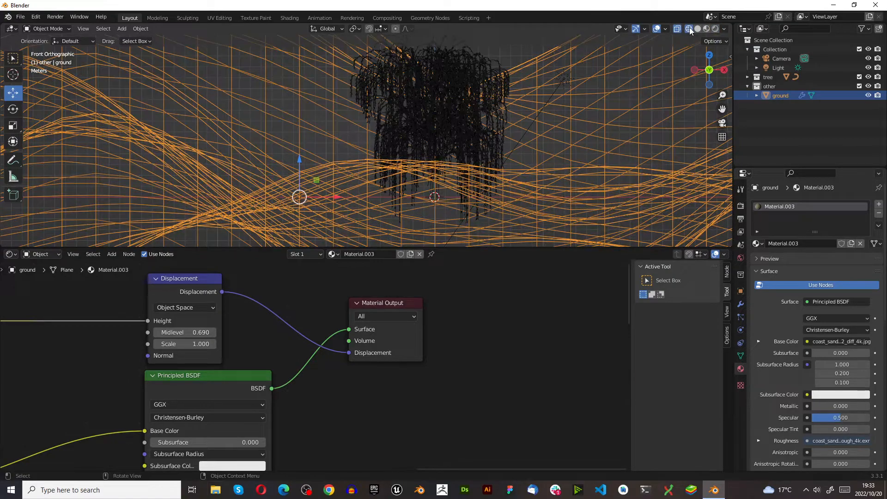
click(697, 29)
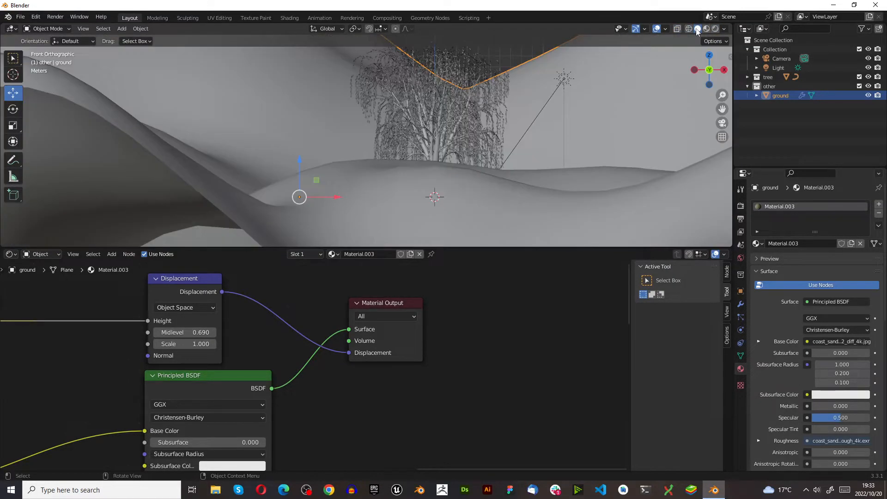
click(715, 29)
click(677, 29)
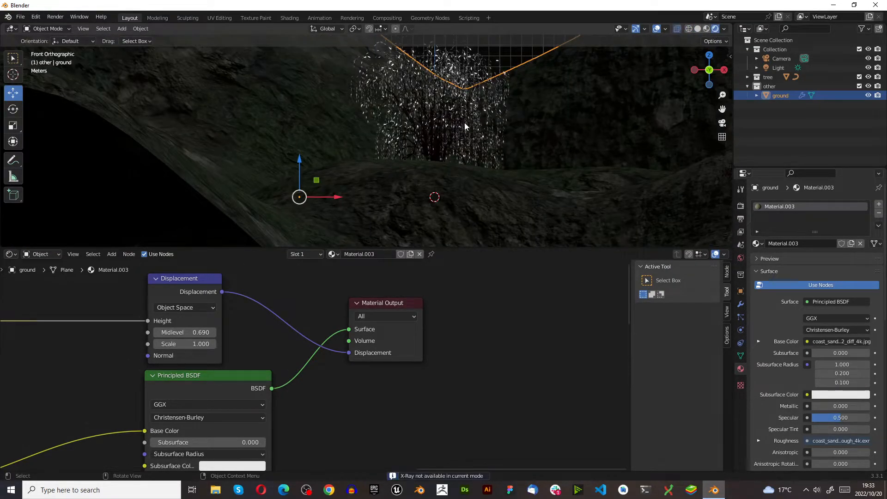
scroll(469, 134, down, 3)
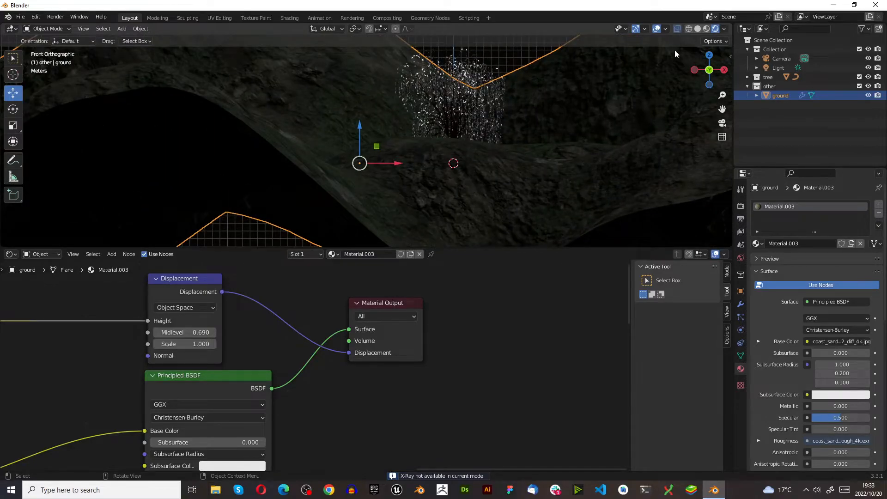
click(707, 29)
click(676, 30)
click(688, 29)
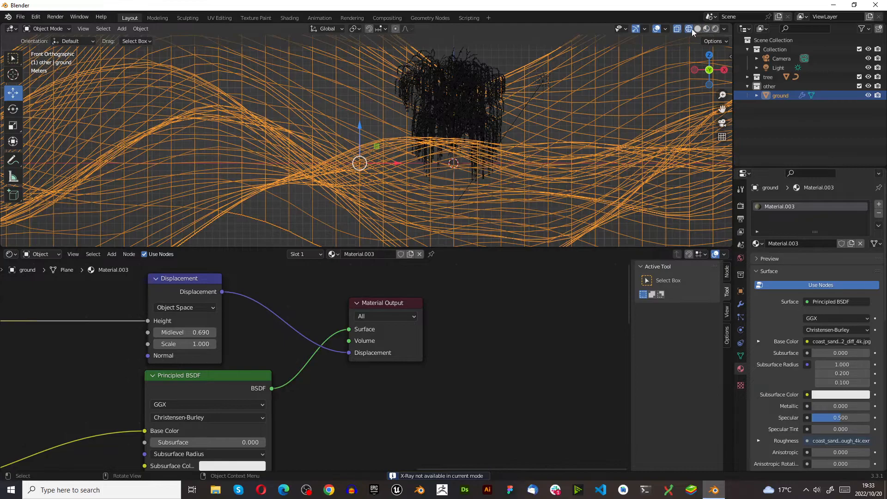
click(698, 29)
click(677, 30)
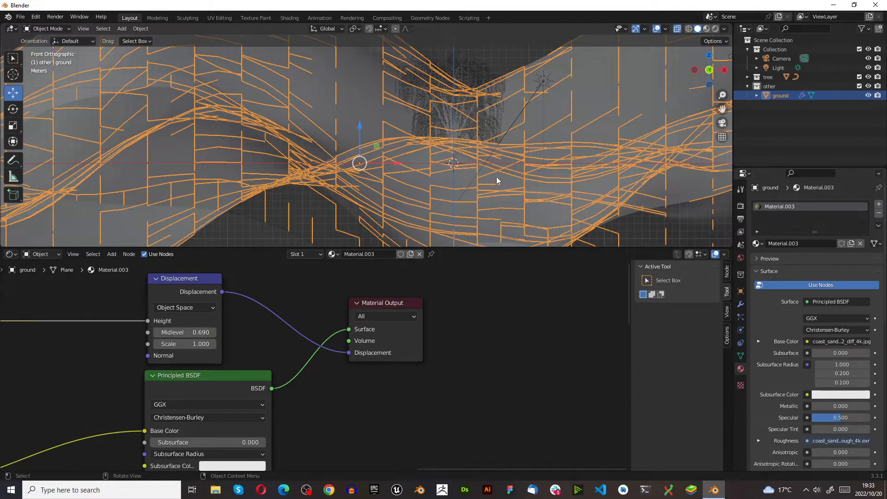
- Raise the ground object along the Z axis so the underside of its valley sits near the tree's base
key(g)
key(z)
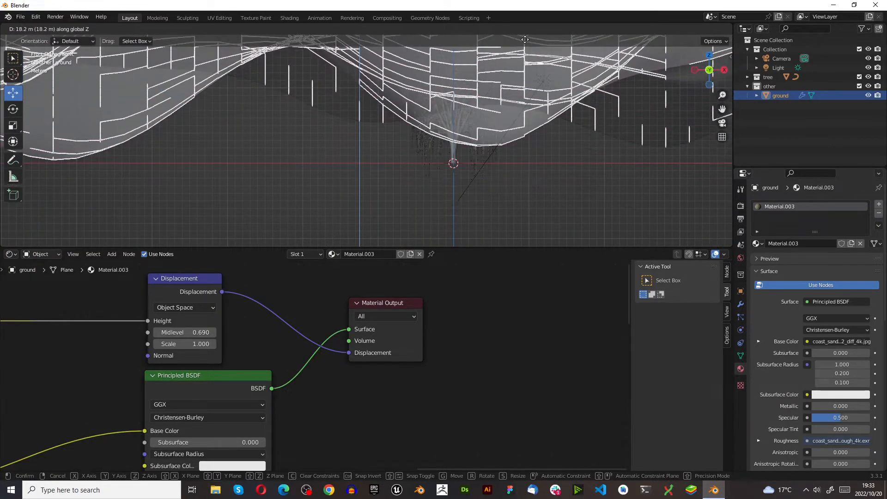
click(517, 62)
middle_drag(517, 62, 488, 156)
key(KP_1)
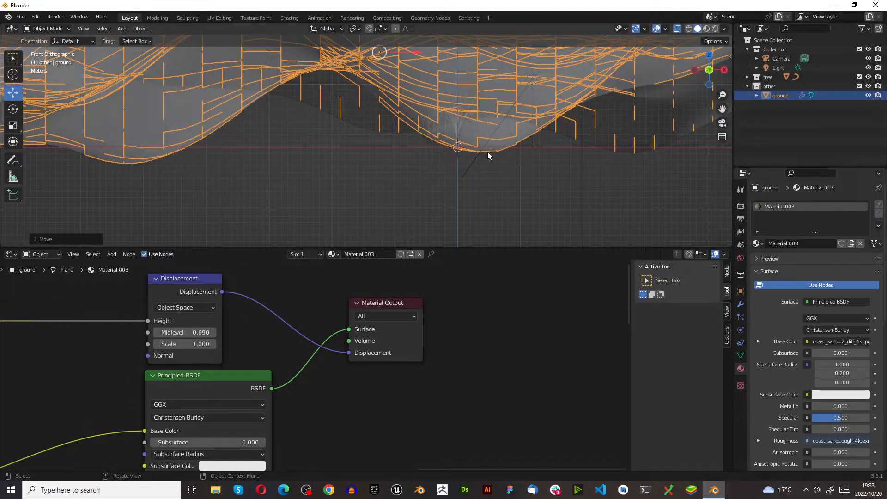
- Lower the ground object about 3.4 m along the Z axis, judging its height from the right side view
key(KP_3)
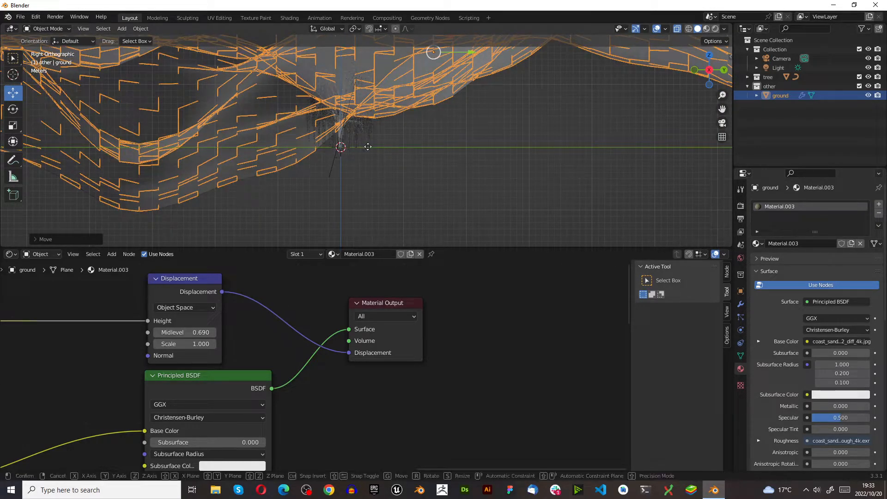
key(g)
key(z)
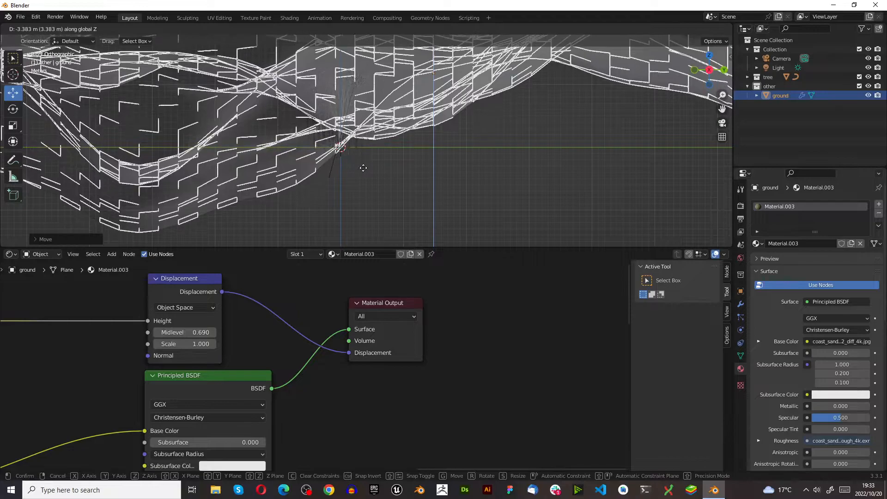
click(363, 168)
middle_drag(313, 86, 286, 131)
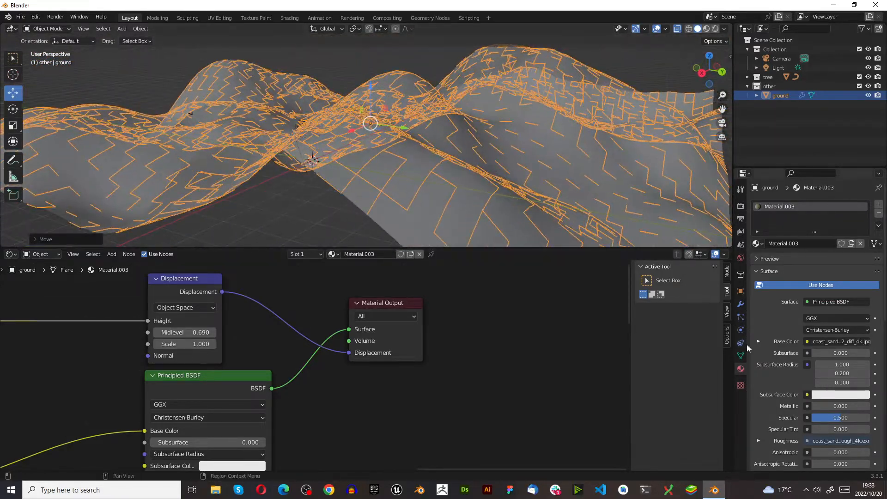
- Set the Strength of the ground's Displace modifier to 1
click(739, 385)
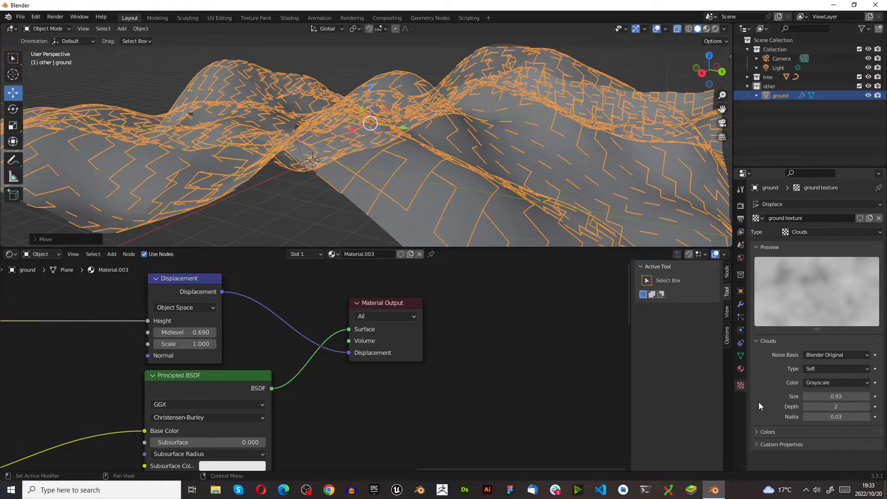
click(739, 304)
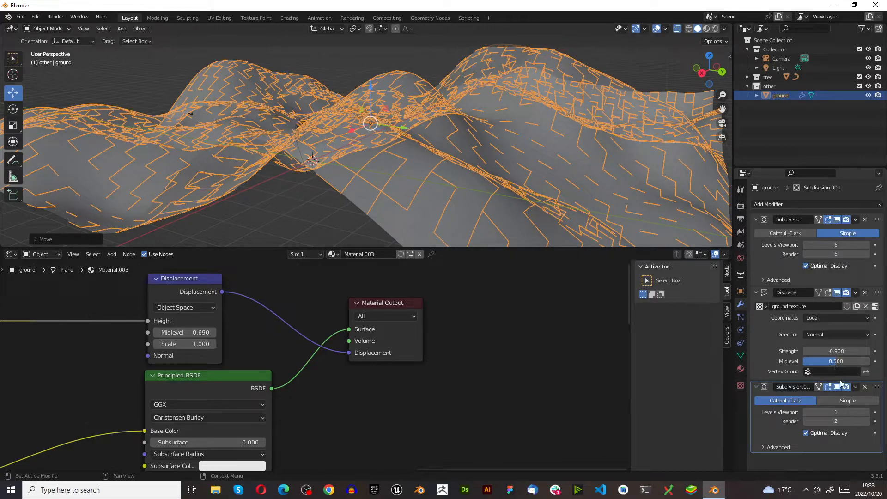
click(835, 351)
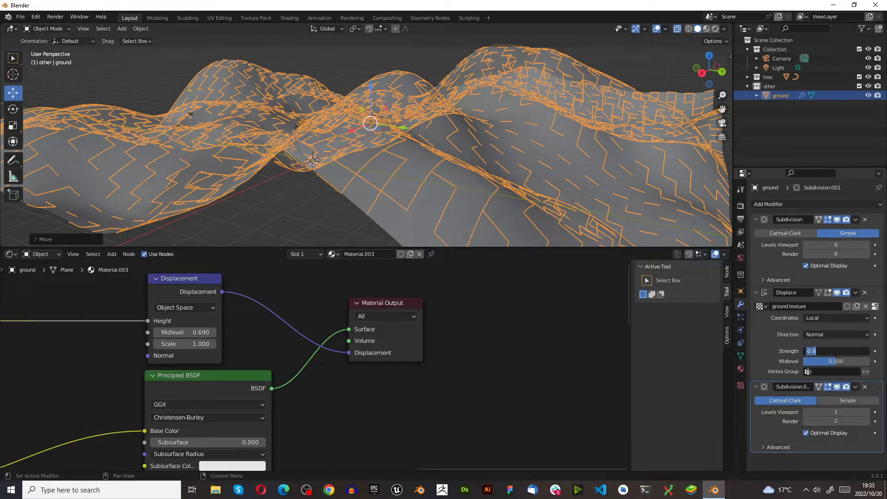
text(1)
key(Return)
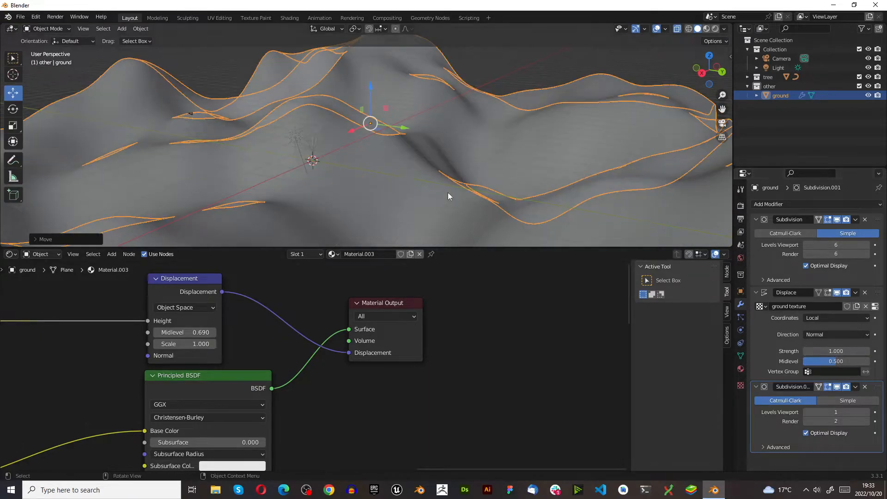
scroll(447, 197, down, 4)
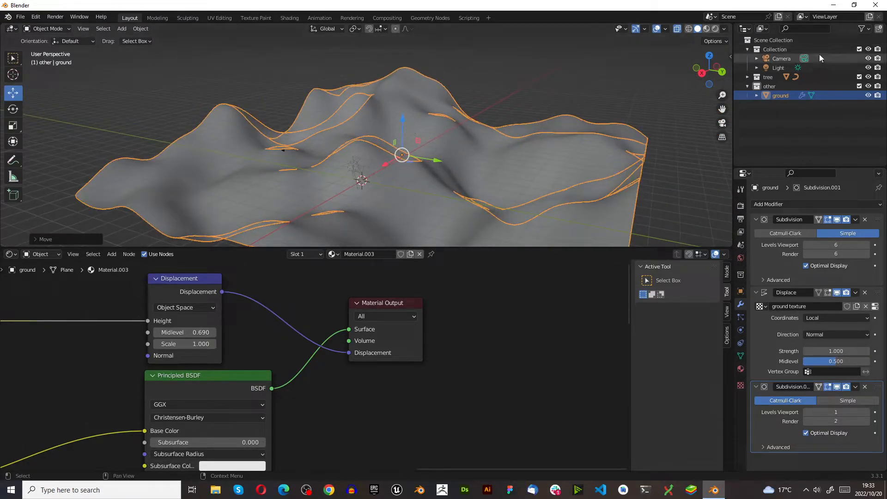
- Expand the tree collection and the tree object in the outliner to list the curve data and leaves
click(776, 77)
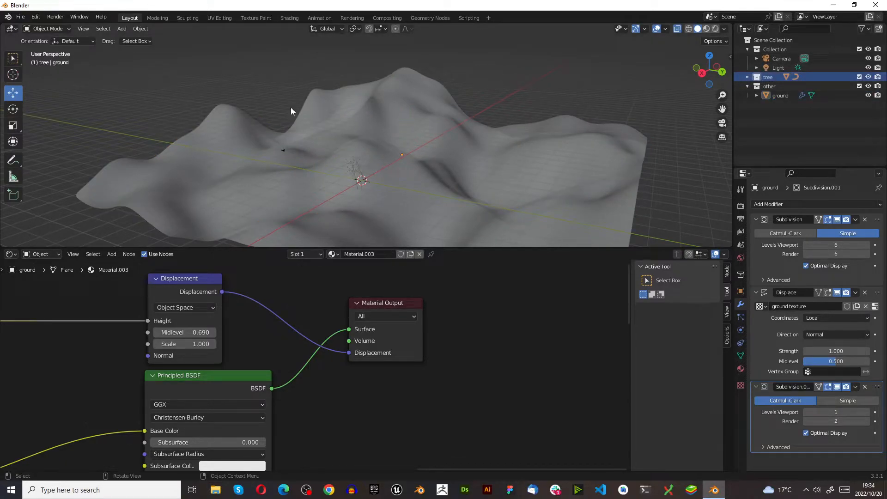
key(z)
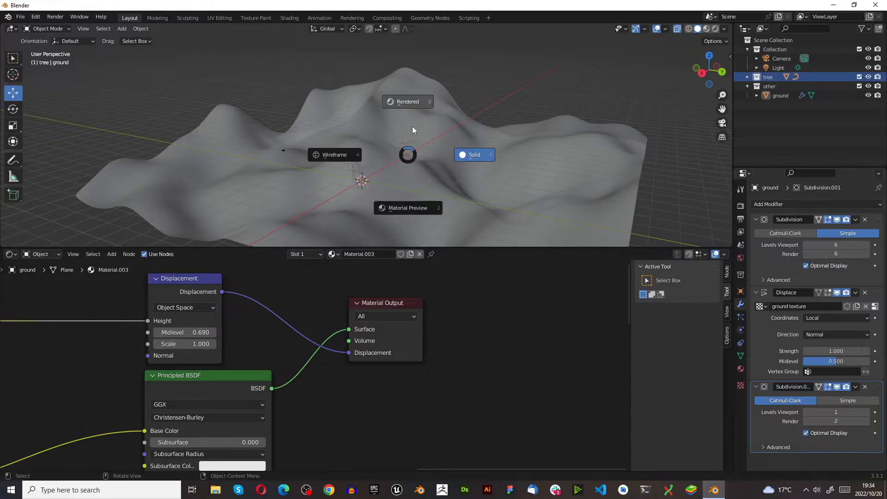
click(747, 77)
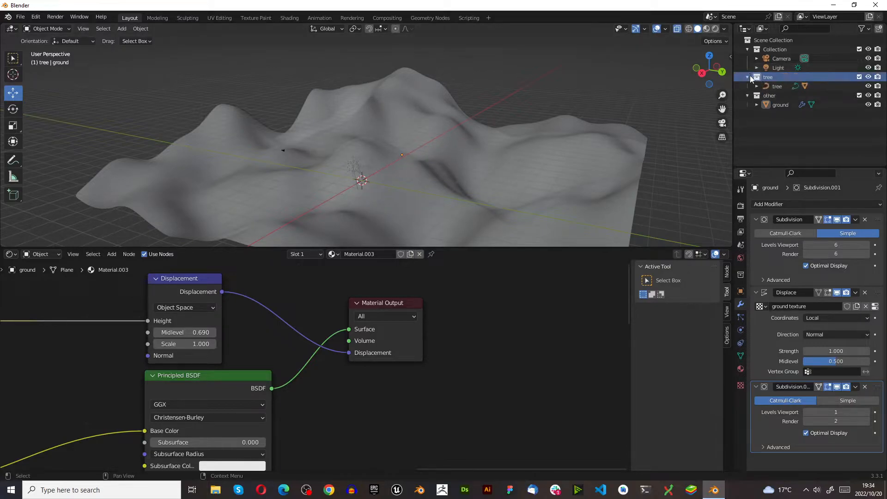
click(767, 87)
click(756, 86)
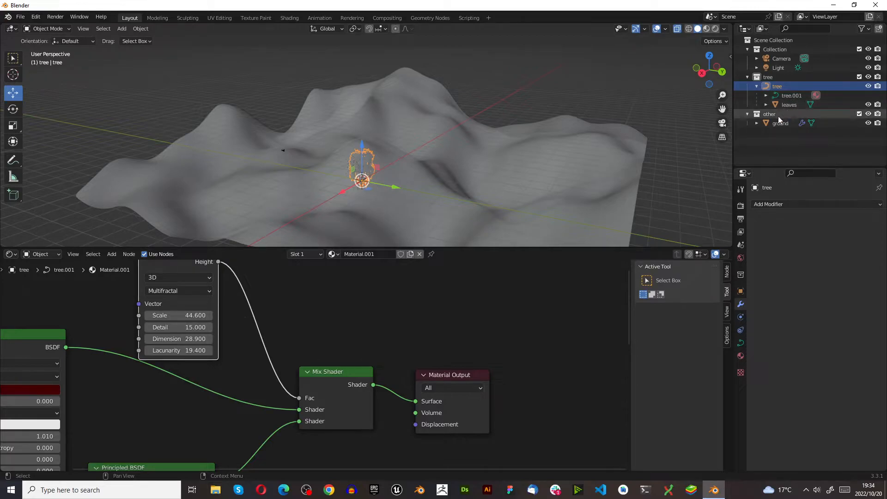
- Try to move the leaves upward along the Z axis with the tree.001 curve data also highlighted
click(794, 94)
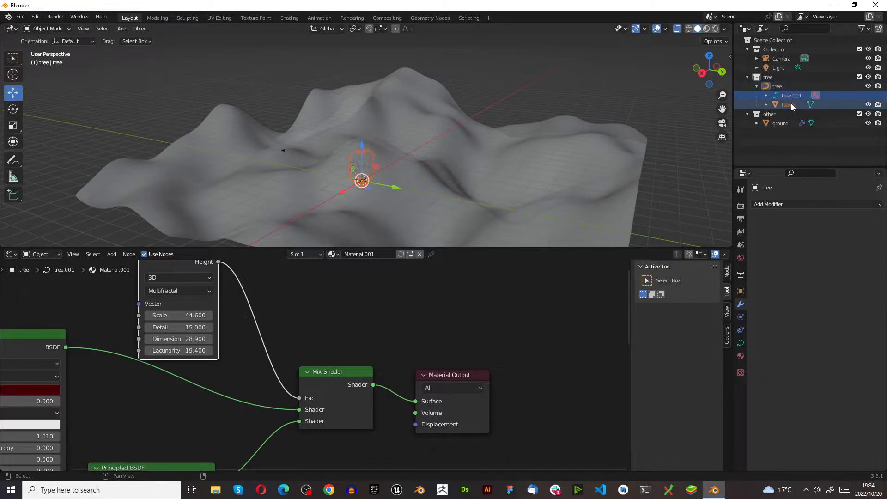
ctrl+click(790, 104)
key(g)
key(z)
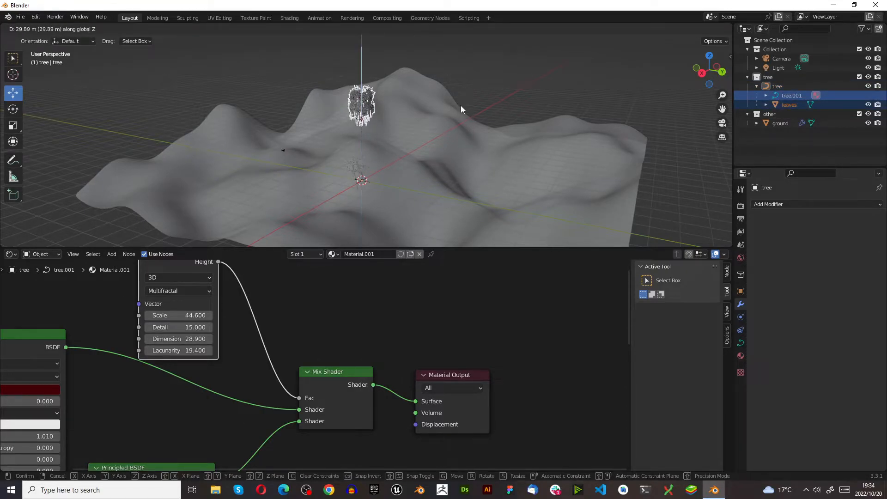
right_click(461, 104)
scroll(365, 173, up, 4)
scroll(409, 129, down, 5)
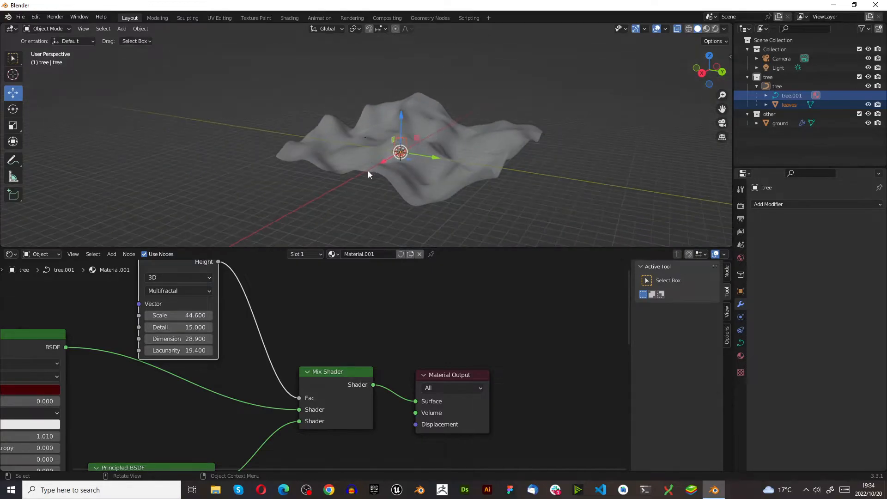
scroll(369, 167, up, 7)
middle_drag(374, 181, 414, 147)
scroll(420, 103, up, 5)
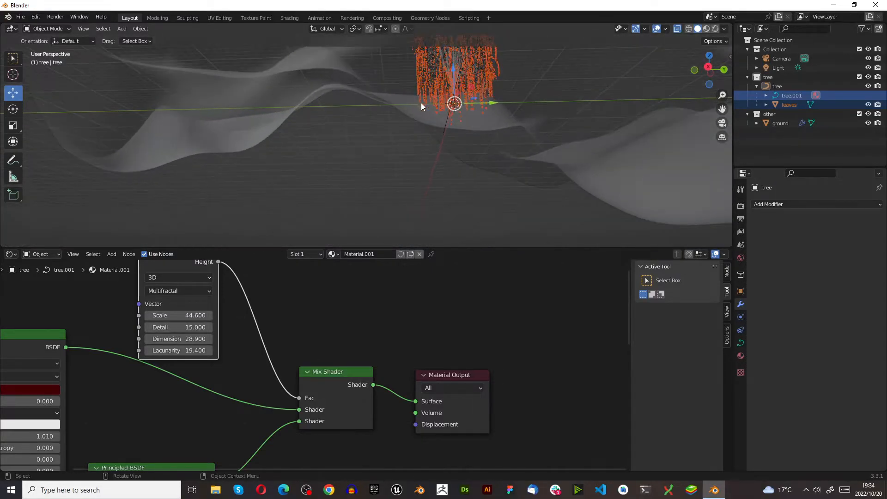
- Try to select the tree together with its leaves and move them freely
drag(475, 92, 475, 78)
scroll(467, 100, up, 2)
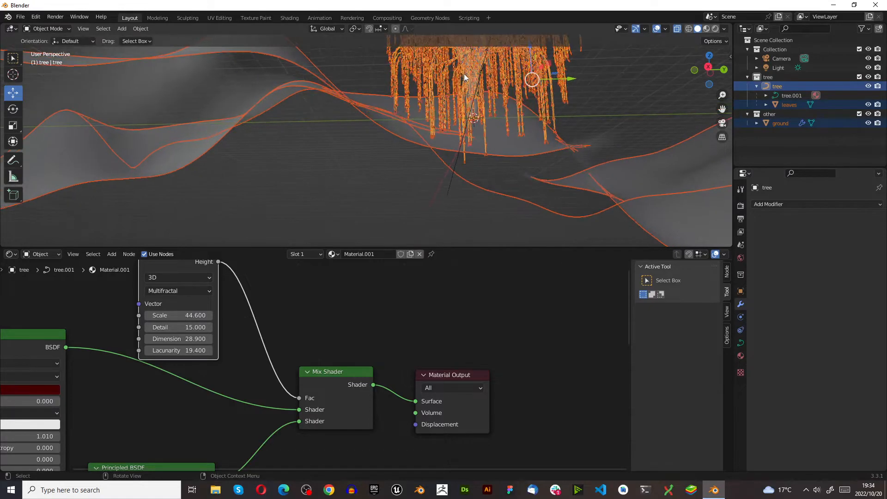
scroll(483, 96, down, 2)
shift+click(797, 108)
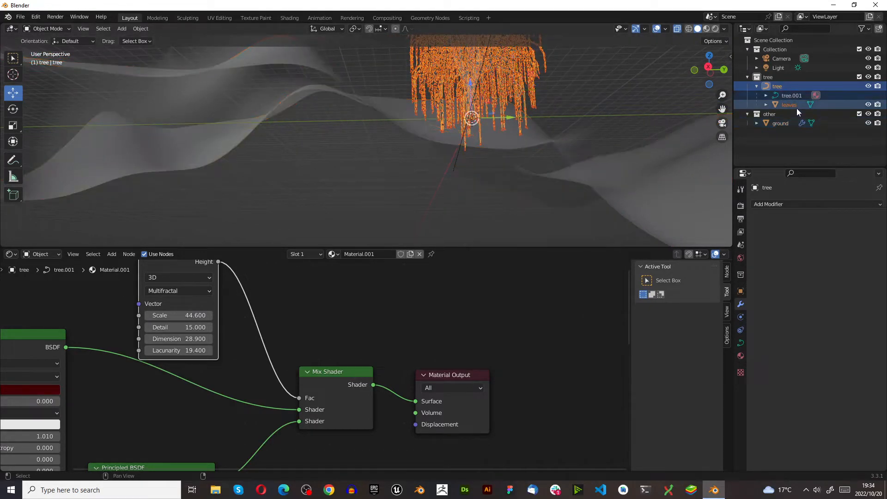
ctrl+click(798, 106)
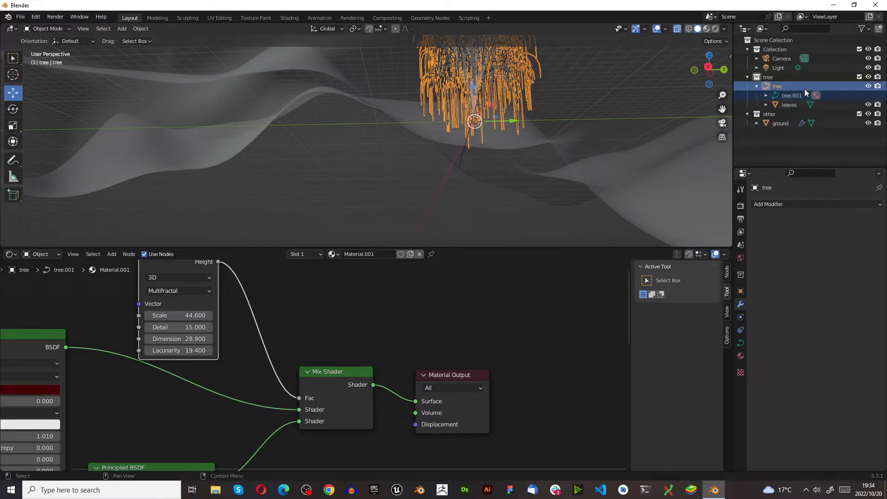
click(794, 104)
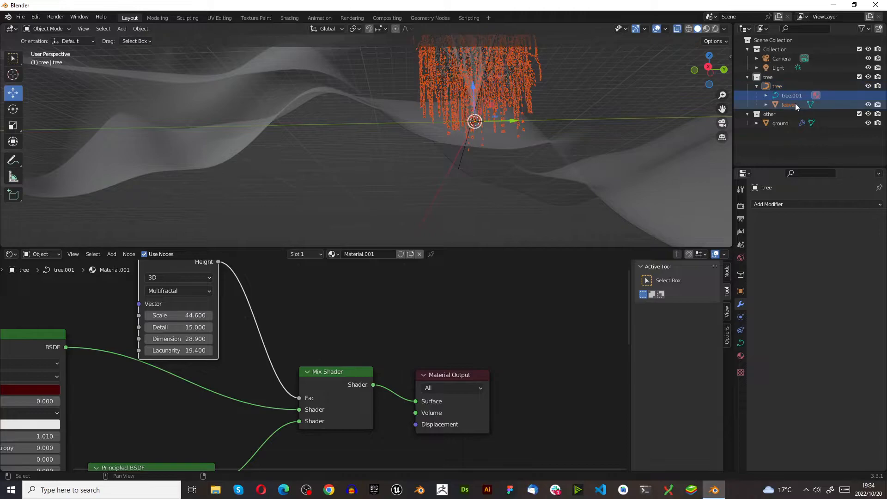
scroll(488, 122, down, 2)
key(g)
right_click(454, 134)
click(463, 102)
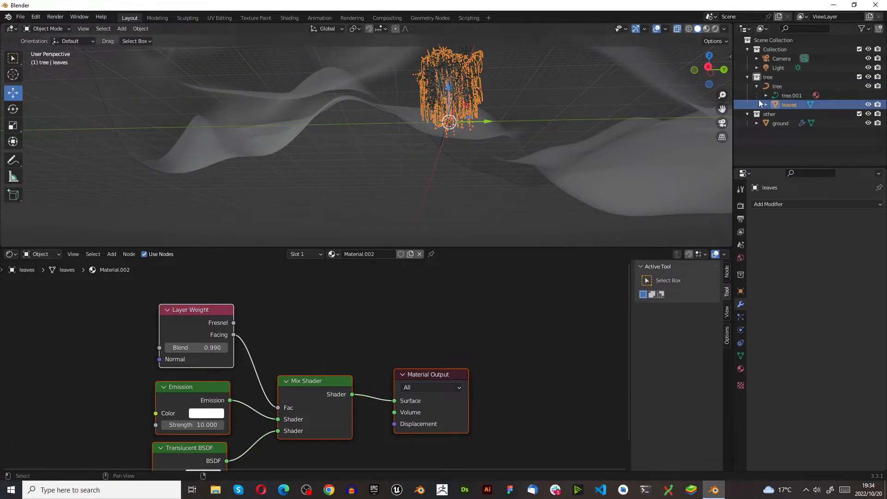
key(g)
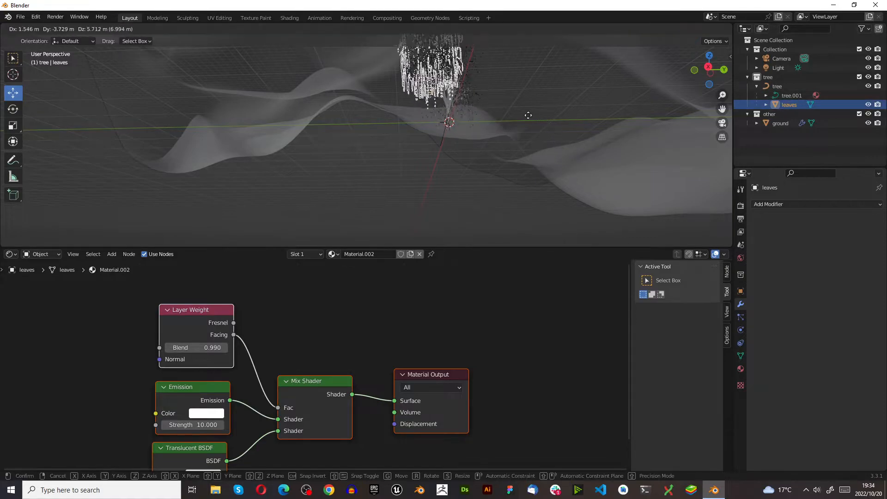
right_click(400, 120)
- Hide the ground object and select the tree, leaves and light together
scroll(399, 123, up, 1)
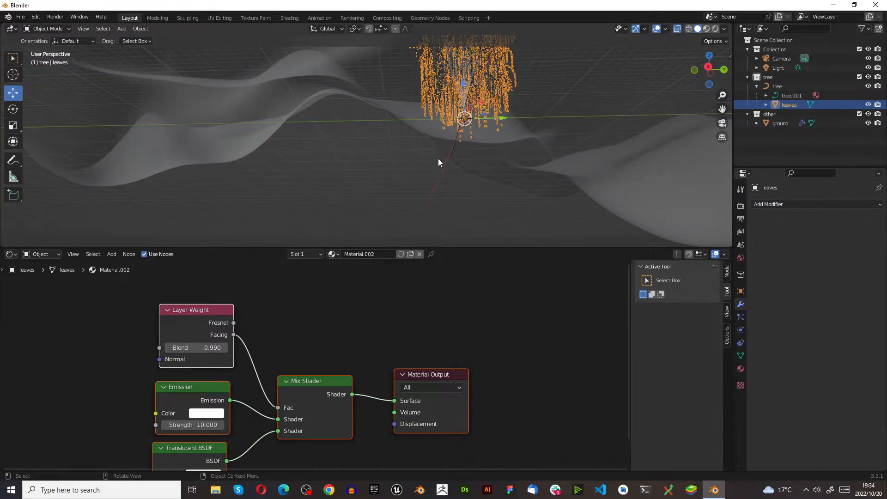
click(465, 168)
scroll(464, 170, down, 2)
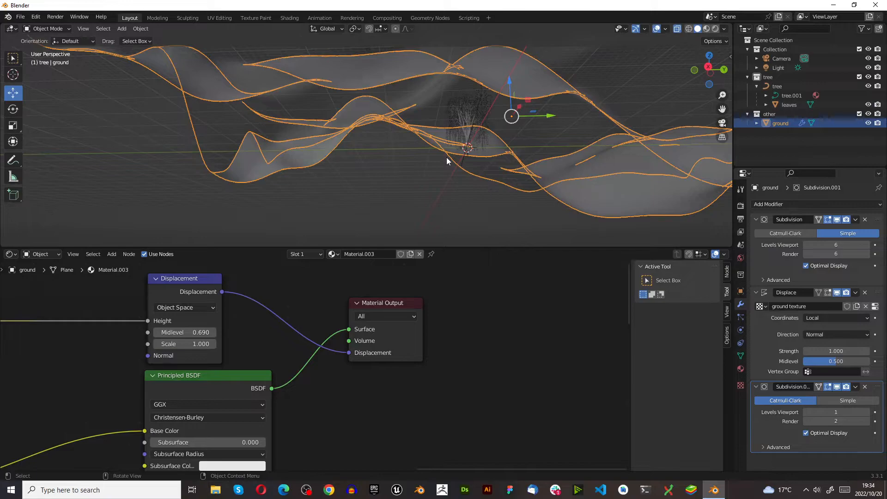
key(h)
scroll(428, 115, up, 2)
drag(388, 112, 532, 198)
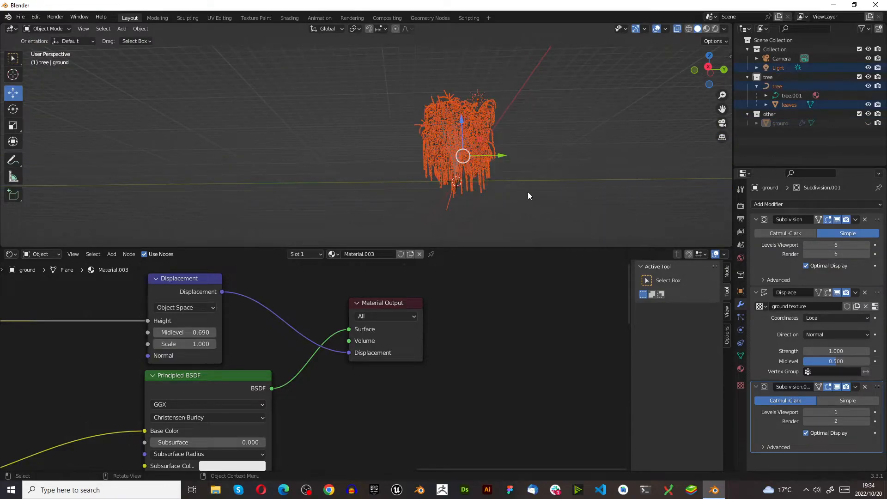
scroll(473, 170, up, 3)
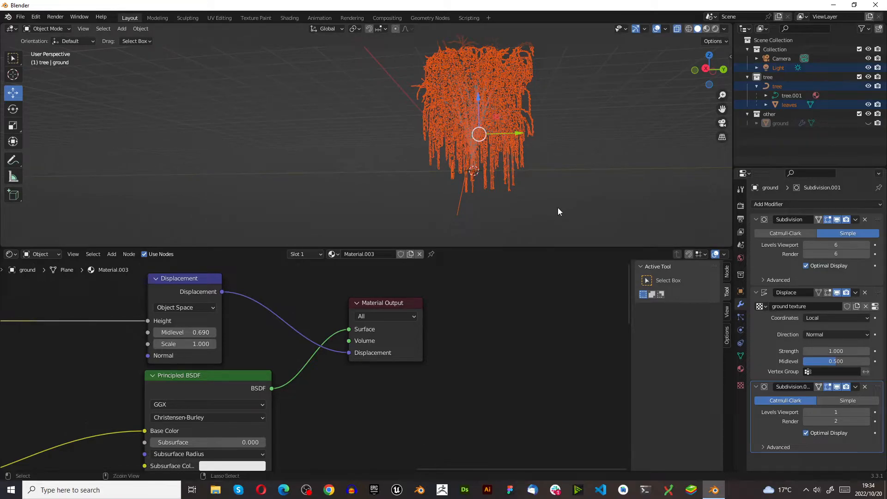
- Unhide the ground object and turn off X-Ray in the viewport
key(alt+h)
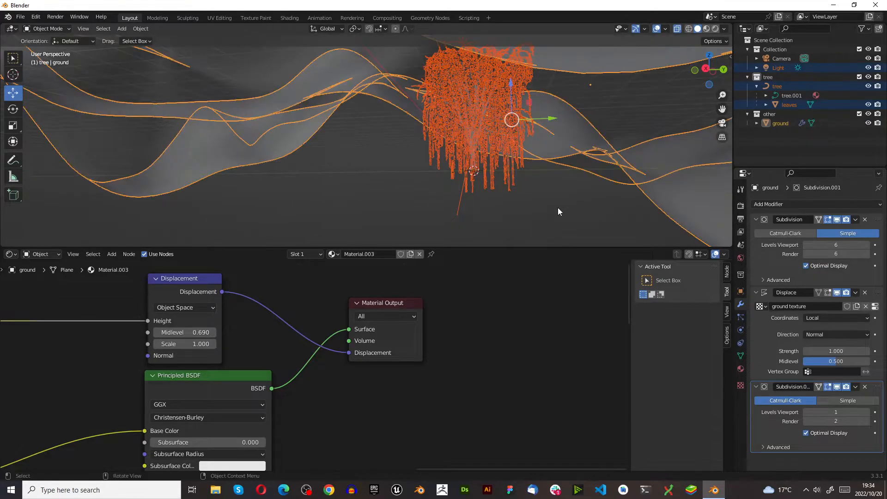
scroll(540, 98, up, 2)
key(KP_1)
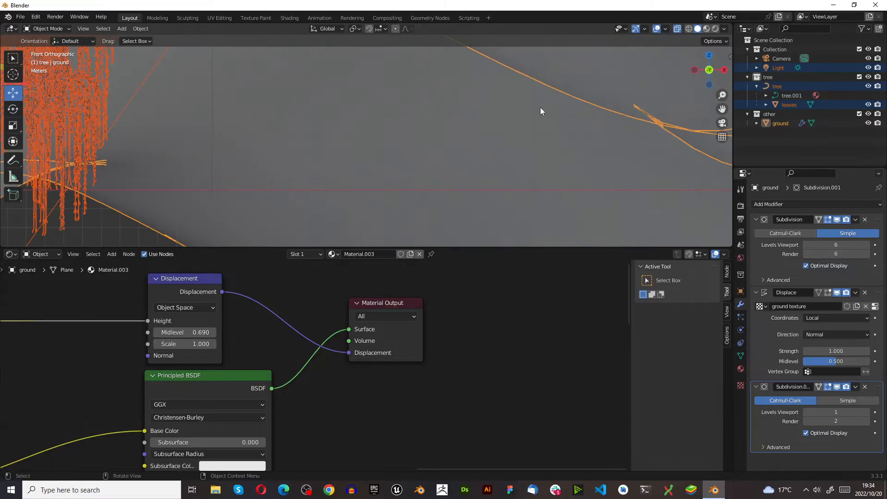
scroll(472, 96, down, 5)
scroll(141, 112, up, 3)
mouse_move(259, 90)
middle_down()
mouse_move(267, 127)
mouse_move(313, 158)
mouse_move(279, 154)
mouse_move(265, 60)
mouse_move(273, 62)
middle_up()
middle_drag(464, 124, 367, 113)
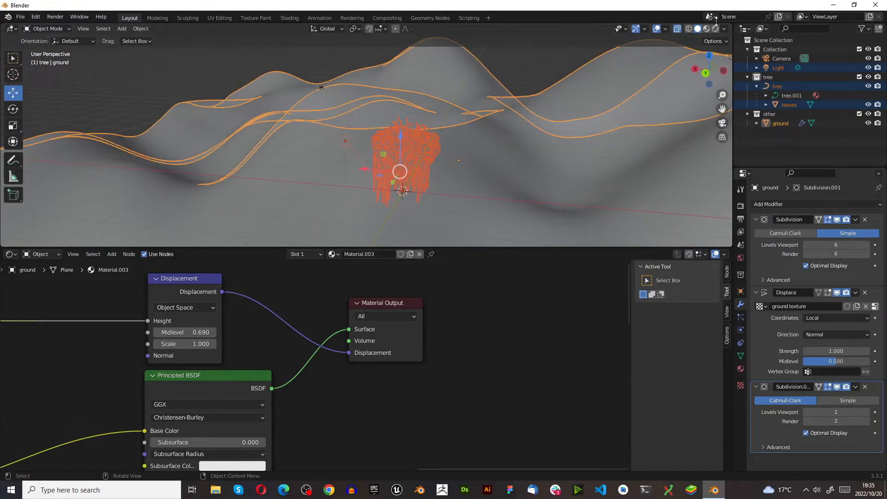
click(676, 29)
- Try to move the selected tree, leaves, light and ground together along the Z axis
middle_drag(433, 140, 377, 134)
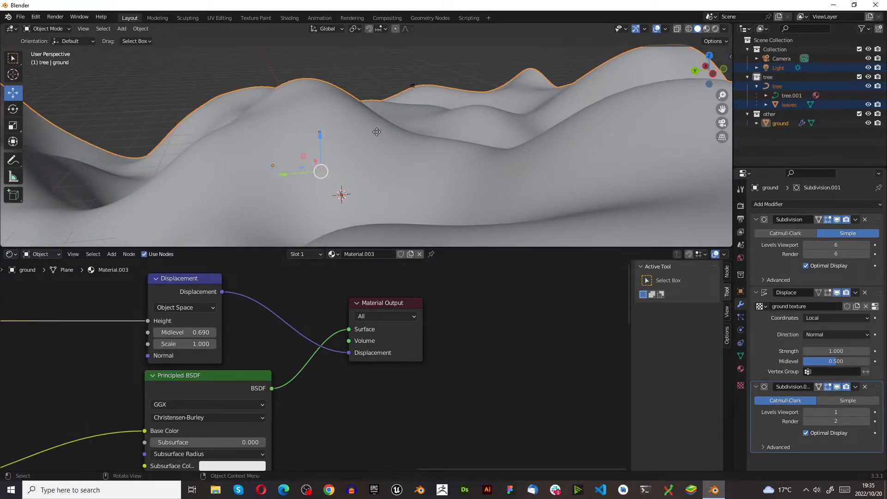
key(g)
key(z)
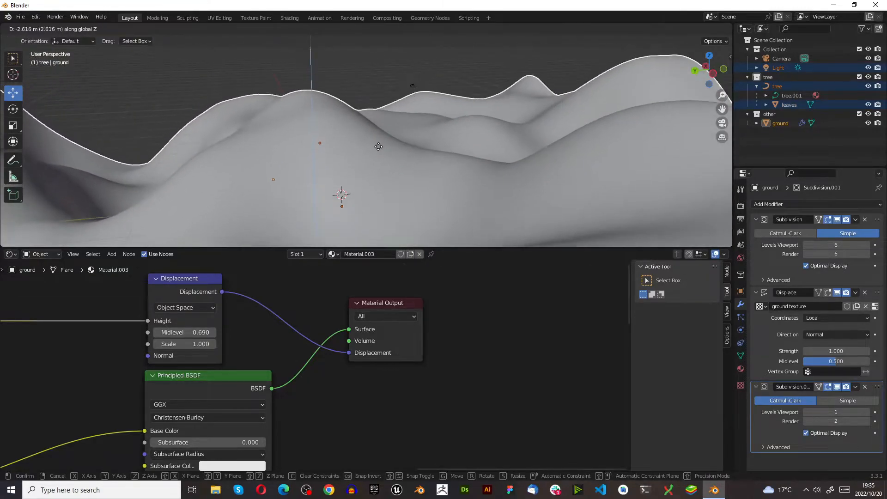
right_click(342, 37)
scroll(378, 108, down, 4)
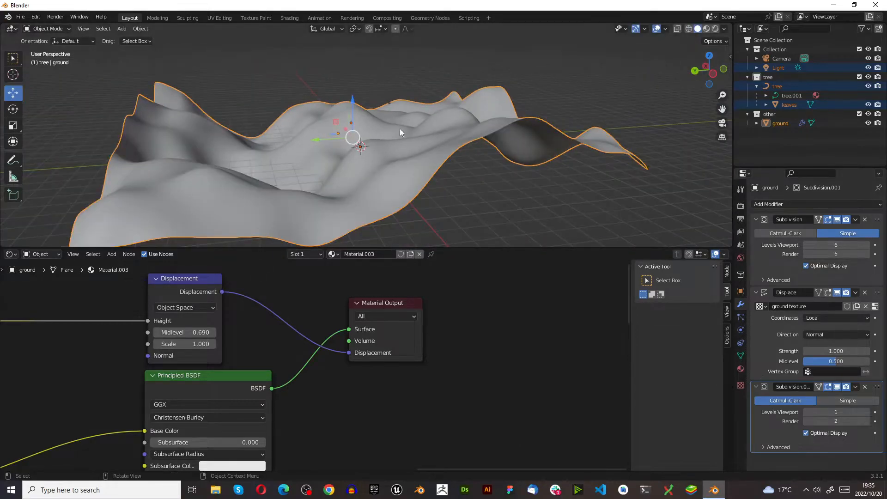
- Select only the ground object and lower it along the Z axis towards the tree's base
click(782, 123)
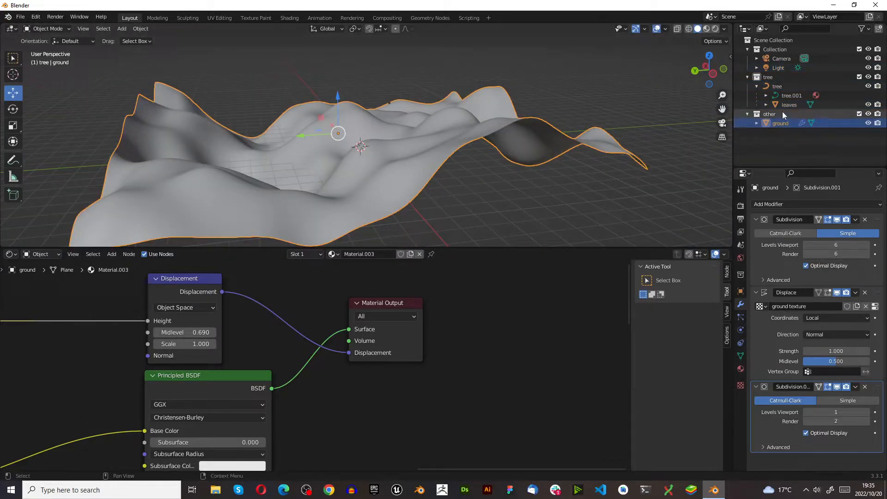
scroll(332, 133, up, 5)
key(g)
key(z)
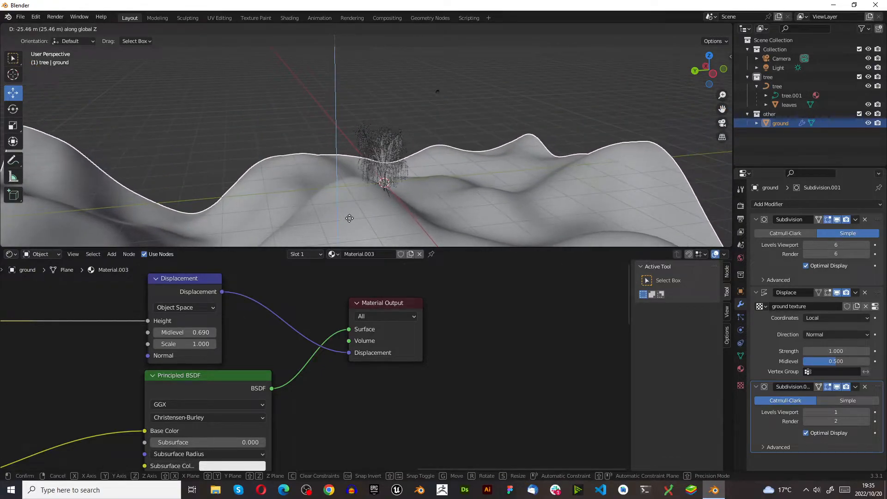
click(461, 219)
middle_drag(461, 219, 314, 160)
- Fine-tune the ground's height along the Z axis so its surface meets the bottom of the tree trunk
scroll(314, 160, up, 8)
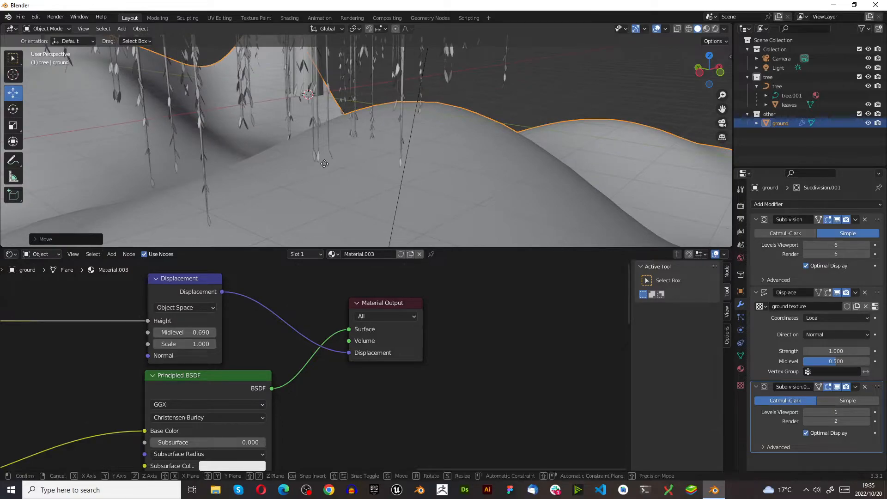
key(g)
key(z)
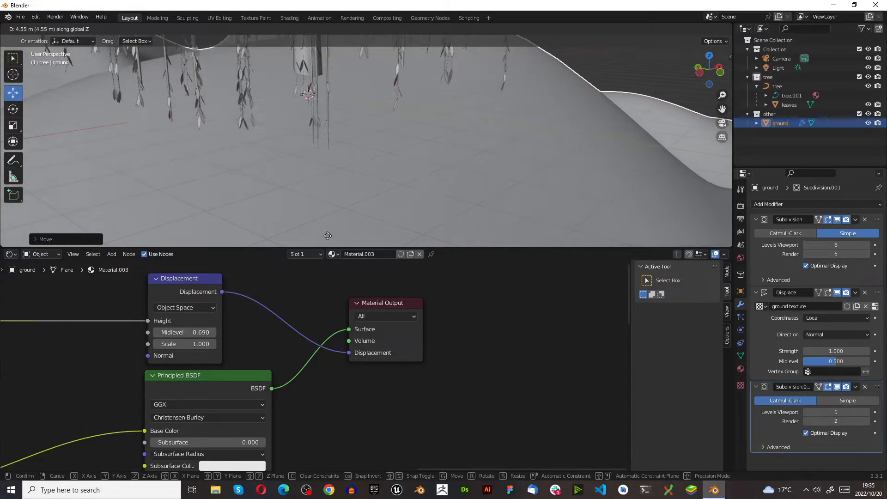
click(325, 221)
scroll(330, 305, down, 3)
scroll(405, 178, down, 4)
scroll(406, 178, down, 3)
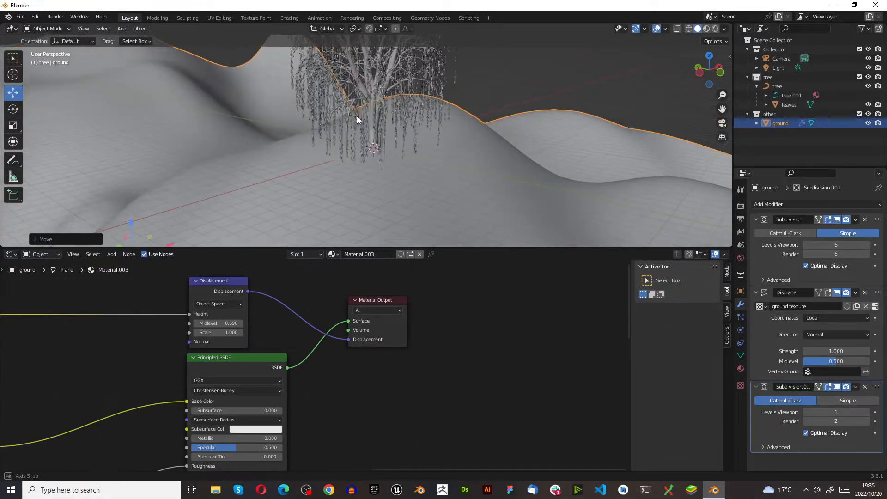
middle_drag(406, 178, 467, 135)
scroll(415, 125, down, 5)
middle_drag(415, 125, 531, 109)
scroll(322, 146, up, 5)
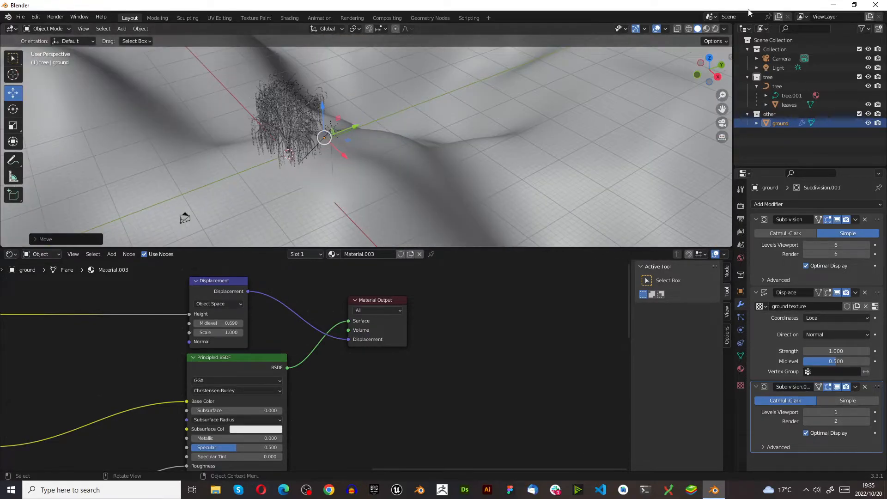
- Switch the viewport to rendered shading and inspect the terrain and tree against the night background from several angles
click(715, 28)
scroll(456, 134, down, 5)
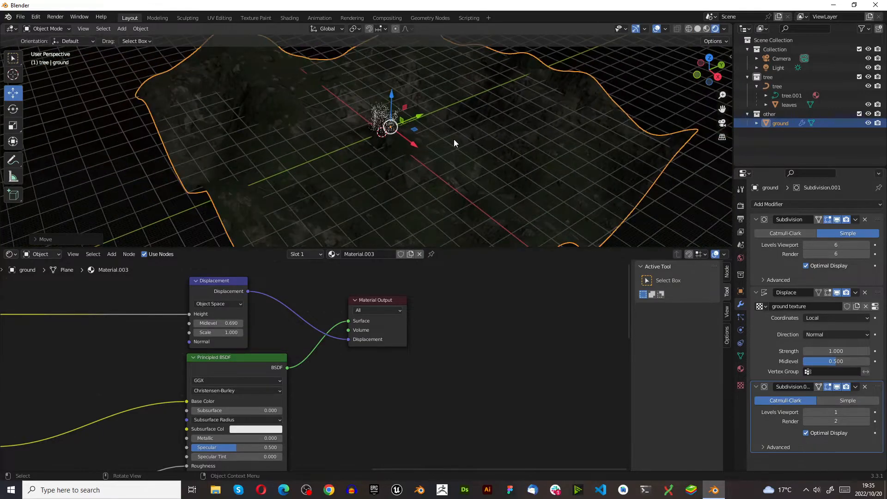
middle_drag(451, 128, 356, 120)
scroll(384, 237, up, 5)
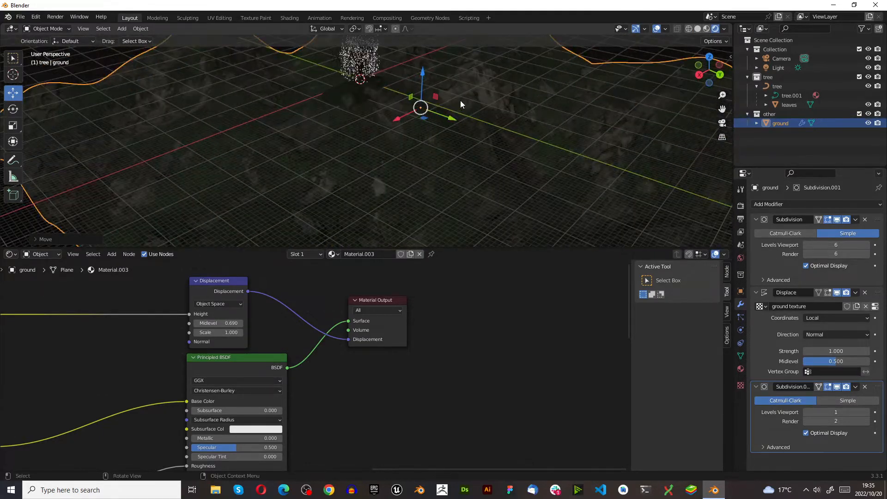
scroll(455, 102, down, 3)
scroll(464, 123, down, 3)
middle_drag(433, 107, 364, 96)
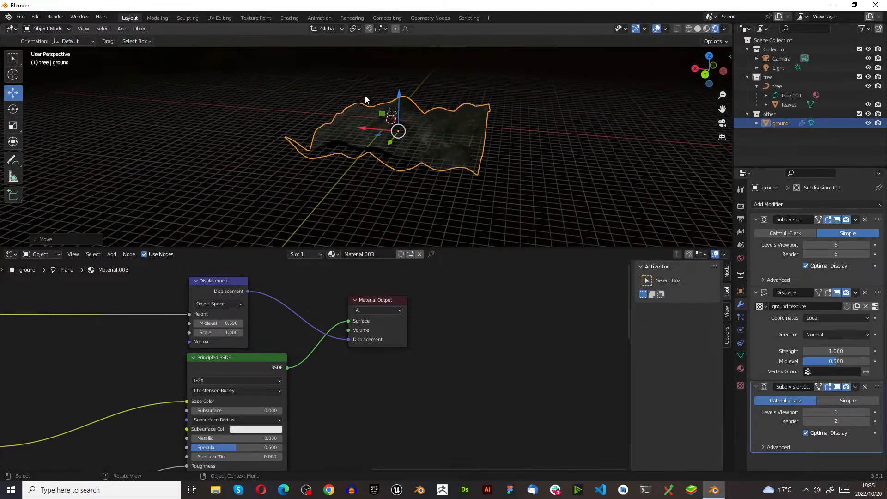
scroll(375, 94, up, 4)
scroll(415, 152, down, 6)
middle_drag(417, 152, 374, 95)
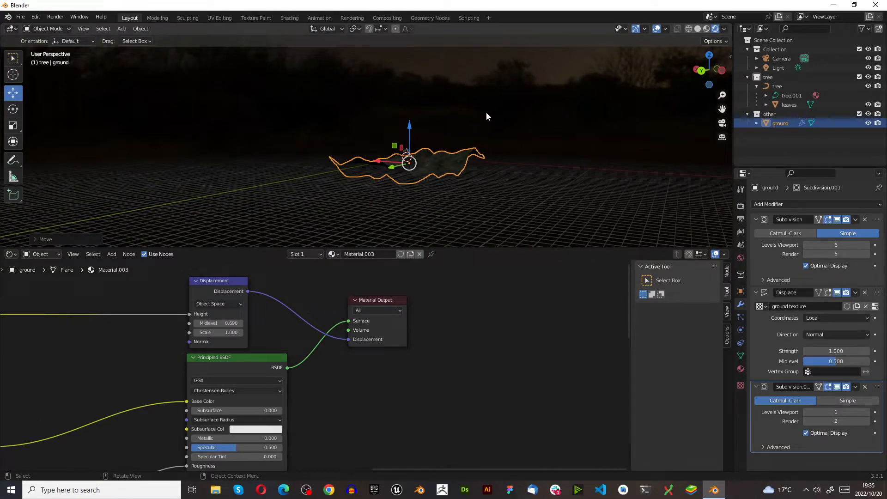
scroll(421, 151, up, 6)
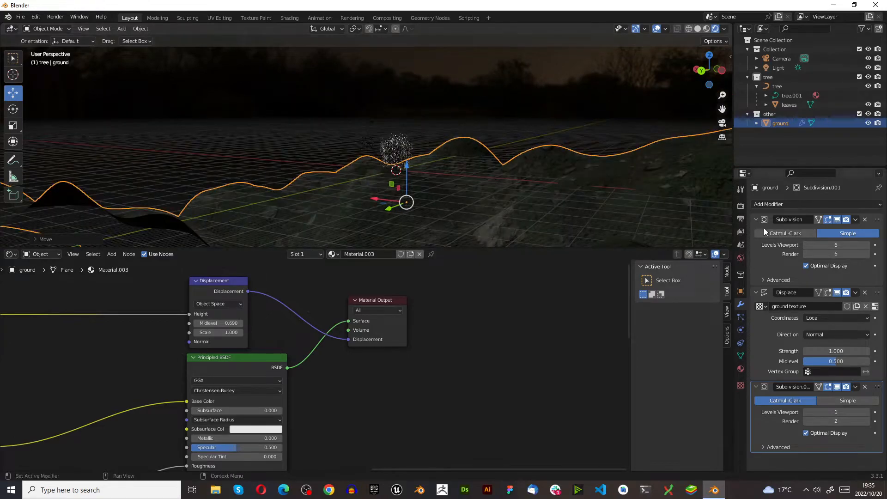
- Set the world background strength to 0.2
click(741, 259)
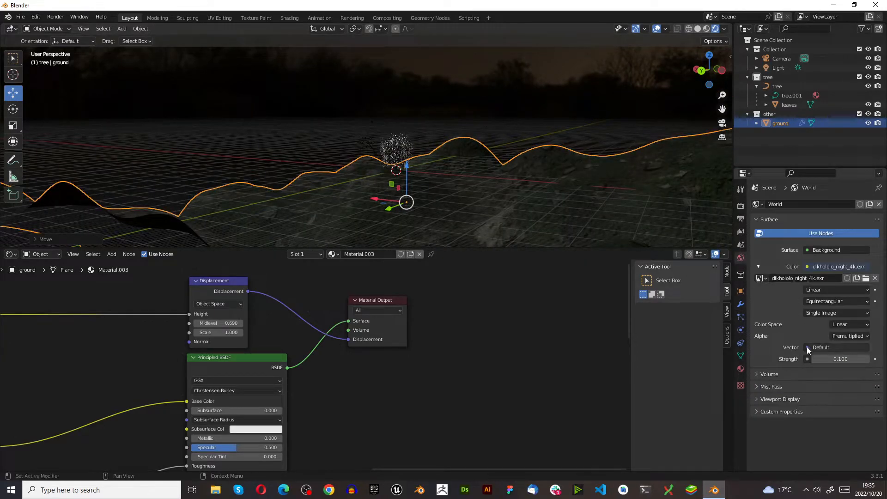
click(840, 359)
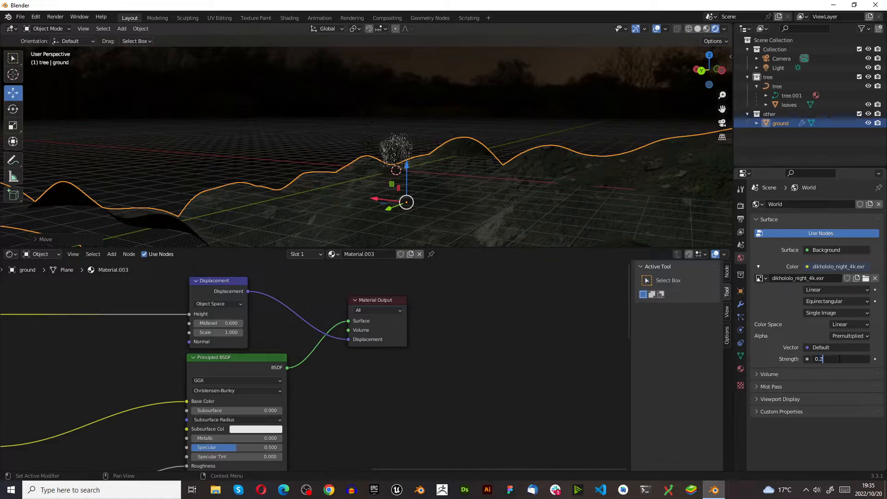
key(Return)
middle_drag(398, 189, 494, 161)
scroll(525, 165, up, 3)
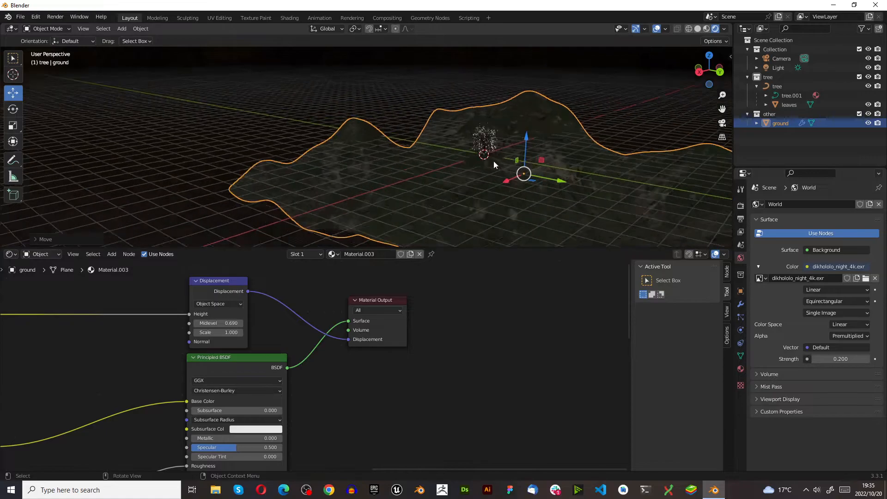
scroll(517, 144, up, 5)
- Look through the scene camera and examine how the tree and the surrounding terrain are framed
click(728, 123)
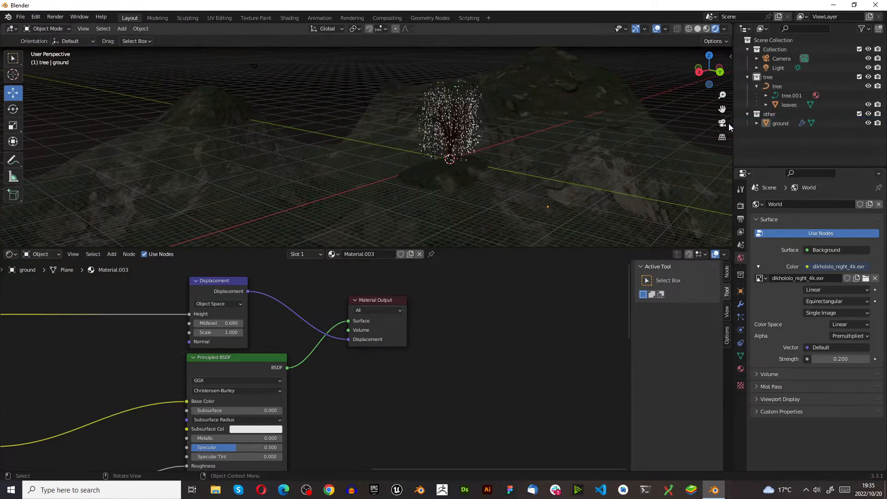
click(722, 123)
scroll(375, 142, down, 4)
scroll(379, 121, up, 3)
scroll(360, 111, down, 3)
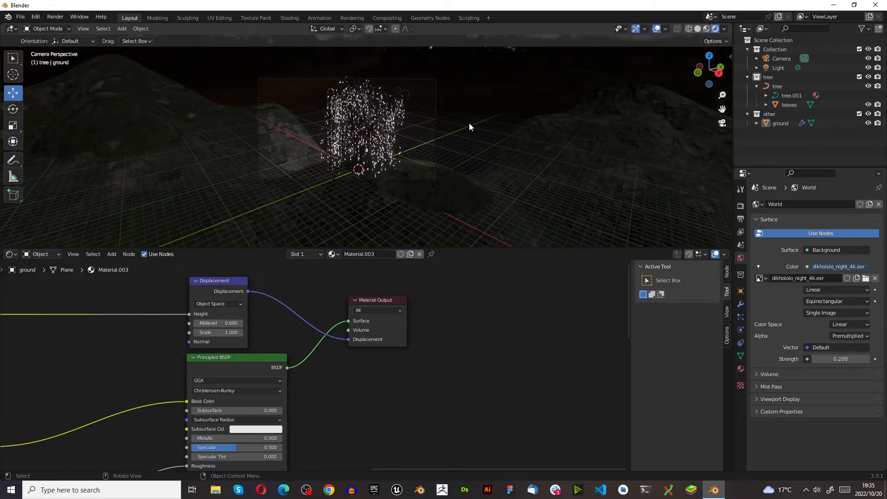
click(481, 162)
scroll(481, 162, down, 2)
click(511, 100)
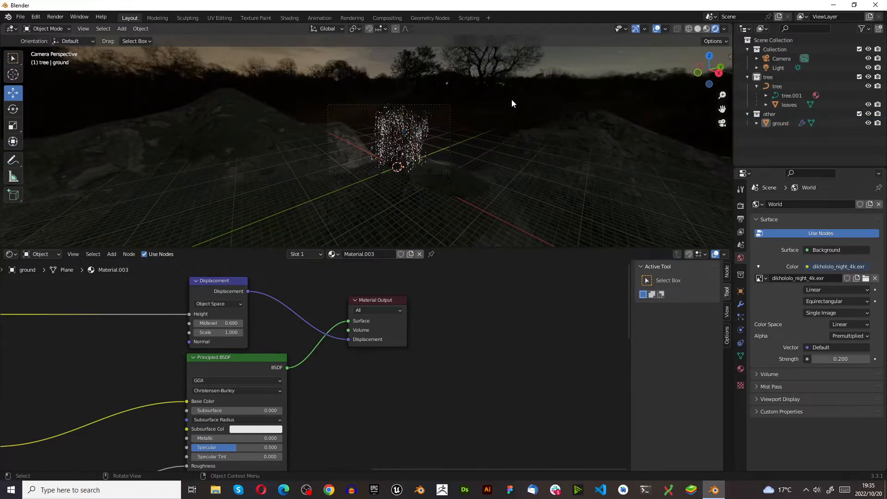
scroll(463, 175, up, 3)
- Add a circle empty at the tree's base from the top view and scale it by 20
key(KP_7)
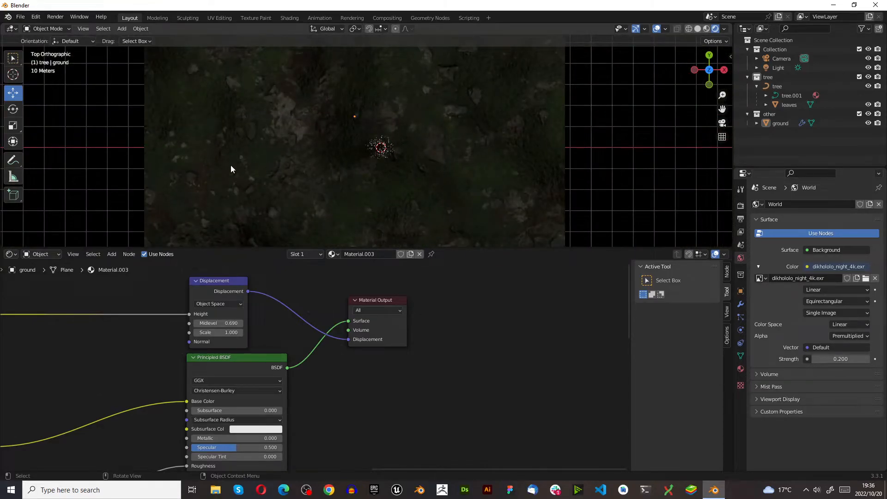
key(shift+a)
mouse_move(285, 266)
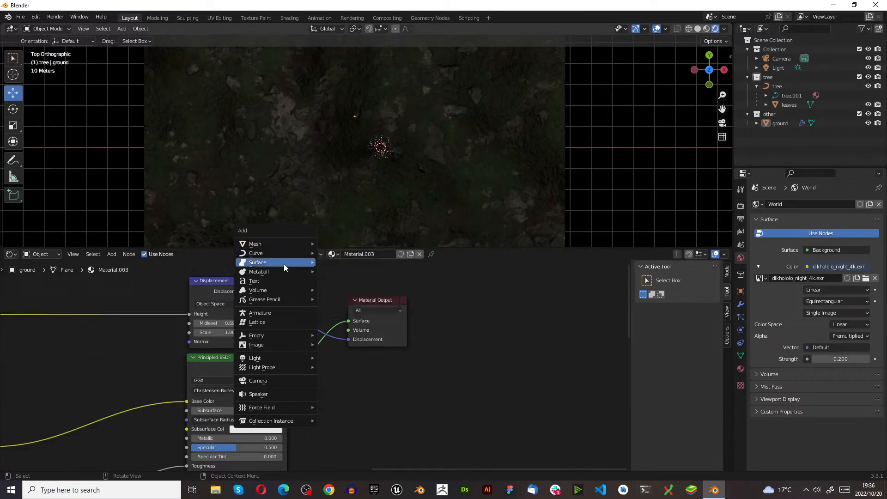
mouse_move(273, 336)
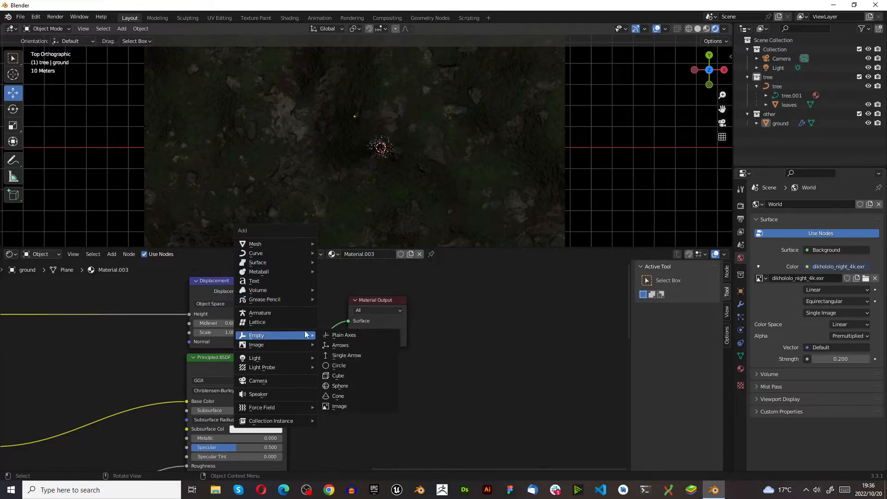
click(345, 366)
middle_drag(411, 170, 478, 120)
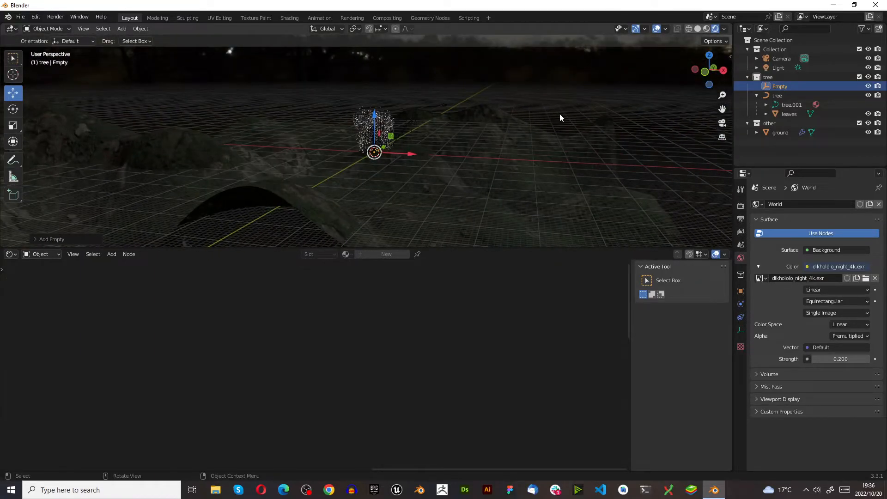
text(s20)
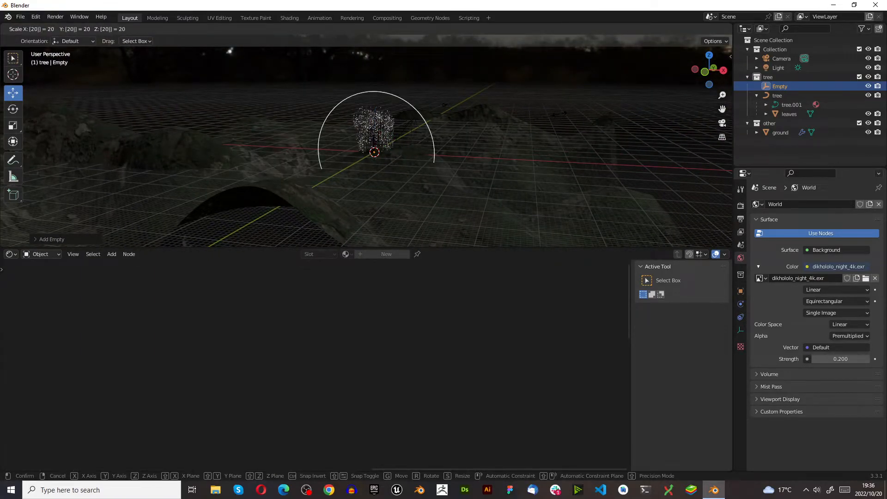
key(Return)
- Rotate the circle empty about the global X axis so it lies roughly flat around the tree
key(r)
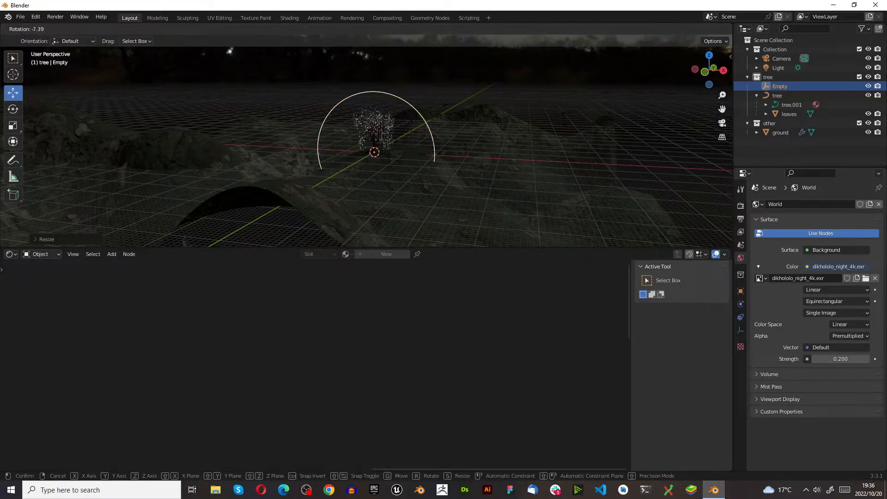
key(z)
key(x)
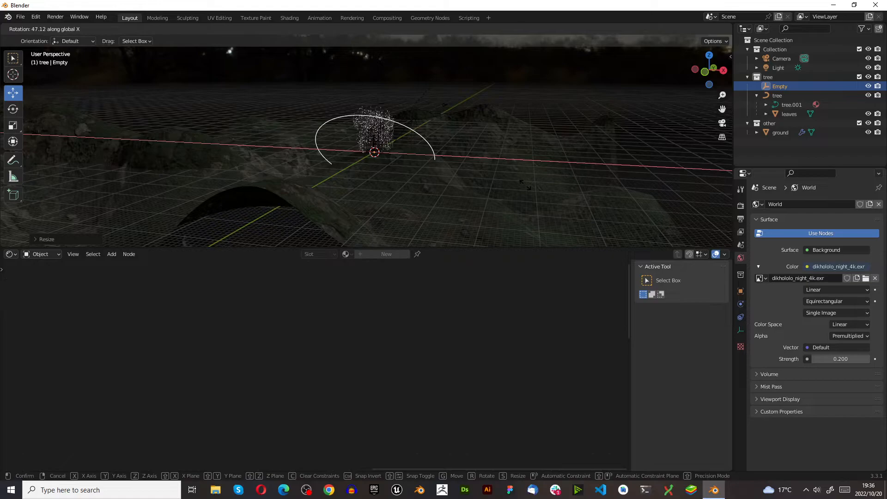
key(y)
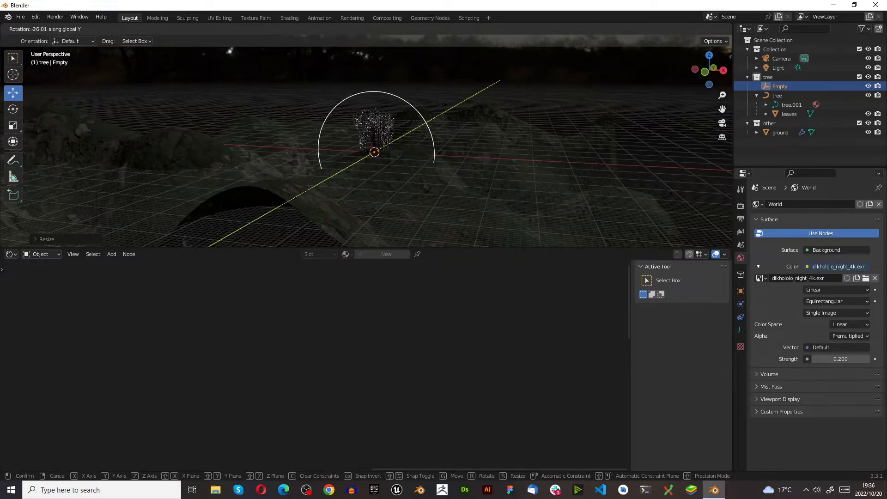
key(z)
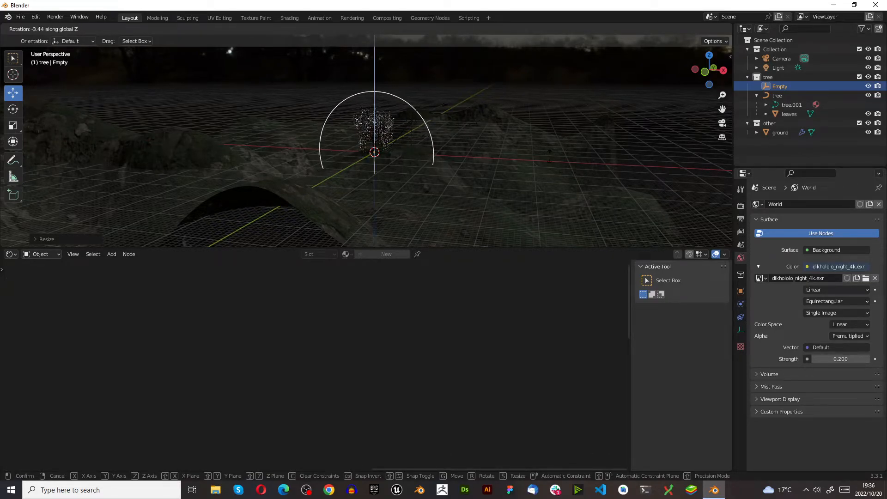
key(x)
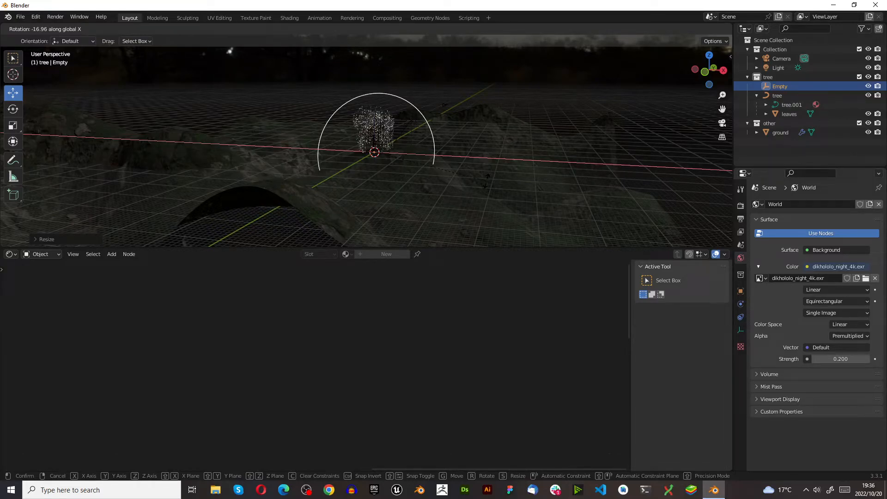
click(497, 179)
middle_drag(497, 179, 350, 166)
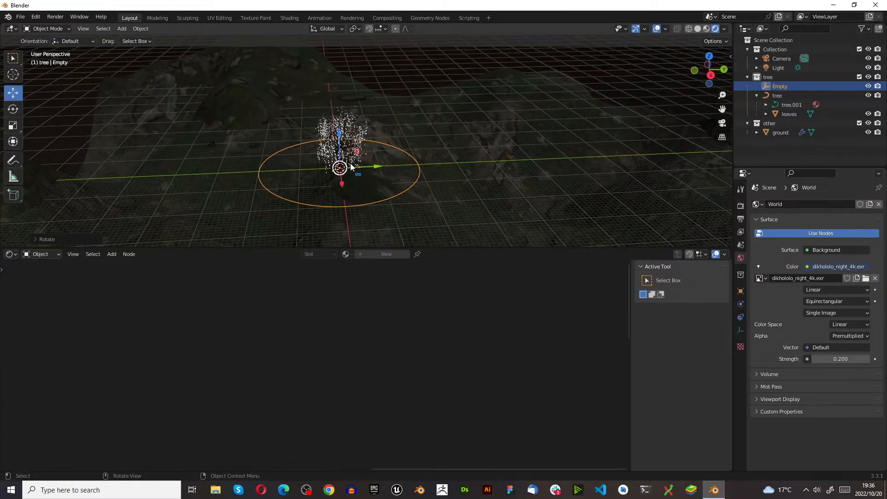
scroll(325, 188, down, 2)
middle_drag(287, 190, 319, 187)
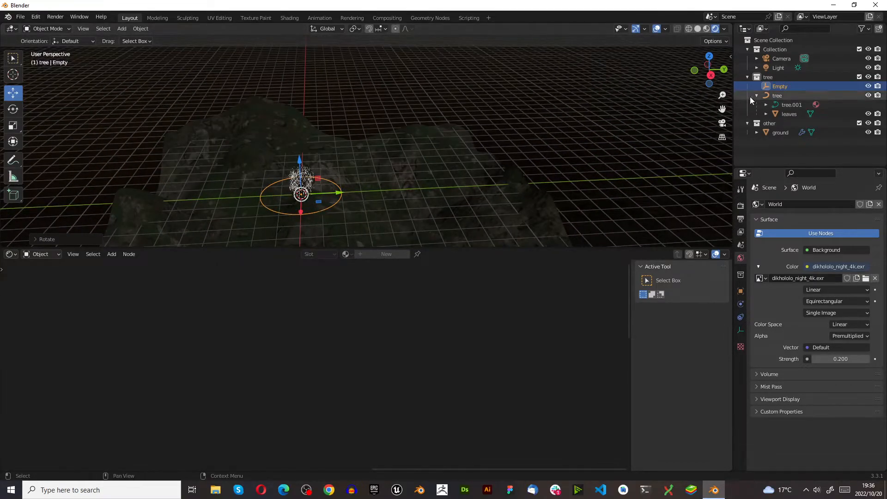
- Parent the camera to the circle empty using the Object option
click(782, 57)
scroll(253, 216, up, 4)
scroll(352, 204, up, 1)
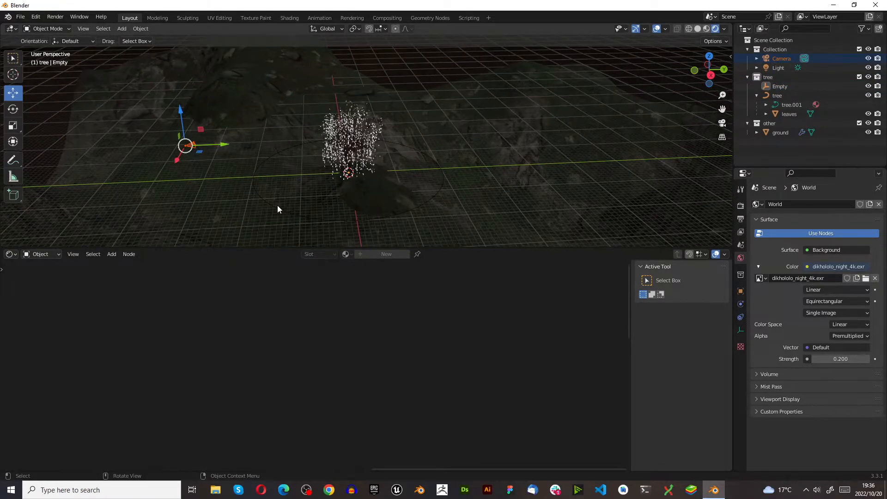
shift+click(271, 207)
scroll(209, 154, up, 3)
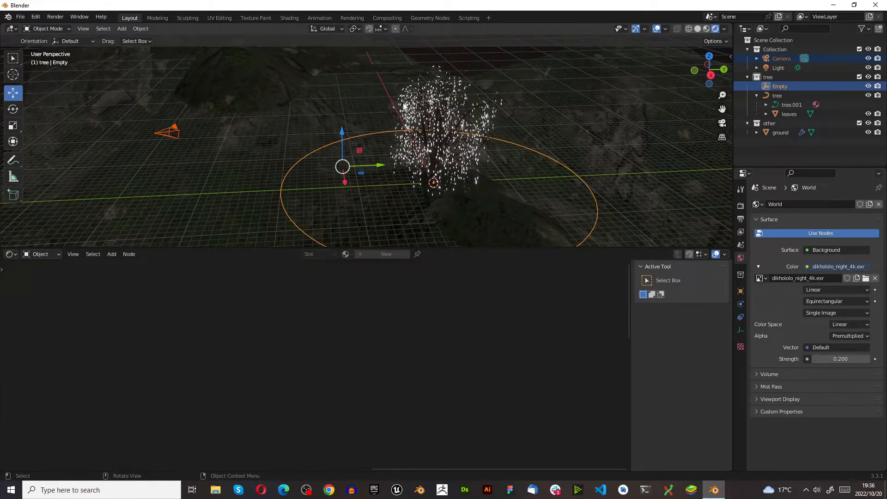
scroll(306, 183, down, 2)
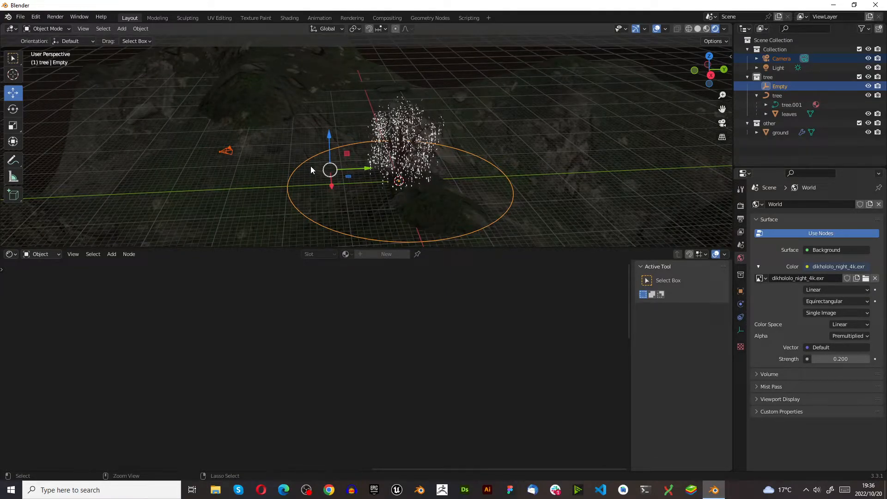
key(ctrl+p)
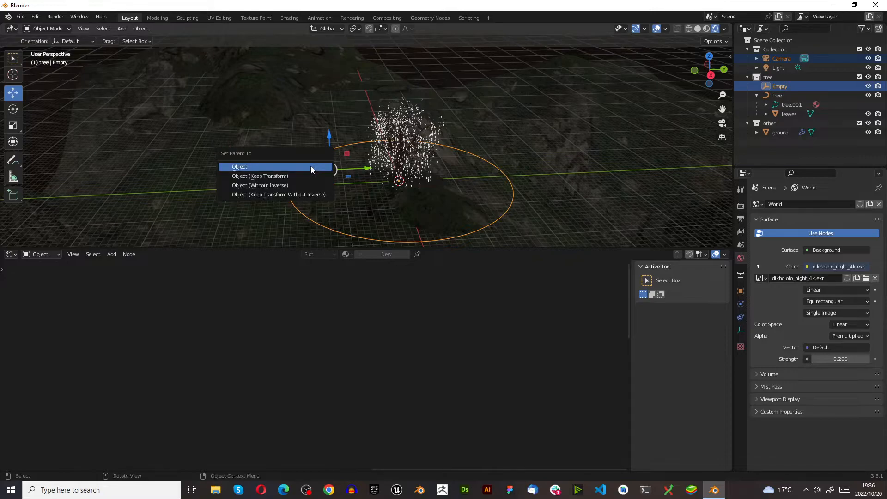
click(310, 166)
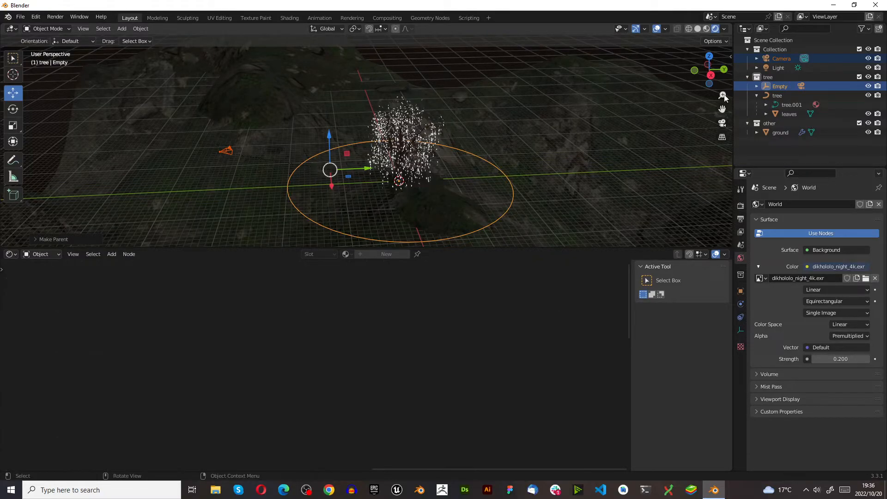
- Rename the circle empty to "camera animate"
drag(785, 86, 780, 58)
double_click(785, 59)
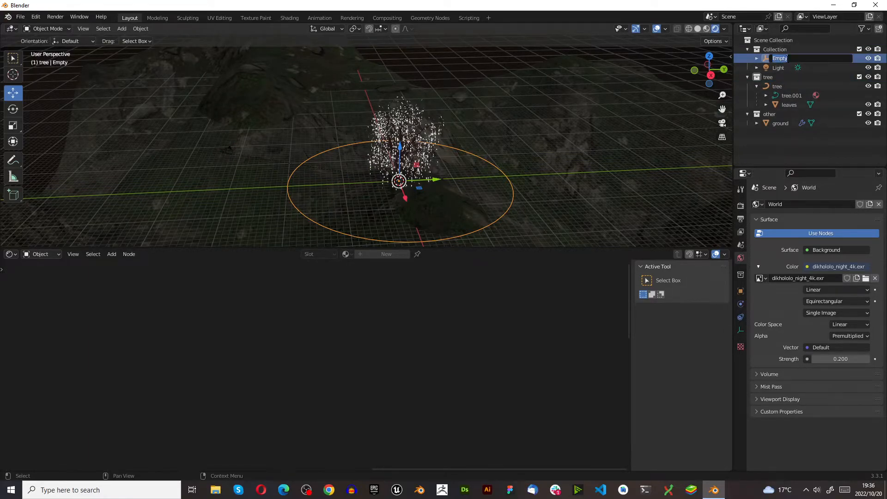
text(cam)
key(Return)
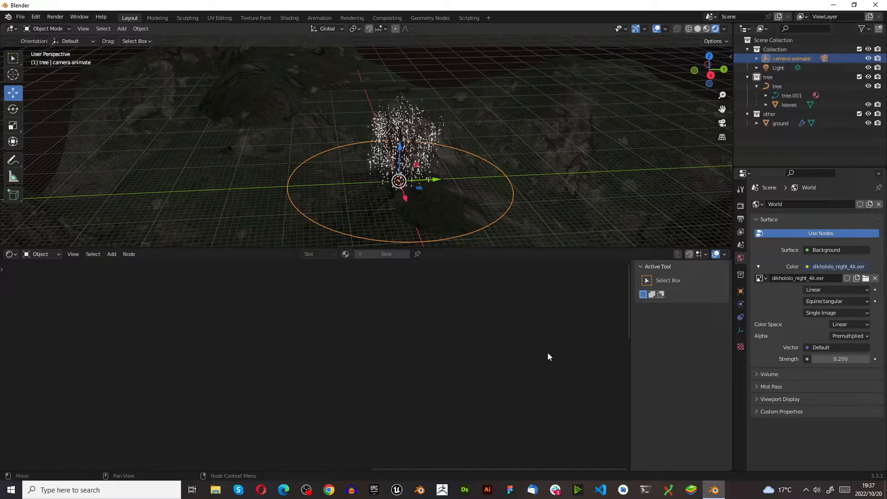
- Examine the circle empty around the tree from several angles and through the scene camera
scroll(419, 62, down, 2)
scroll(419, 62, up, 3)
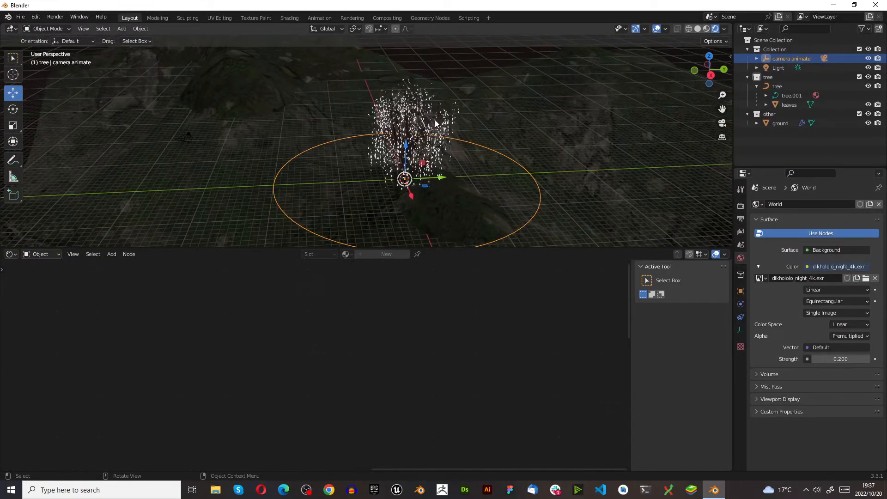
scroll(437, 123, down, 2)
middle_drag(415, 143, 422, 230)
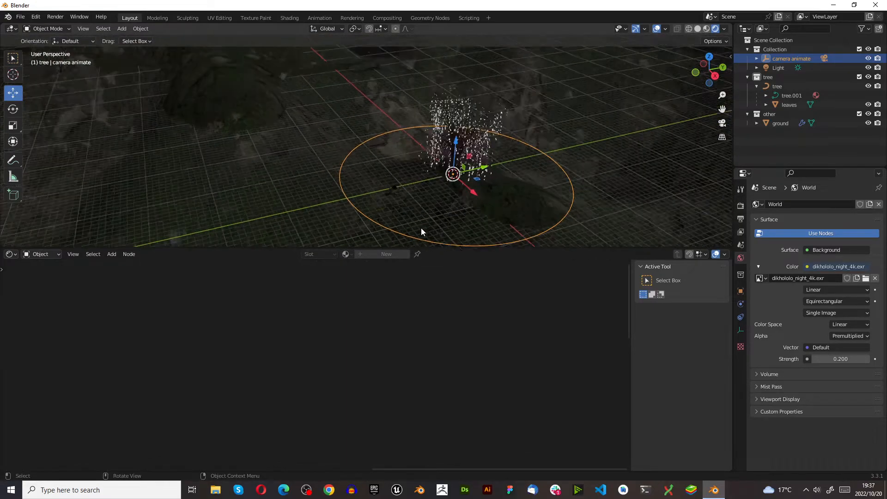
scroll(421, 230, down, 1)
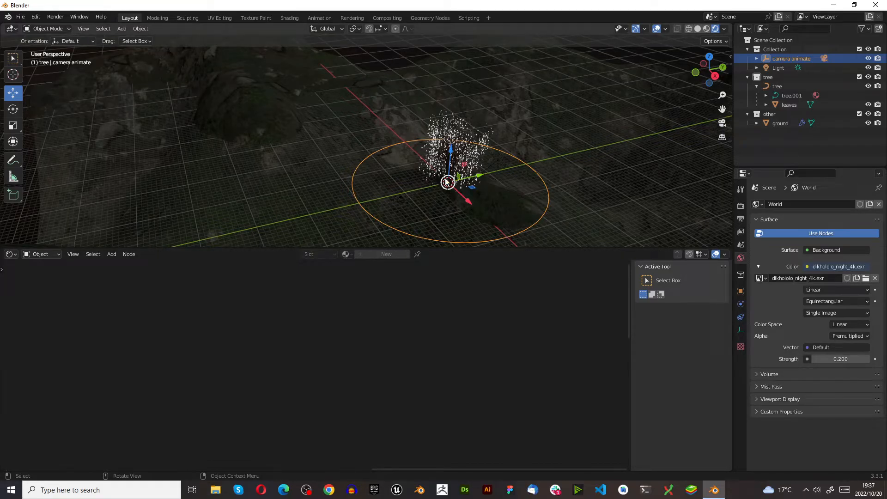
middle_drag(450, 180, 473, 145)
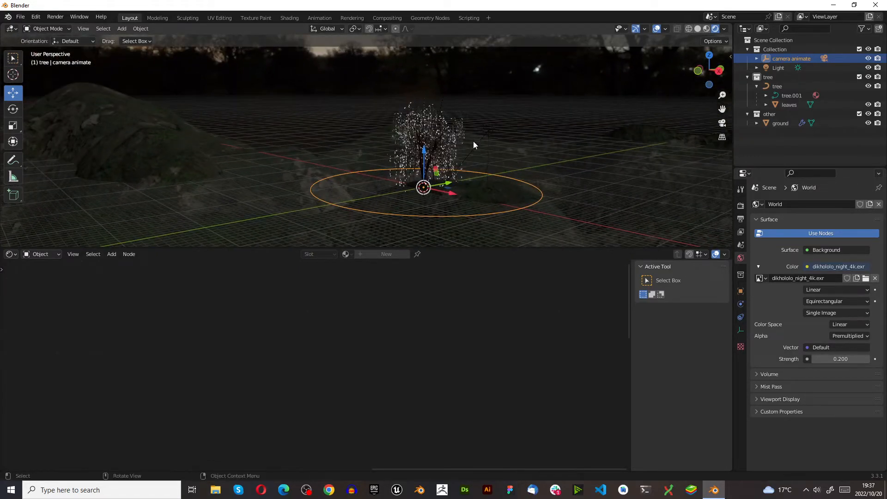
click(722, 123)
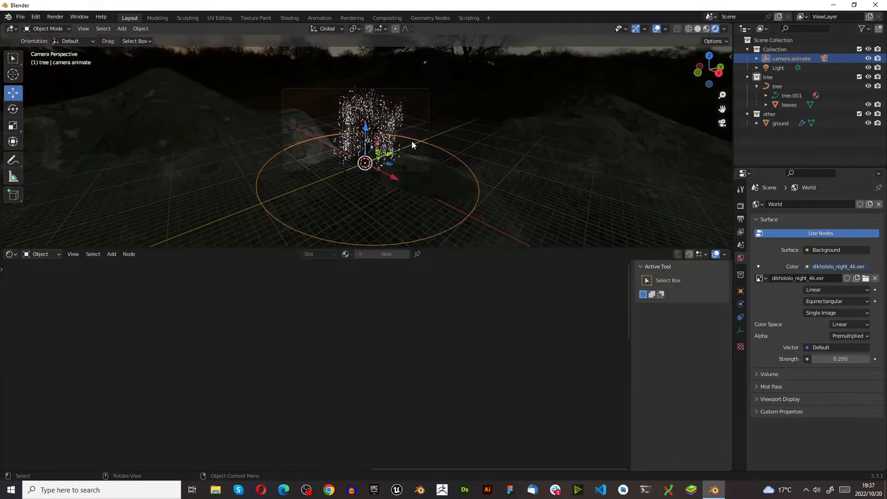
click(723, 122)
middle_drag(440, 117, 414, 168)
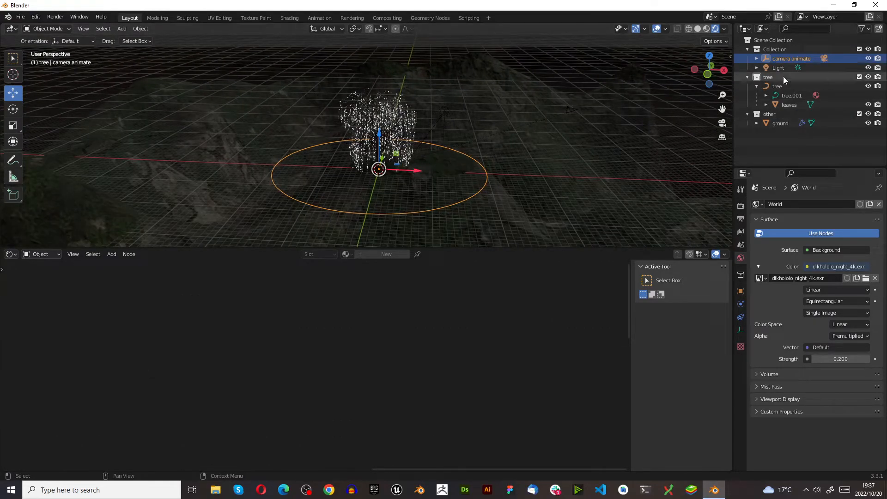
- Expand the camera animate empty in the object hierarchy and select its child camera to check its position relative to the tree
click(756, 59)
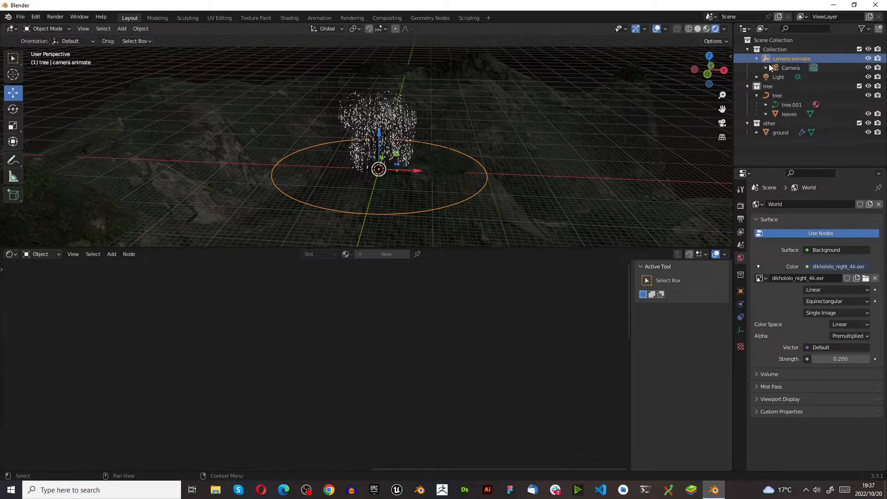
click(785, 67)
middle_drag(471, 164, 400, 213)
middle_drag(490, 233, 409, 198)
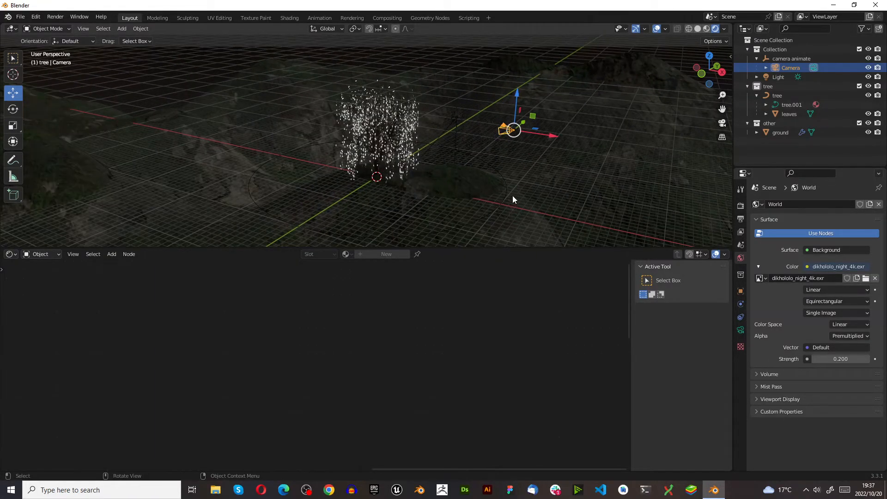
- Look through the scene camera and compare its framing of the tree with the camera's placement in the scene
key(KP_0)
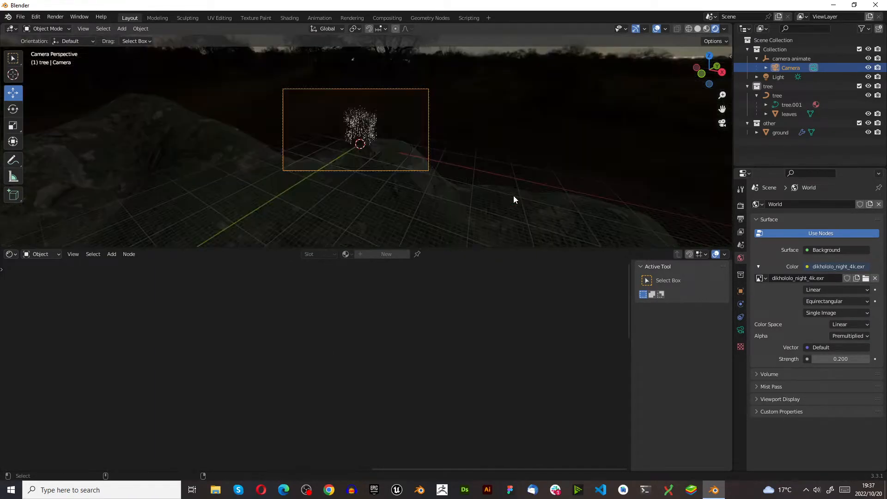
scroll(306, 153, up, 4)
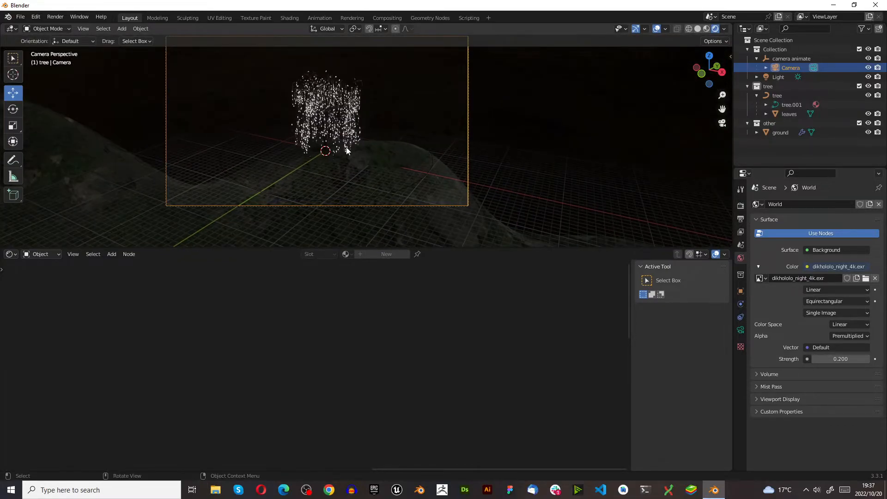
scroll(381, 131, down, 3)
middle_drag(381, 132, 670, 118)
click(720, 121)
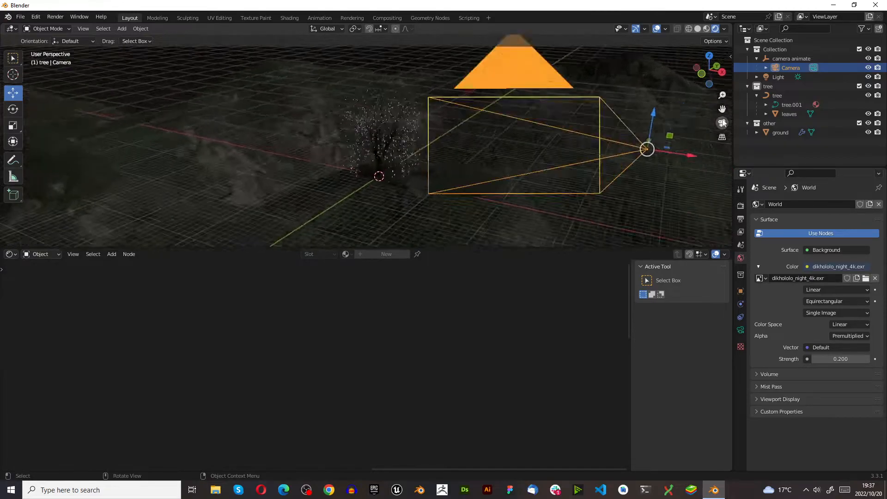
scroll(337, 157, up, 4)
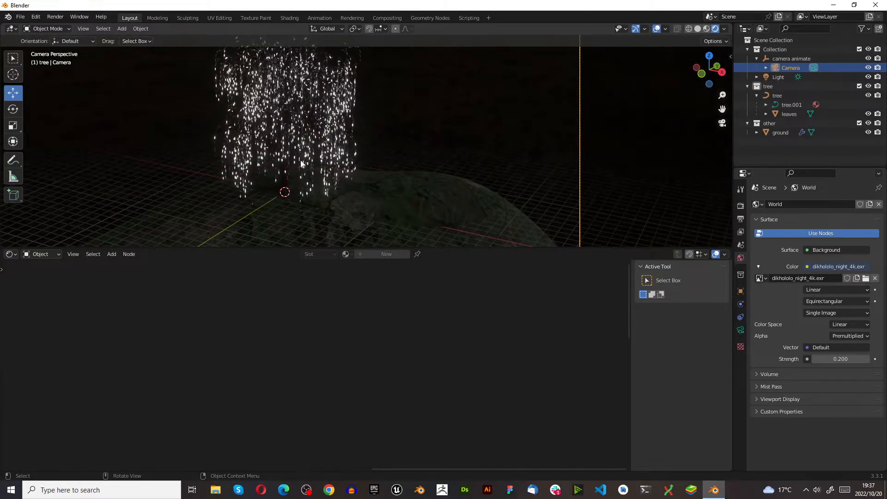
scroll(301, 163, down, 3)
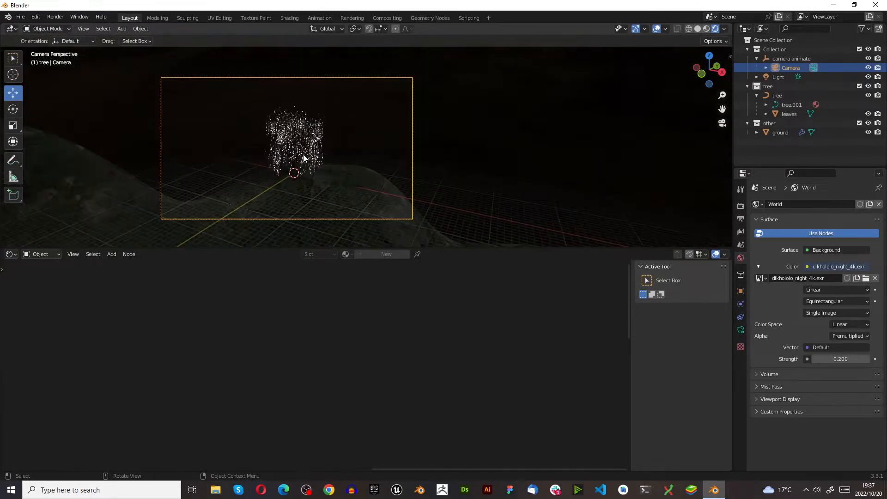
scroll(344, 159, down, 3)
click(455, 160)
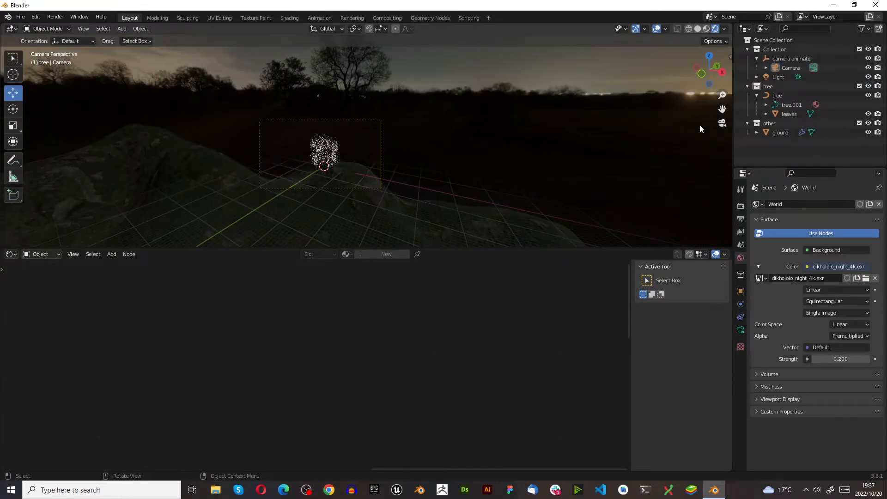
middle_drag(699, 128, 483, 161)
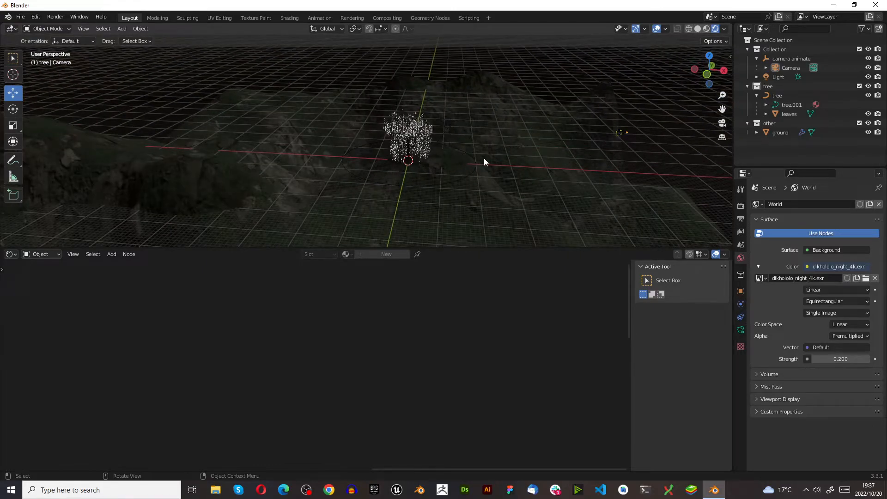
- Select the camera animate circle, switch the shader editor area to the Timeline, and shrink that area to enlarge the 3D viewport
click(467, 177)
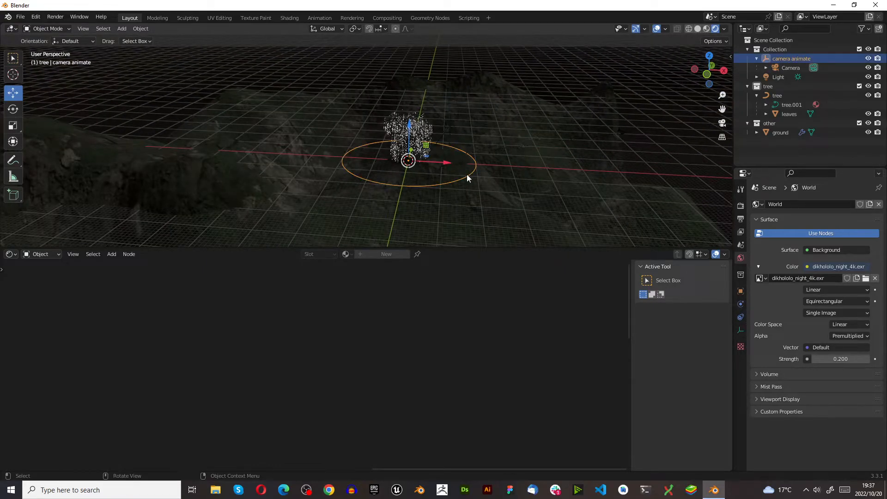
click(11, 254)
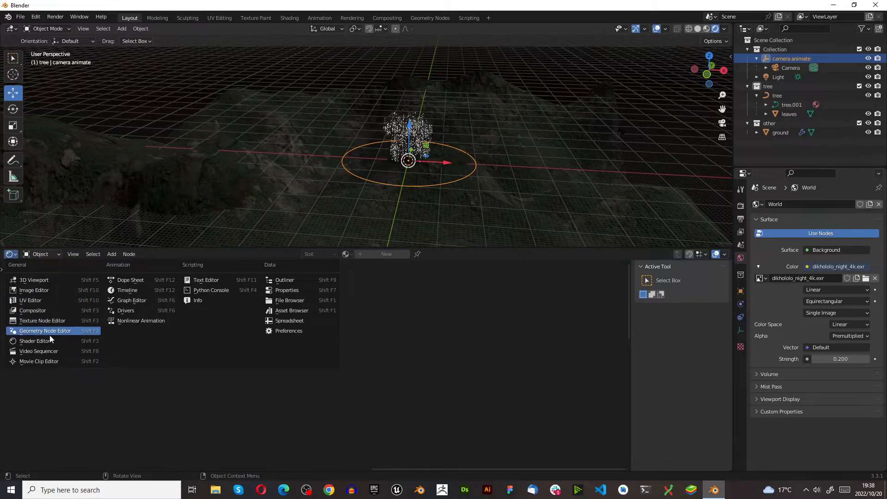
click(133, 292)
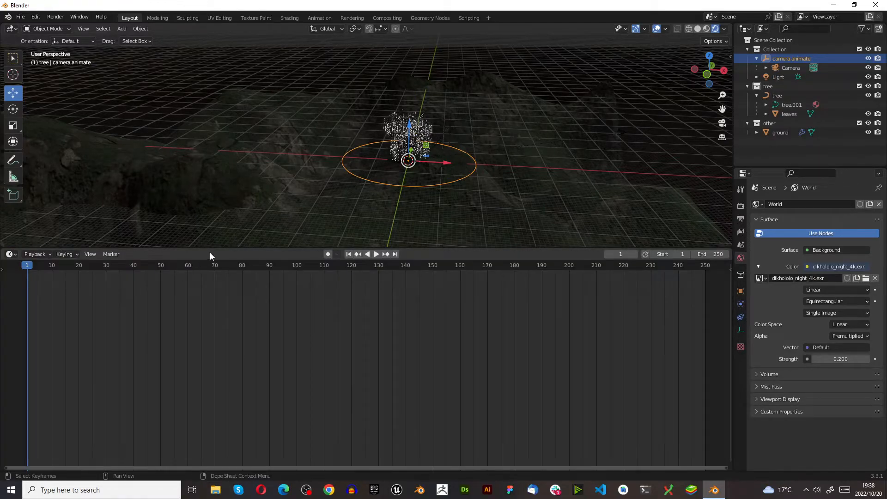
drag(209, 252, 219, 406)
scroll(445, 212, up, 2)
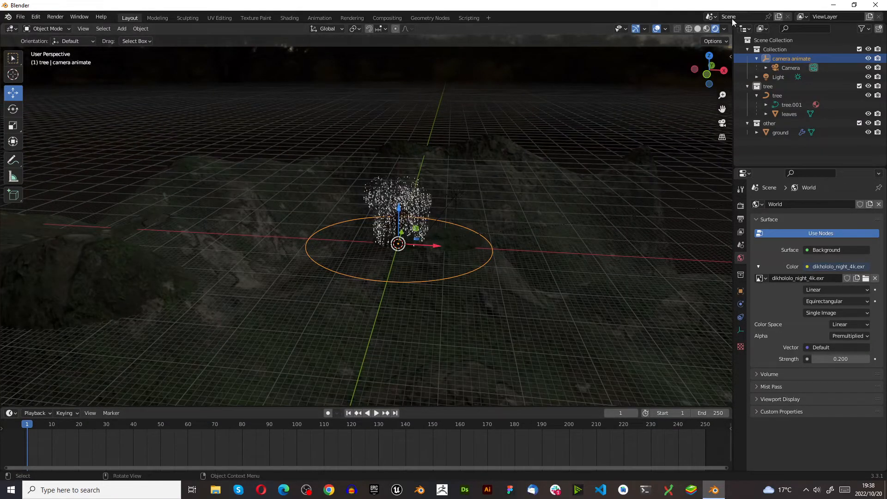
- Split the 3D viewport into two side-by-side views and set the new, narrower one to the camera view with rendered shading
drag(734, 25, 522, 69)
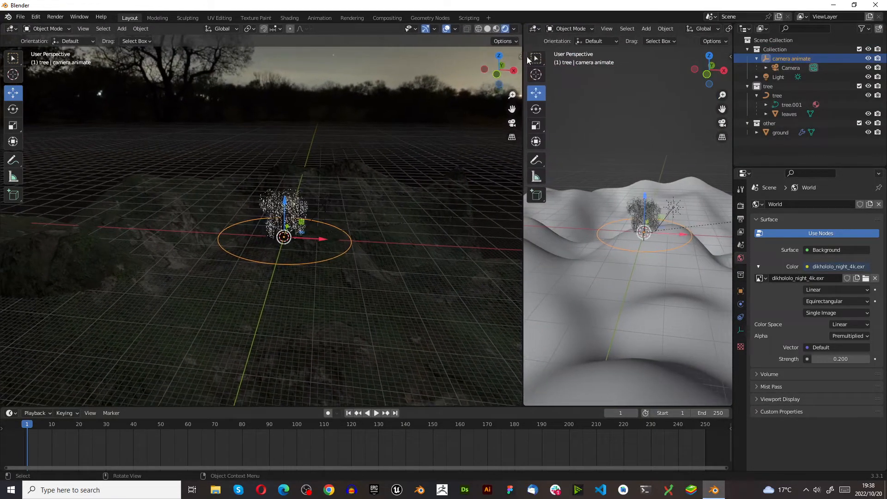
click(722, 123)
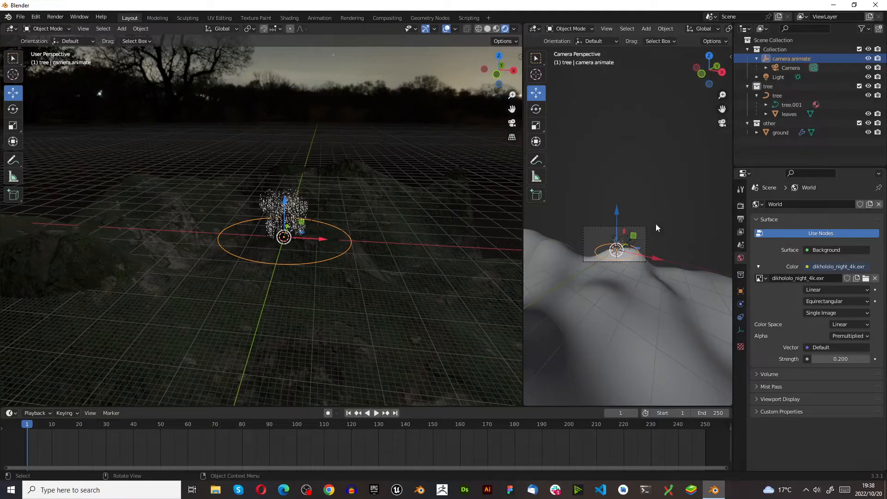
scroll(660, 225, up, 3)
scroll(622, 182, down, 2)
drag(523, 245, 215, 231)
click(715, 28)
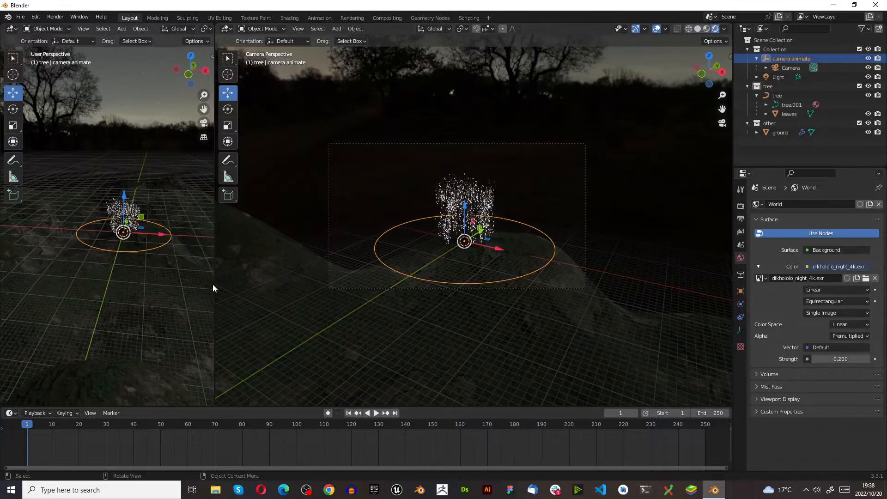
drag(214, 285, 557, 269)
scroll(643, 165, up, 4)
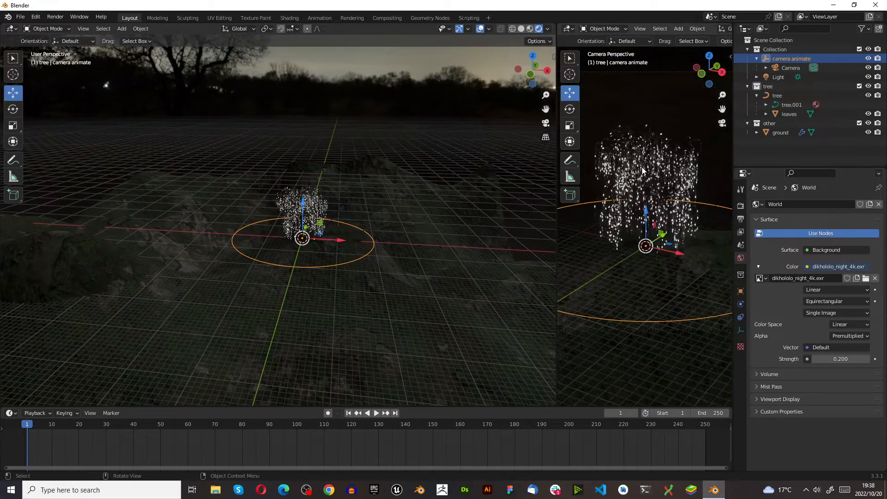
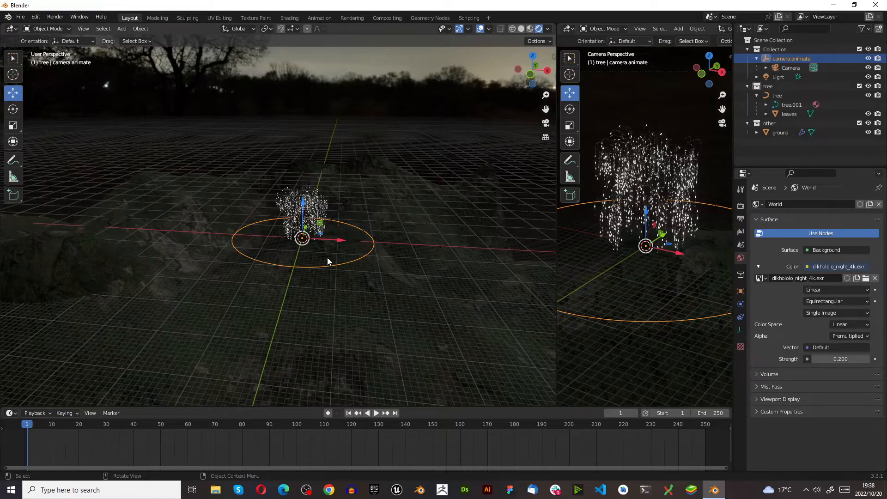
middle_drag(326, 261, 303, 264)
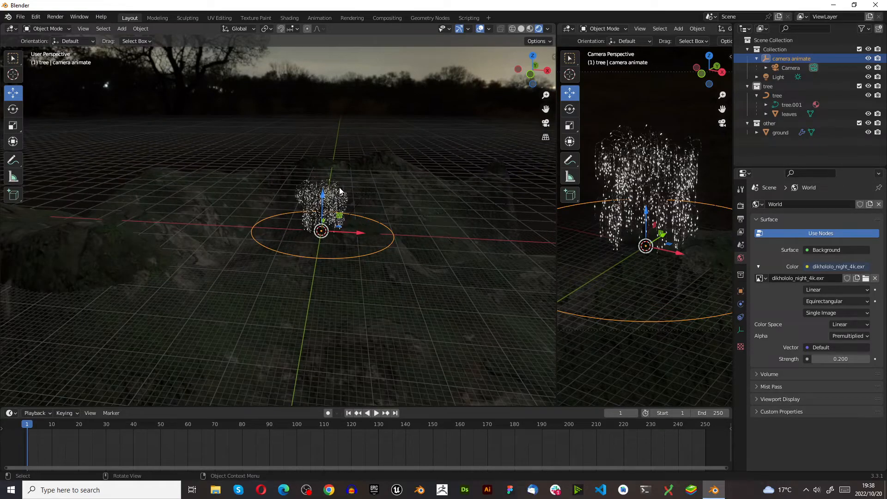
middle_drag(340, 190, 312, 273)
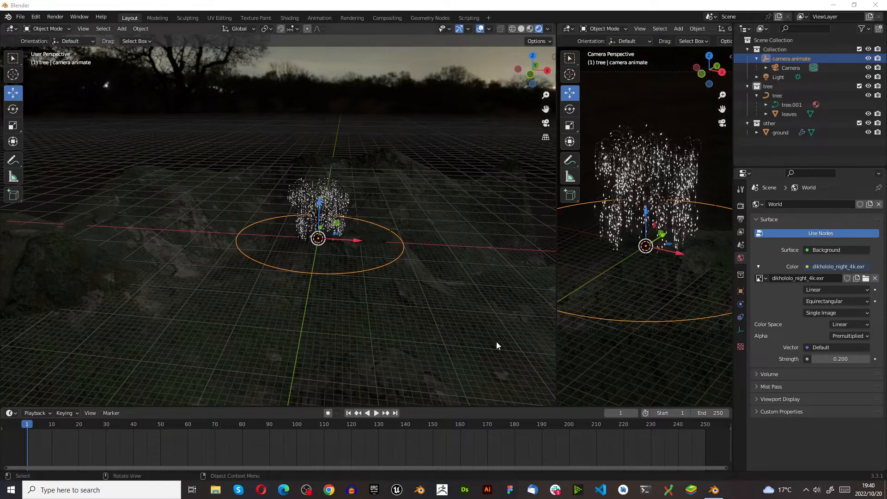
scroll(358, 249, up, 4)
scroll(340, 283, down, 3)
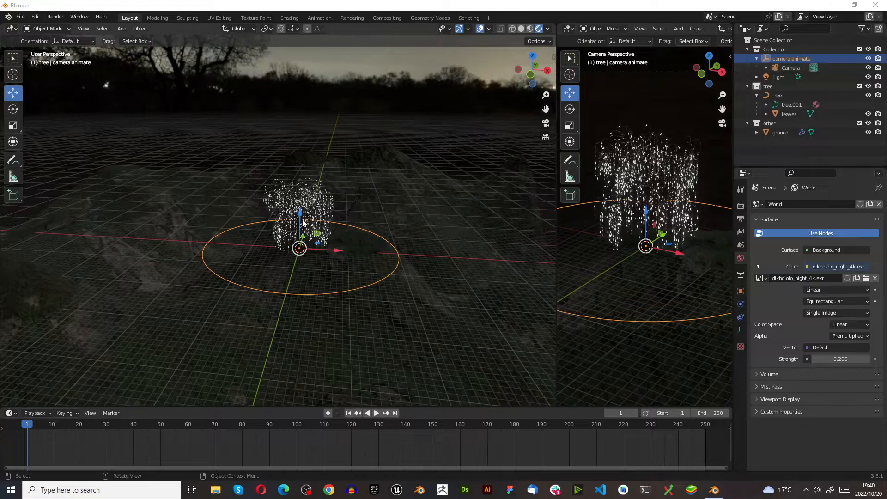
click(319, 207)
scroll(305, 275, up, 1)
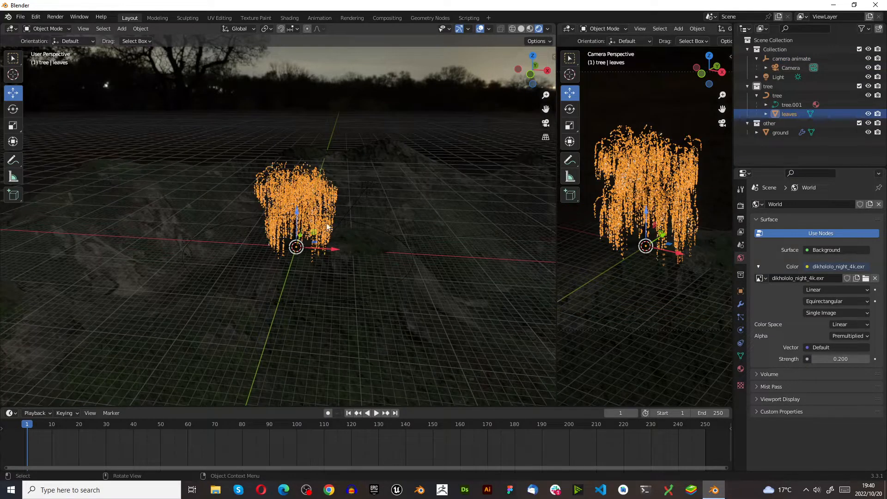
shift+click(292, 234)
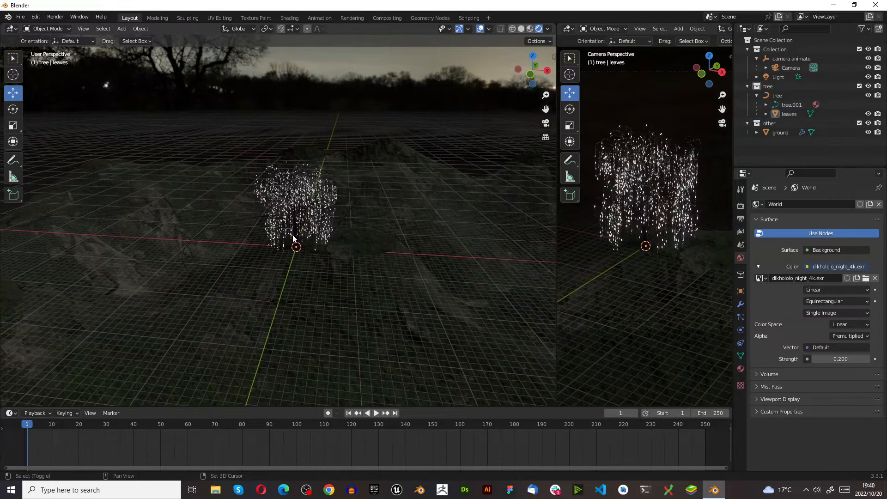
scroll(286, 236, up, 5)
click(275, 250)
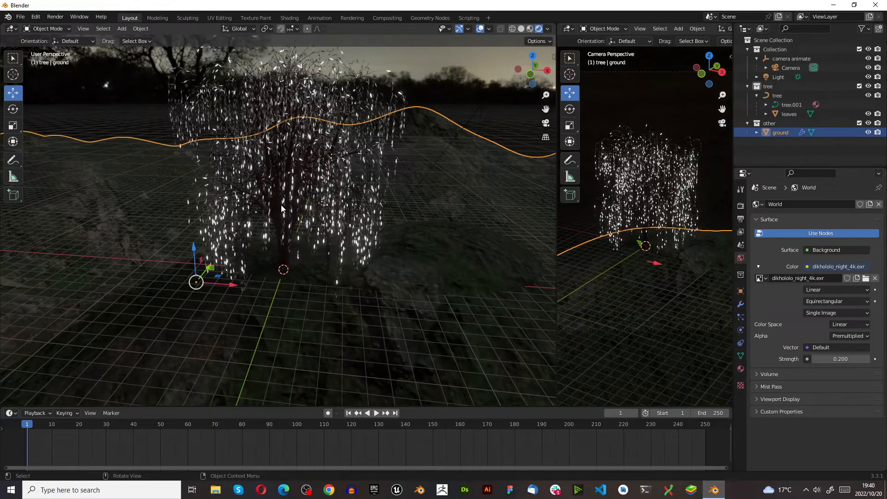
click(276, 224)
scroll(275, 327, down, 4)
click(272, 224)
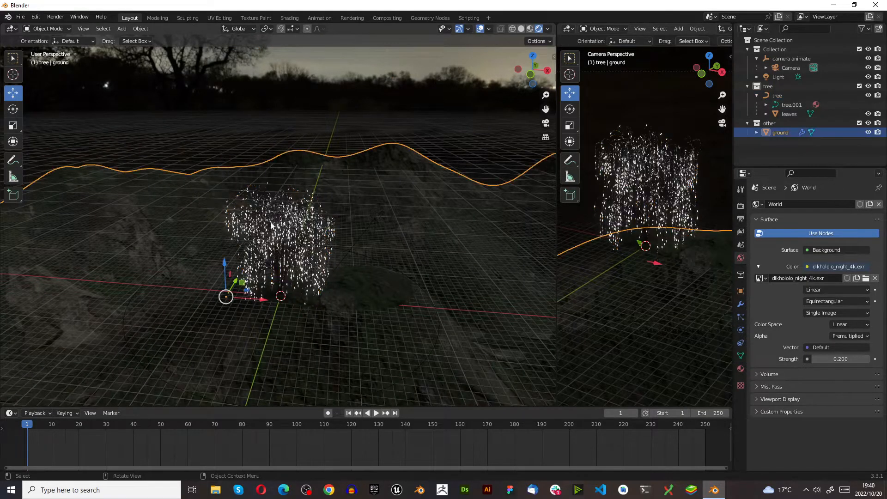
shift+click(273, 227)
scroll(273, 240, down, 4)
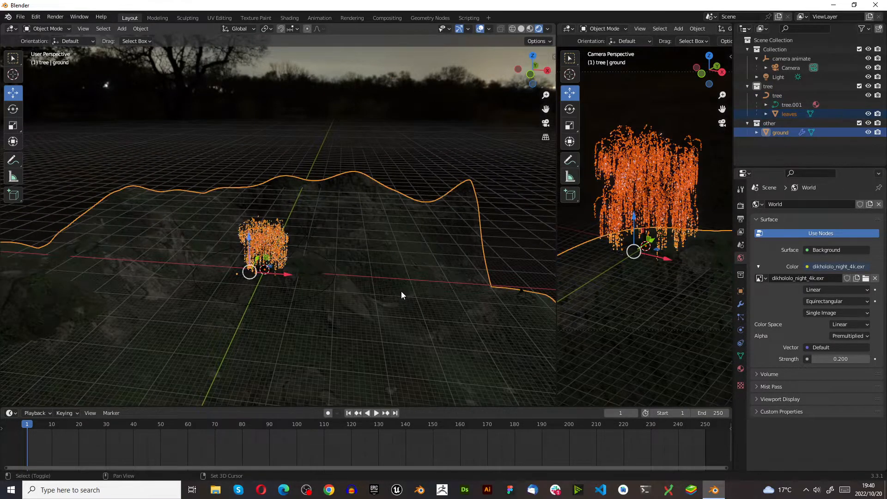
scroll(327, 289, up, 2)
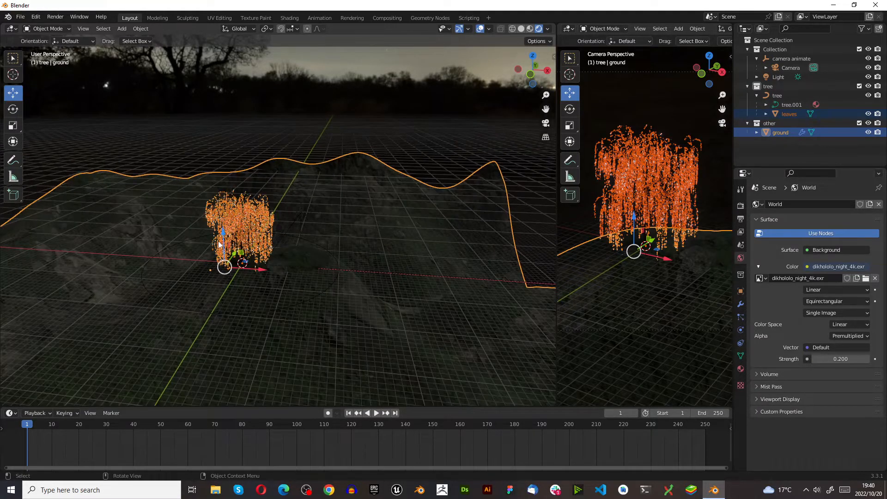
scroll(220, 244, up, 5)
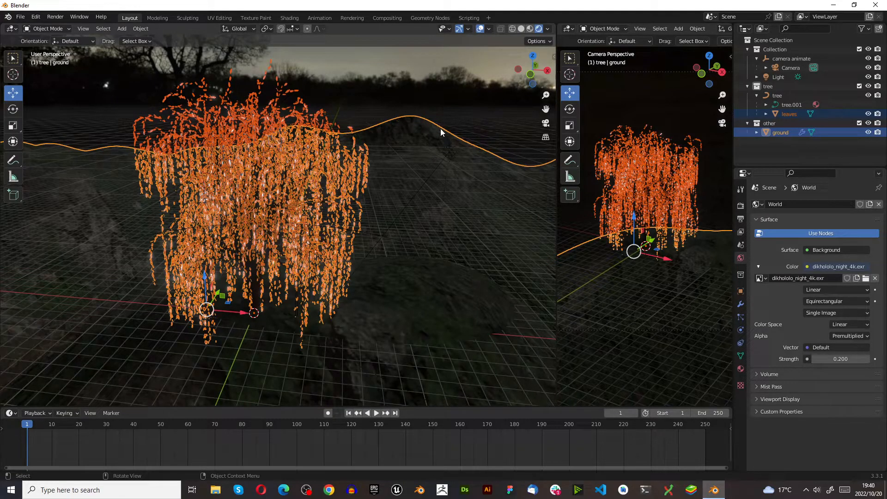
scroll(353, 233, down, 6)
click(358, 122)
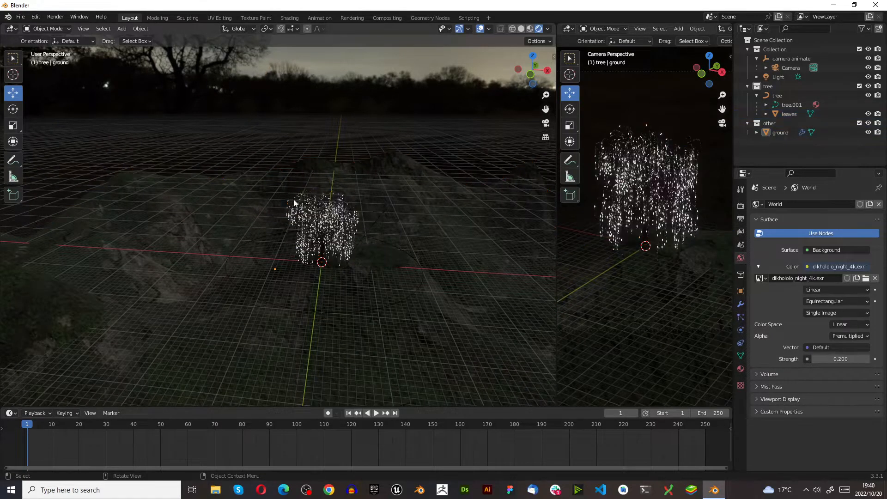
- Select the camera animate circle around the tree and turn on auto keying
scroll(320, 253, up, 3)
scroll(328, 276, up, 2)
scroll(330, 281, down, 3)
scroll(329, 279, up, 3)
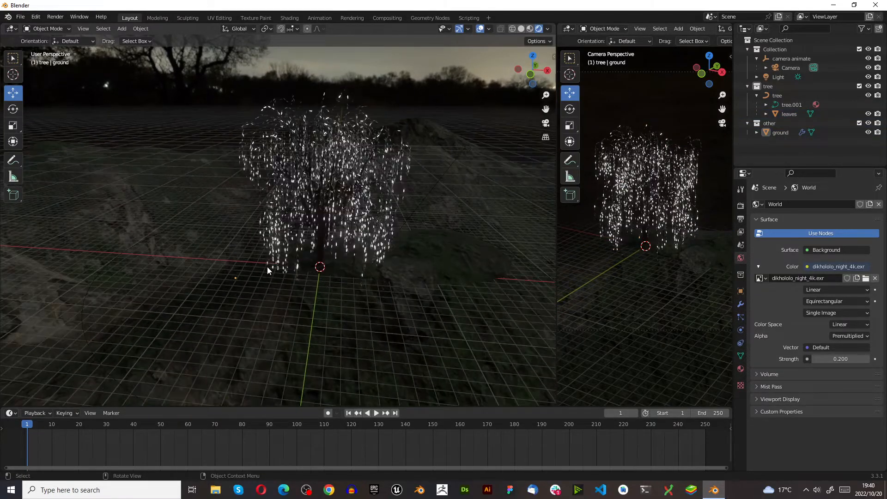
scroll(268, 267, down, 3)
click(165, 298)
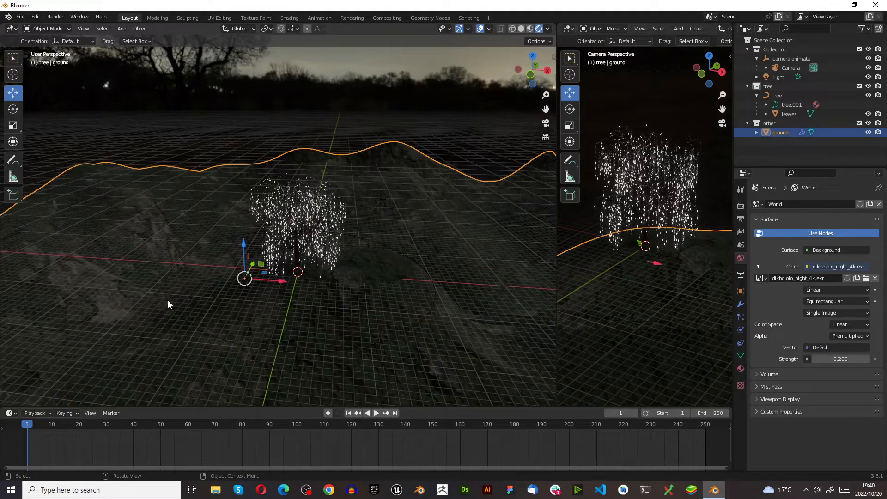
click(168, 301)
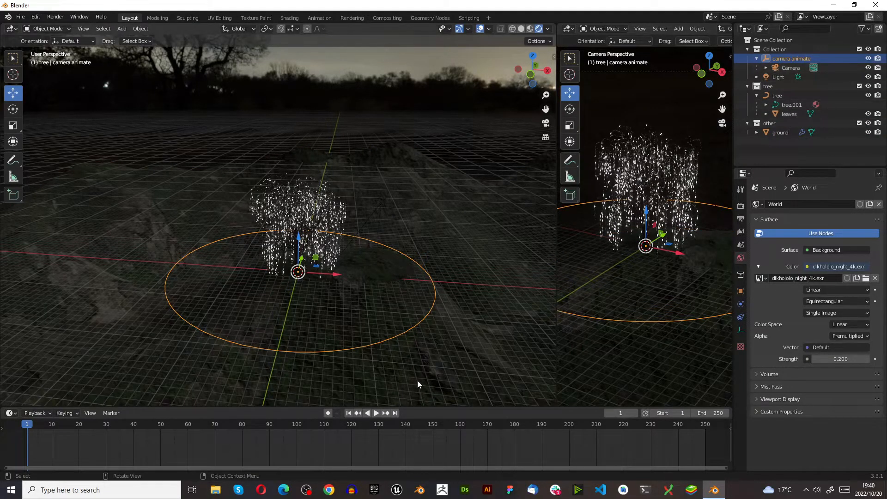
click(329, 413)
- Play the timeline briefly, stop it, and move the current frame to 120
key(space)
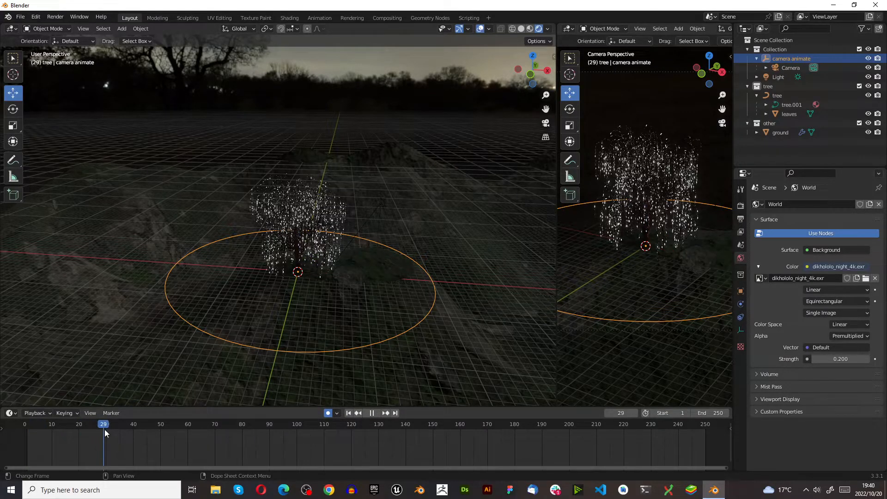
click(193, 435)
key(space)
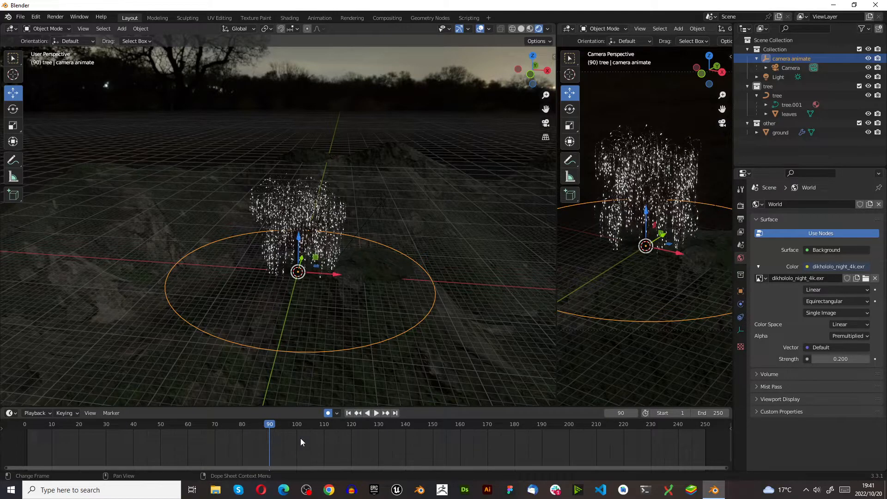
drag(272, 424, 351, 424)
click(704, 413)
text(210)
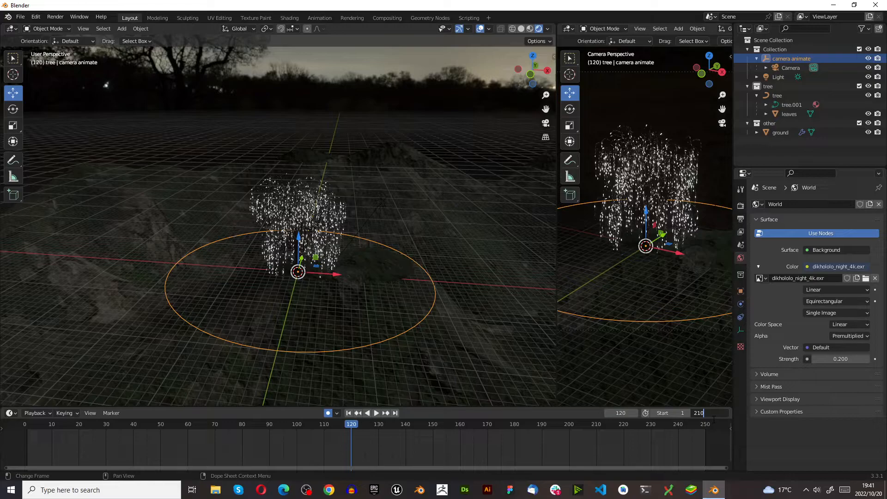
key(Return)
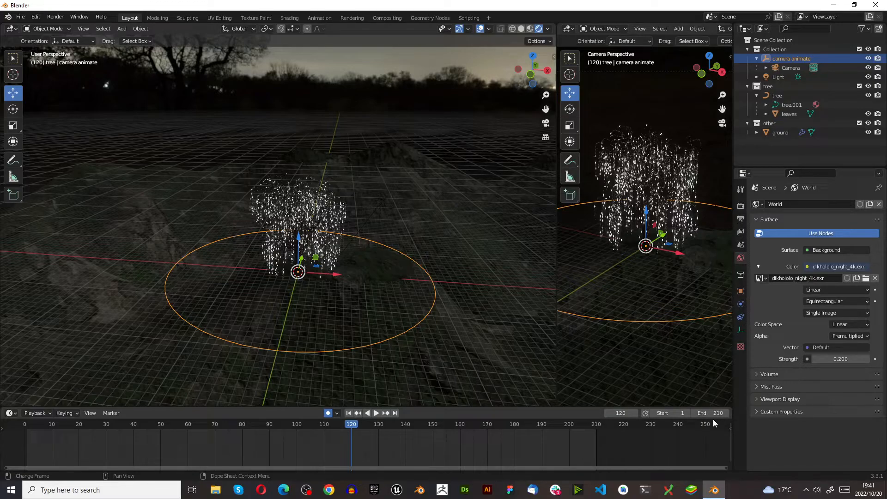
- Set the animation's end frame to 120
click(715, 413)
text(120)
key(Return)
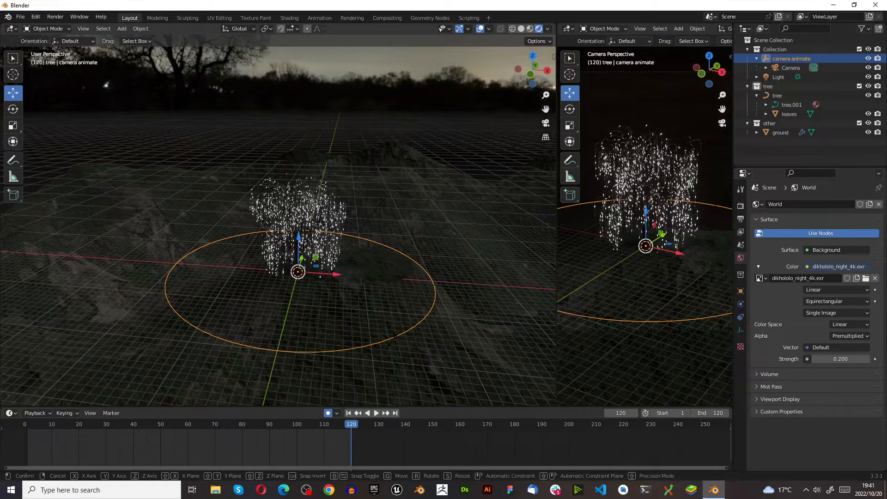
- Rotate the camera animate circle 90° about the global Z axis at frame 120 to record a rotation keyframe
key(r)
key(z)
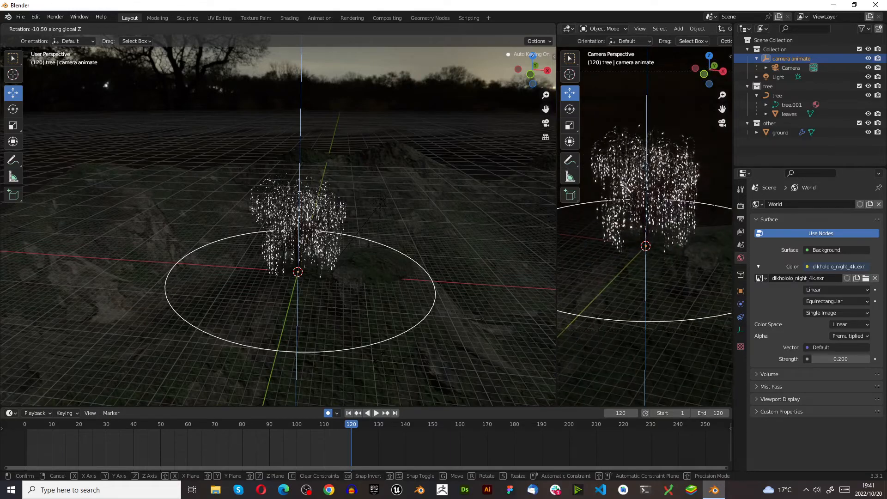
text(90)
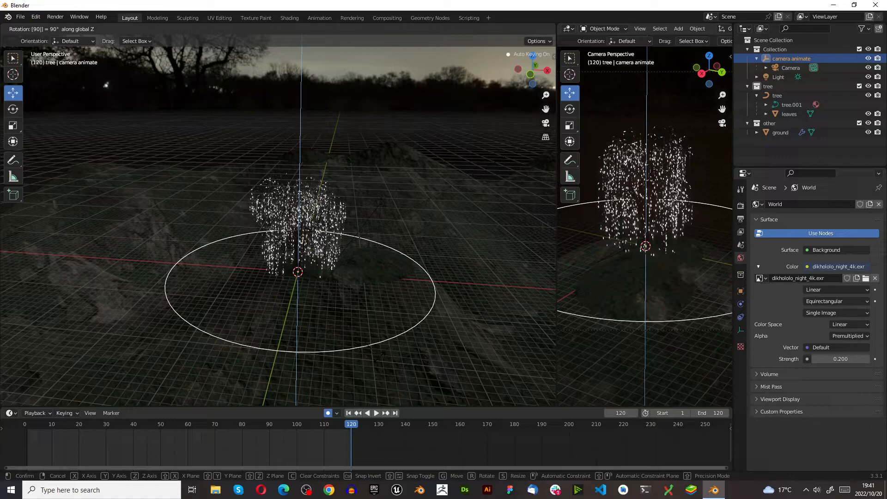
key(Return)
mouse_move(349, 435)
mouse_down()
mouse_move(309, 430)
mouse_move(346, 431)
mouse_up()
- Play the animation from frame 1 to check the camera movement, and return to the first frame
click(348, 413)
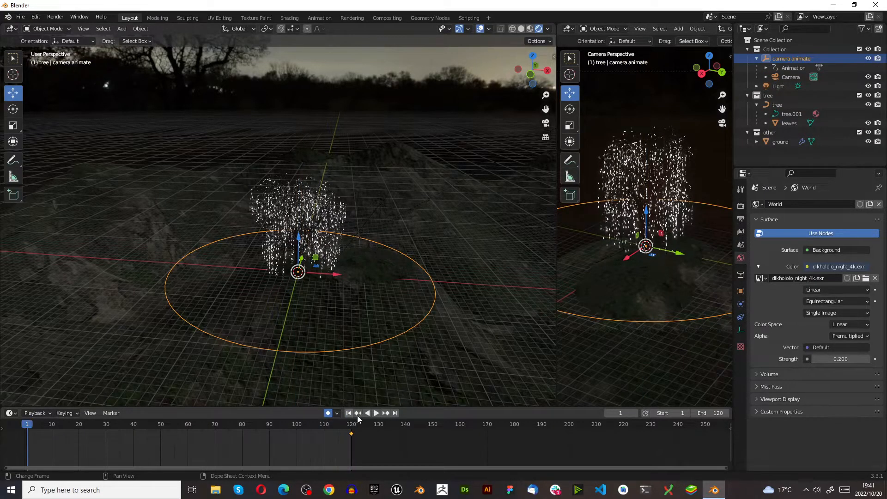
click(376, 414)
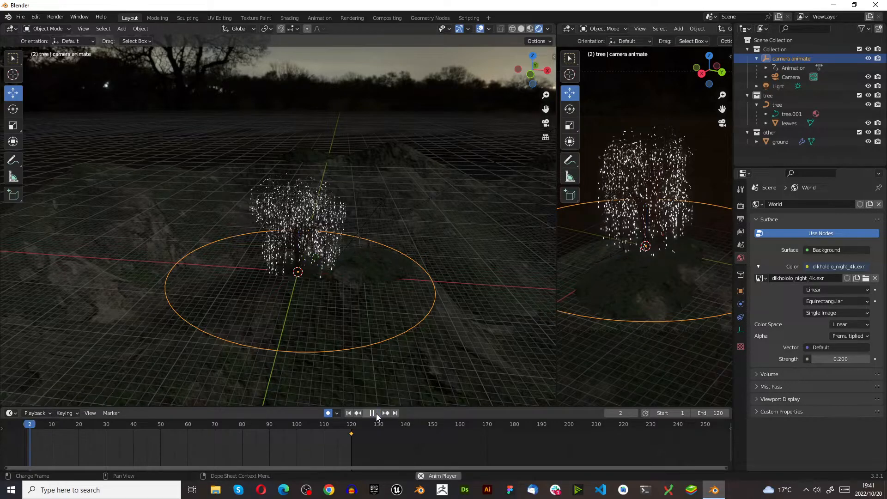
drag(180, 423, 24, 429)
click(348, 413)
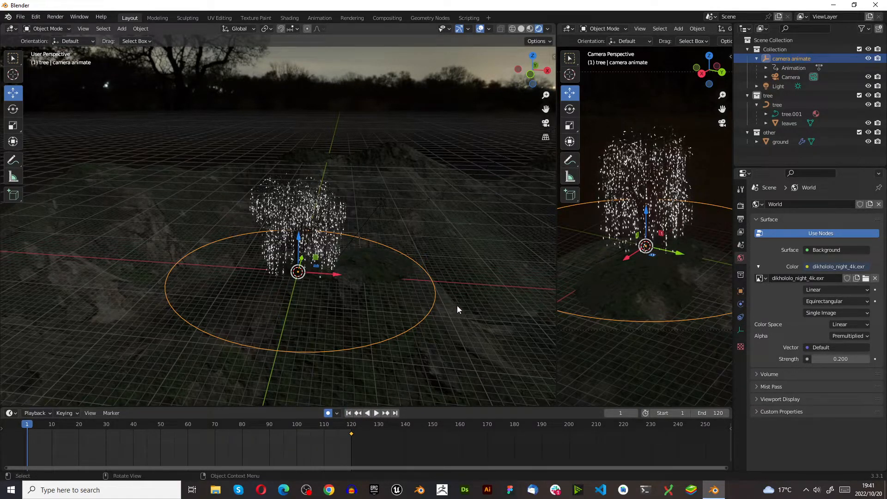
- Rotate the camera animate circle 90° about the global Z axis at frame 1, and play the animation to check the orbit
key(r)
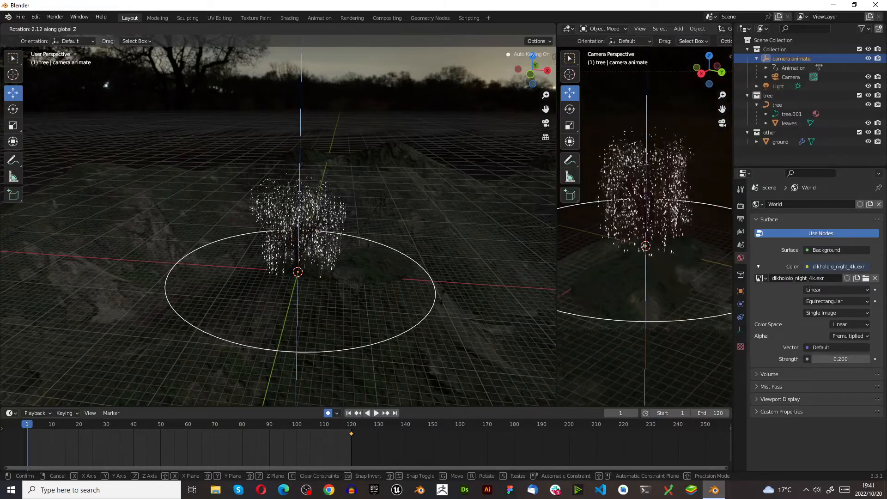
text(90)
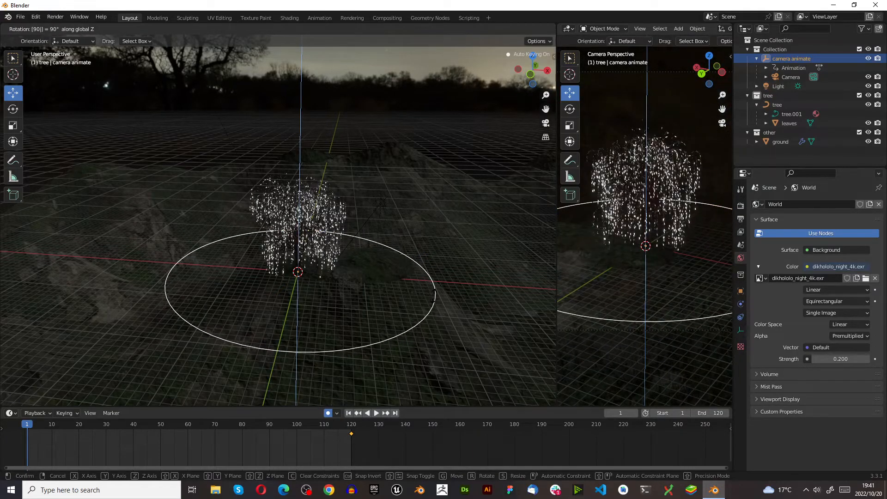
key(Return)
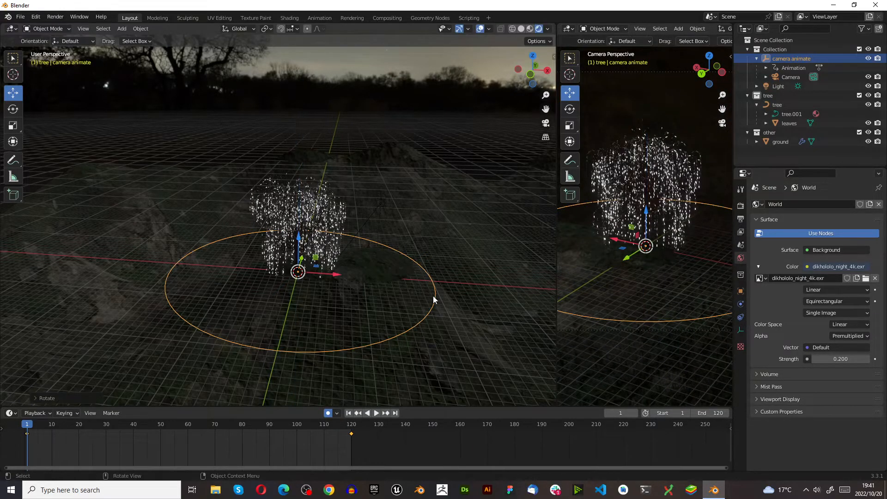
key(space)
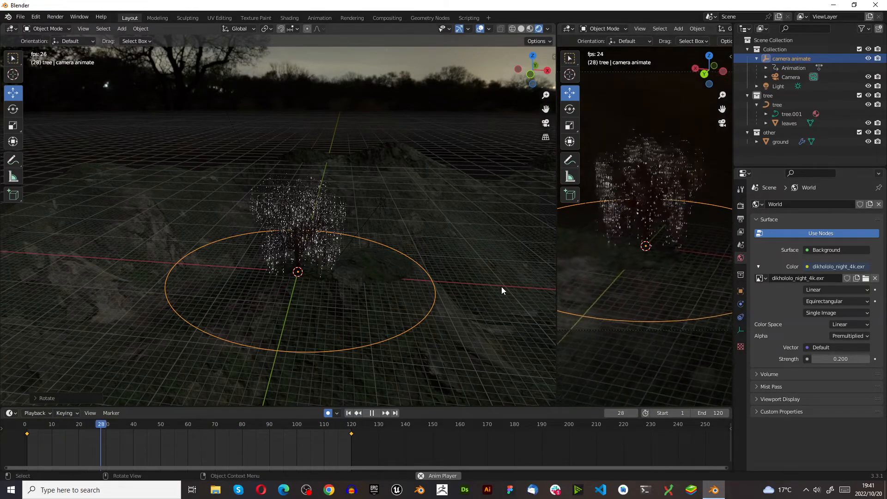
key(space)
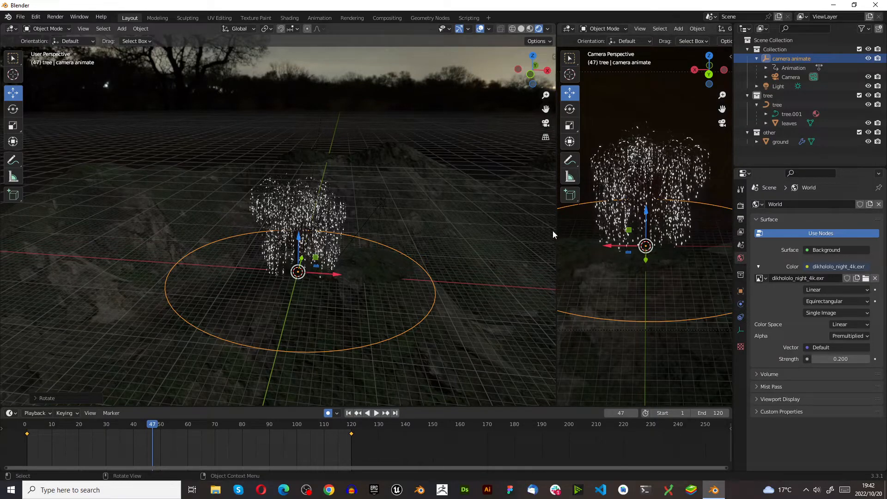
- Join the two 3D viewports into a single user perspective view and show the scene's render settings
drag(555, 28, 578, 45)
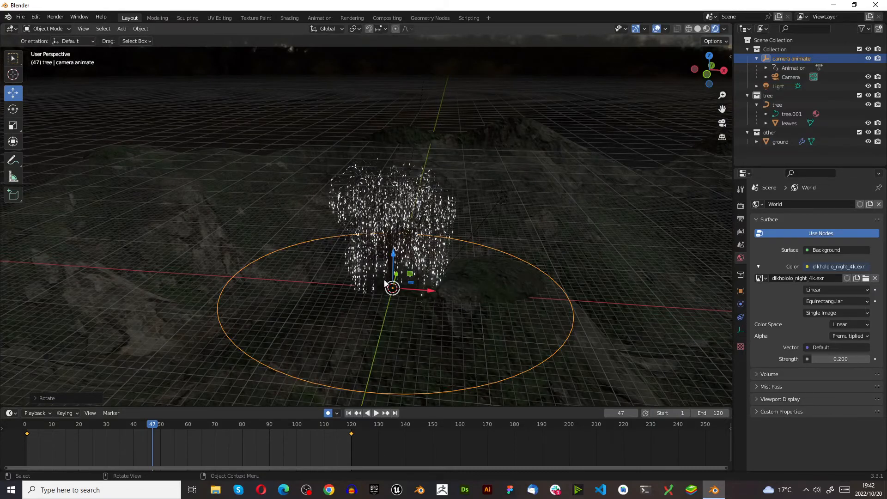
scroll(386, 281, up, 2)
click(740, 207)
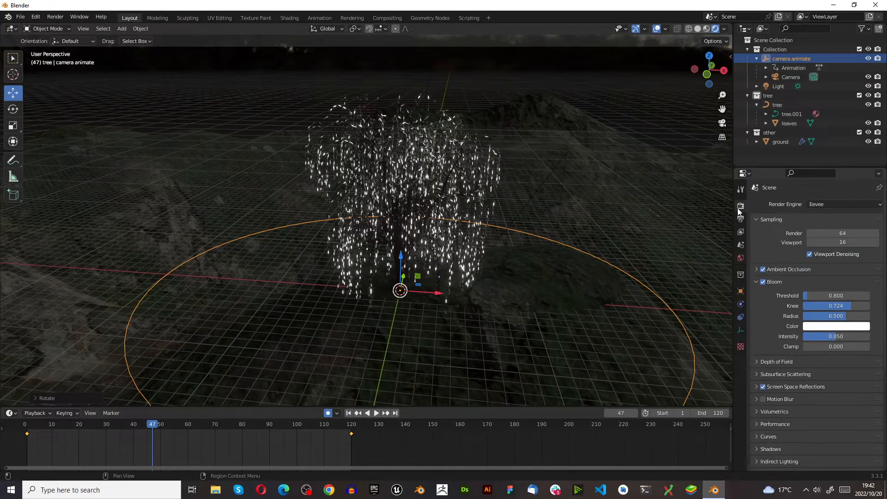
- Try other bloom Knee and Threshold values, and reset them to the defaults of 0.500 and 0.800
drag(846, 305, 810, 295)
right_click(832, 306)
click(829, 306)
right_click(810, 295)
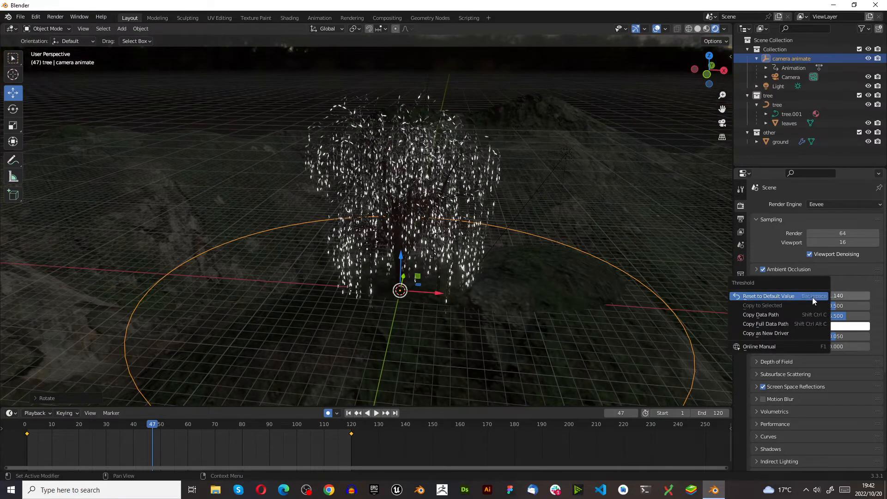
click(812, 297)
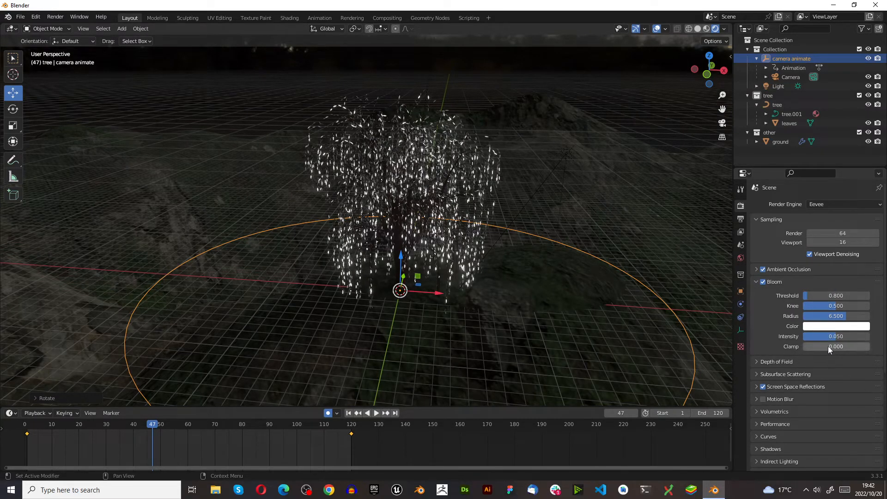
- Raise the bloom Intensity to 0.100 and change the bloom color to light green, checking the glow on the leaves
drag(821, 336, 838, 336)
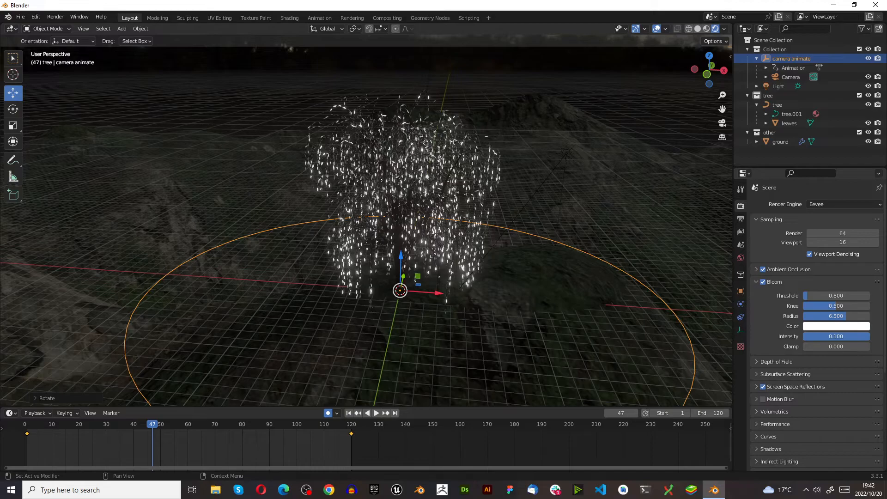
scroll(437, 273, up, 6)
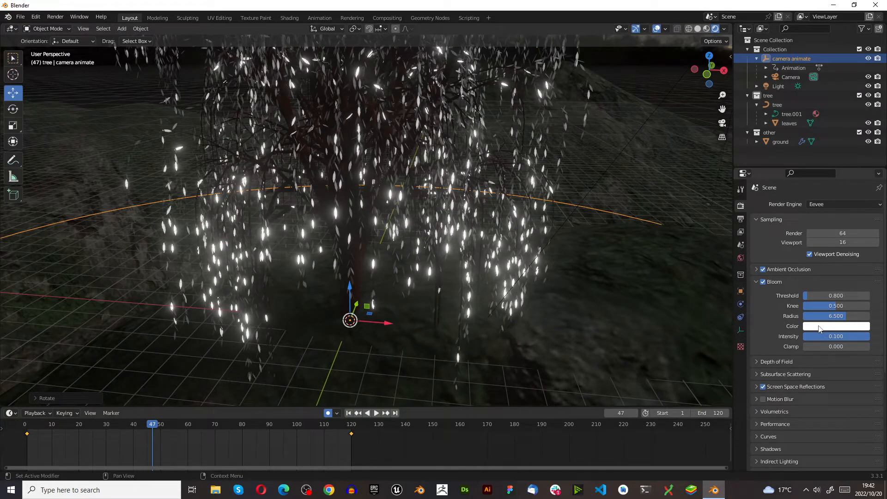
click(819, 326)
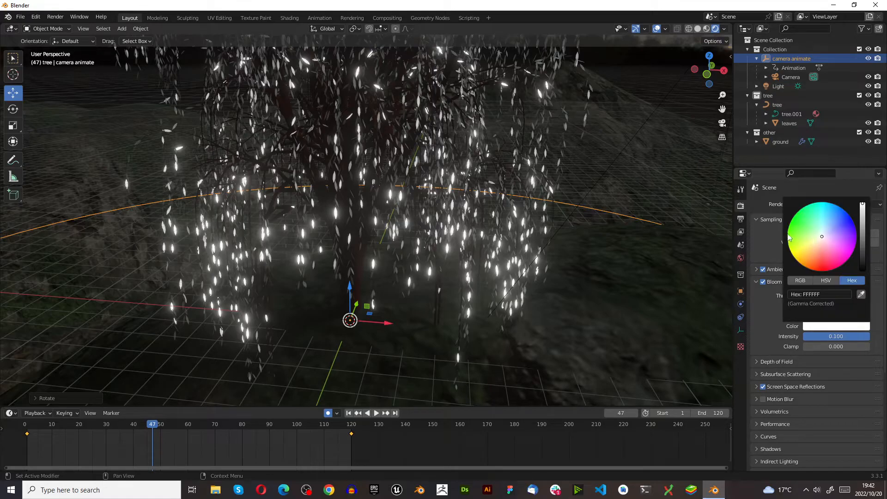
drag(821, 236, 801, 230)
scroll(362, 247, down, 5)
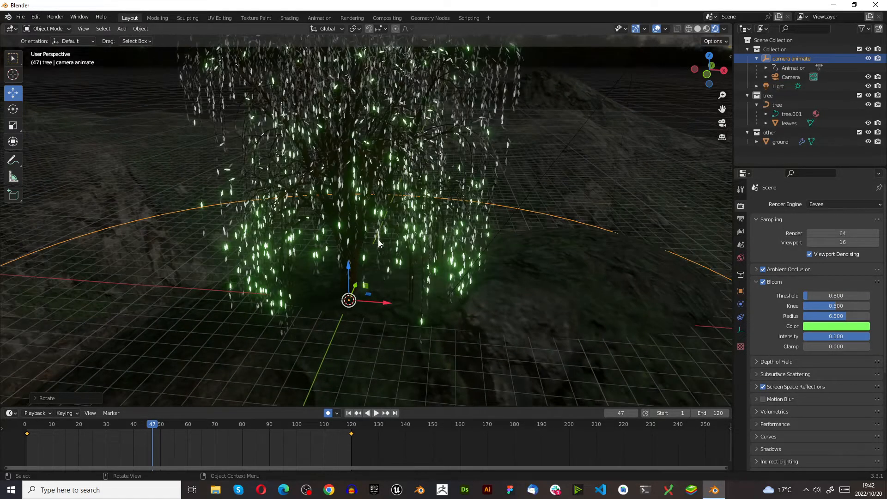
scroll(454, 257, up, 4)
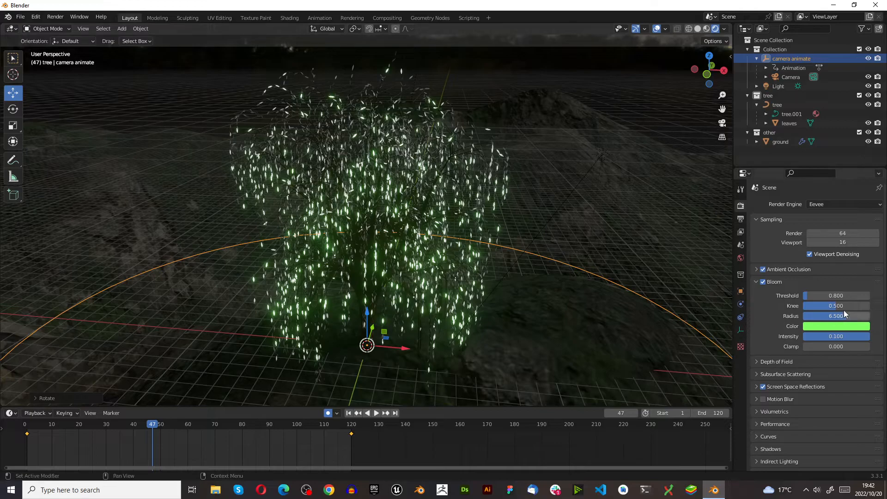
- Try an orange bloom color, set it to pure red (FF0000), and check the glow on the tree and the remaining render settings
click(837, 328)
click(812, 266)
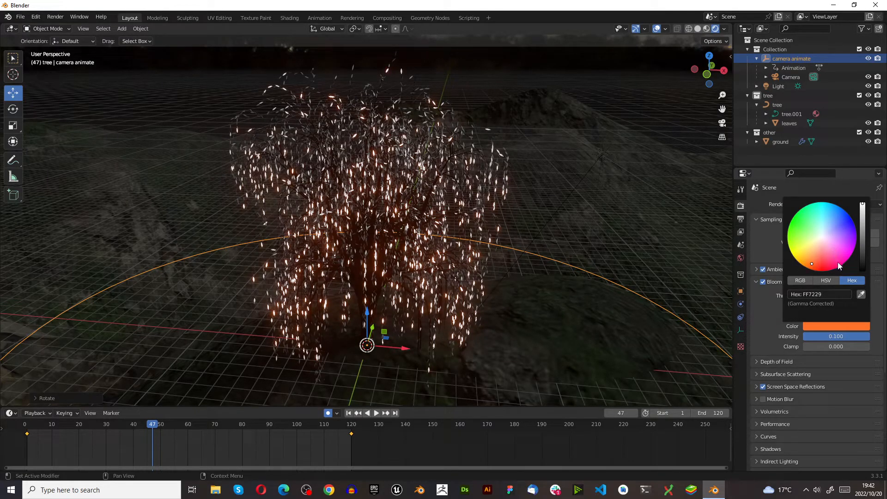
mouse_move(842, 240)
mouse_down()
mouse_move(818, 260)
mouse_move(825, 266)
mouse_move(793, 217)
mouse_move(822, 271)
mouse_up()
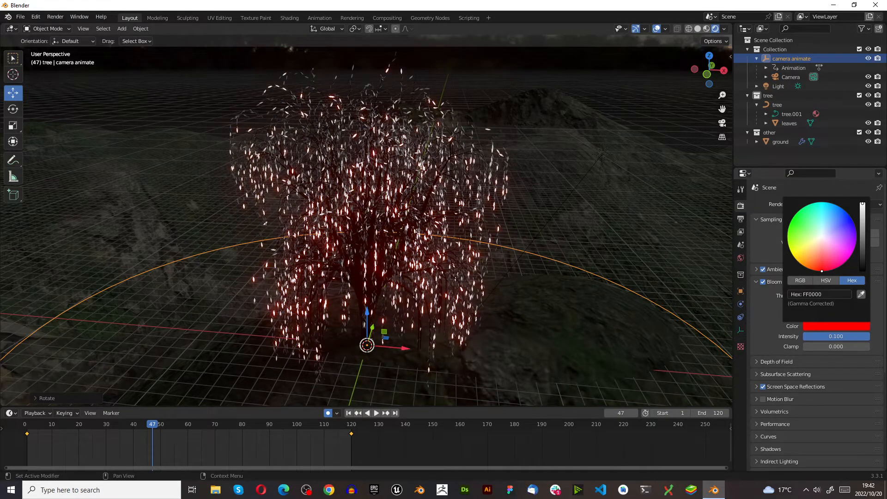
middle_drag(407, 222, 328, 172)
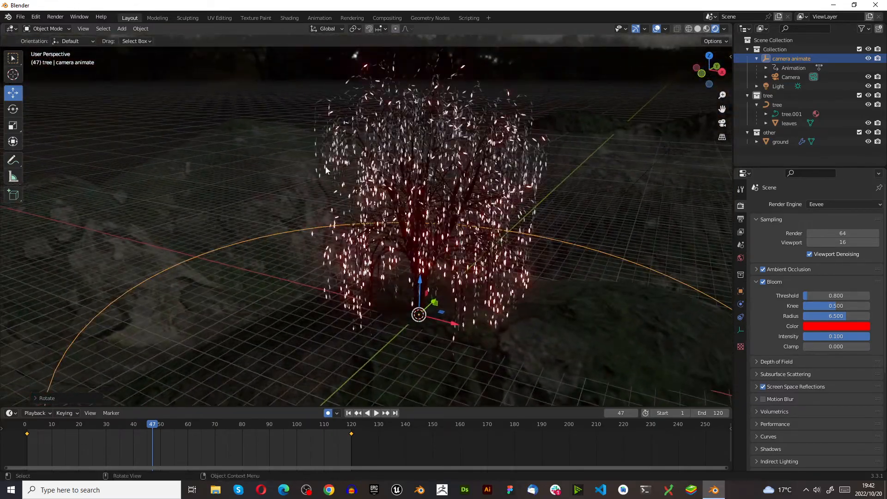
scroll(808, 370, down, 8)
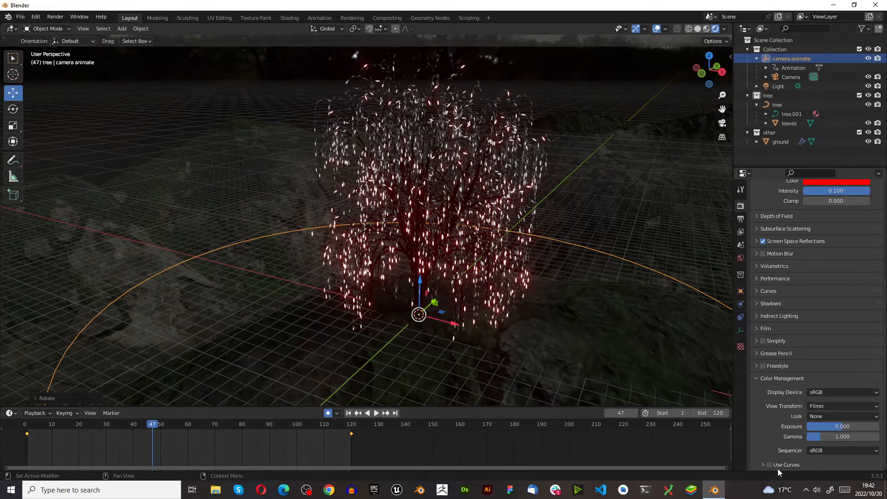
scroll(803, 425, up, 8)
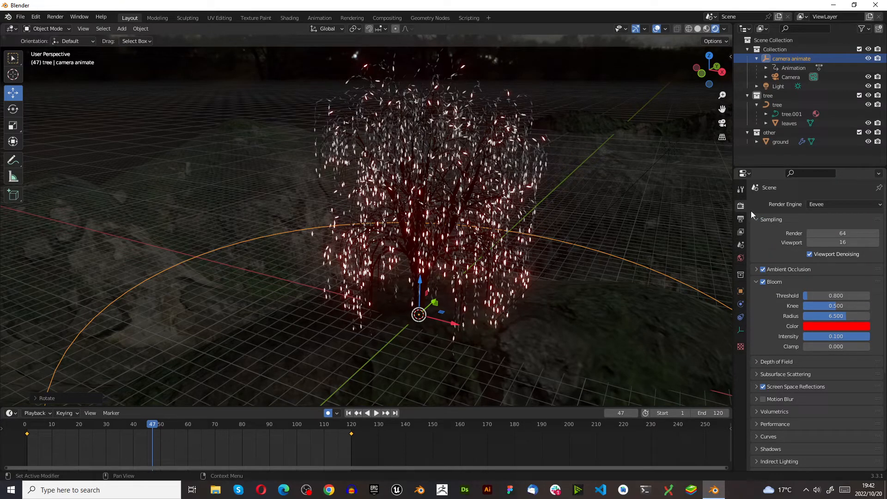
- Set the scene's render output folder to the Desktop
click(52, 17)
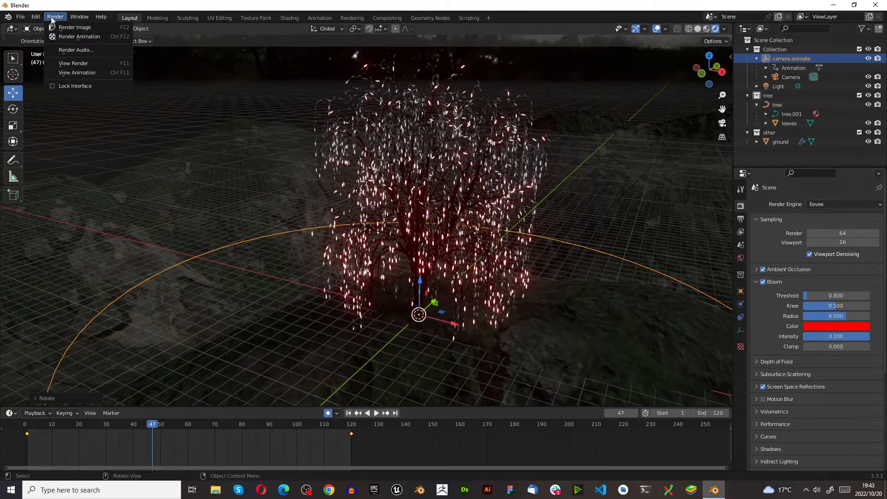
click(740, 220)
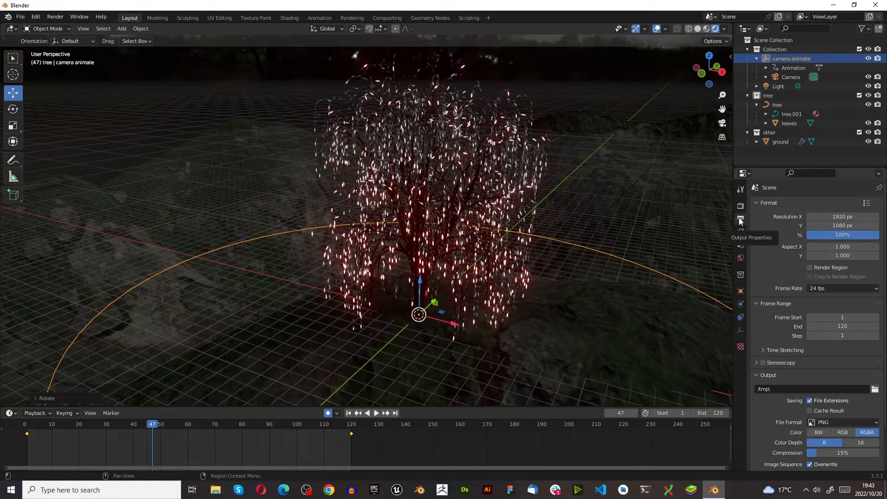
click(876, 389)
drag(530, 105, 0, 137)
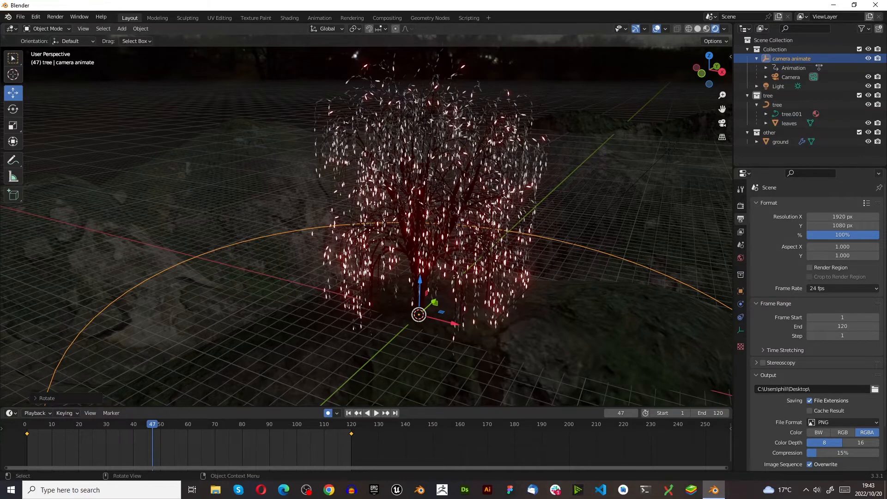
- Set the output file format to AVI JPEG with 100% quality
scroll(821, 396, down, 1)
scroll(825, 402, down, 2)
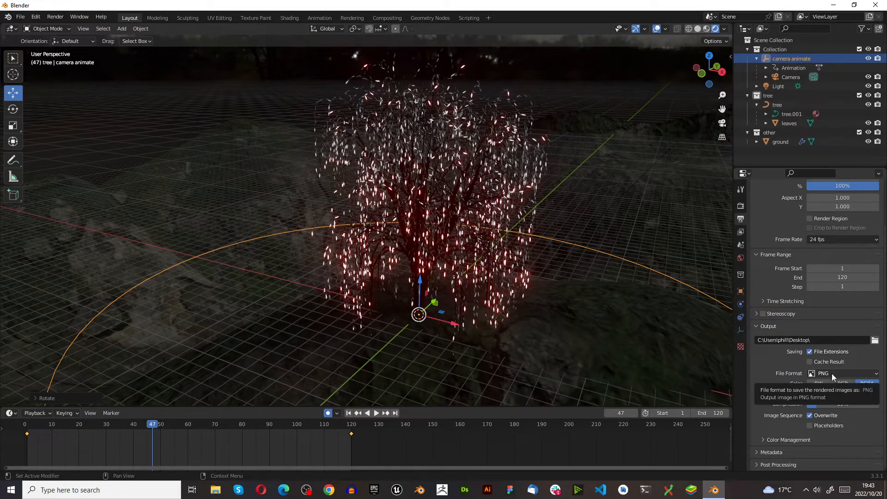
click(850, 373)
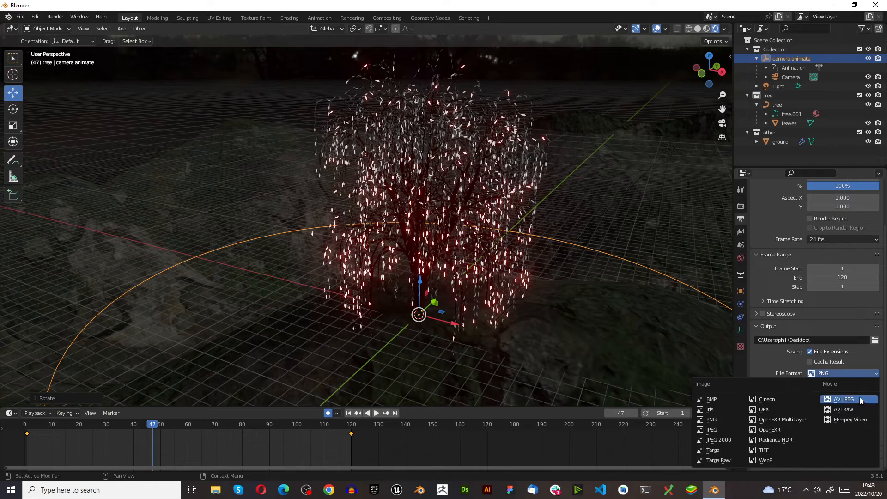
click(860, 401)
drag(861, 426, 877, 426)
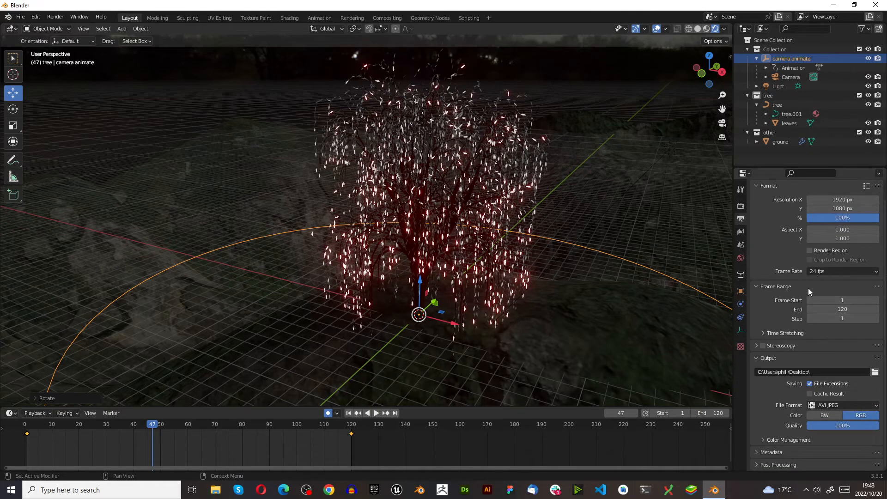
- Apply the 4K UHDTV 2160p format preset to set the render resolution to 3840 × 2160 px
scroll(807, 287, up, 1)
double_click(827, 218)
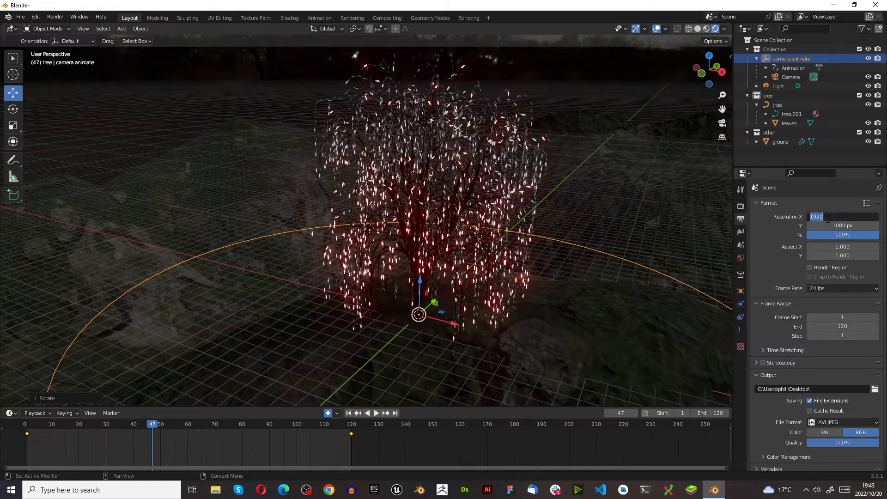
click(768, 238)
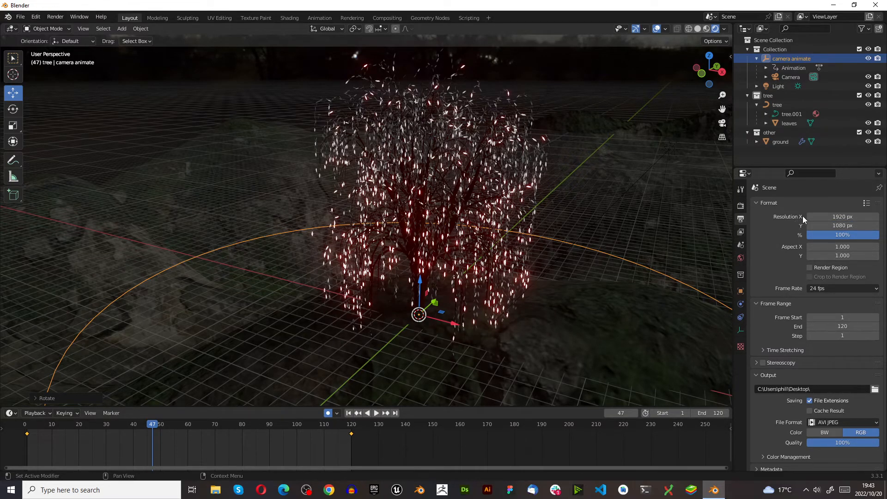
click(867, 204)
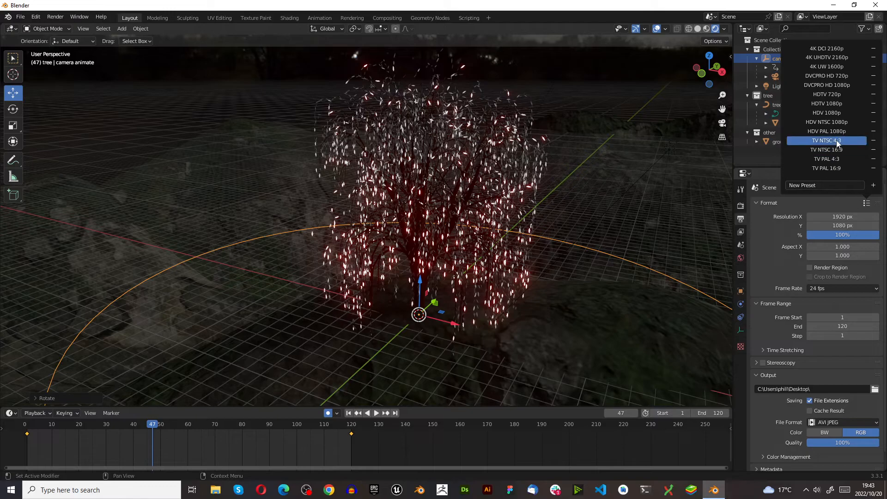
click(837, 62)
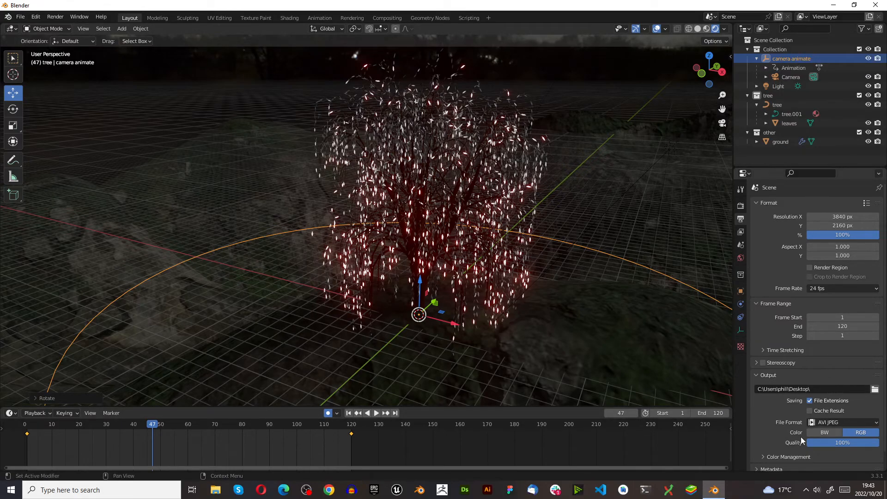
- Enable Cache Result for the render output and show the post processing settings
click(809, 410)
scroll(817, 458, down, 1)
click(786, 464)
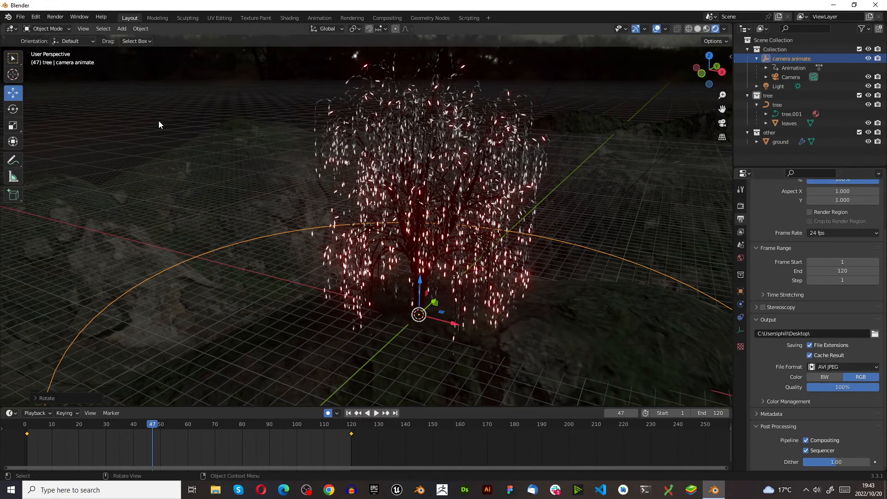